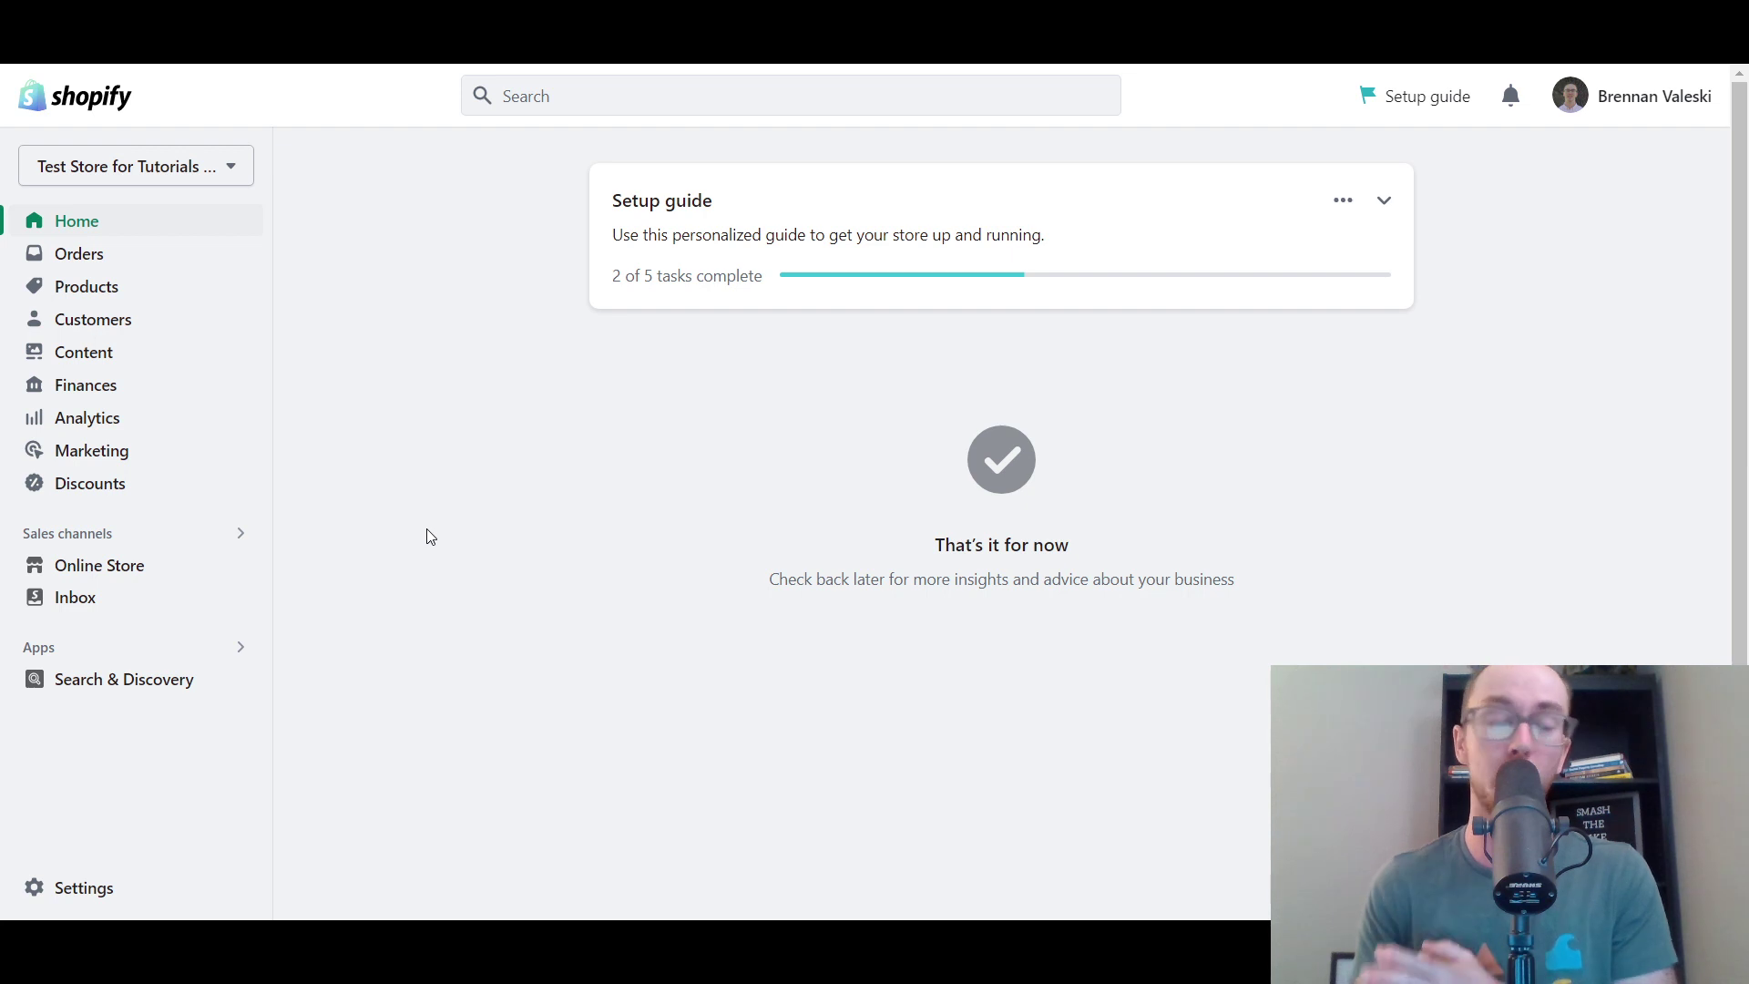
Open the store's Payments settings and look over the Shopify Payments section
left_click(83, 887)
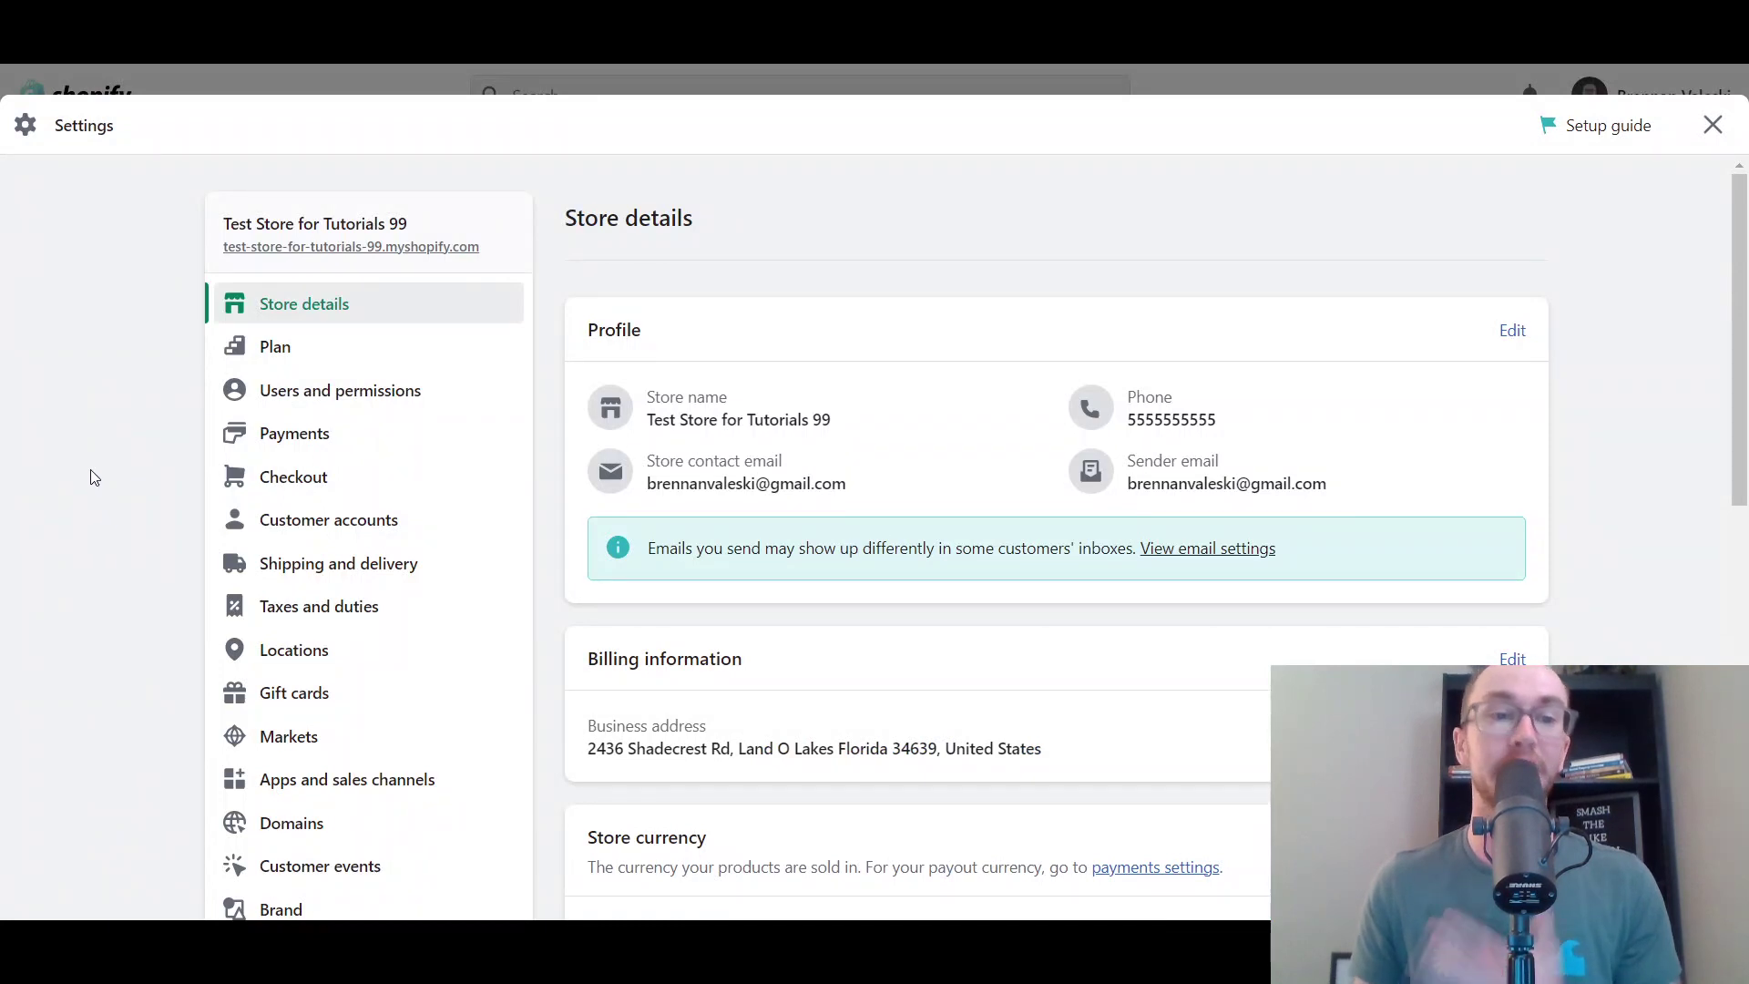
left_click(300, 435)
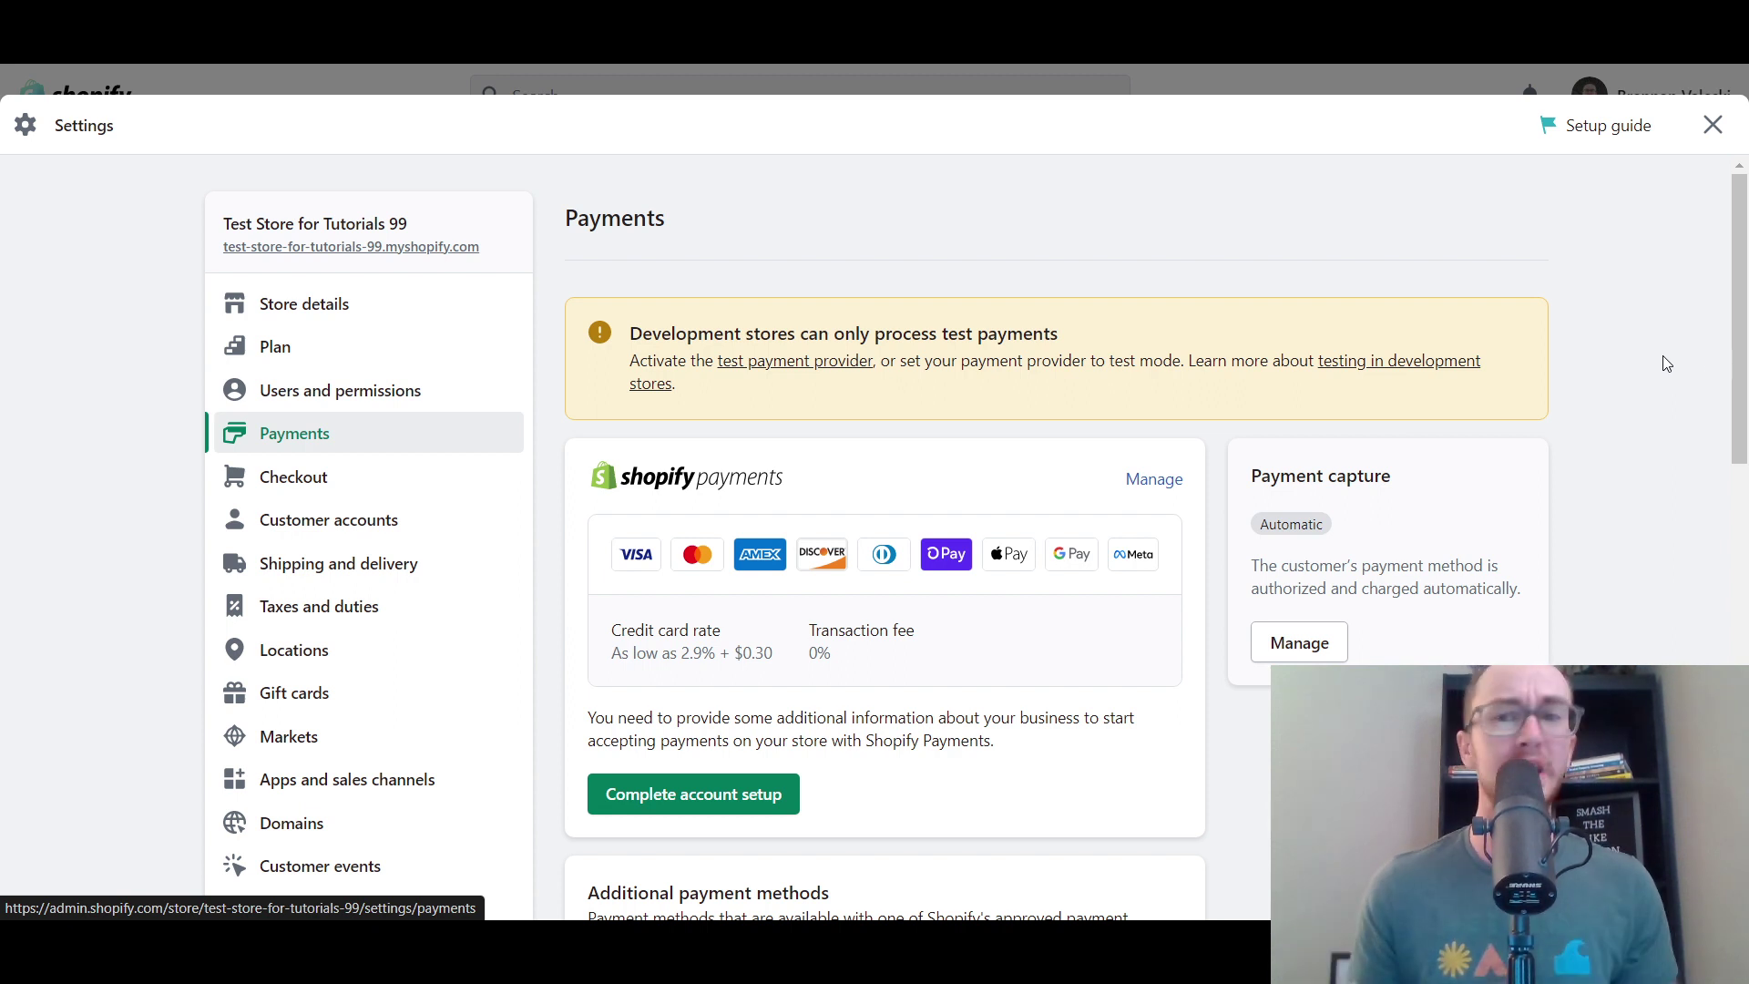
scroll(1744, 351, "down", 2)
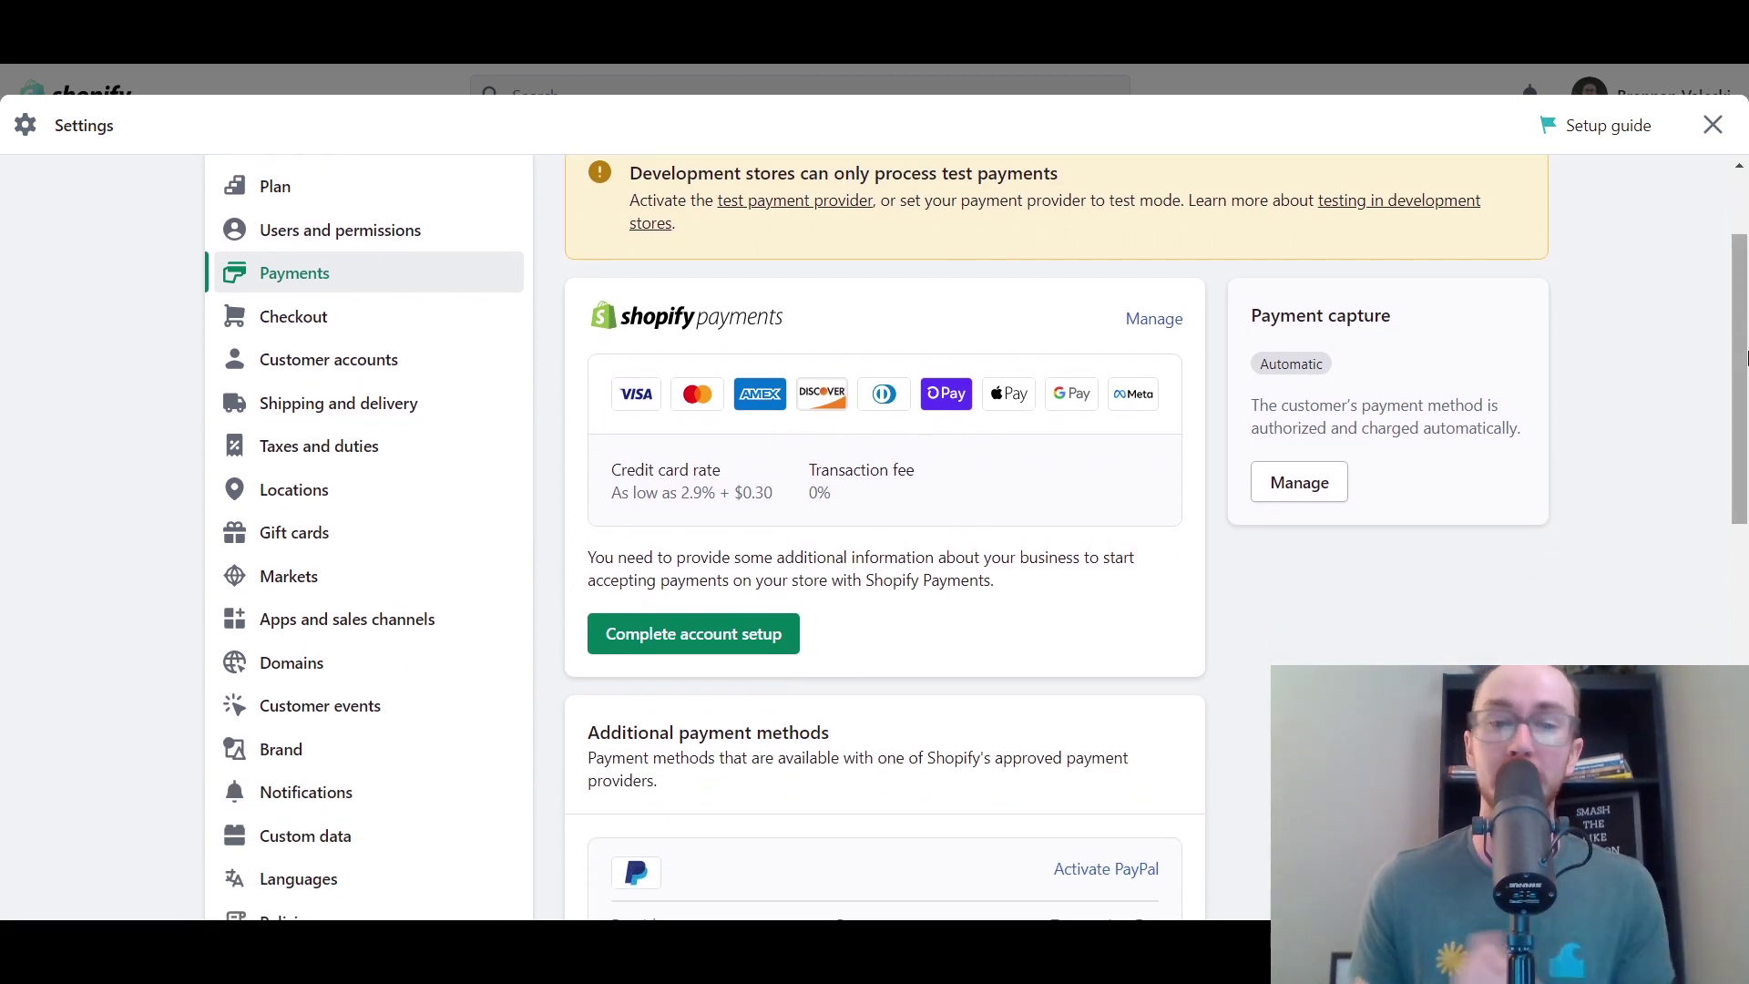
left_click_drag(1744, 357, 1702, 248)
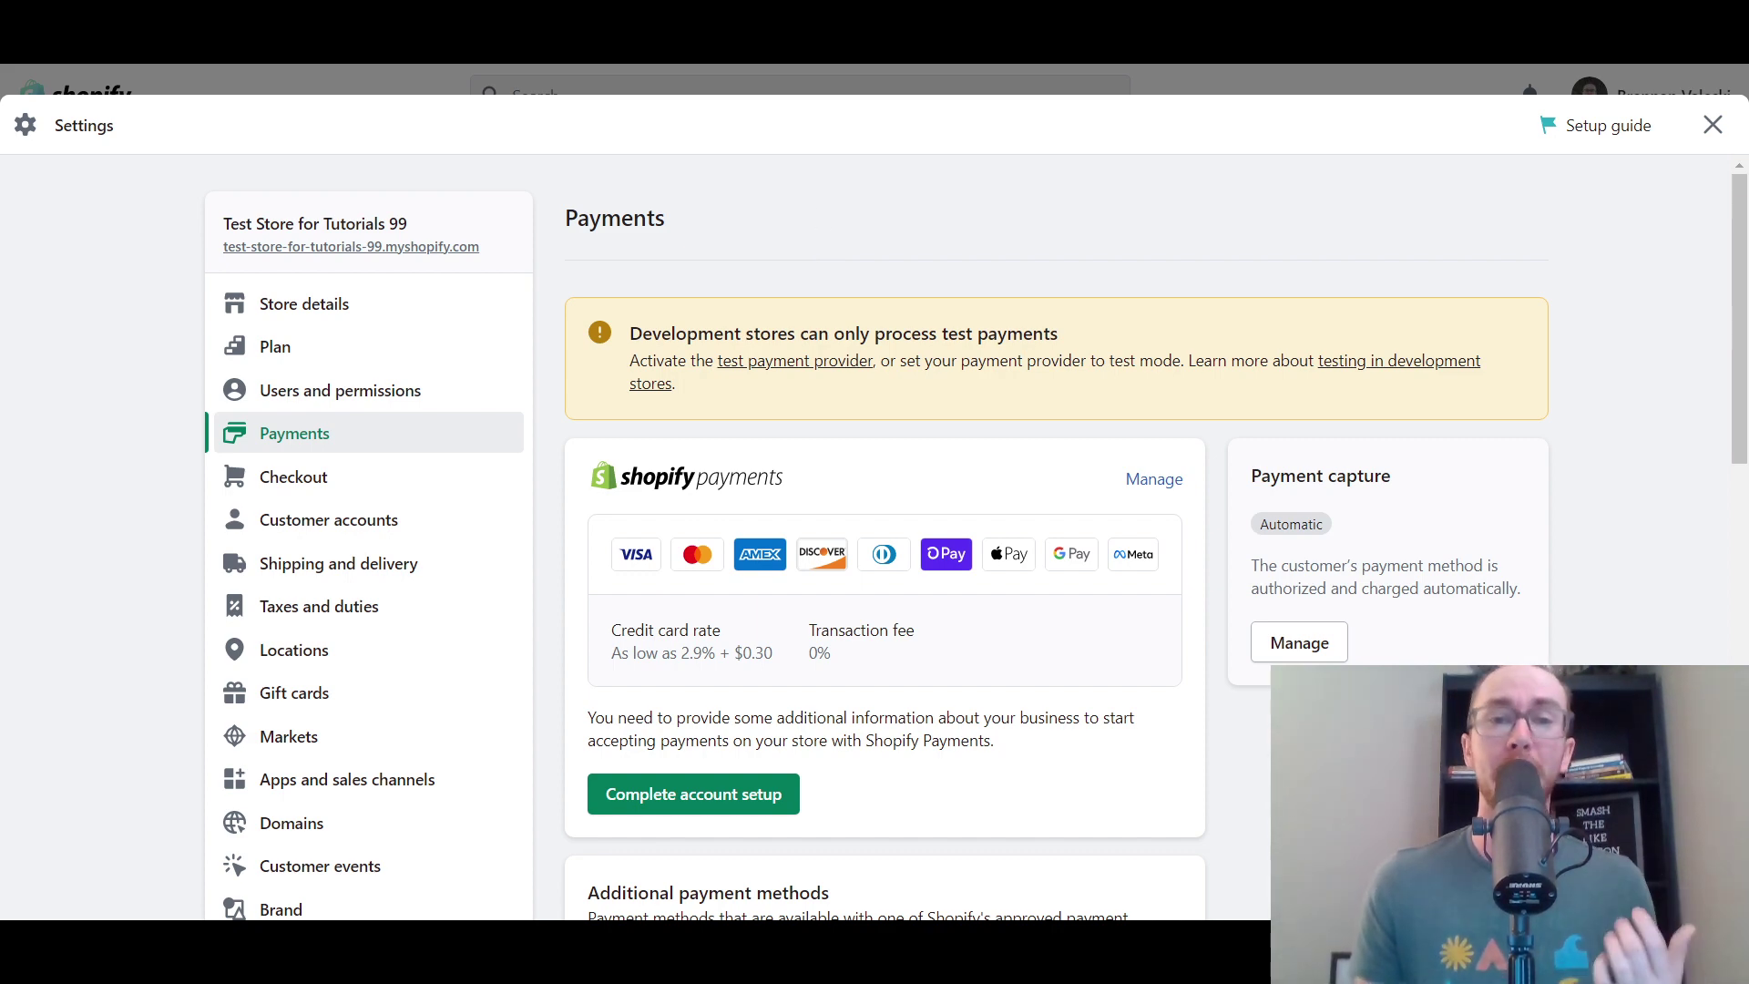
Switch to the Shopify Help Center article on supported countries for Shopify Payments and review its introduction and country list
key("ctrl+Tab")
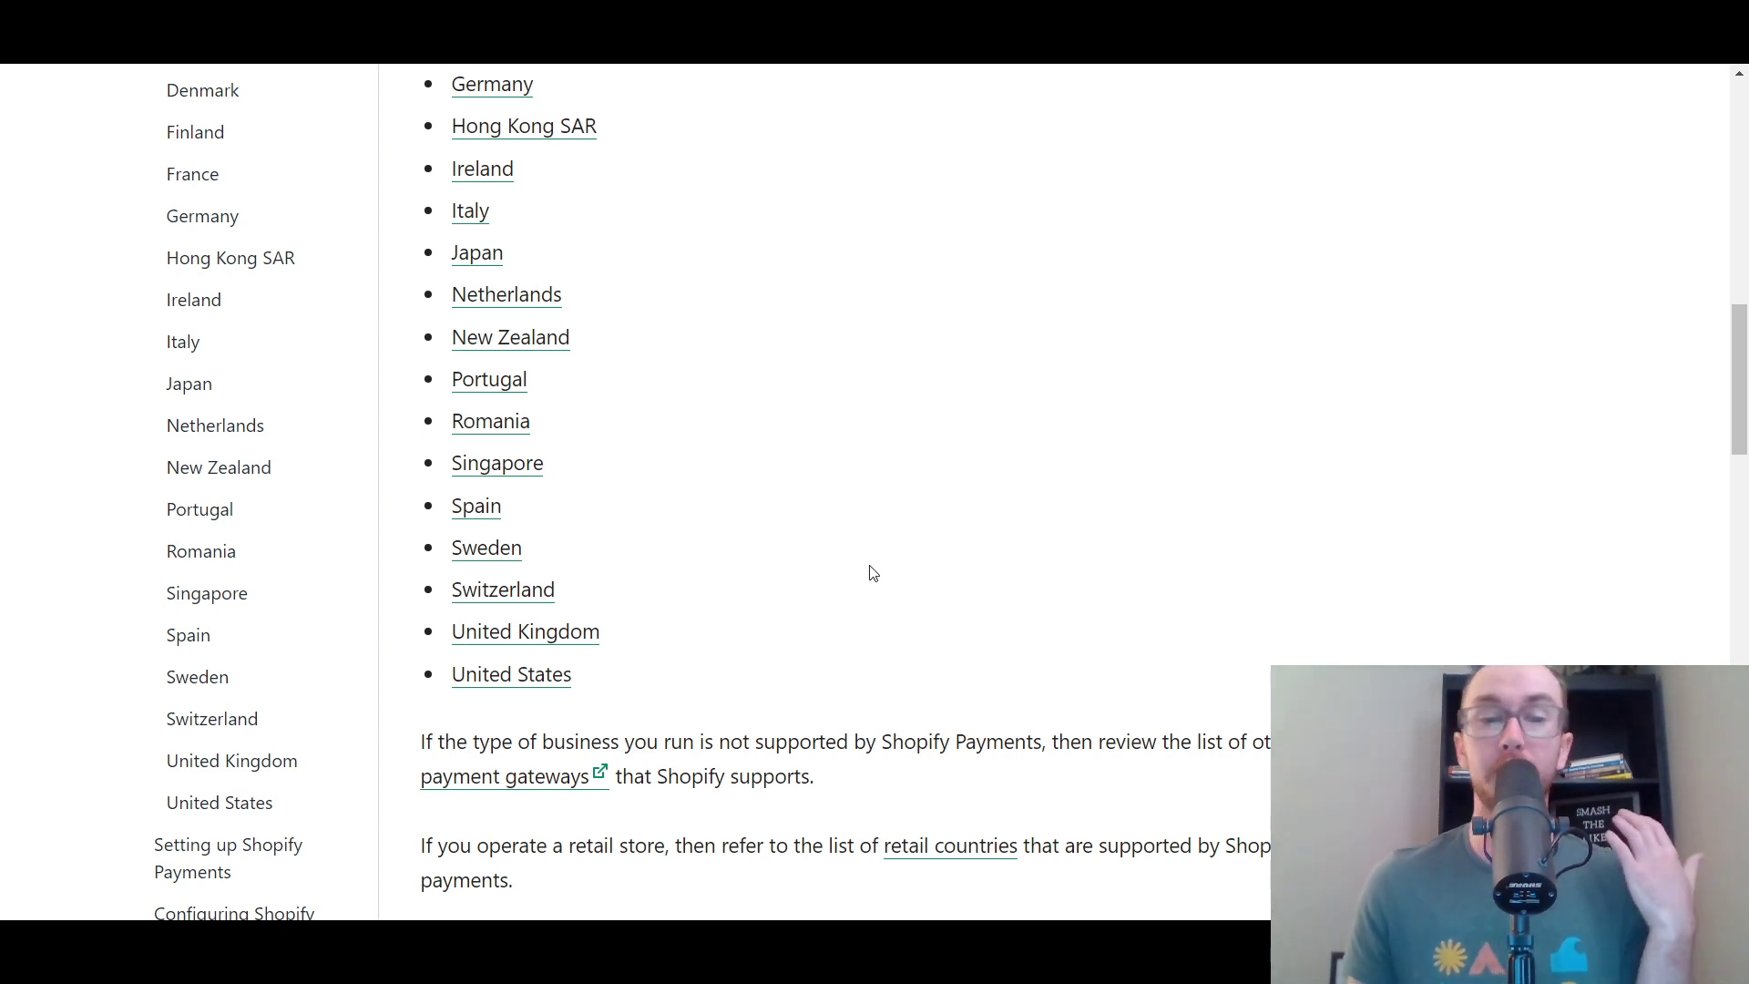
scroll(874, 570, "up", 4)
scroll(872, 572, "up", 10)
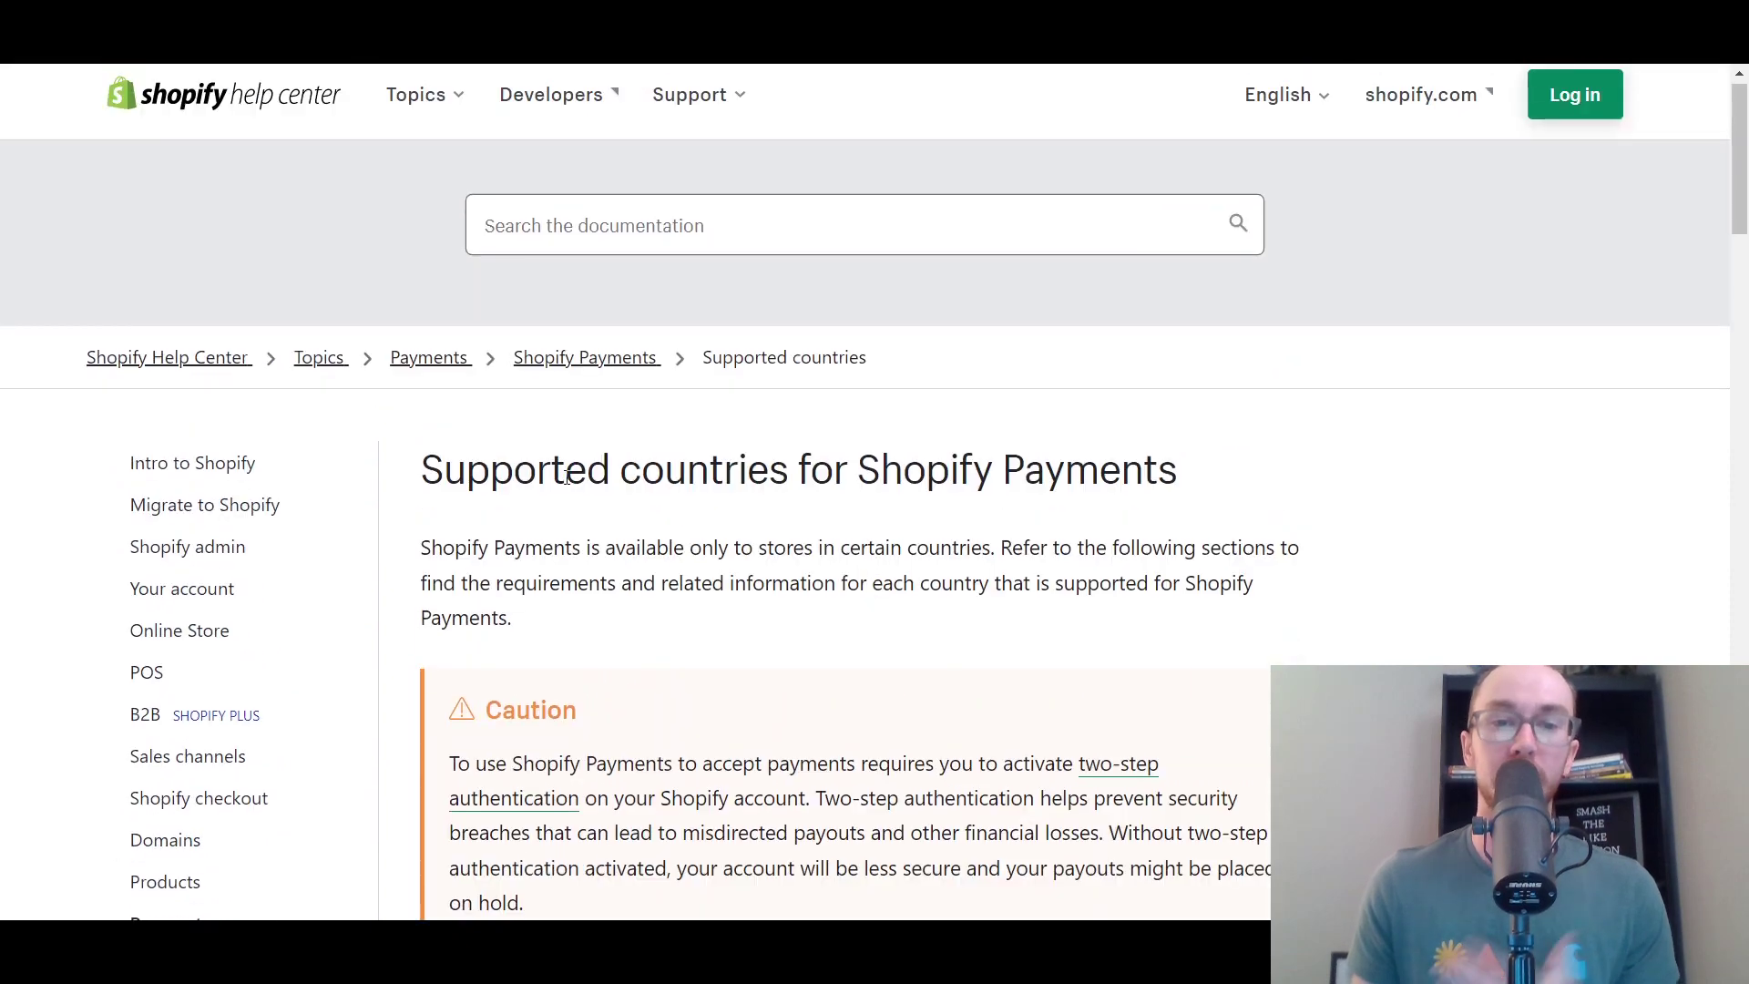
scroll(824, 487, "down", 1)
left_click_drag(1742, 235, 1724, 423)
scroll(1724, 423, "down", 1)
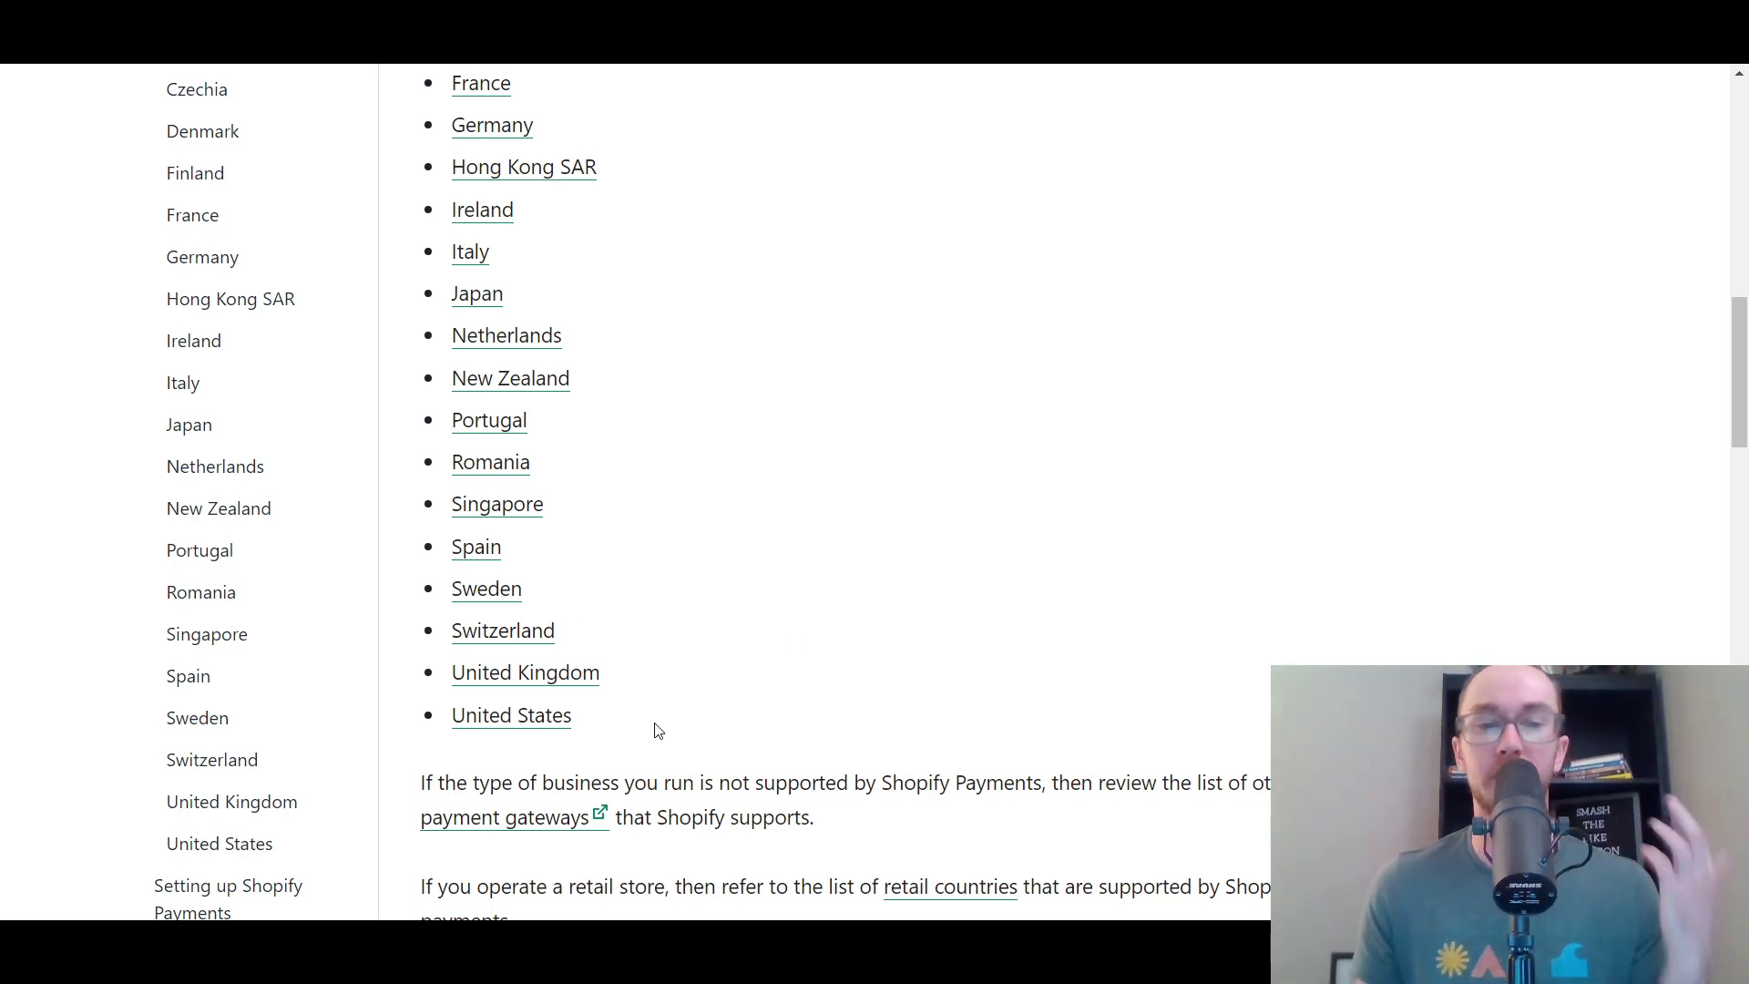
scroll(633, 673, "up", 5)
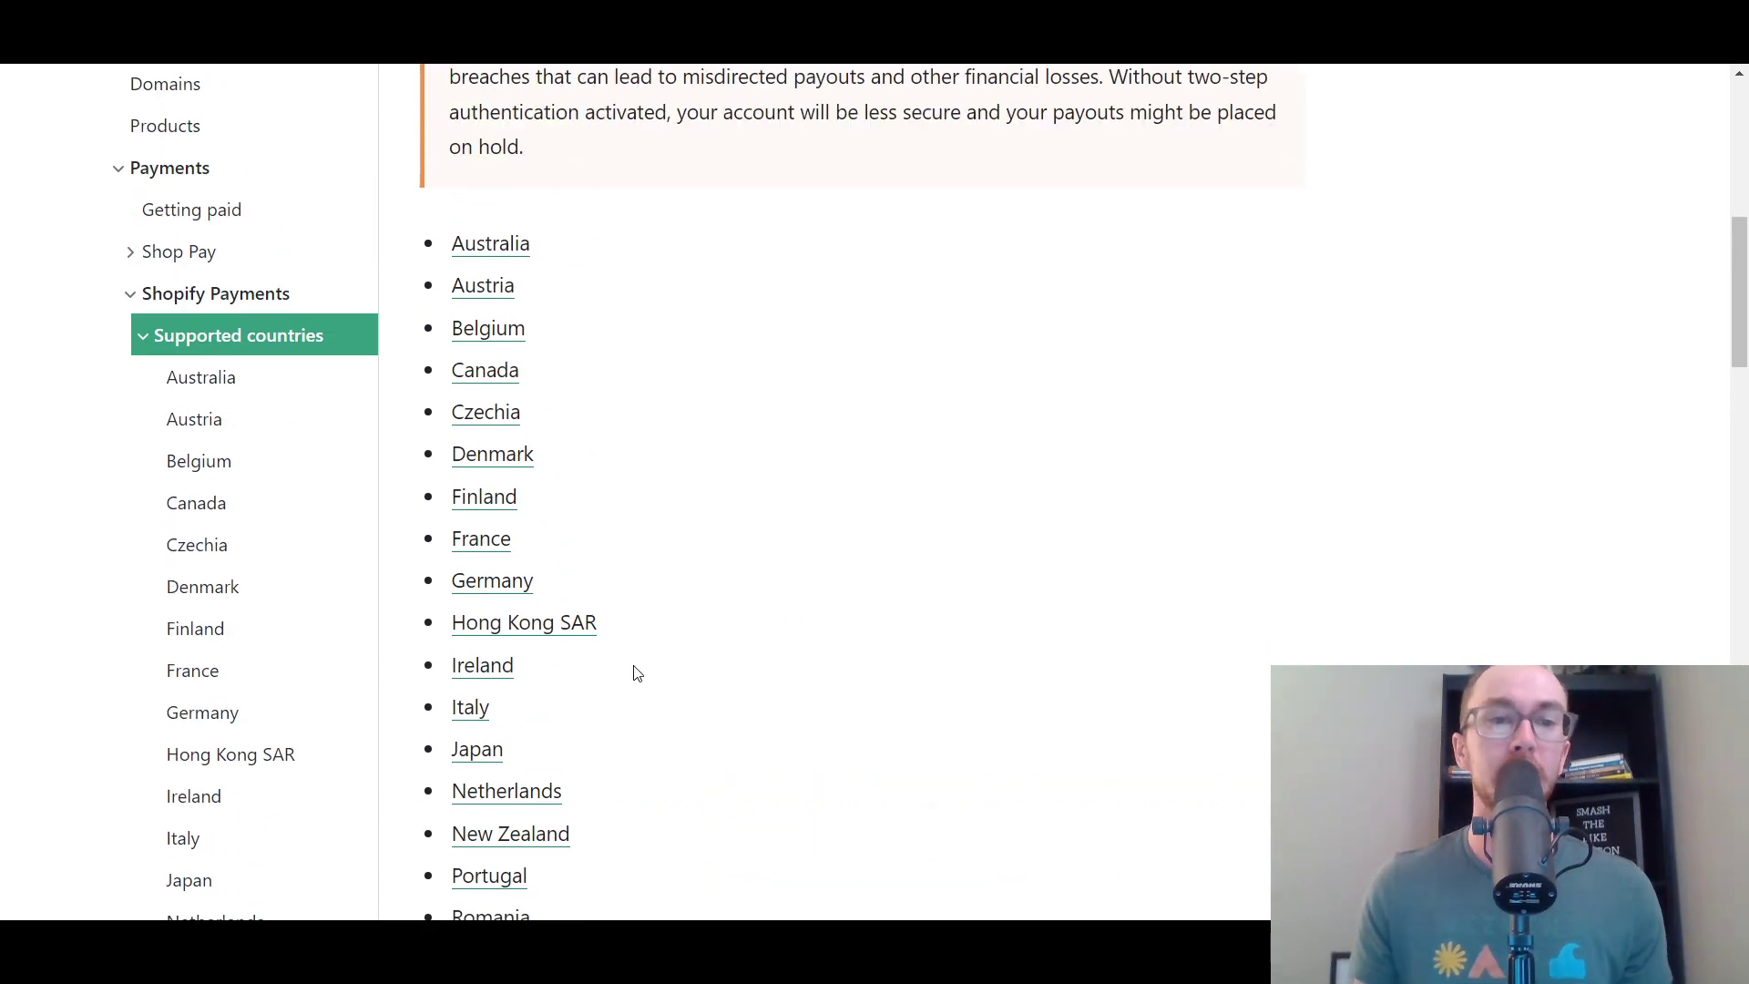
scroll(795, 594, "down", 4)
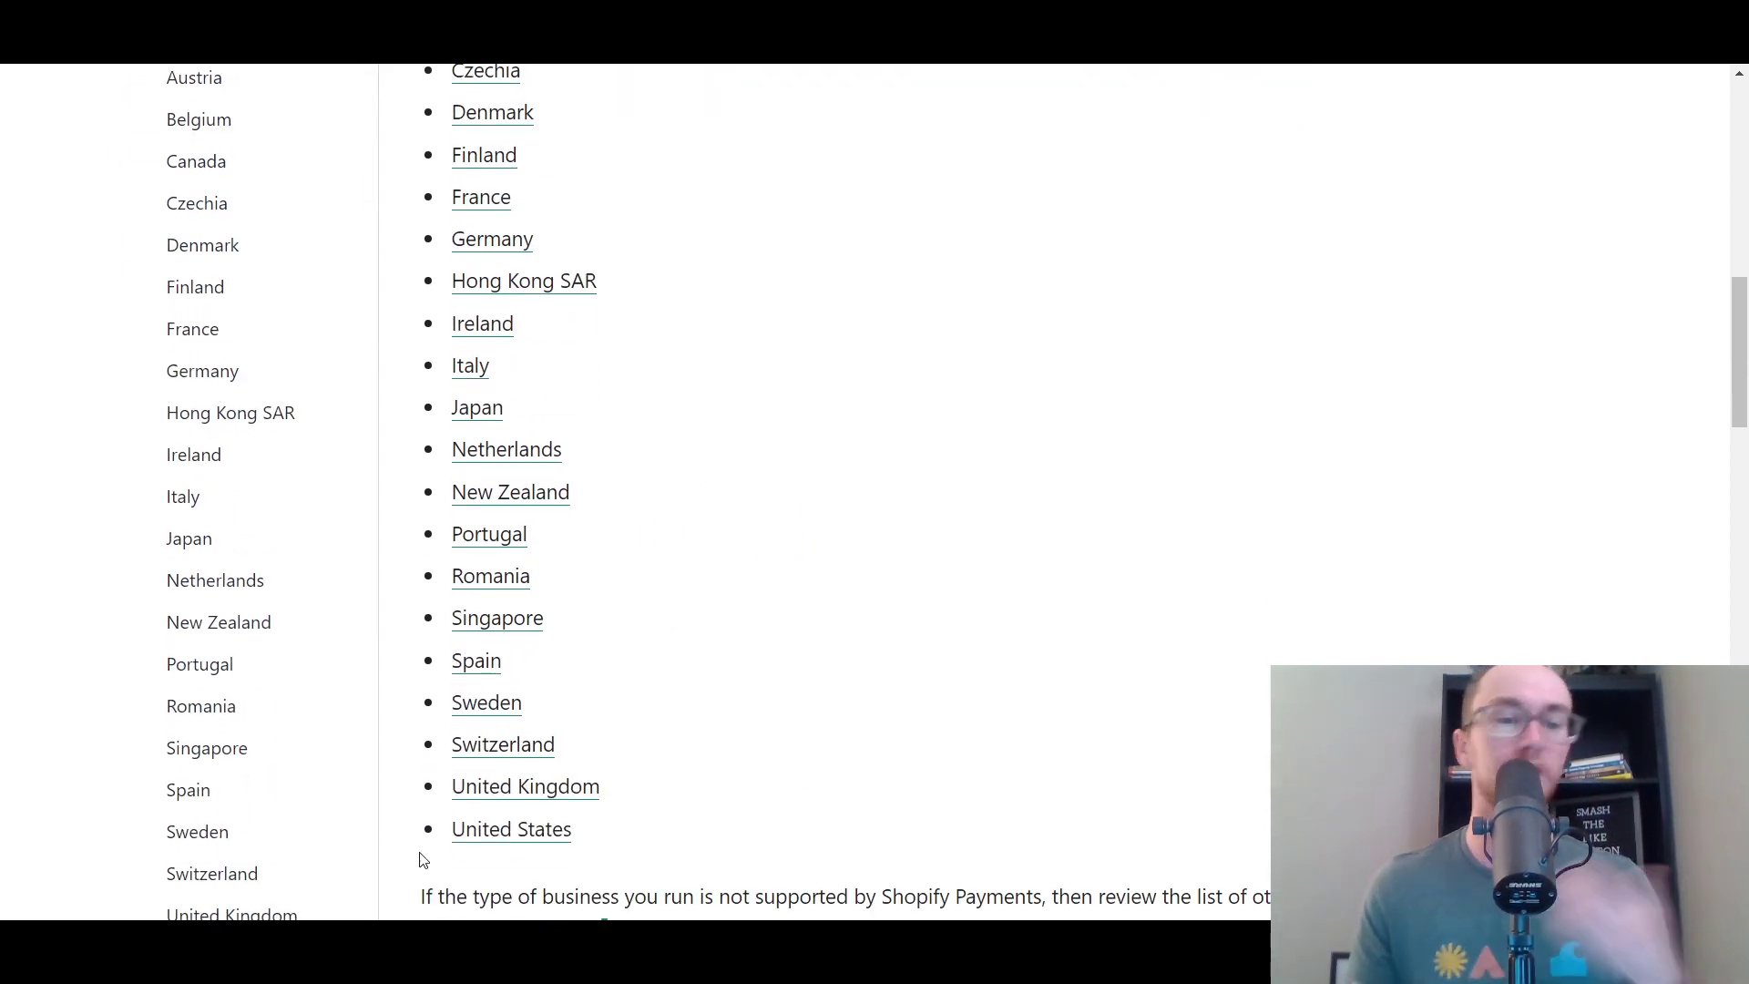
scroll(702, 765, "up", 4)
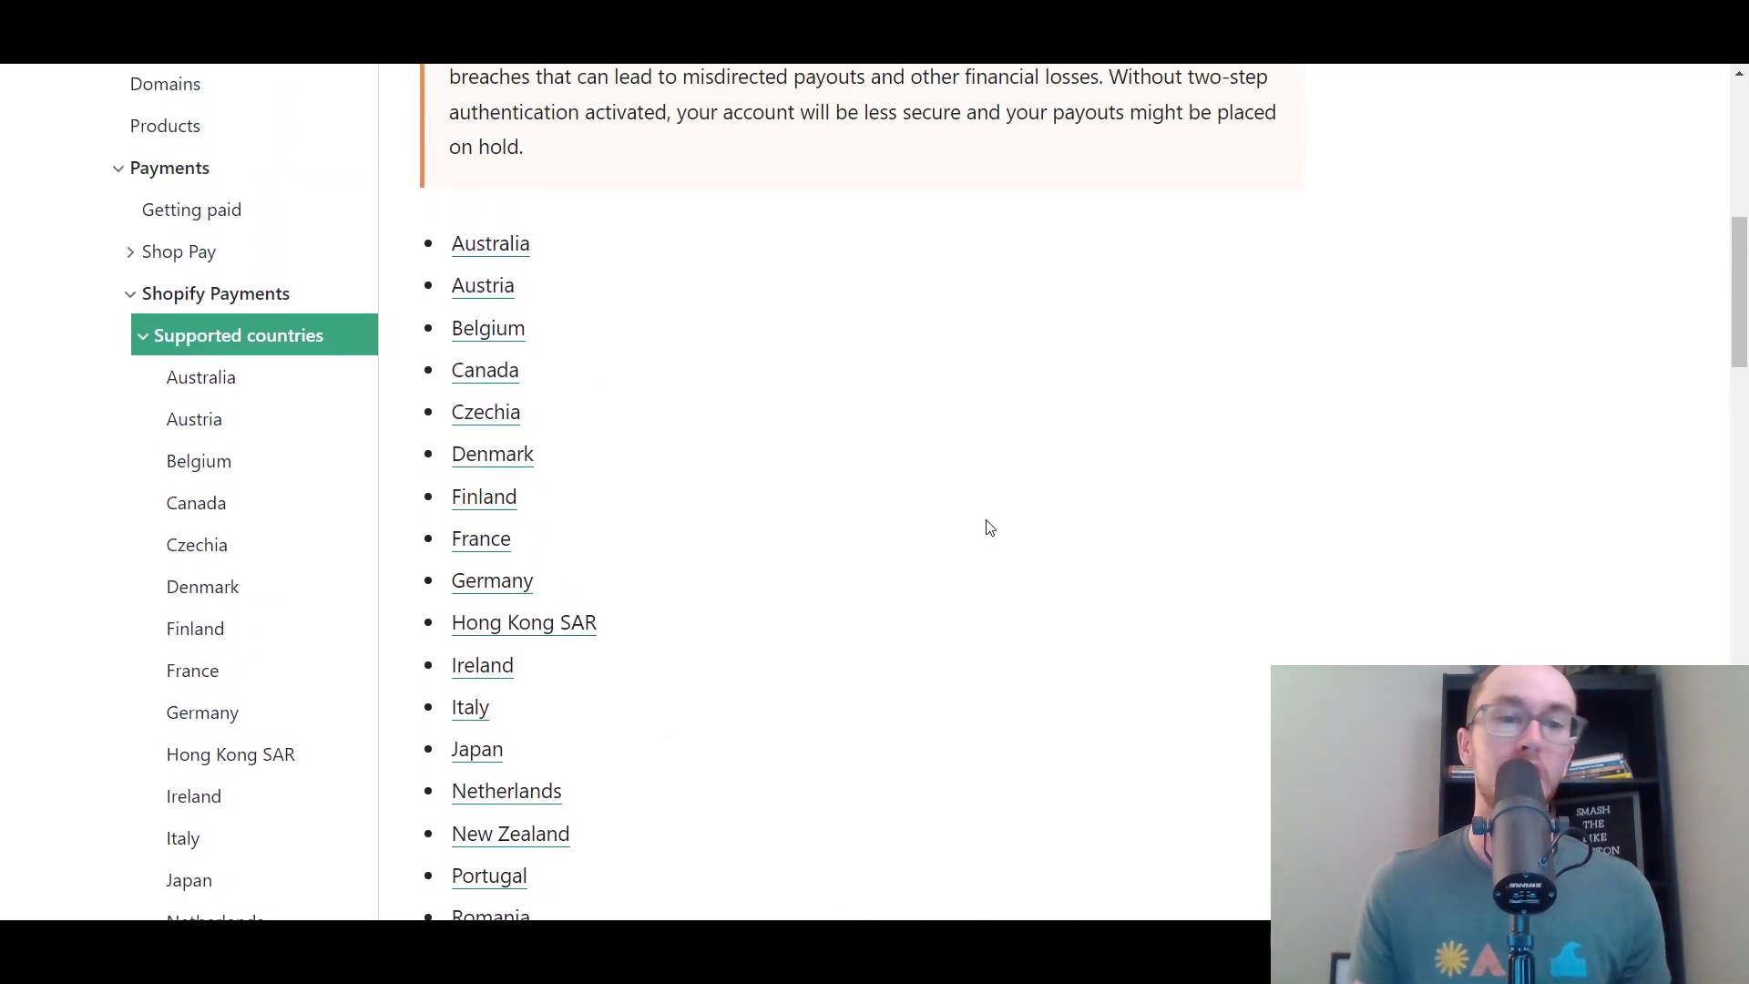
left_click_drag(1736, 315, 1733, 407)
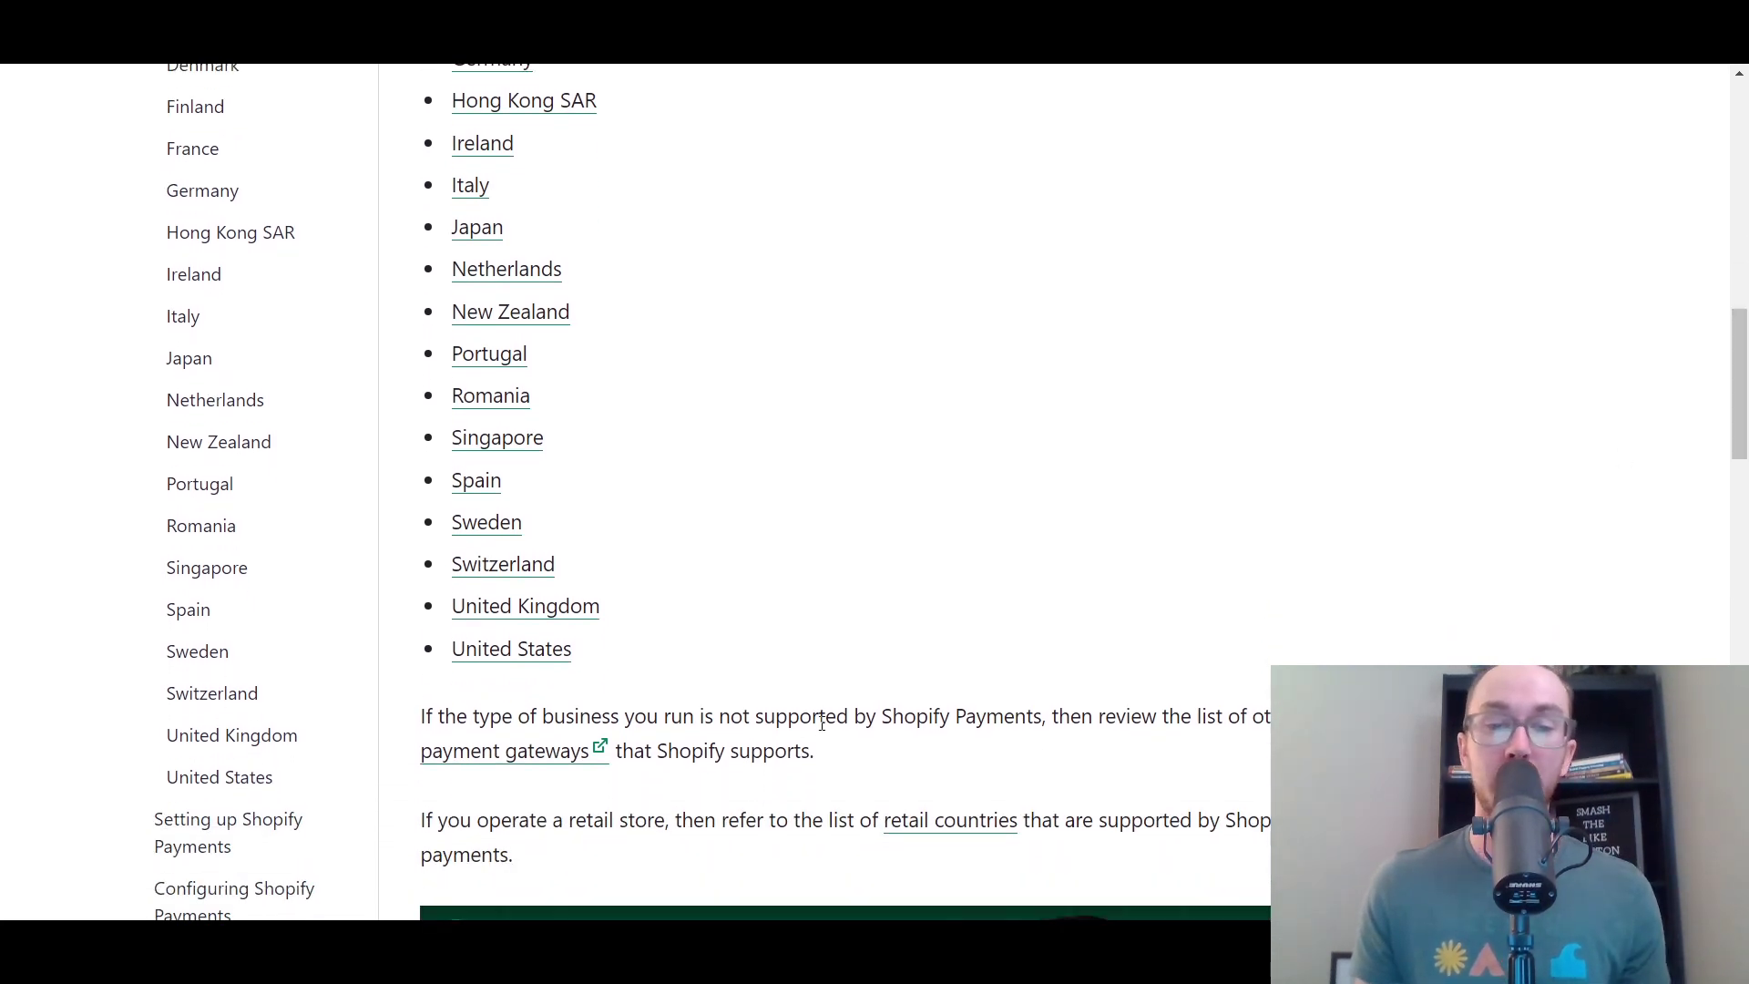
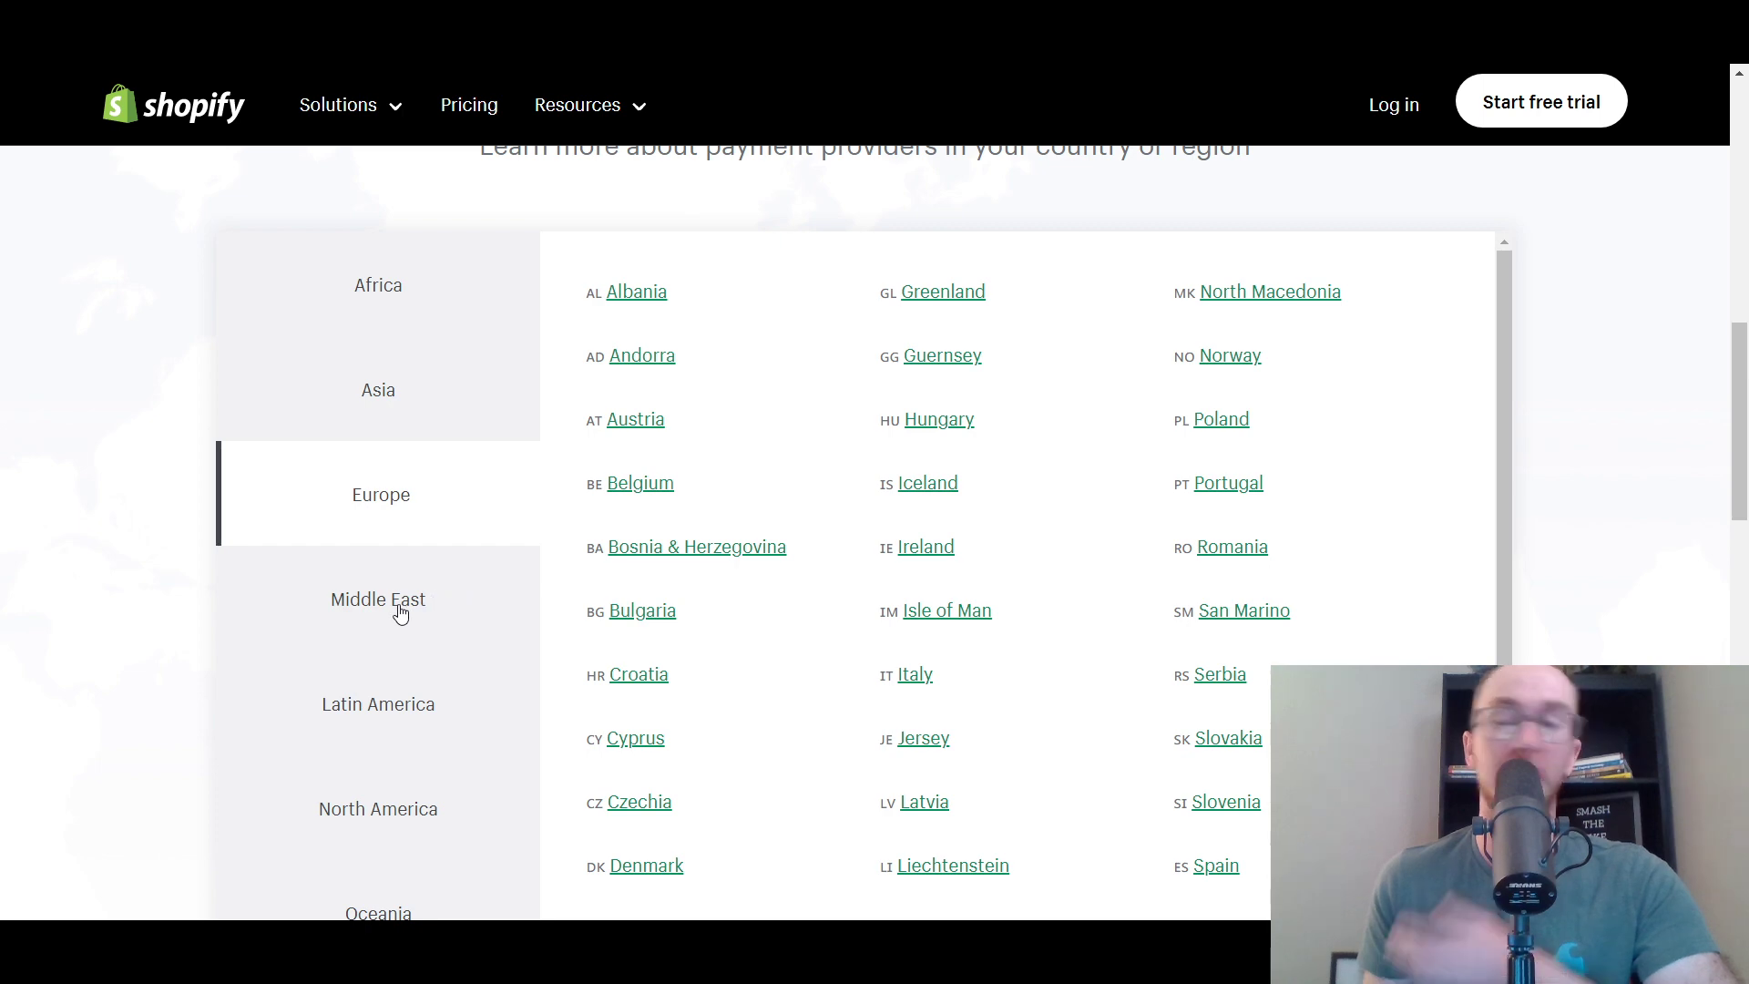
Browse the payment information by country for Europe, the Middle East, Latin America, North America, Oceania, Asia and Africa
scroll(128, 619, "down", 2)
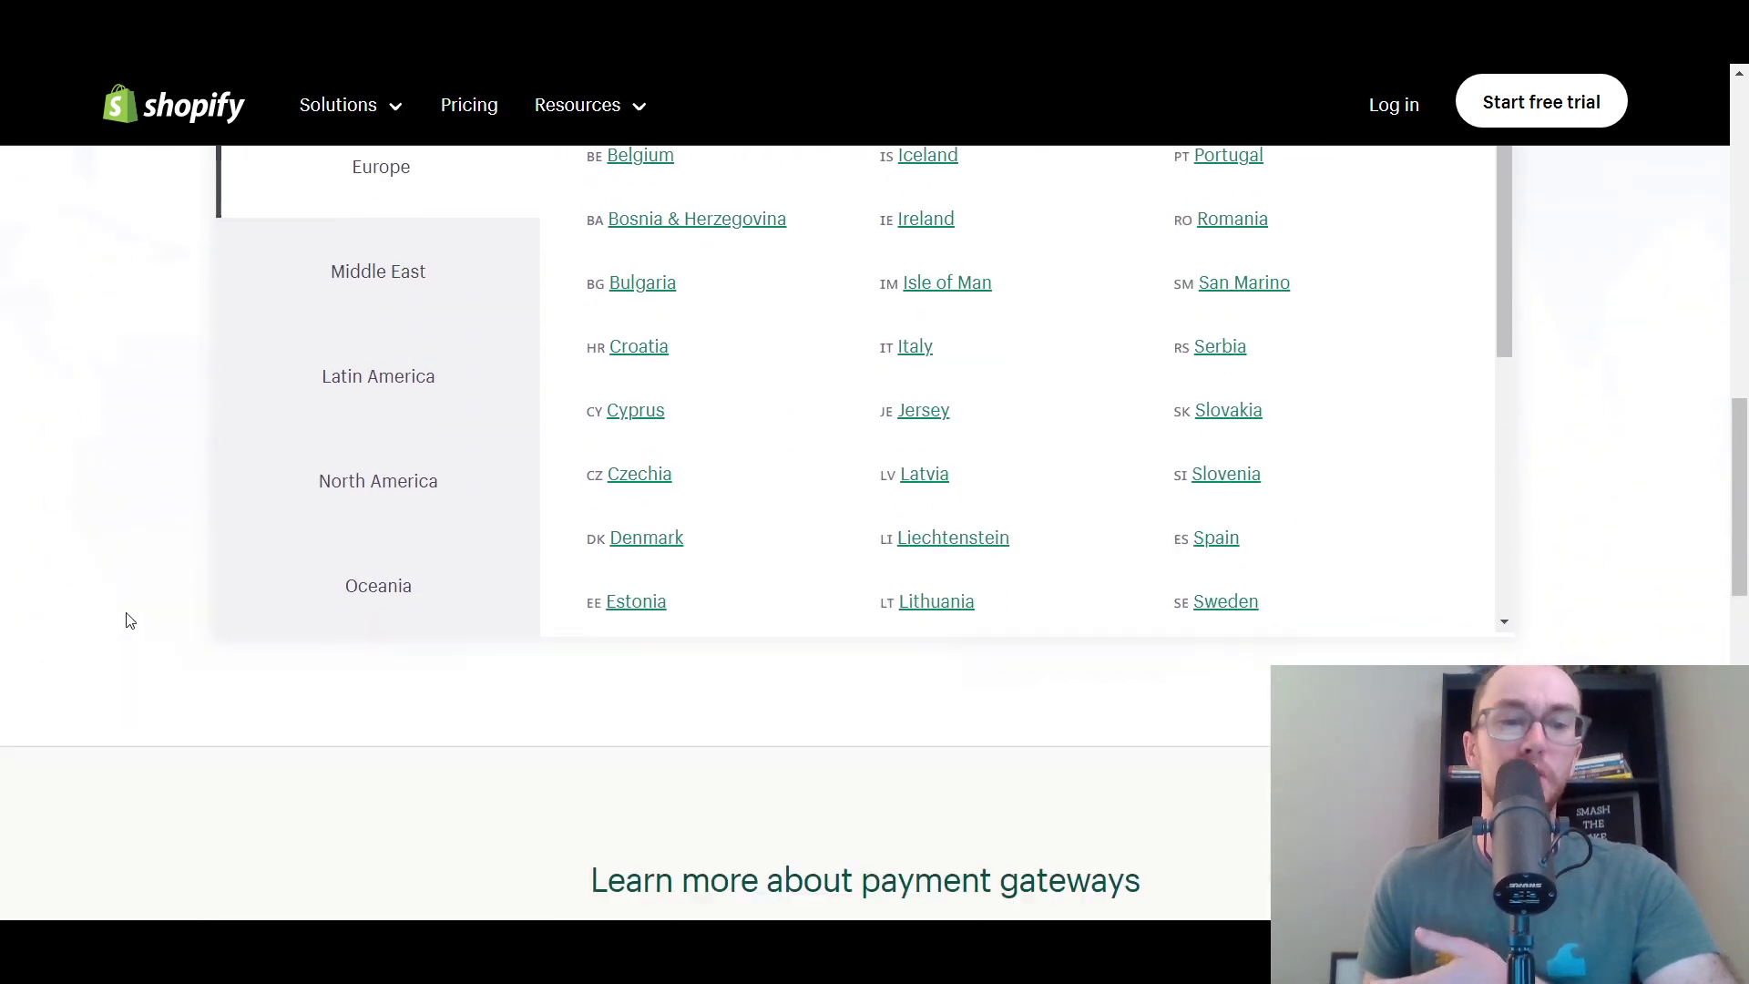
scroll(127, 620, "up", 2)
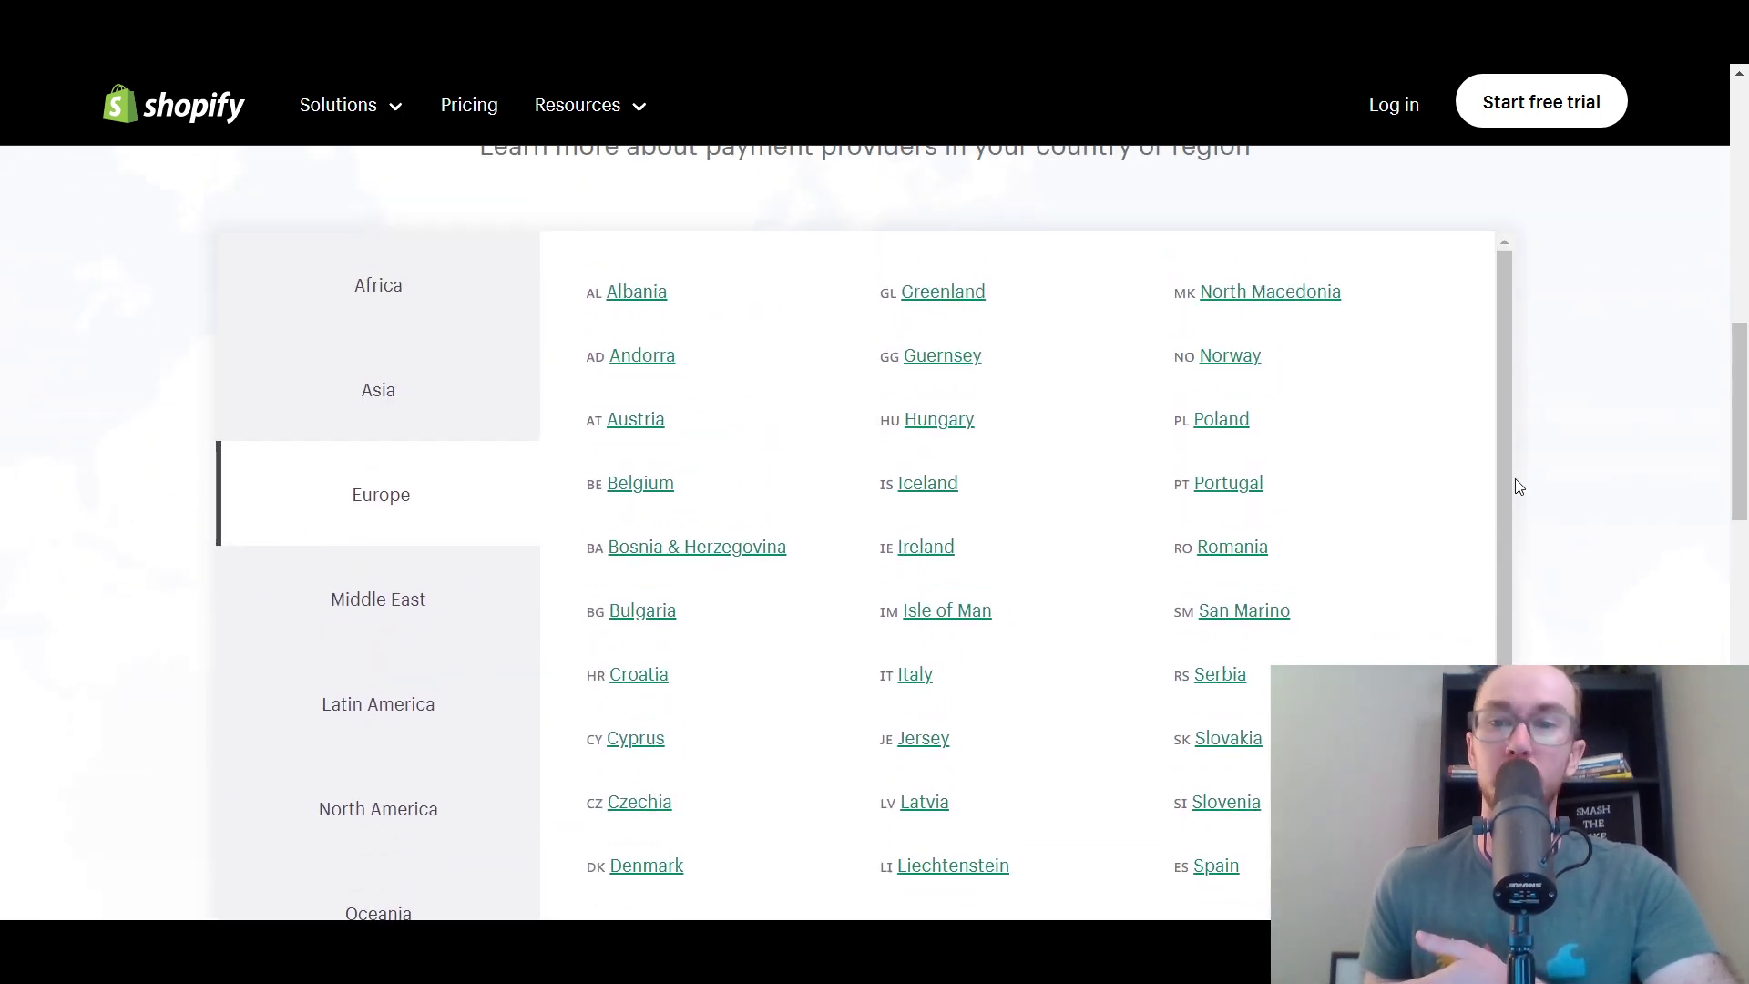
scroll(1507, 497, "down", 3)
scroll(1521, 523, "up", 3)
scroll(1630, 369, "down", 1)
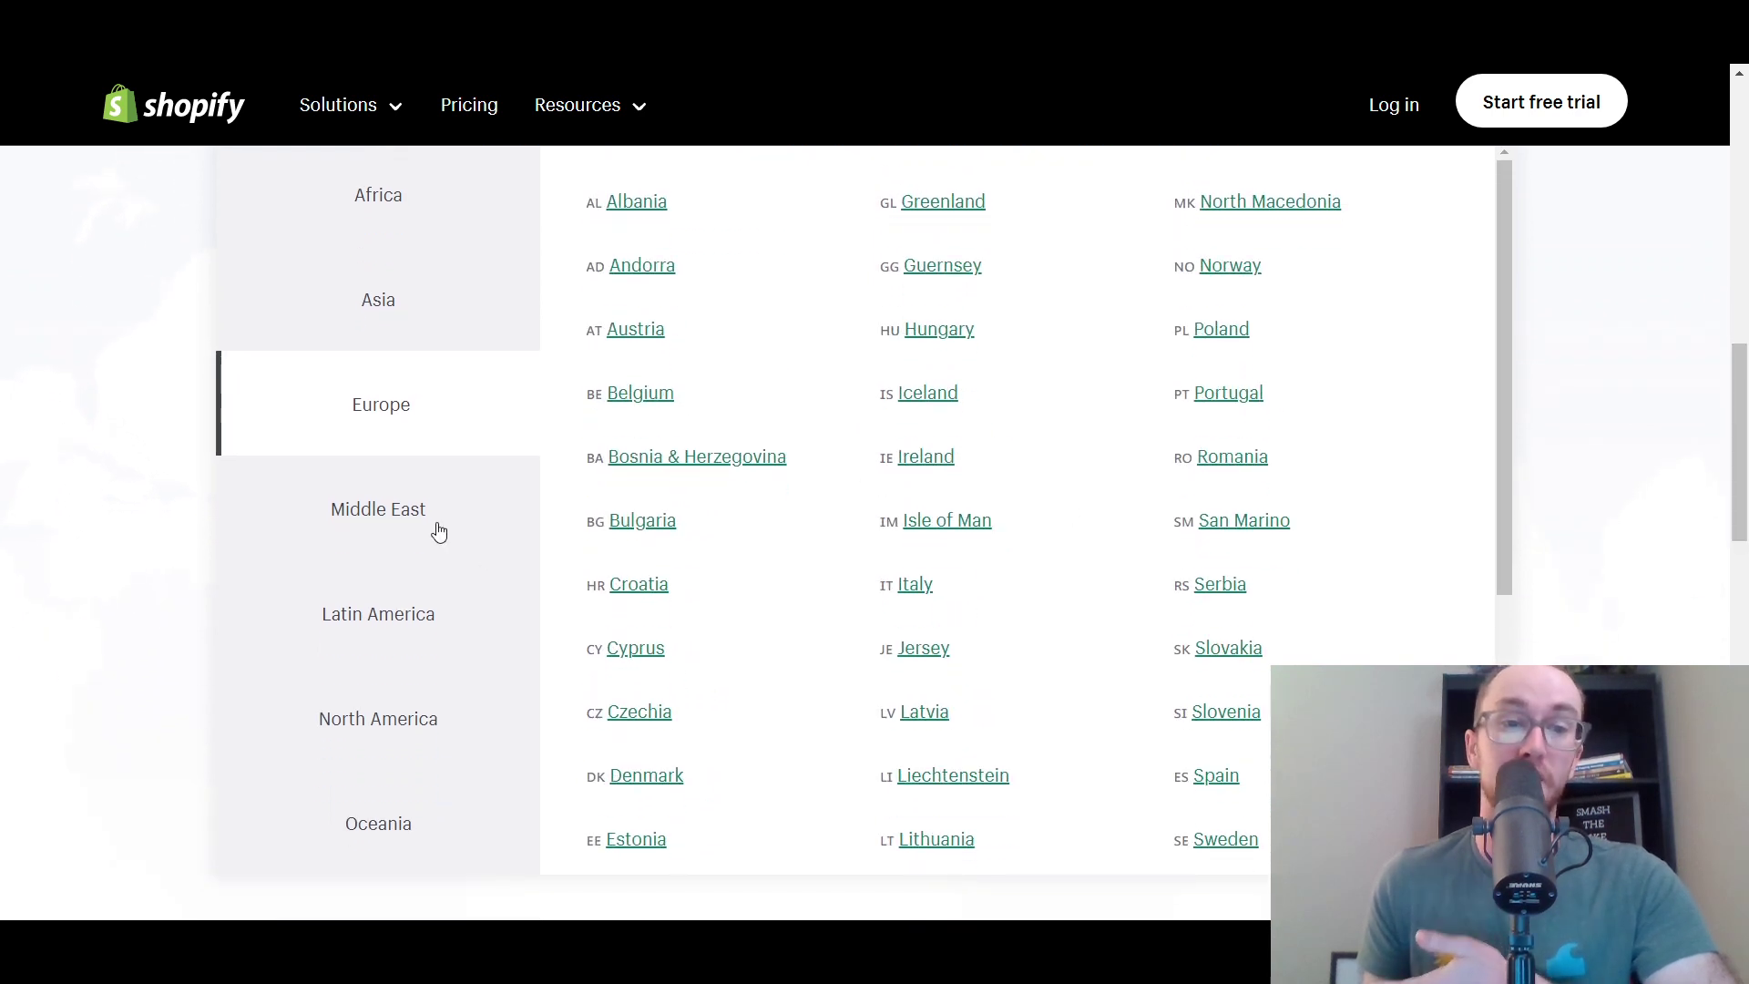
left_click(438, 531)
left_click(429, 638)
left_click(429, 729)
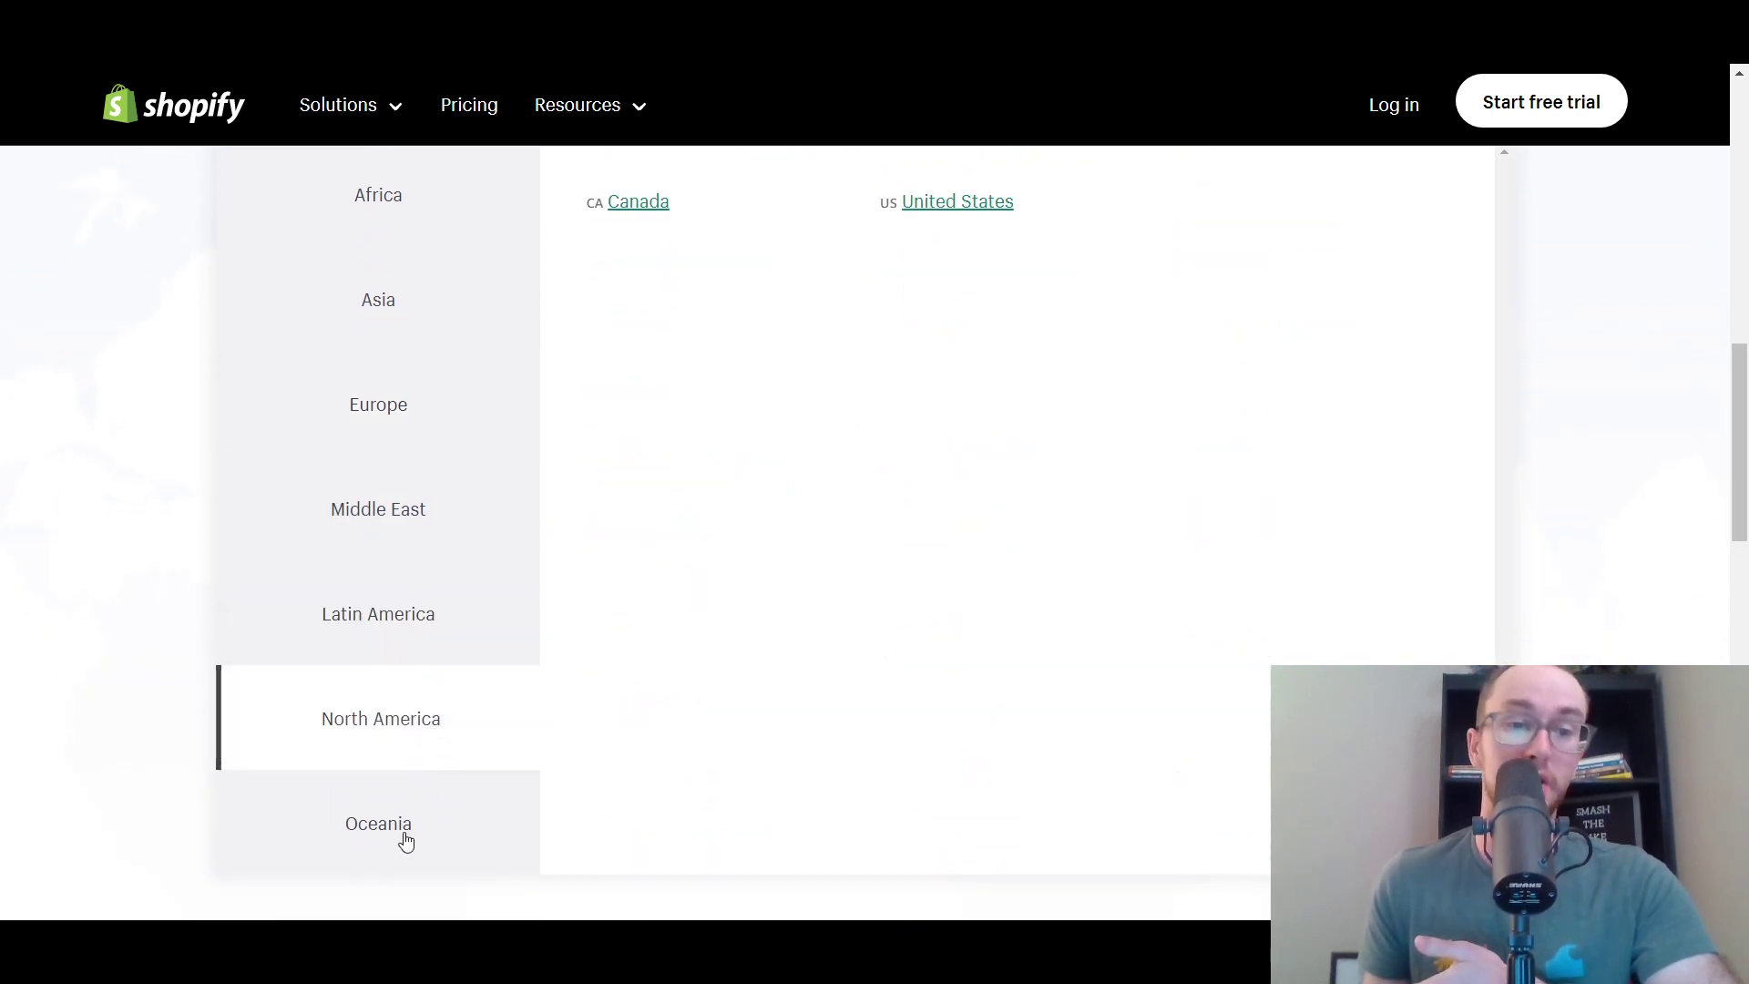
left_click(408, 828)
left_click(430, 719)
left_click(433, 609)
left_click(429, 417)
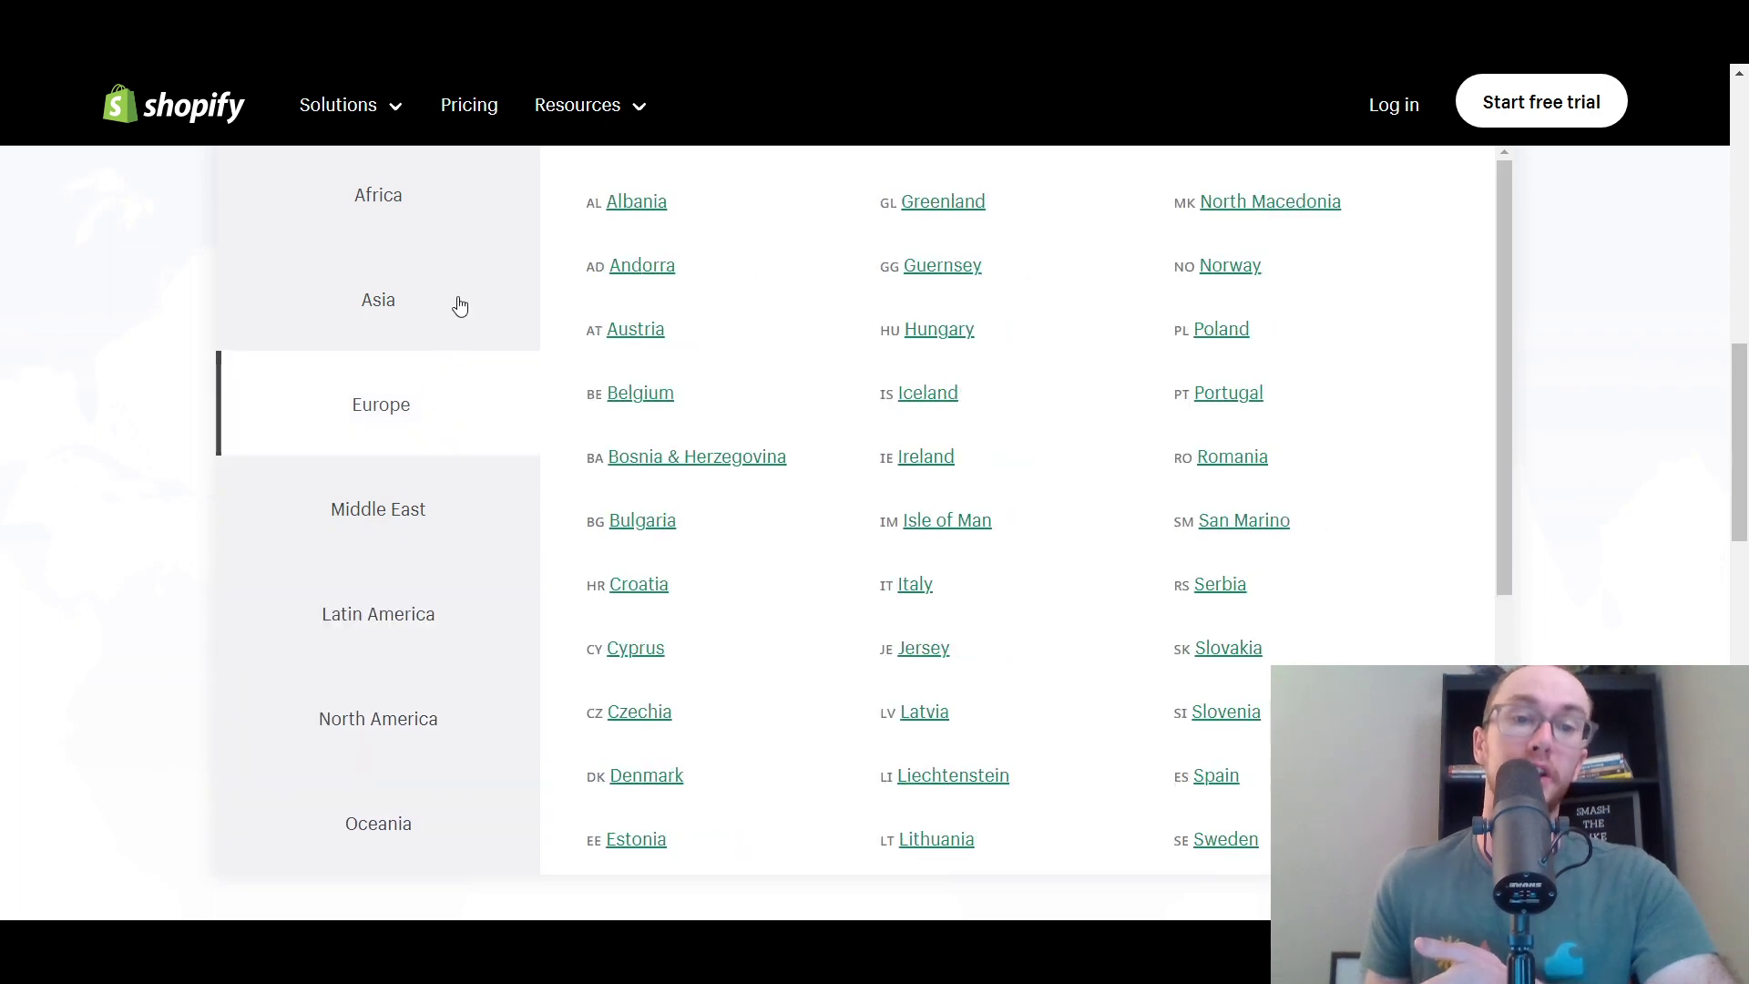
left_click(458, 303)
scroll(470, 501, "up", 1)
left_click(429, 351)
scroll(382, 496, "up", 4)
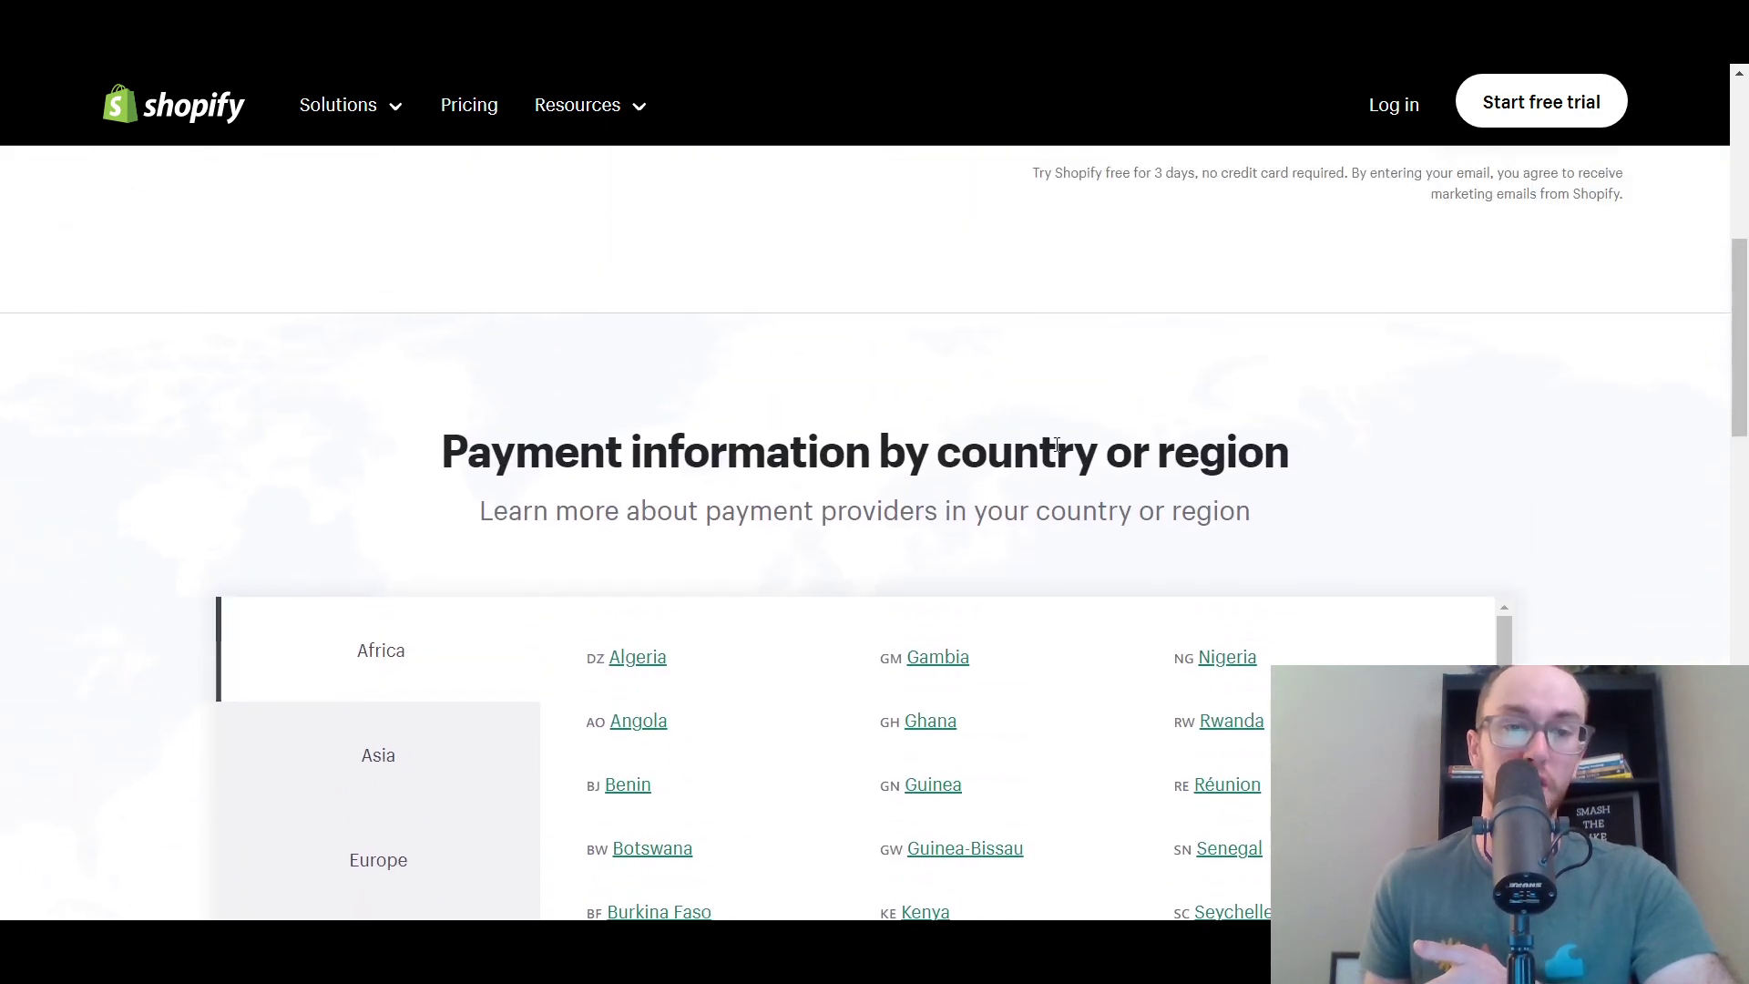
scroll(1726, 458, "down", 8)
left_click_drag(1735, 458, 1744, 342)
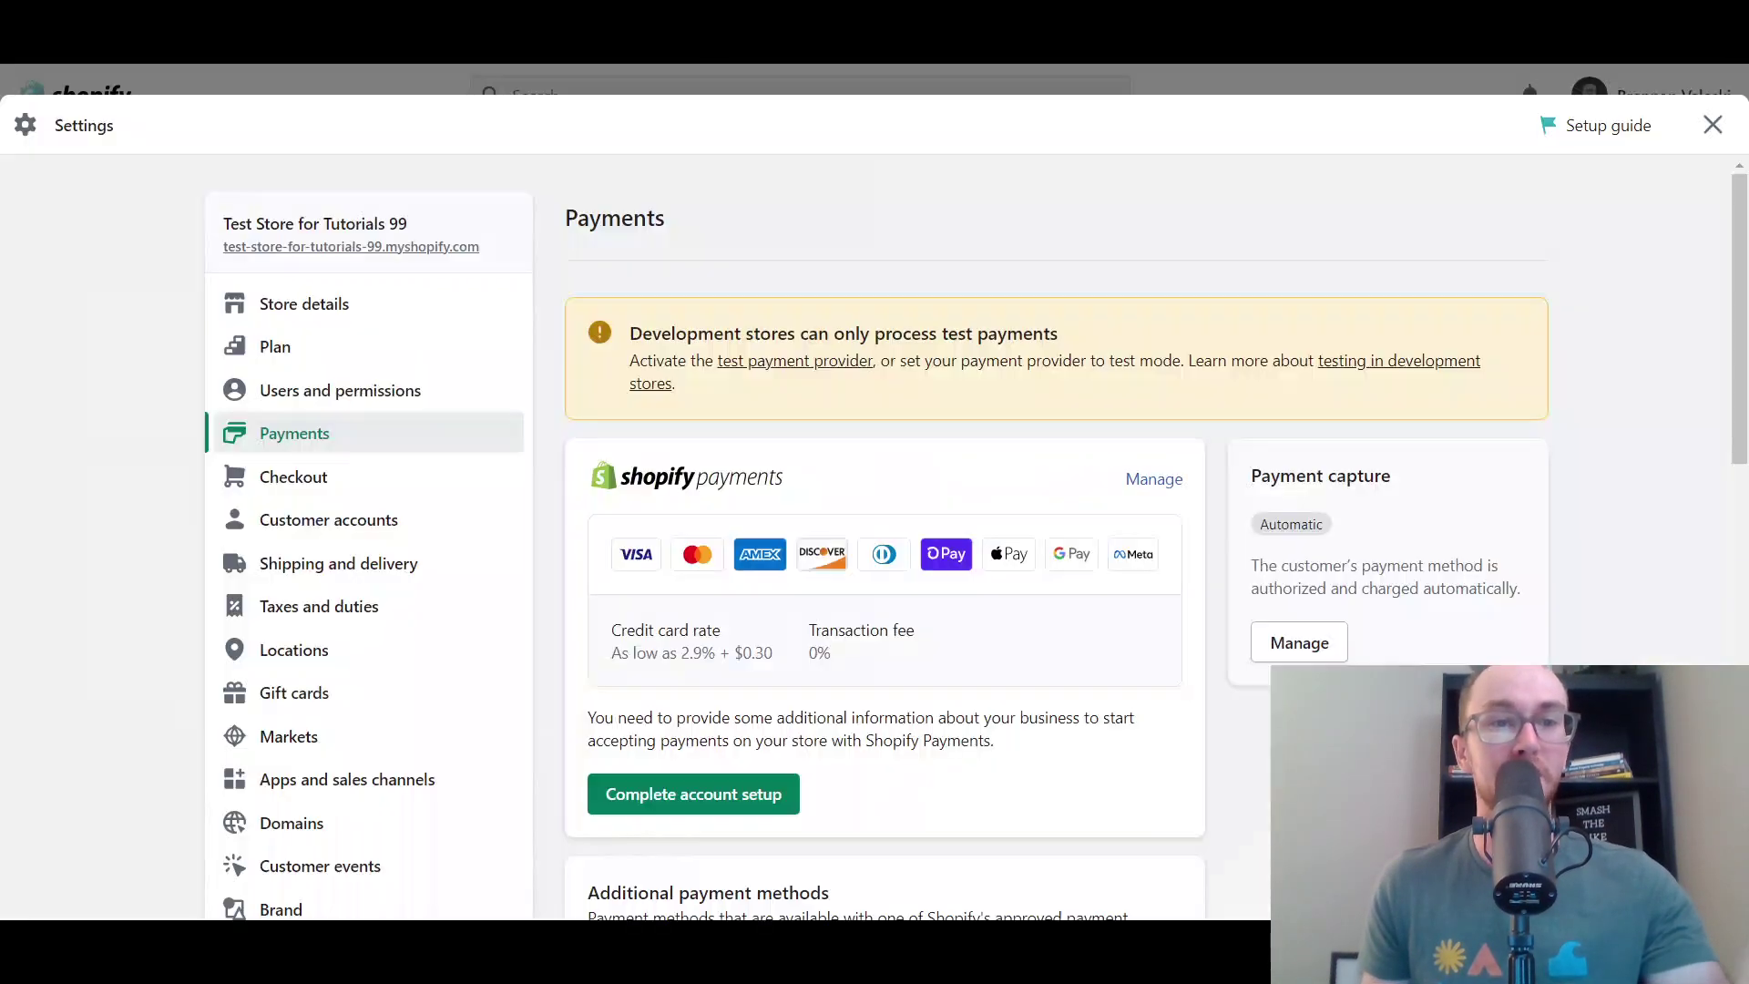
Review the Shopify Payments cards, rates and additional payment methods in the store settings, and start completing the account setup
left_click_drag(1740, 216, 1744, 376)
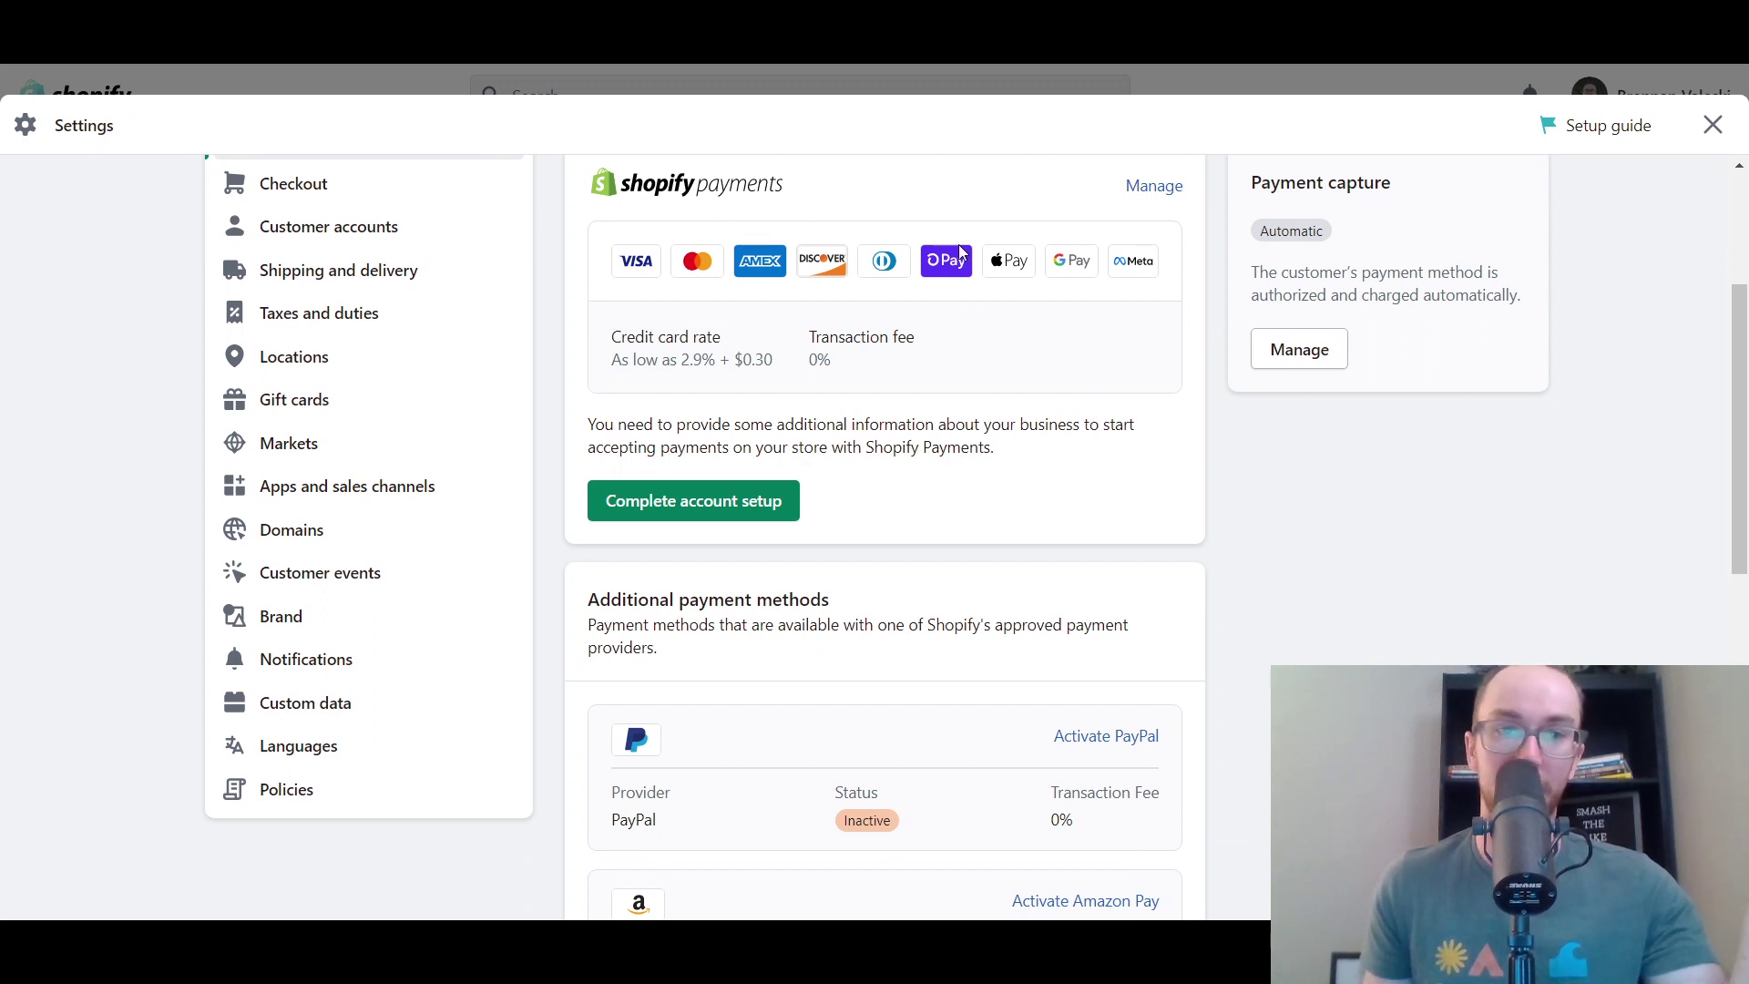
scroll(926, 433, "up", 1)
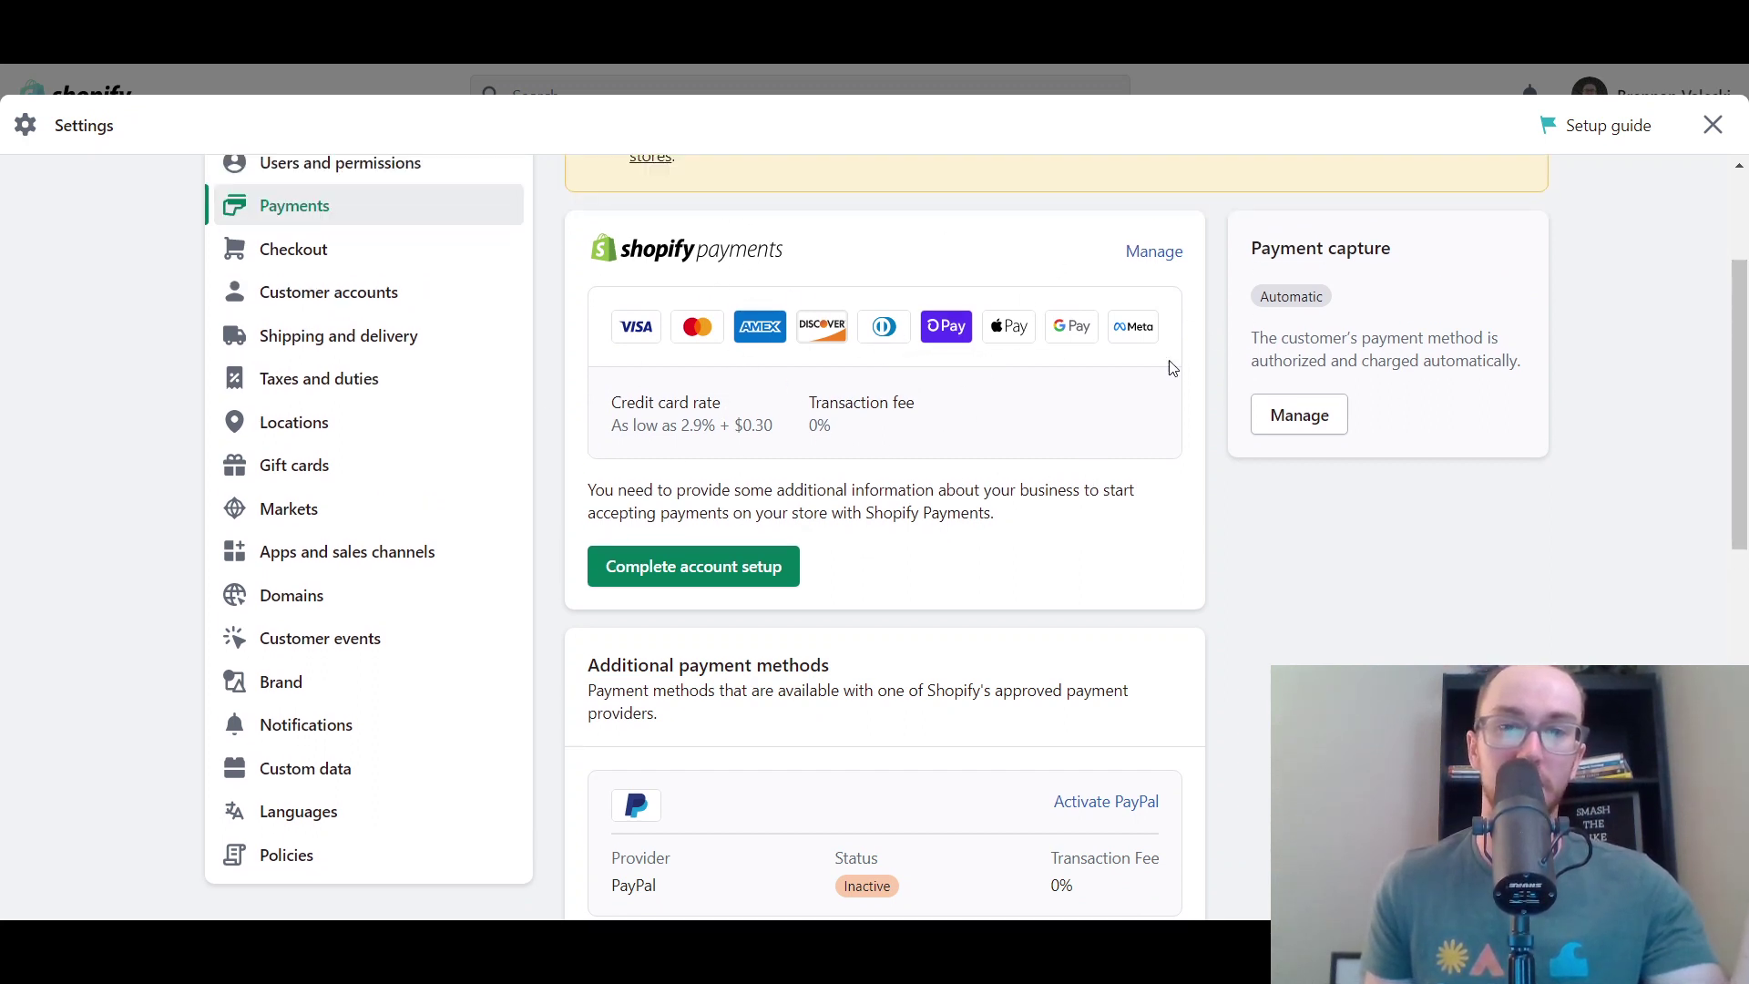
scroll(999, 485, "up", 1)
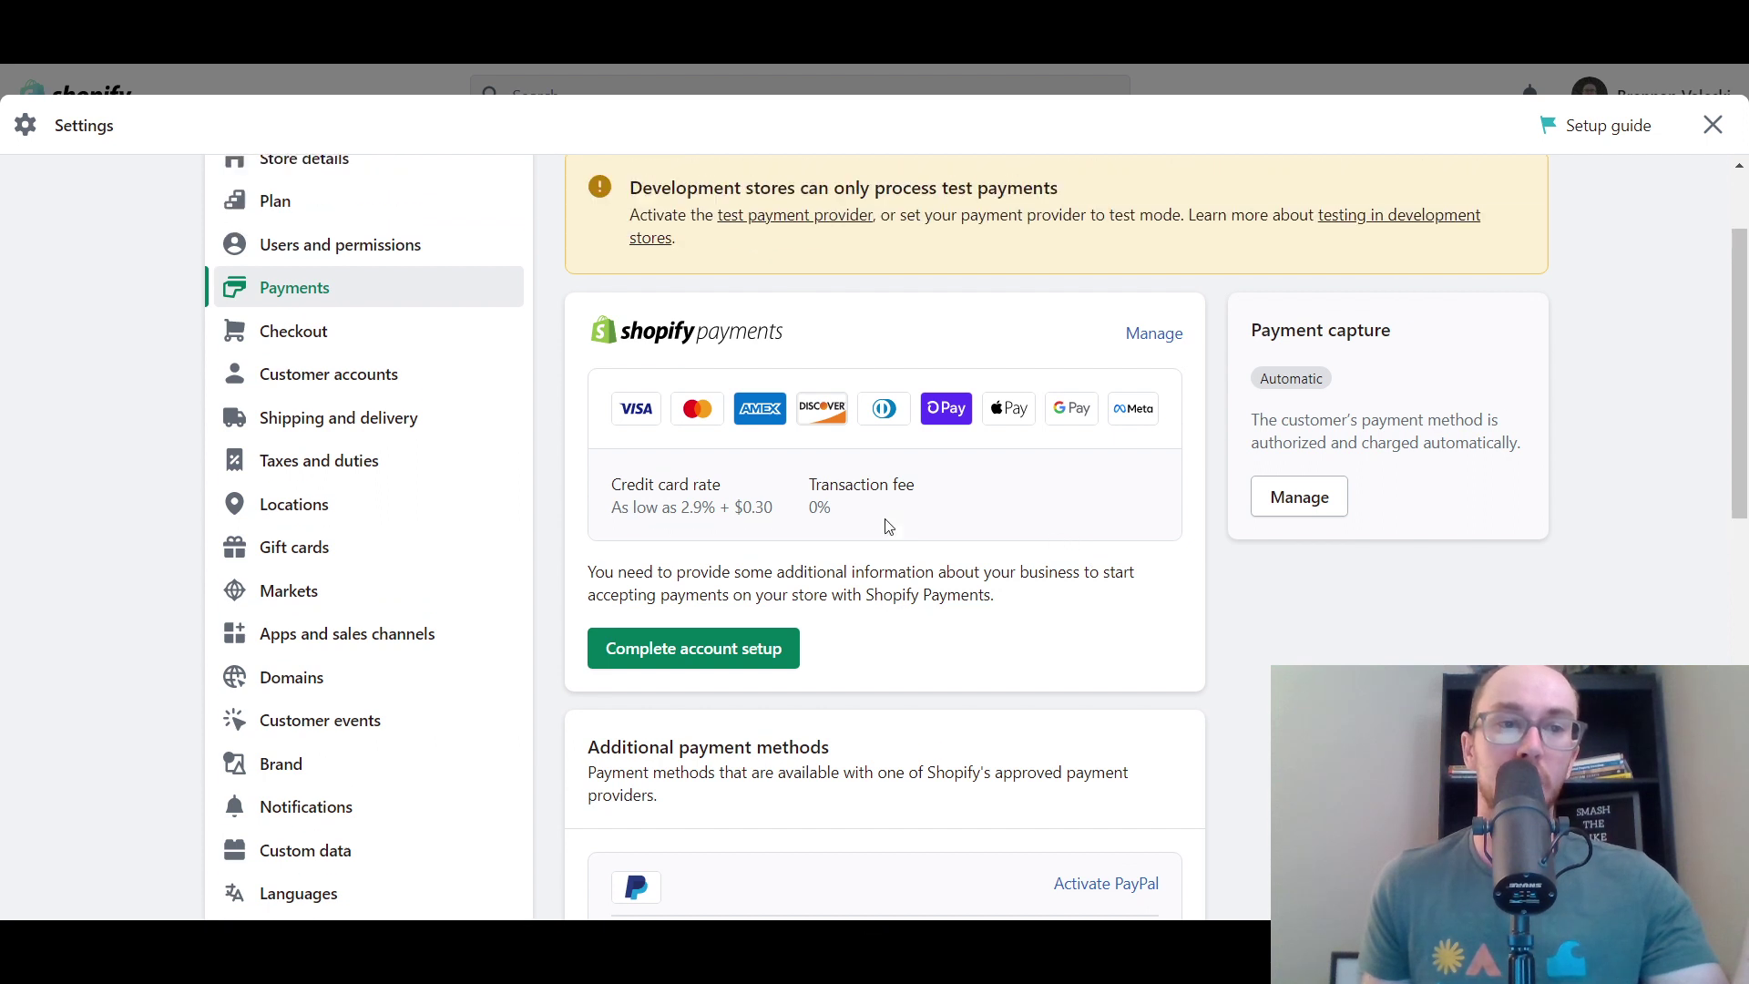
scroll(1743, 319, "down", 1)
scroll(1742, 318, "down", 1)
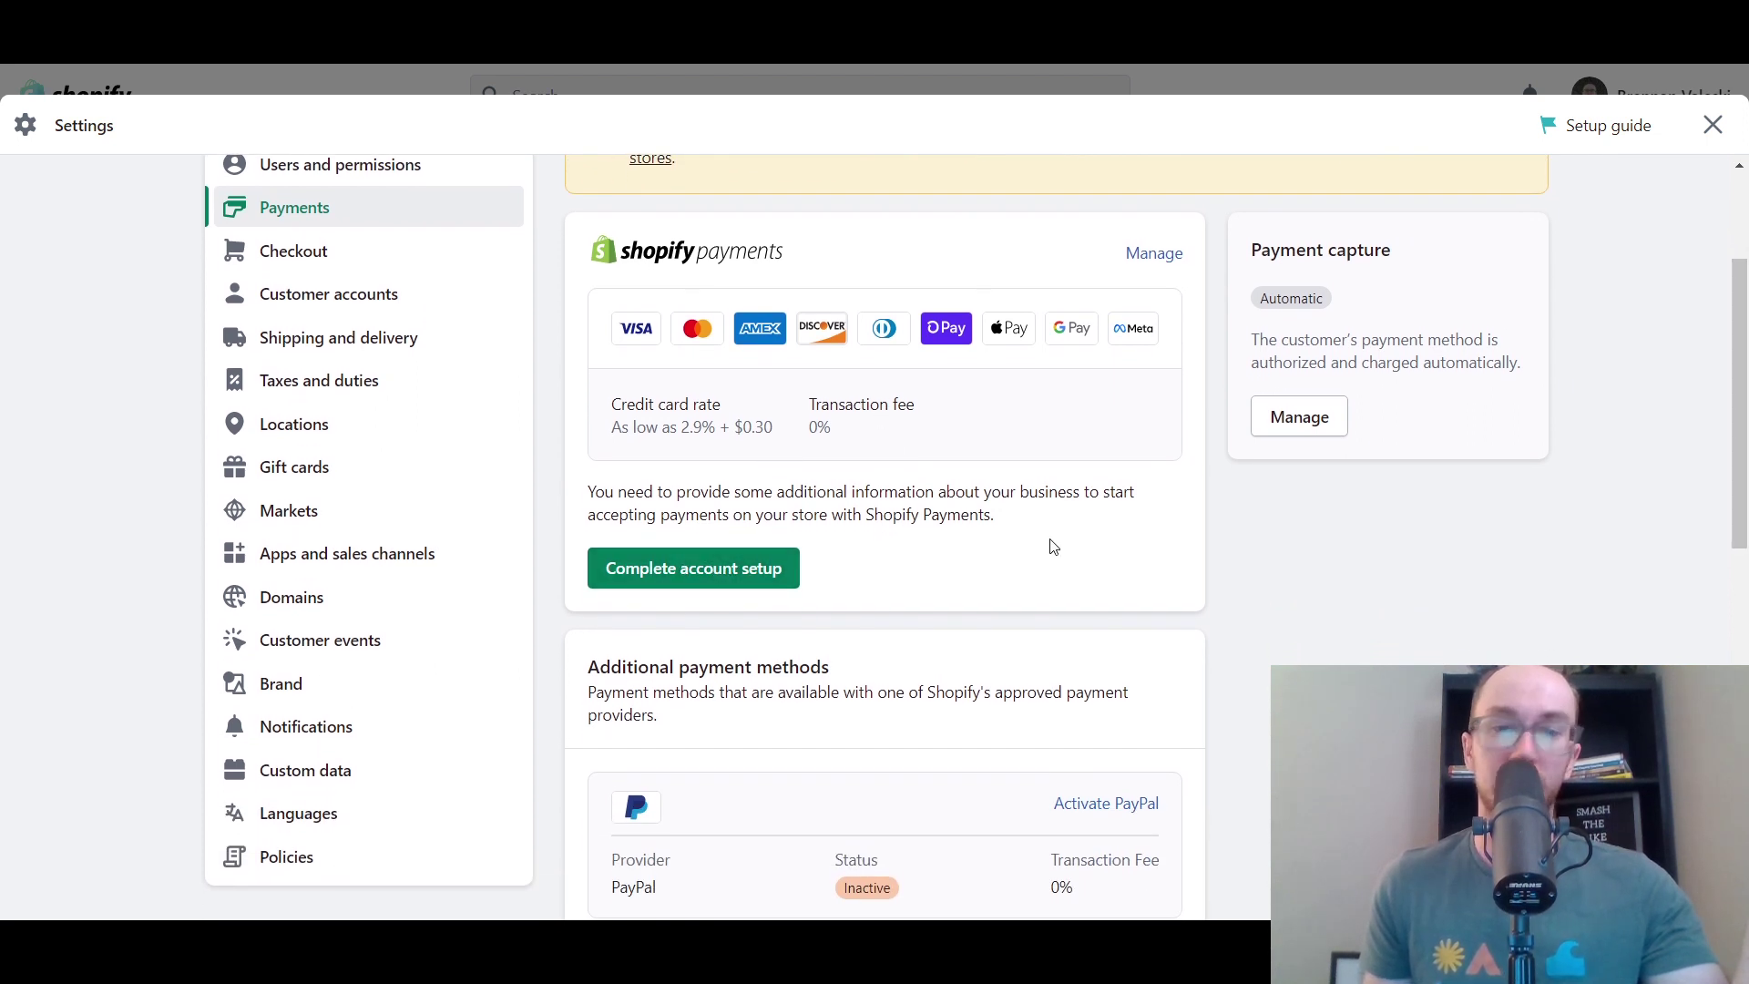
left_click(745, 583)
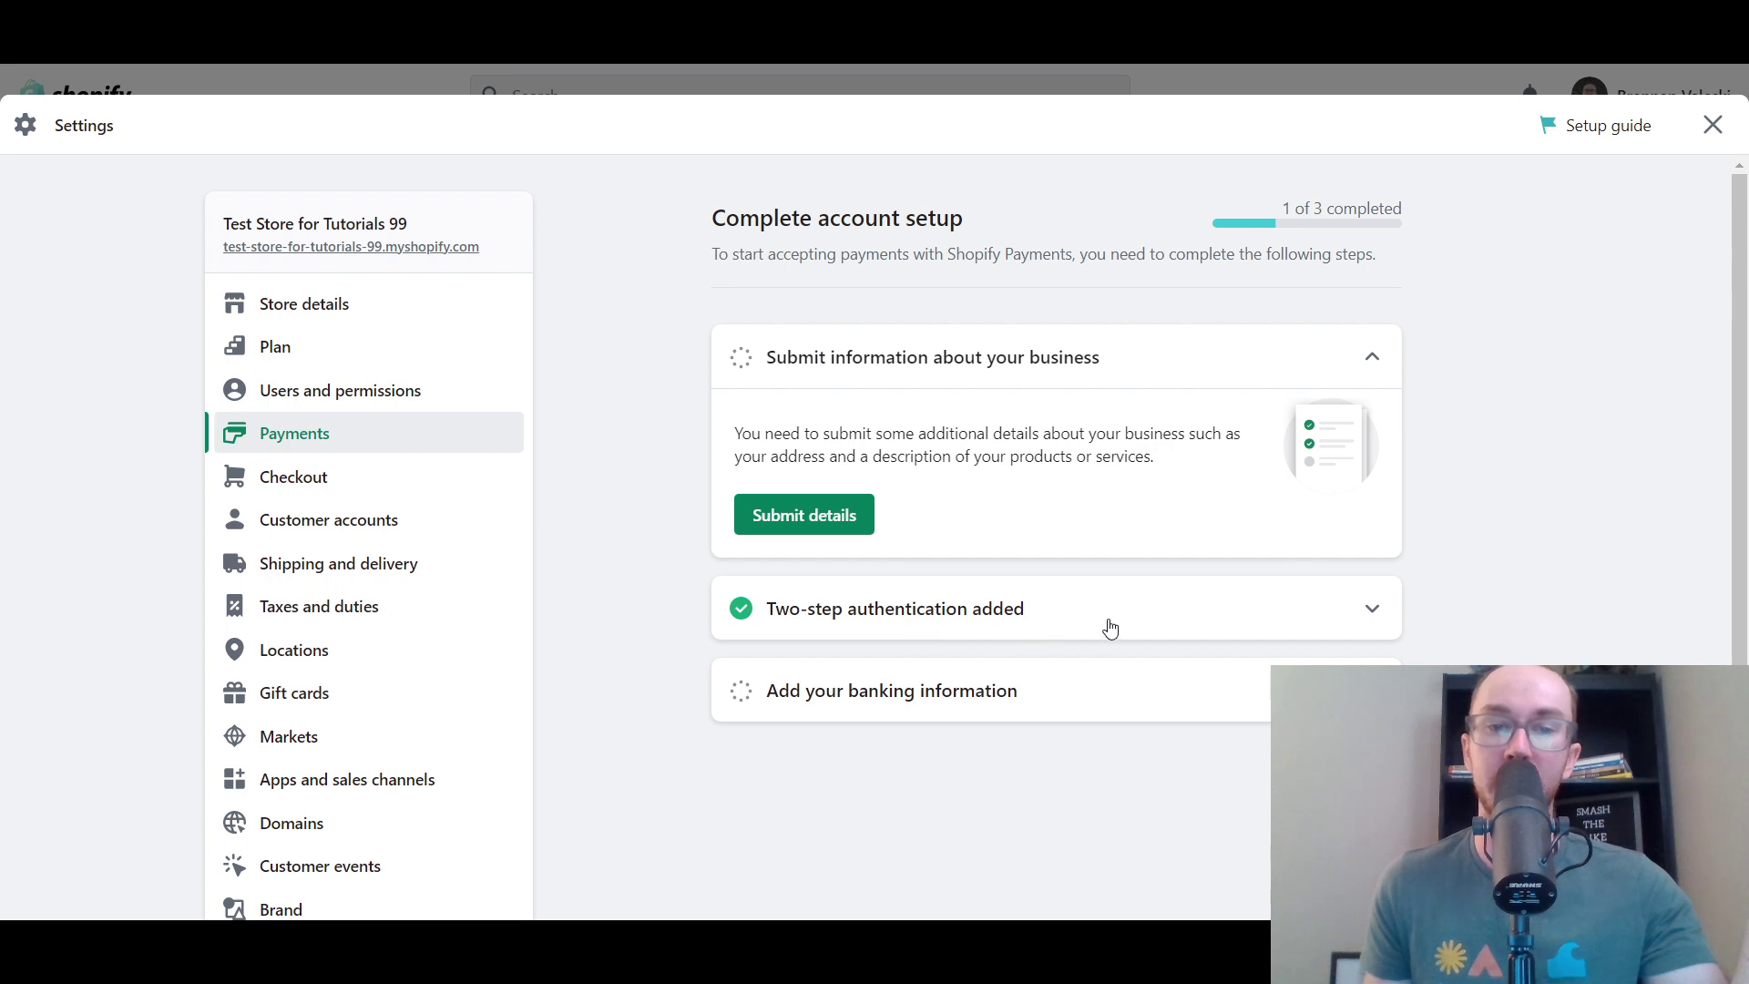
Examine the banking information and two-step authentication requirements of the account setup, collapsing each section after reading it
left_click(1010, 717)
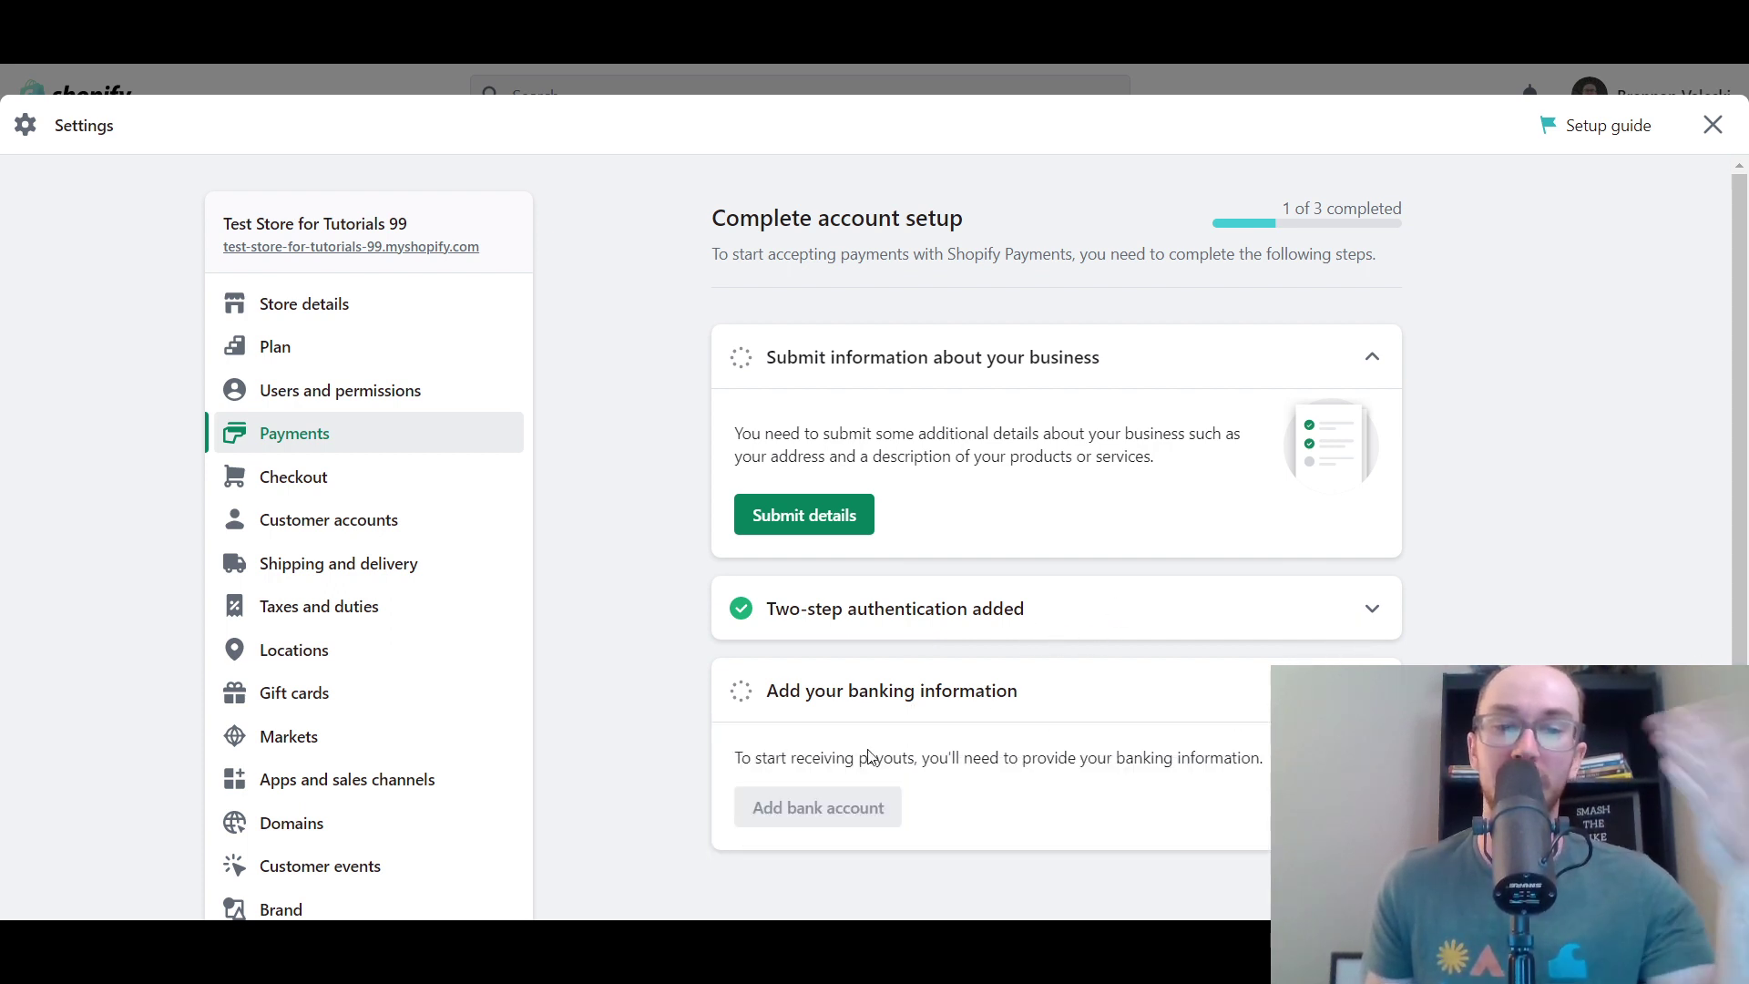
scroll(1745, 515, "down", 1)
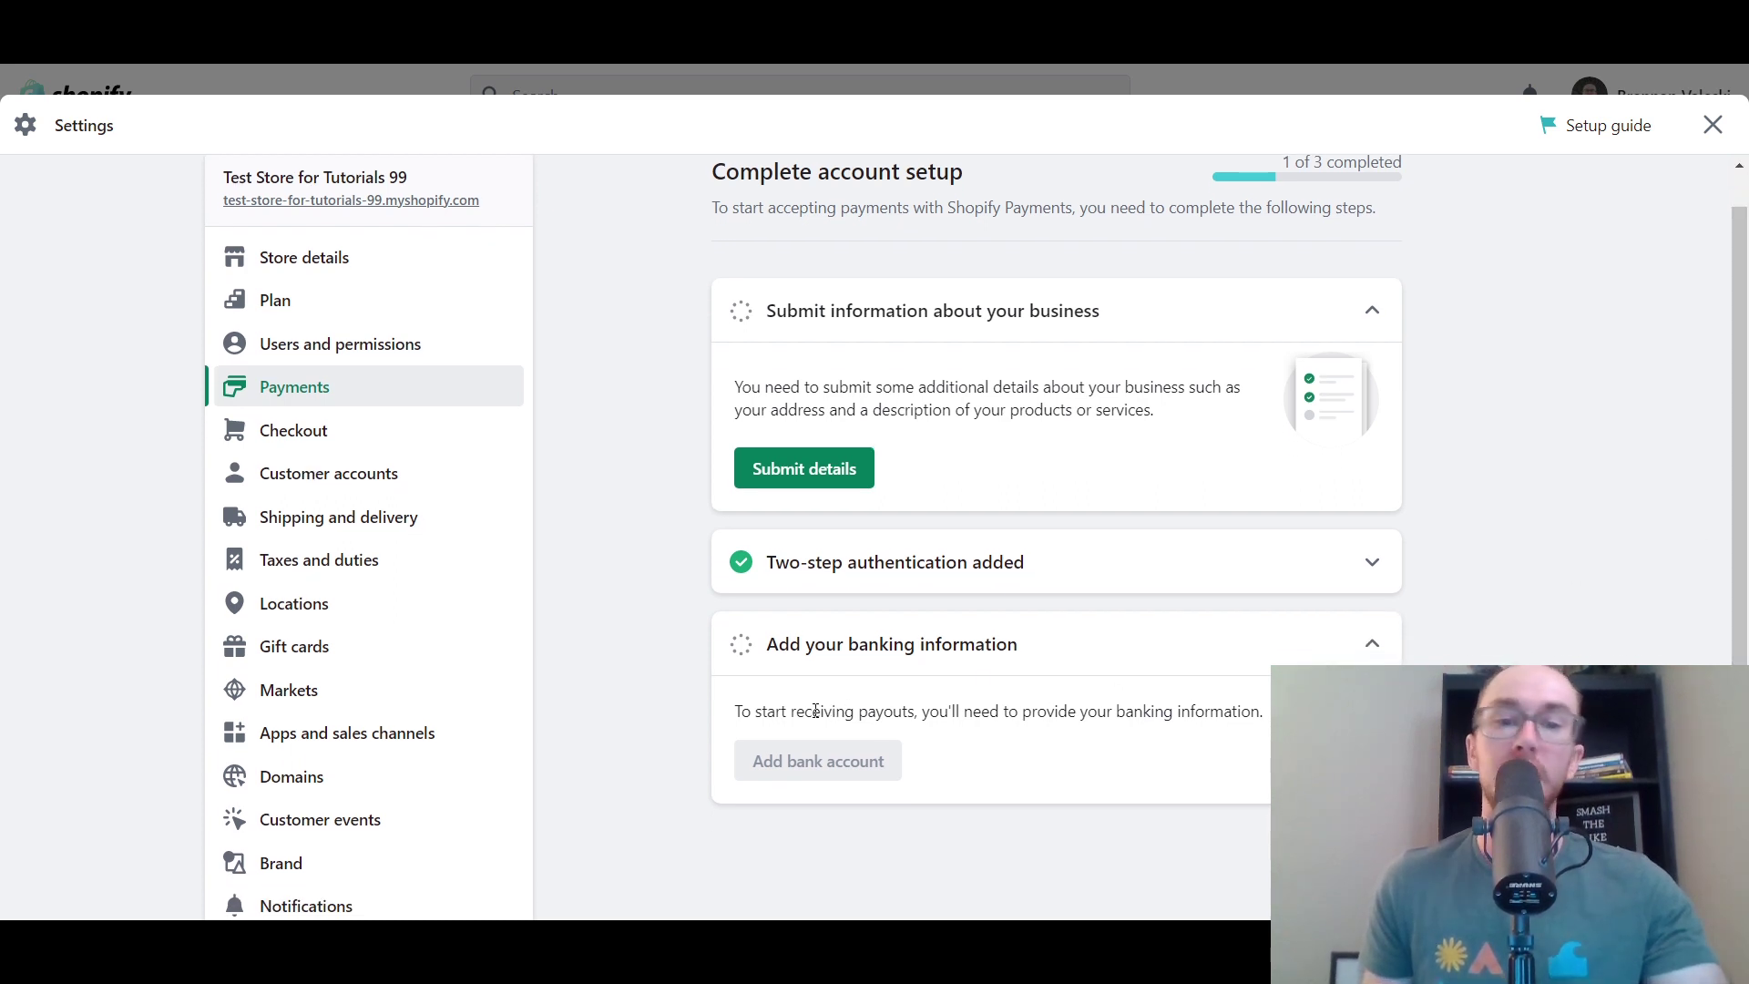
left_click_drag(815, 712, 1117, 726)
left_click(1118, 734)
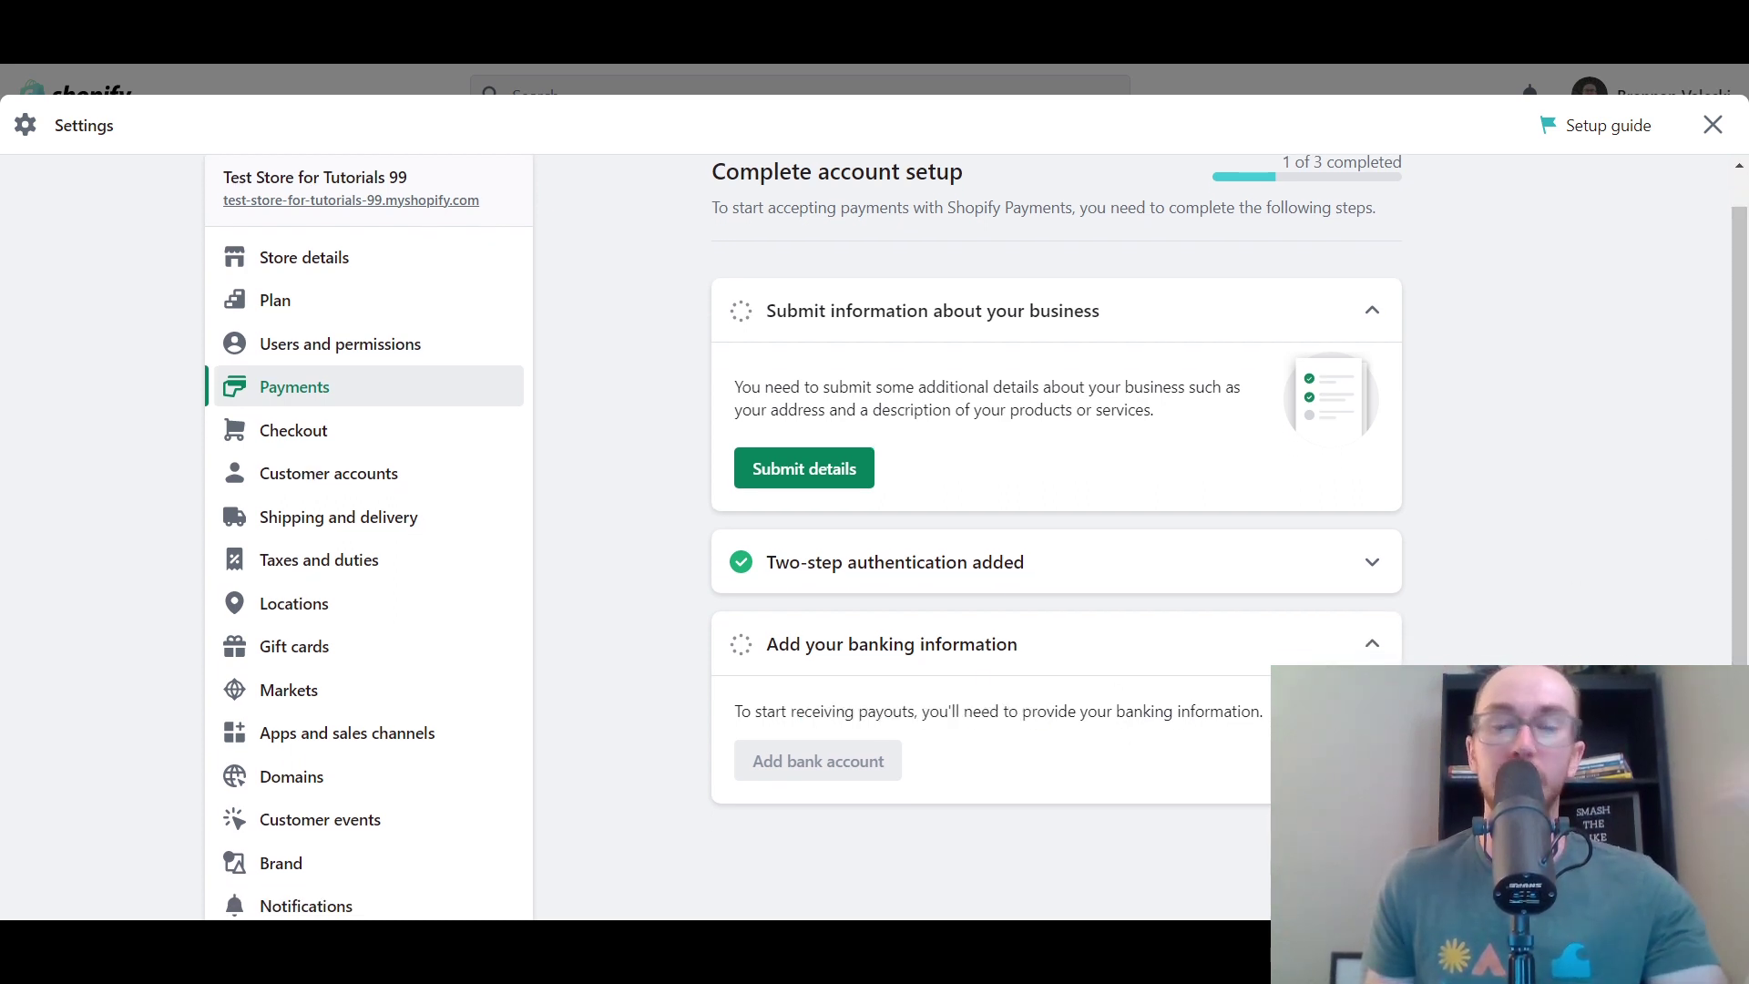
left_click_drag(1120, 726, 1264, 728)
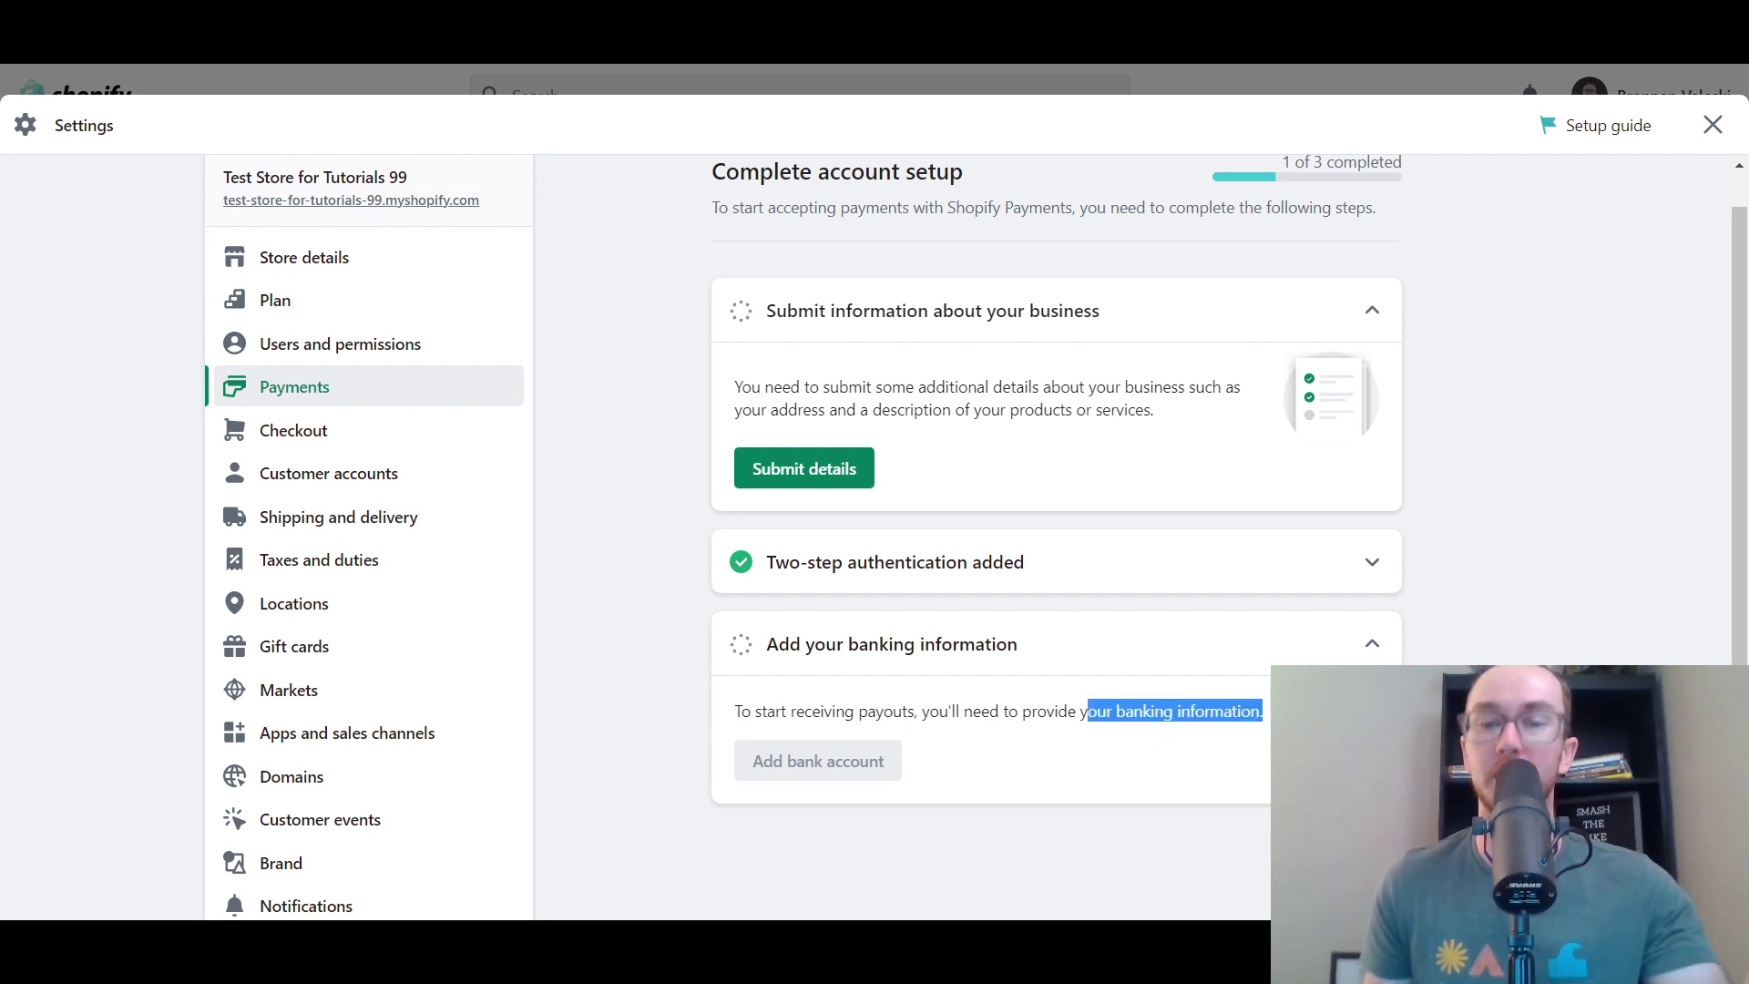
left_click(1346, 654)
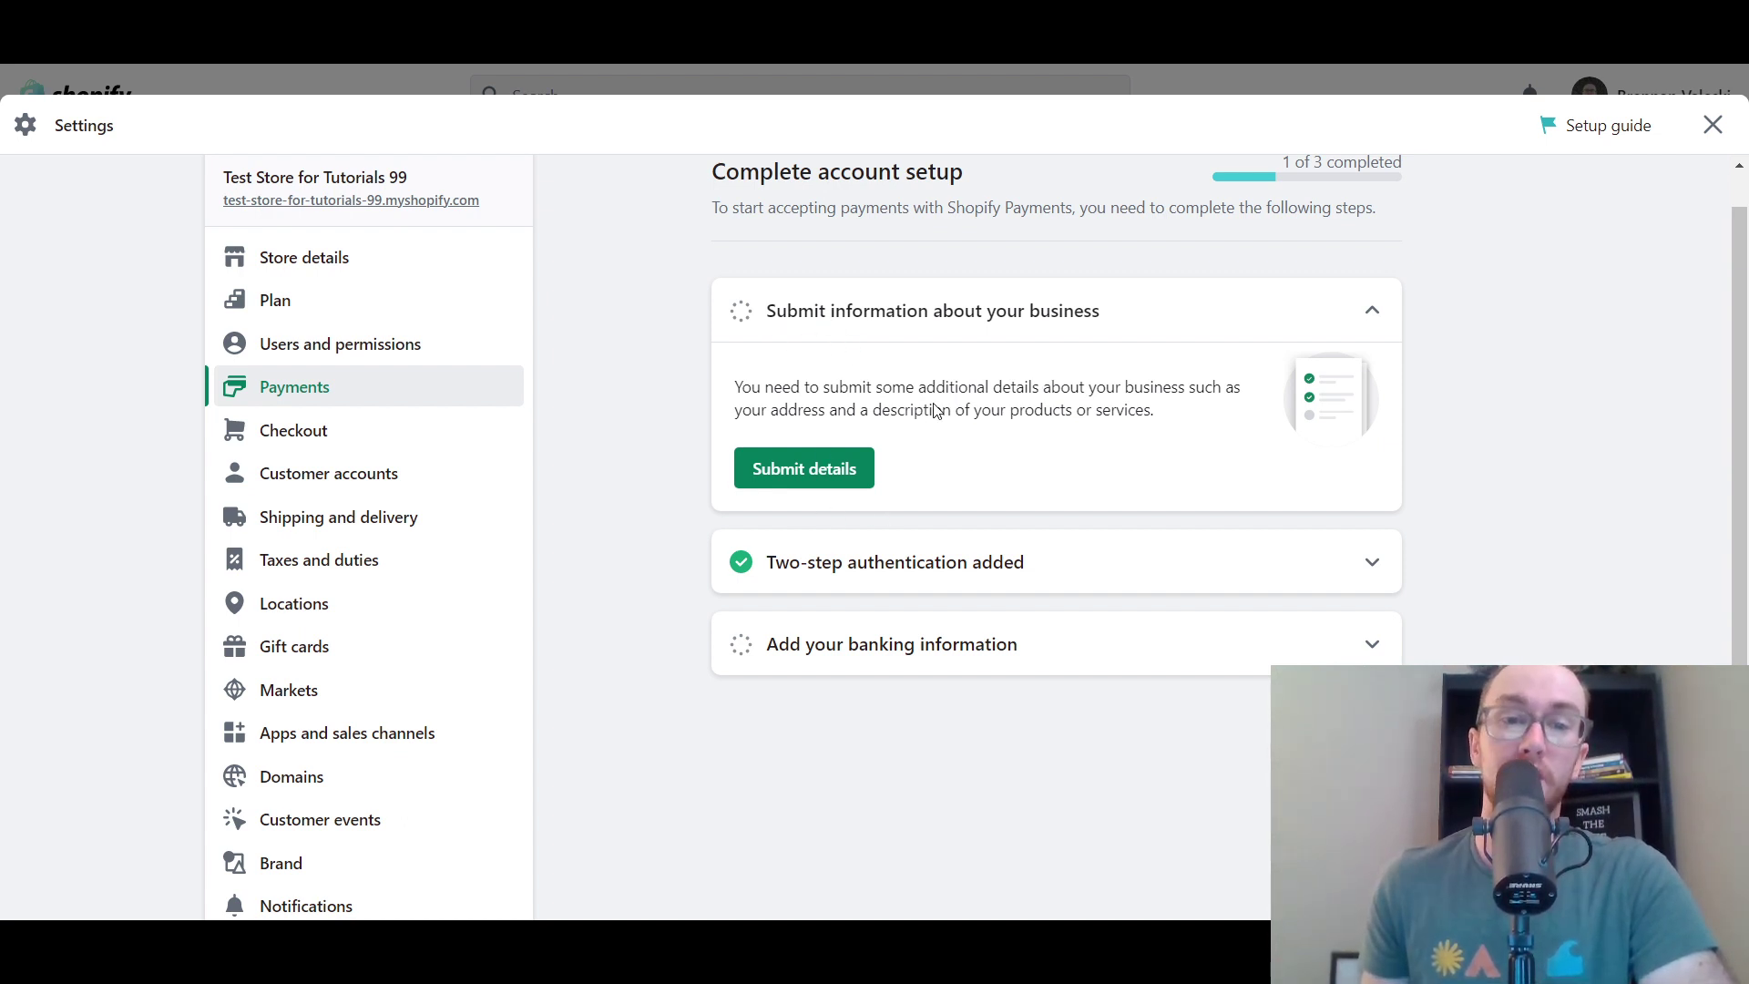
left_click(904, 571)
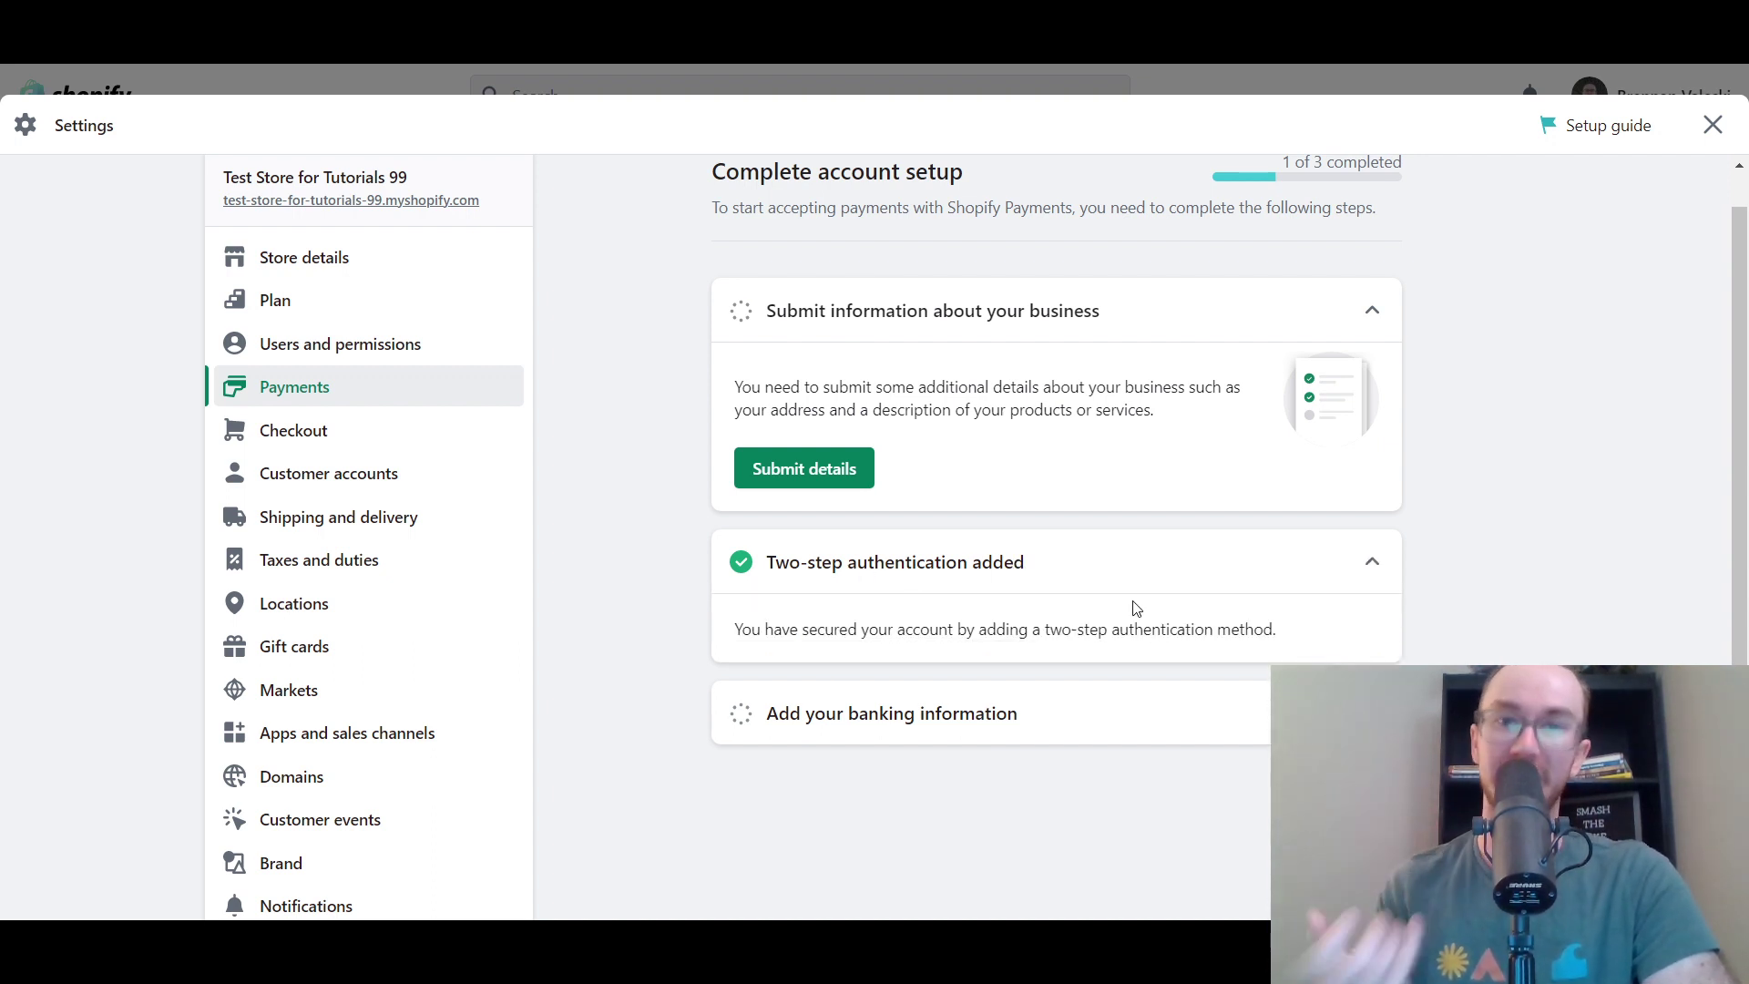
left_click(1089, 580)
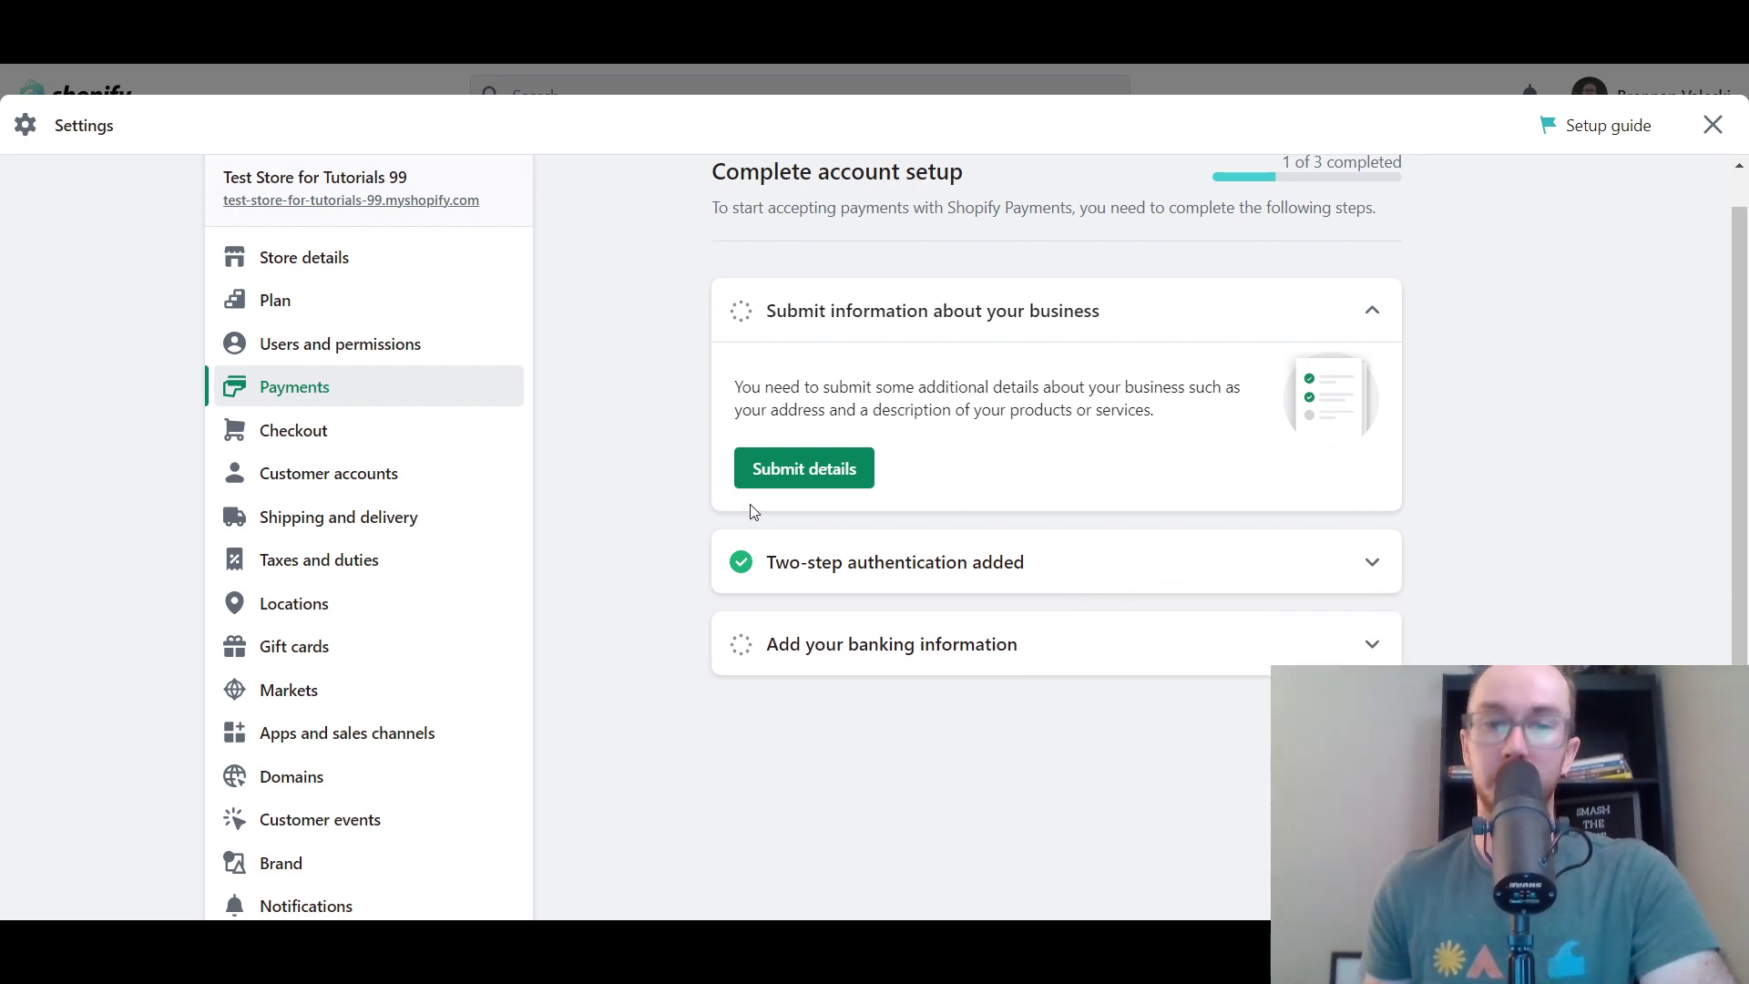
Start submitting the business details for Shopify Payments and read the notice about business and ownership information and the business type section
left_click(823, 476)
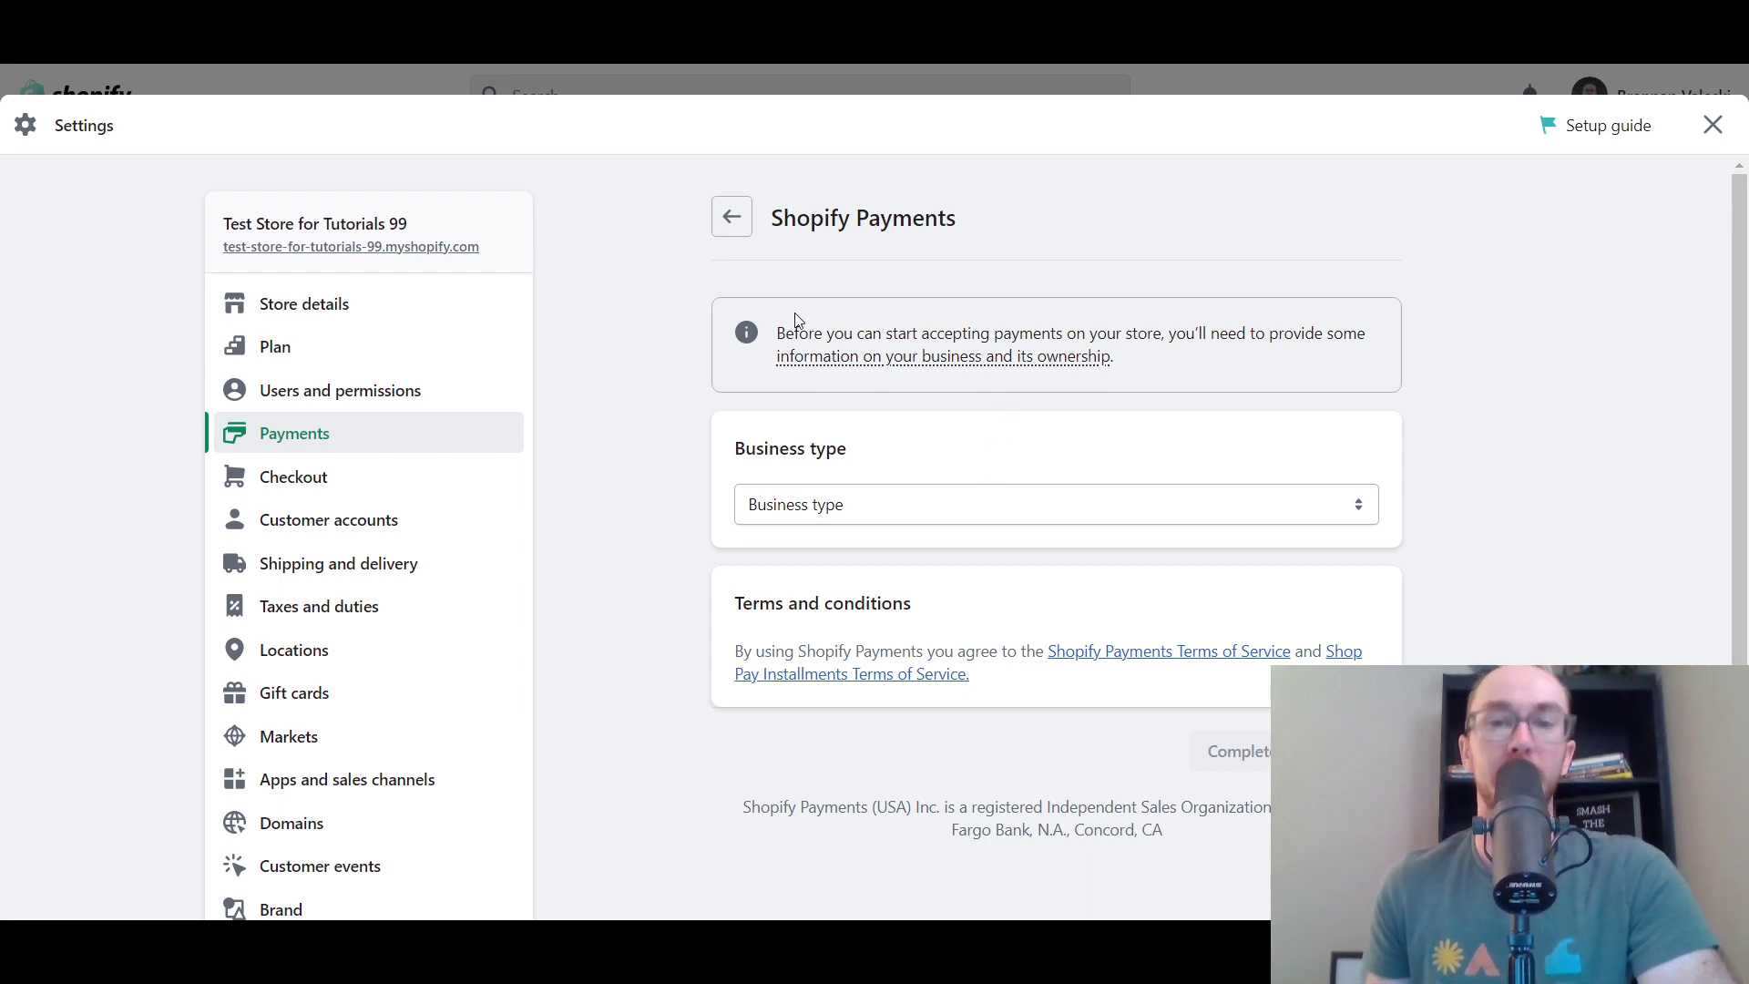
left_click_drag(775, 333, 1271, 367)
left_click(1298, 367)
mouse_move(898, 355)
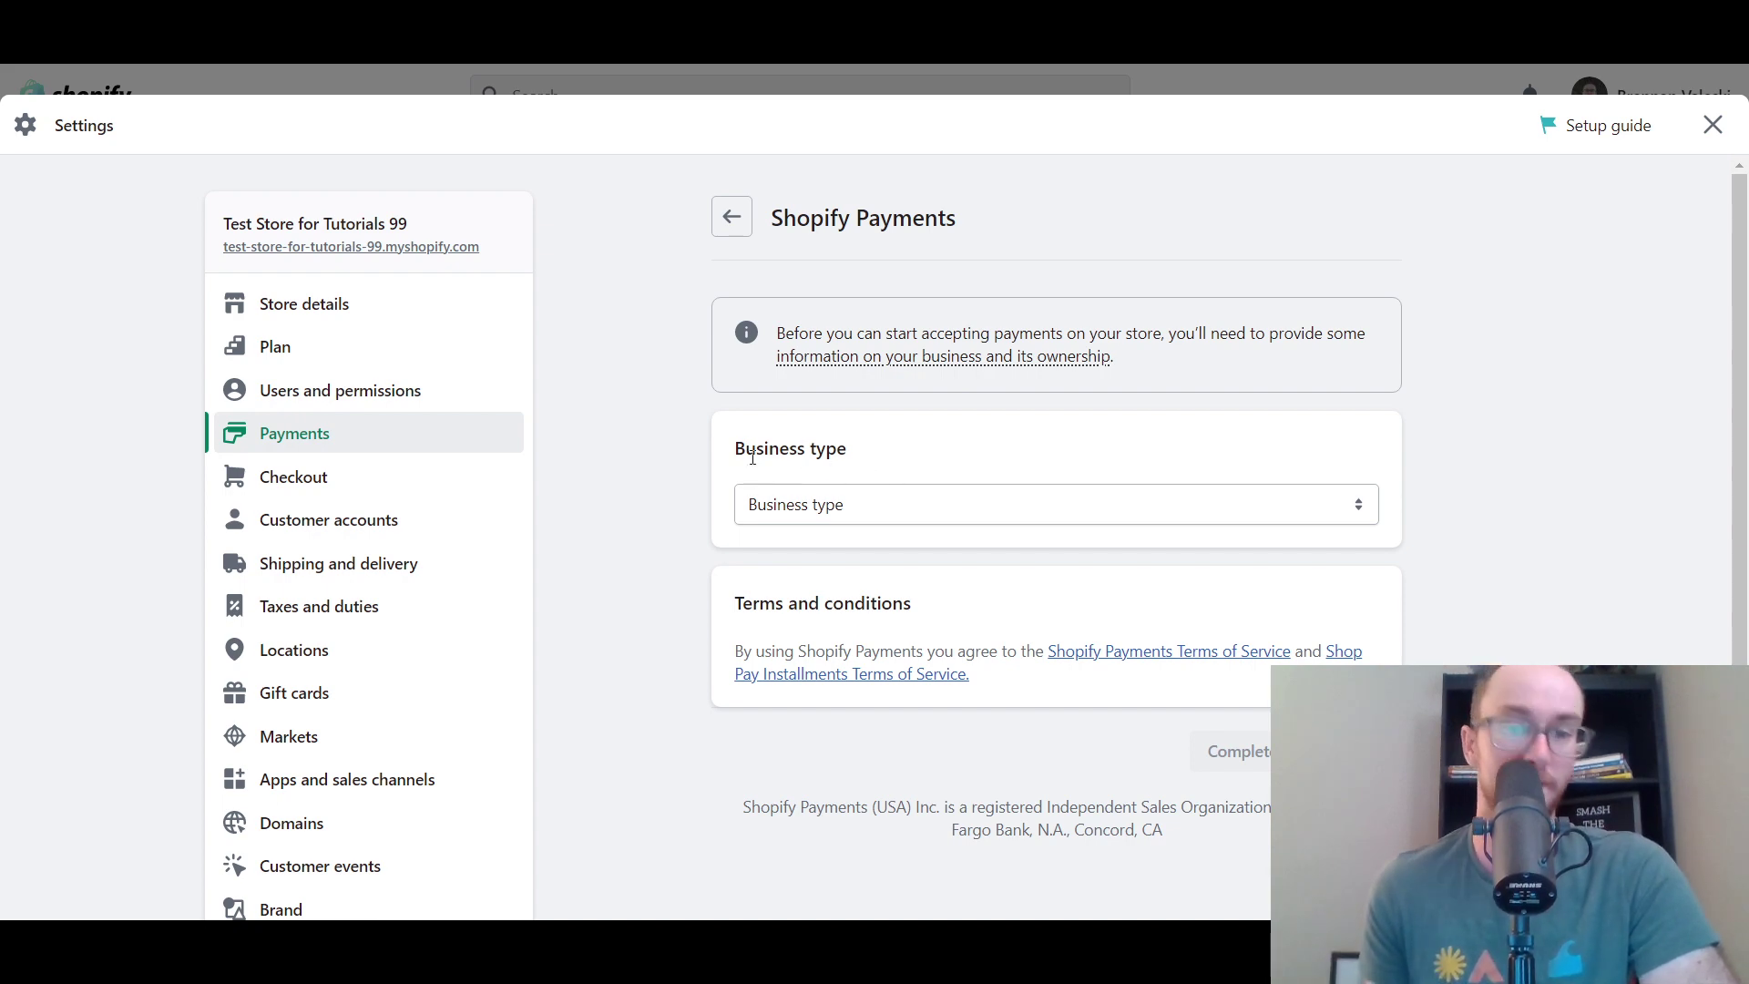
left_click_drag(739, 452, 888, 455)
left_click(888, 457)
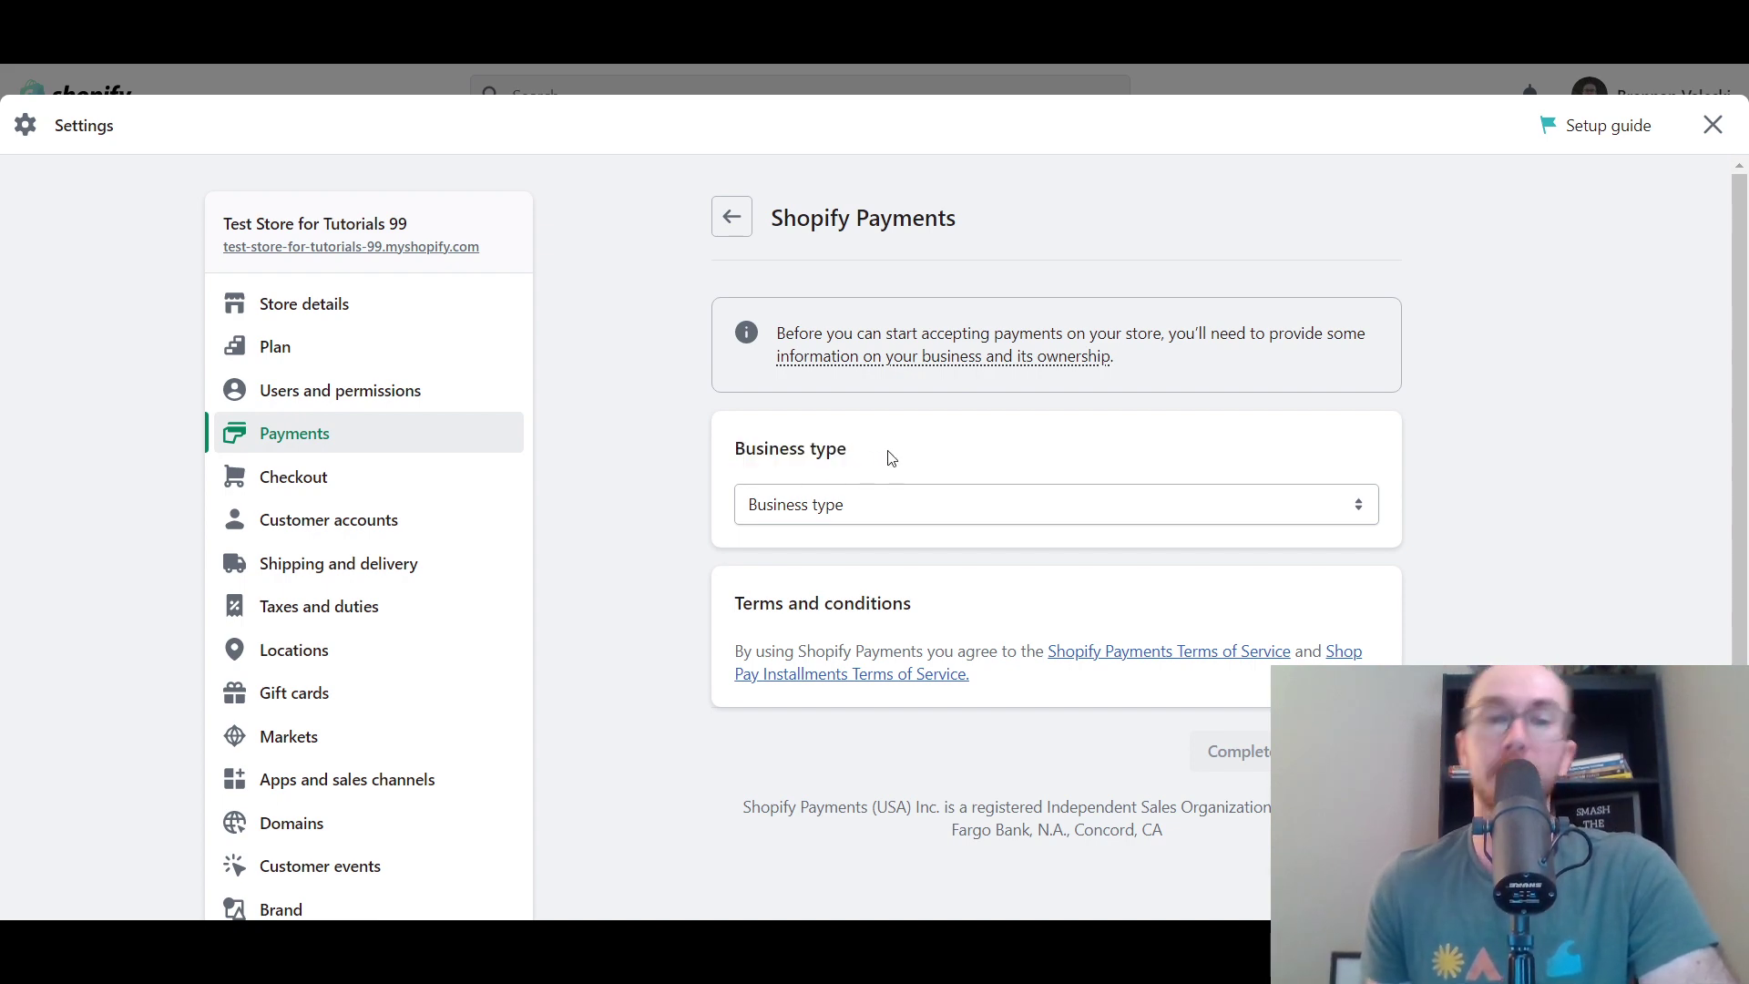
Set the business type to Individual/sole proprietor and review the Employer Identification Number requirement in the business details
left_click(879, 506)
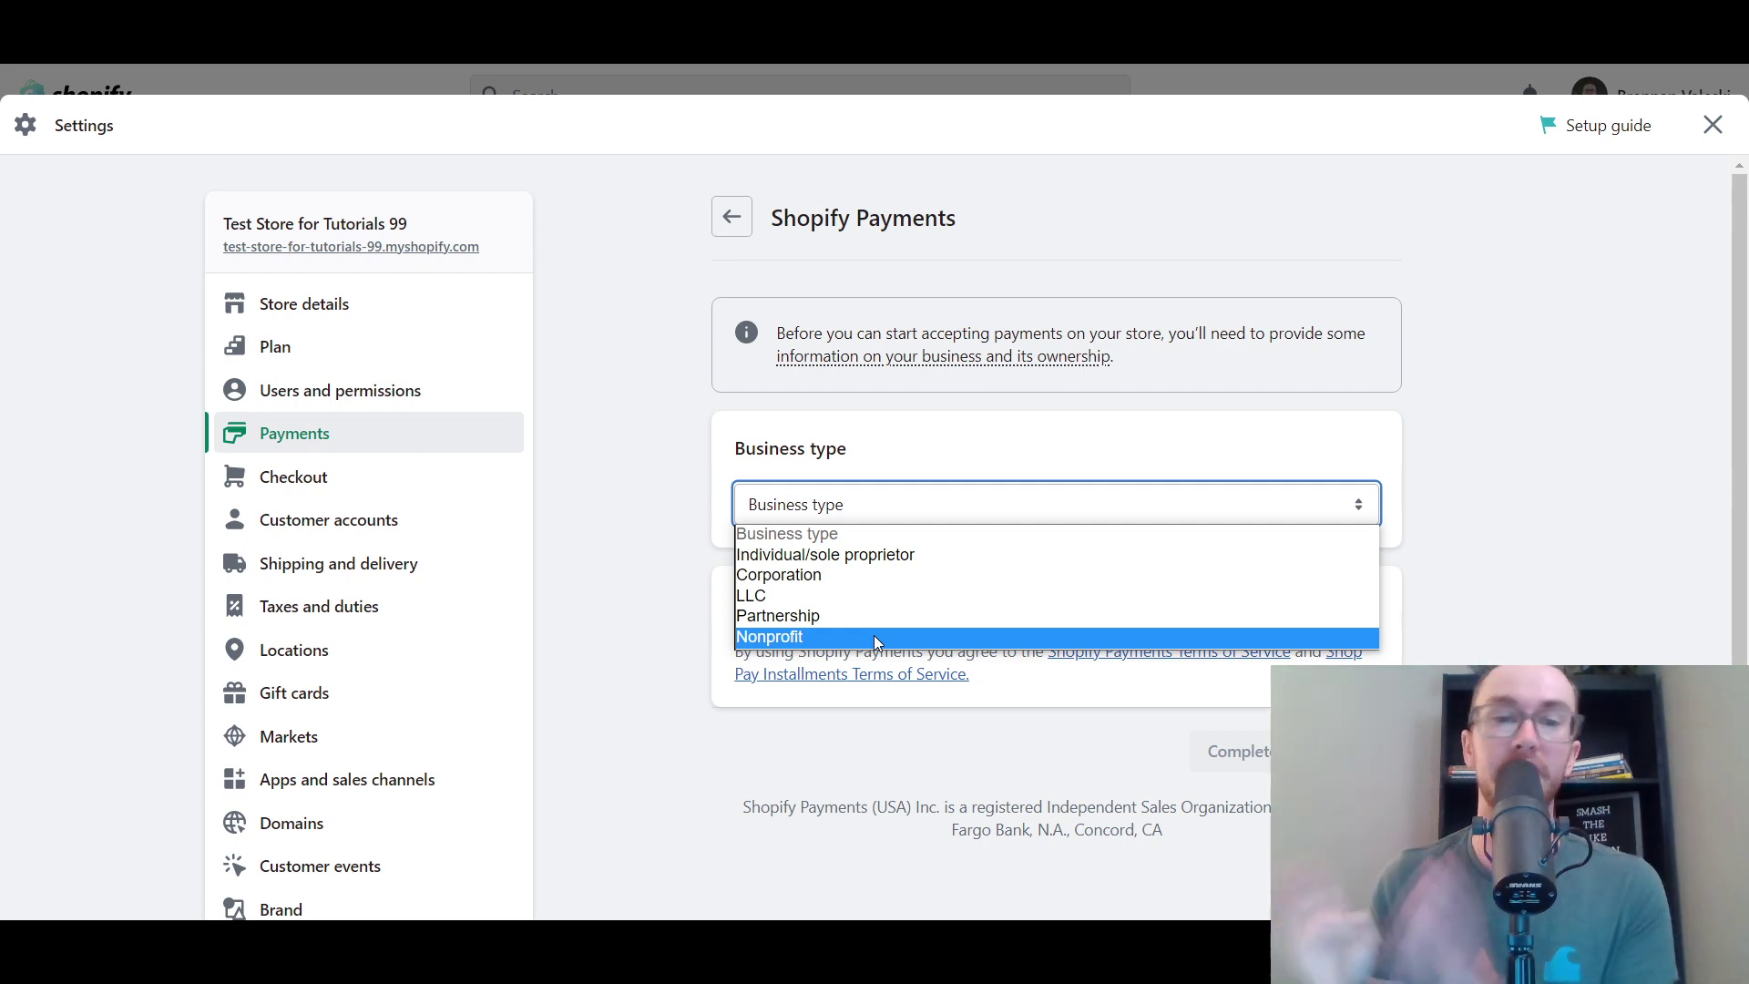
left_click(874, 557)
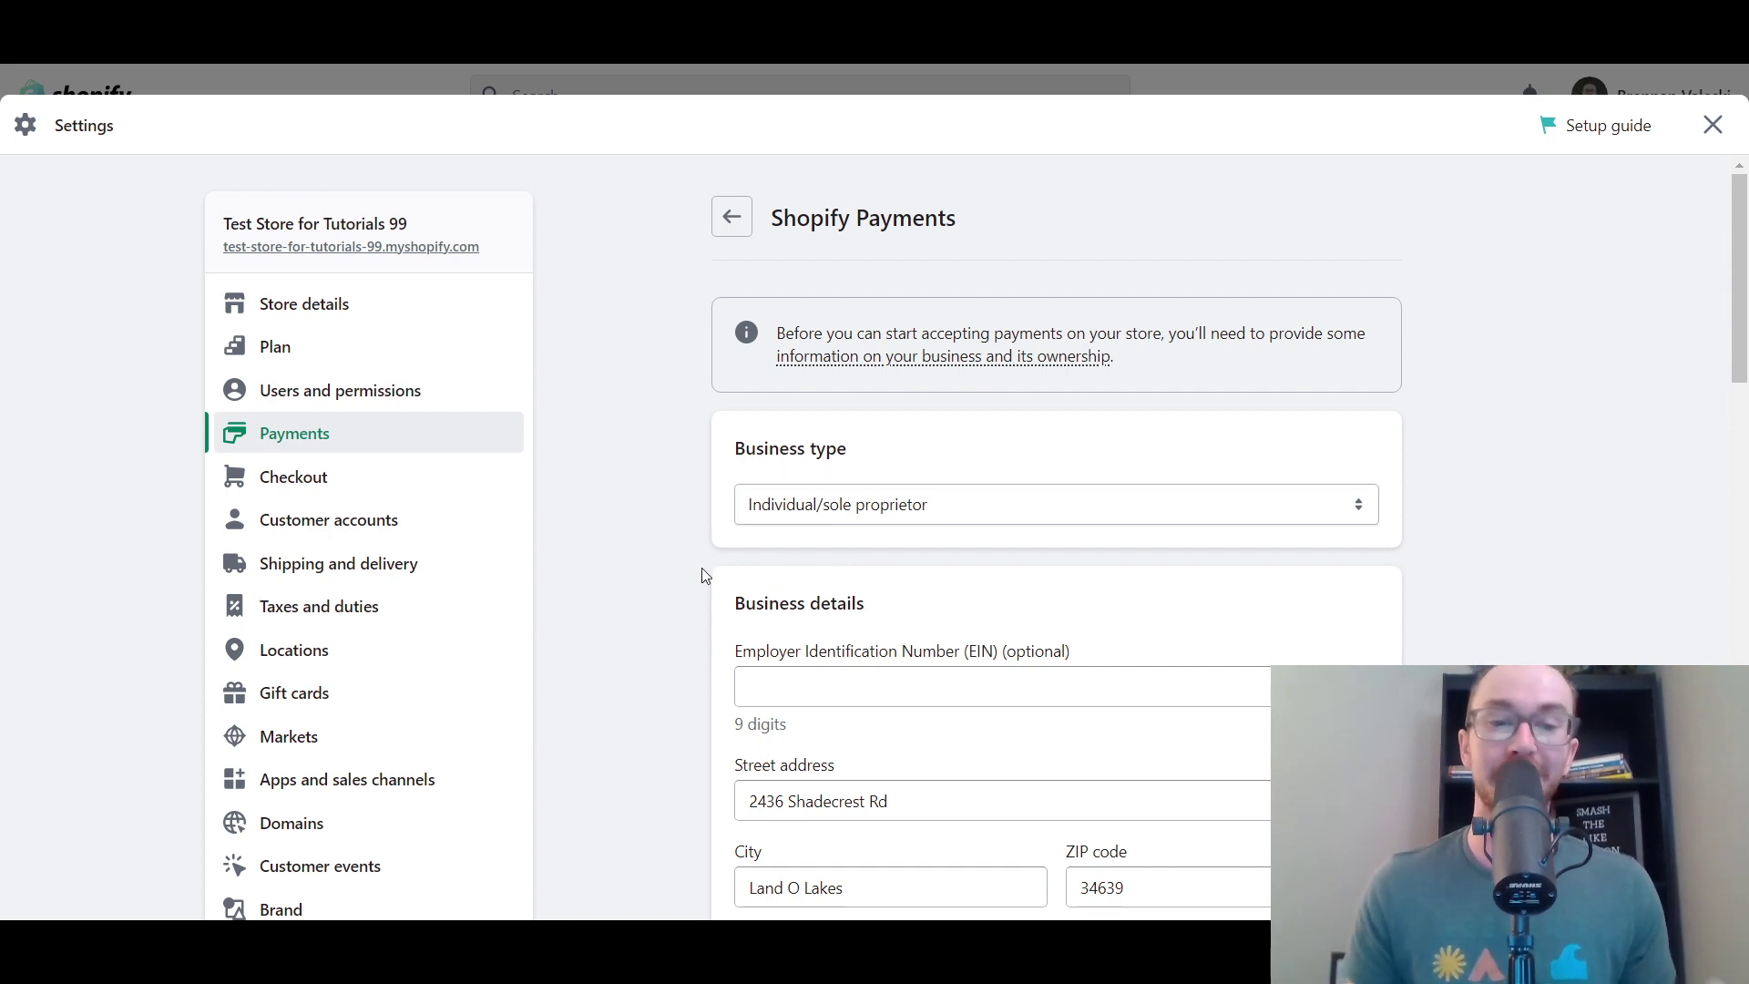
left_click_drag(734, 652, 970, 657)
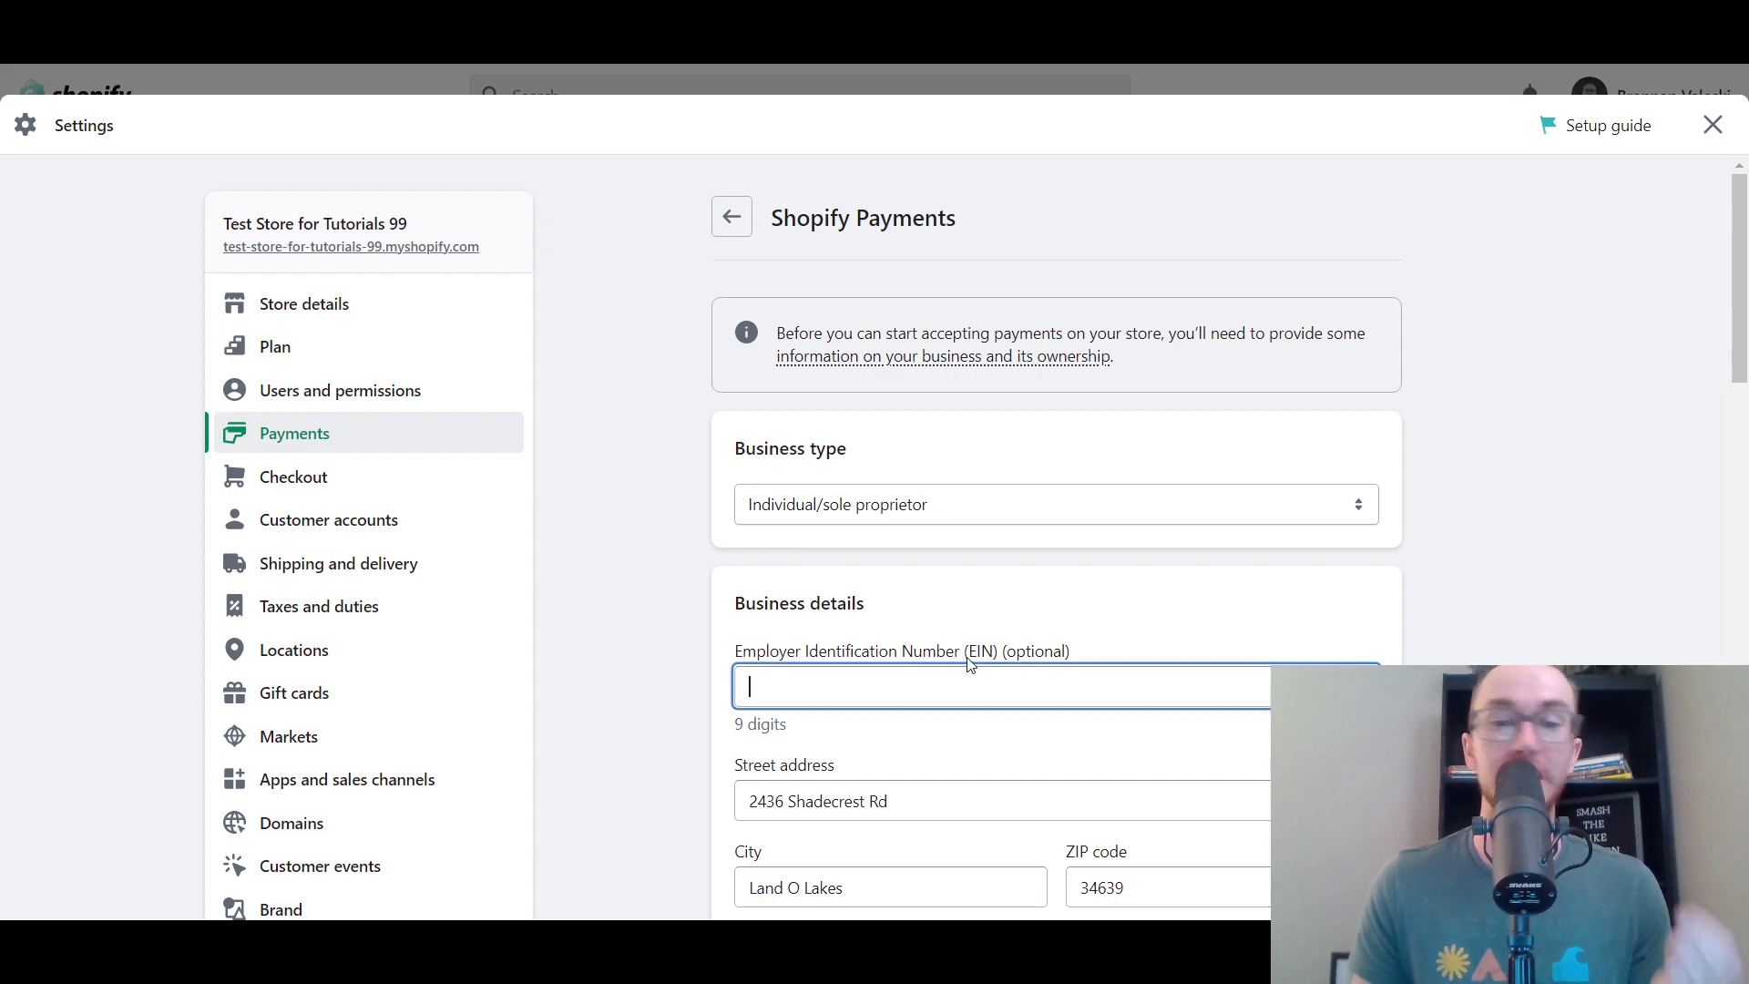
left_click(1023, 630)
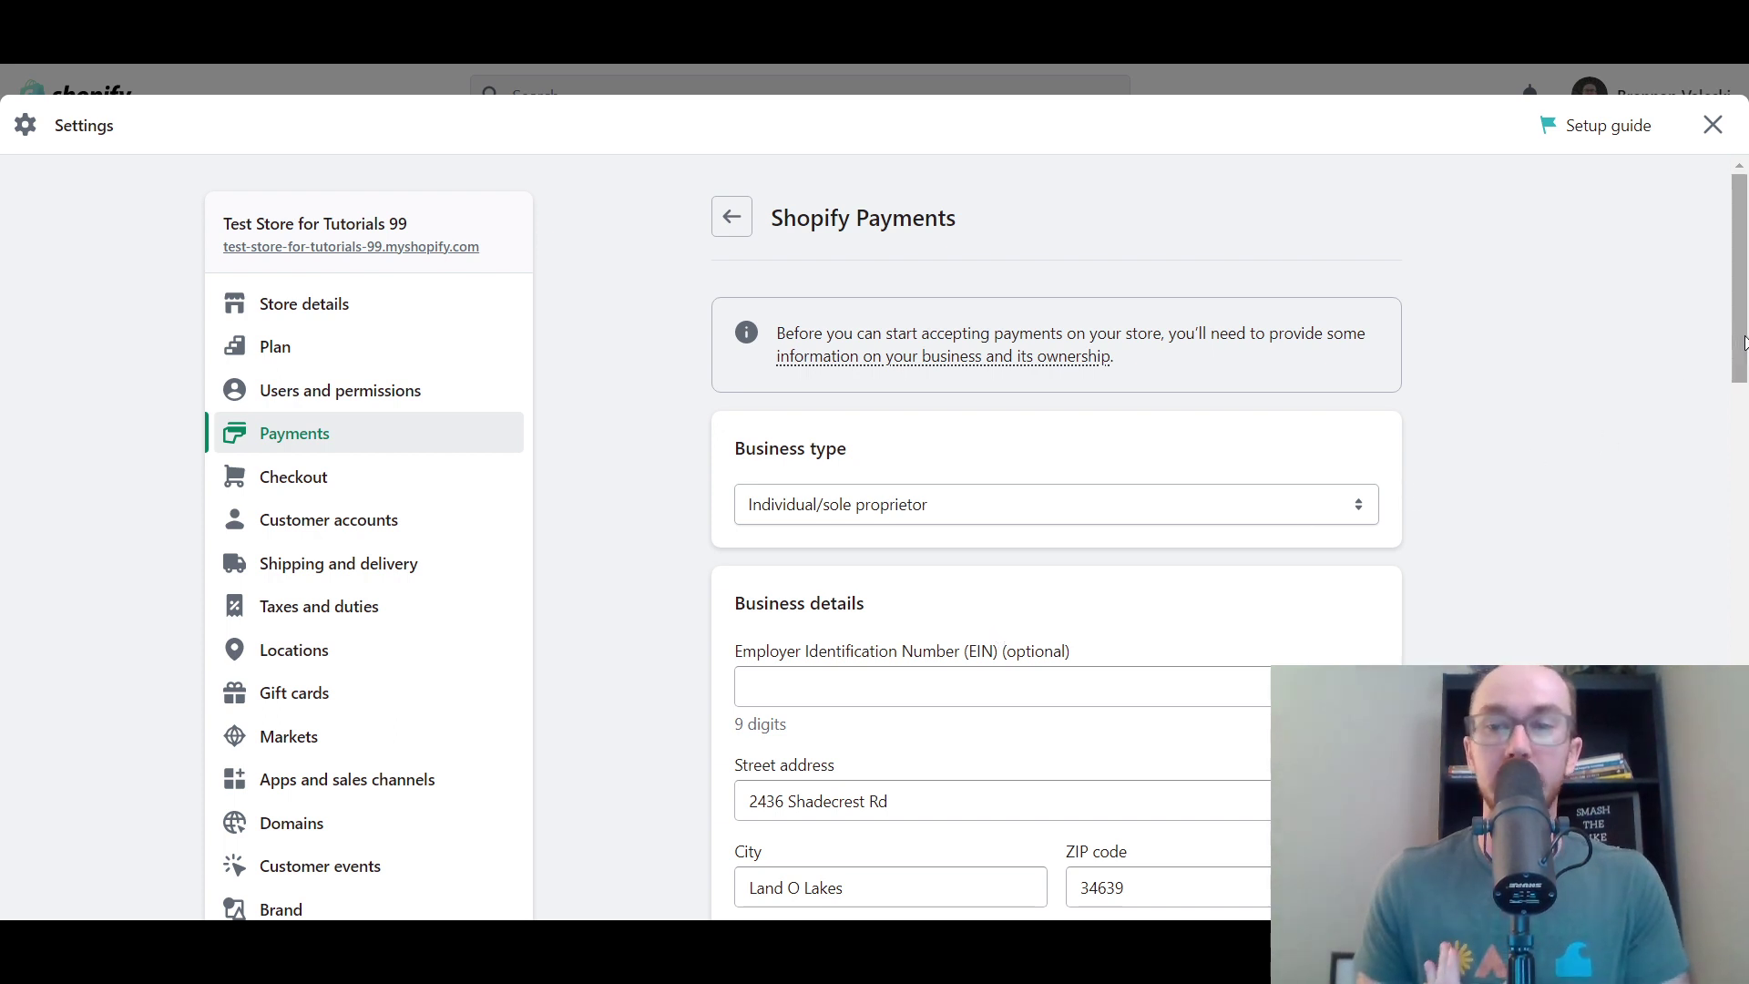
mouse_move(1733, 346)
left_mouse_down()
mouse_move(1742, 557)
mouse_move(1743, 331)
left_mouse_up()
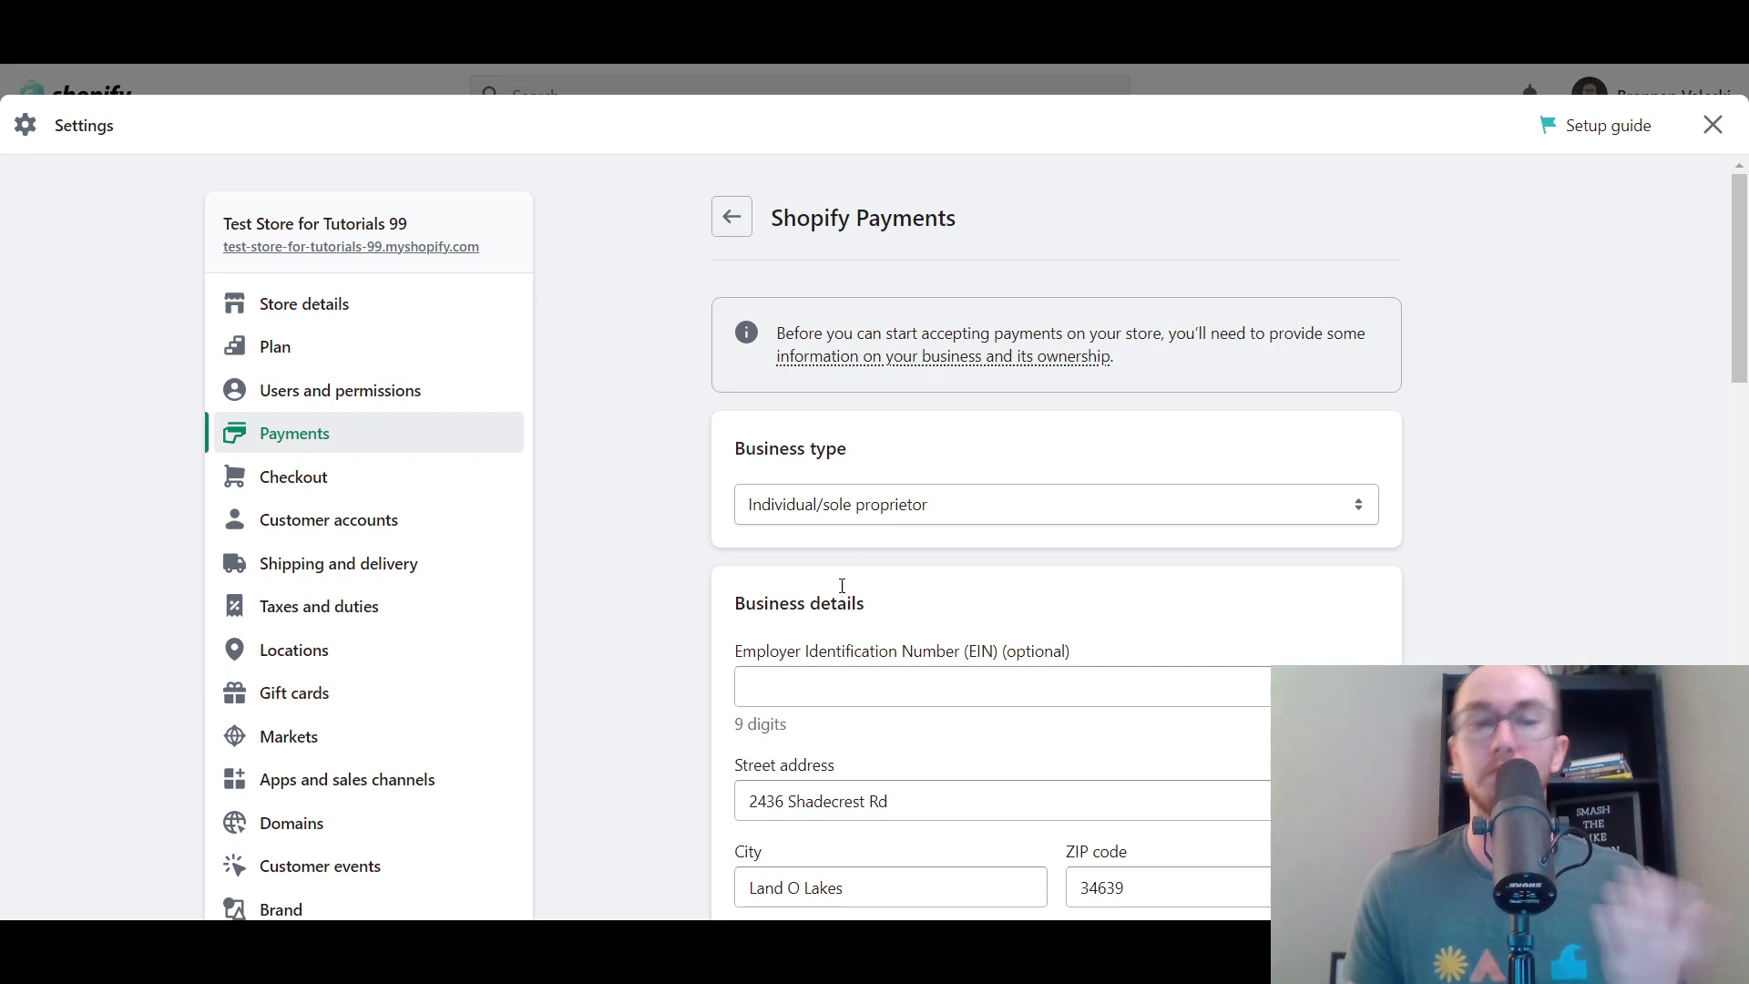
Try the business types LLC and Corporation, examining the tax identification number requirement for each one
left_click(822, 520)
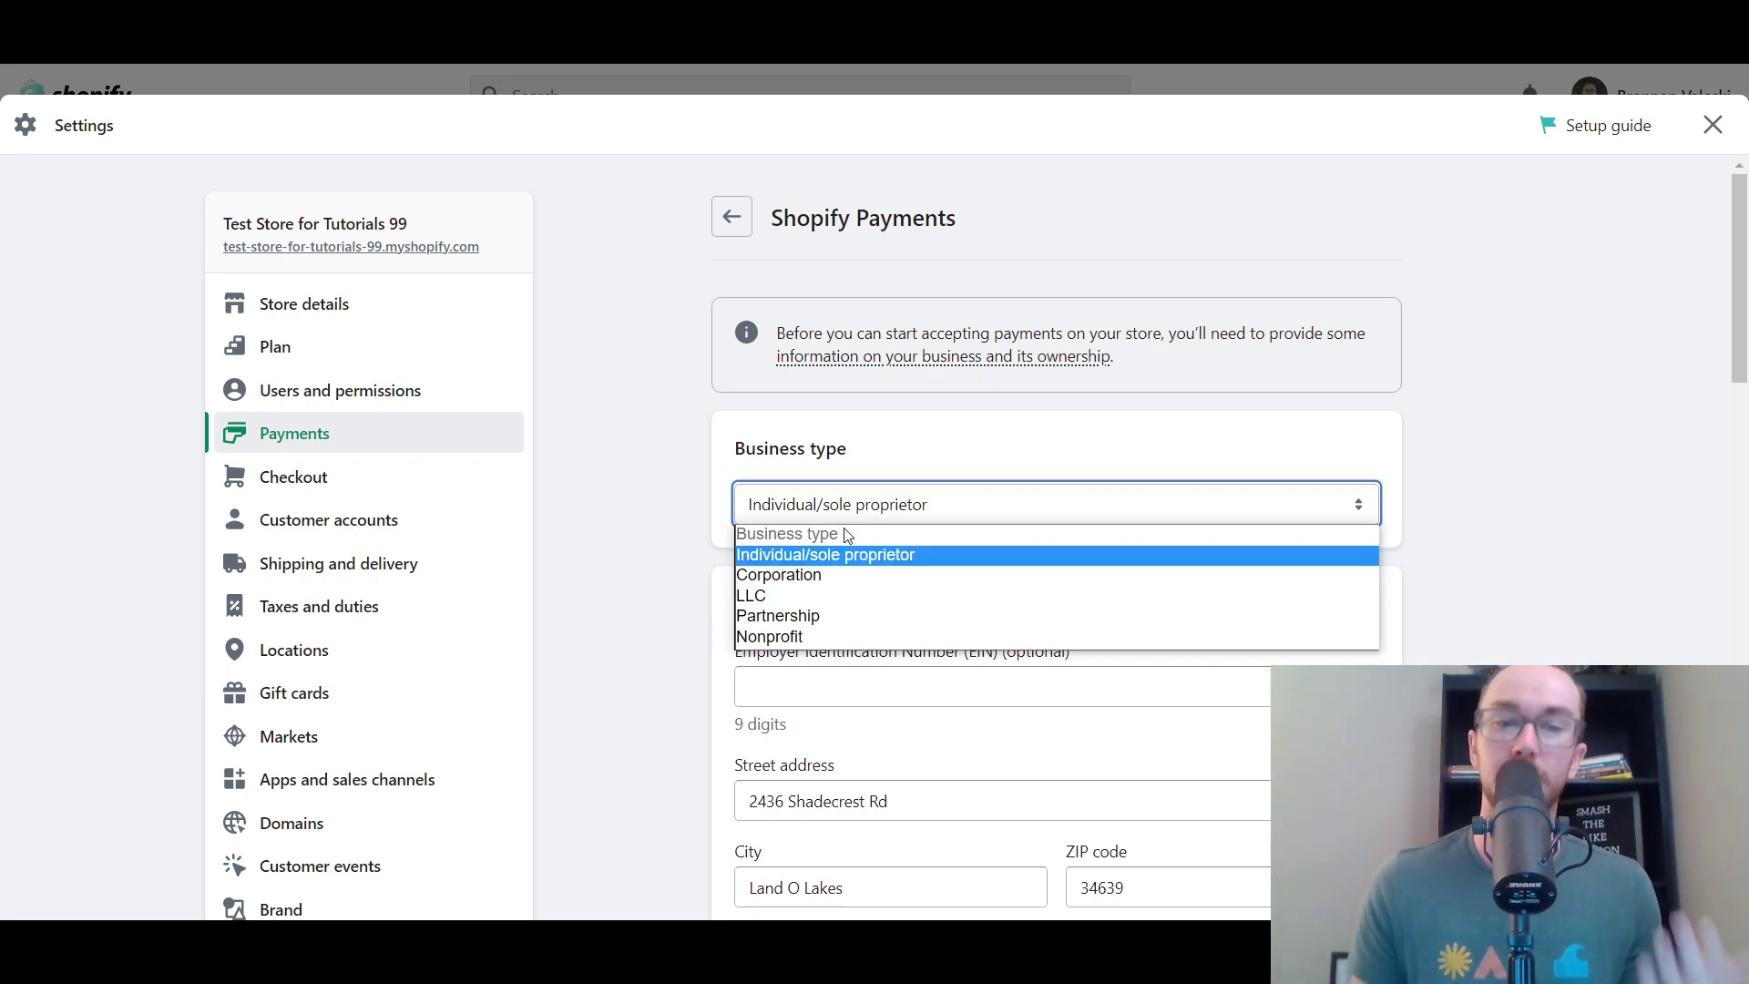
left_click(838, 599)
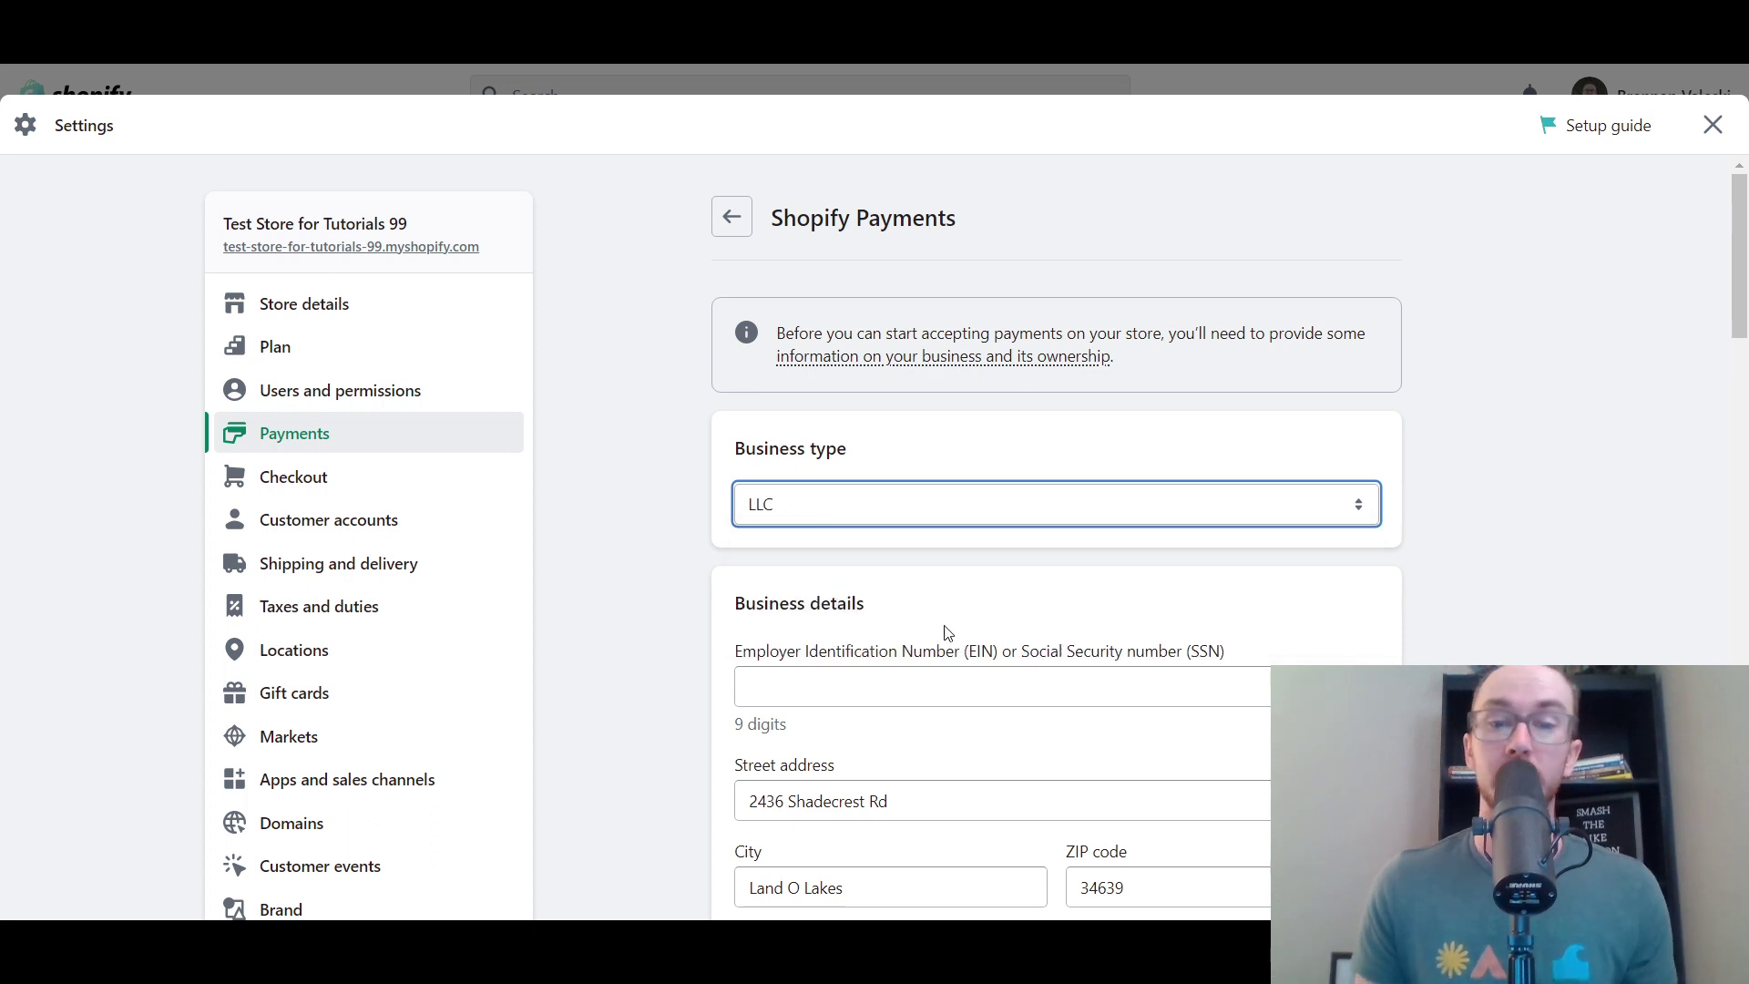
left_click(952, 657)
left_click(986, 654)
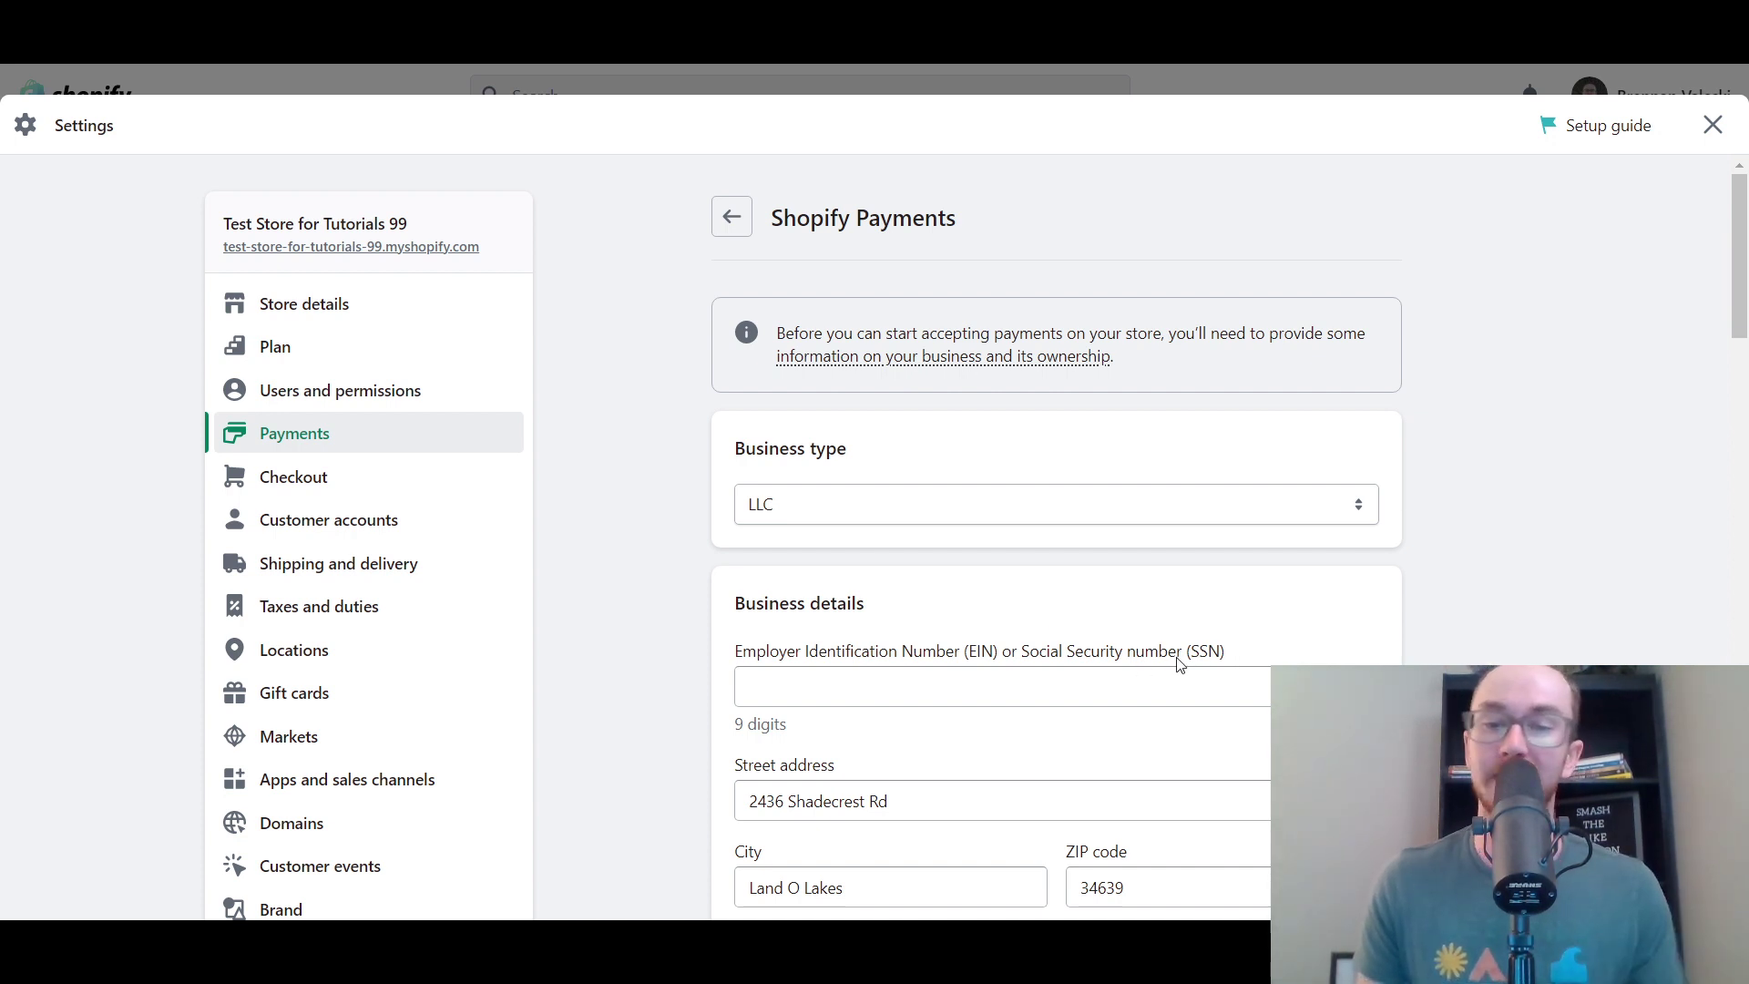
left_click(779, 492)
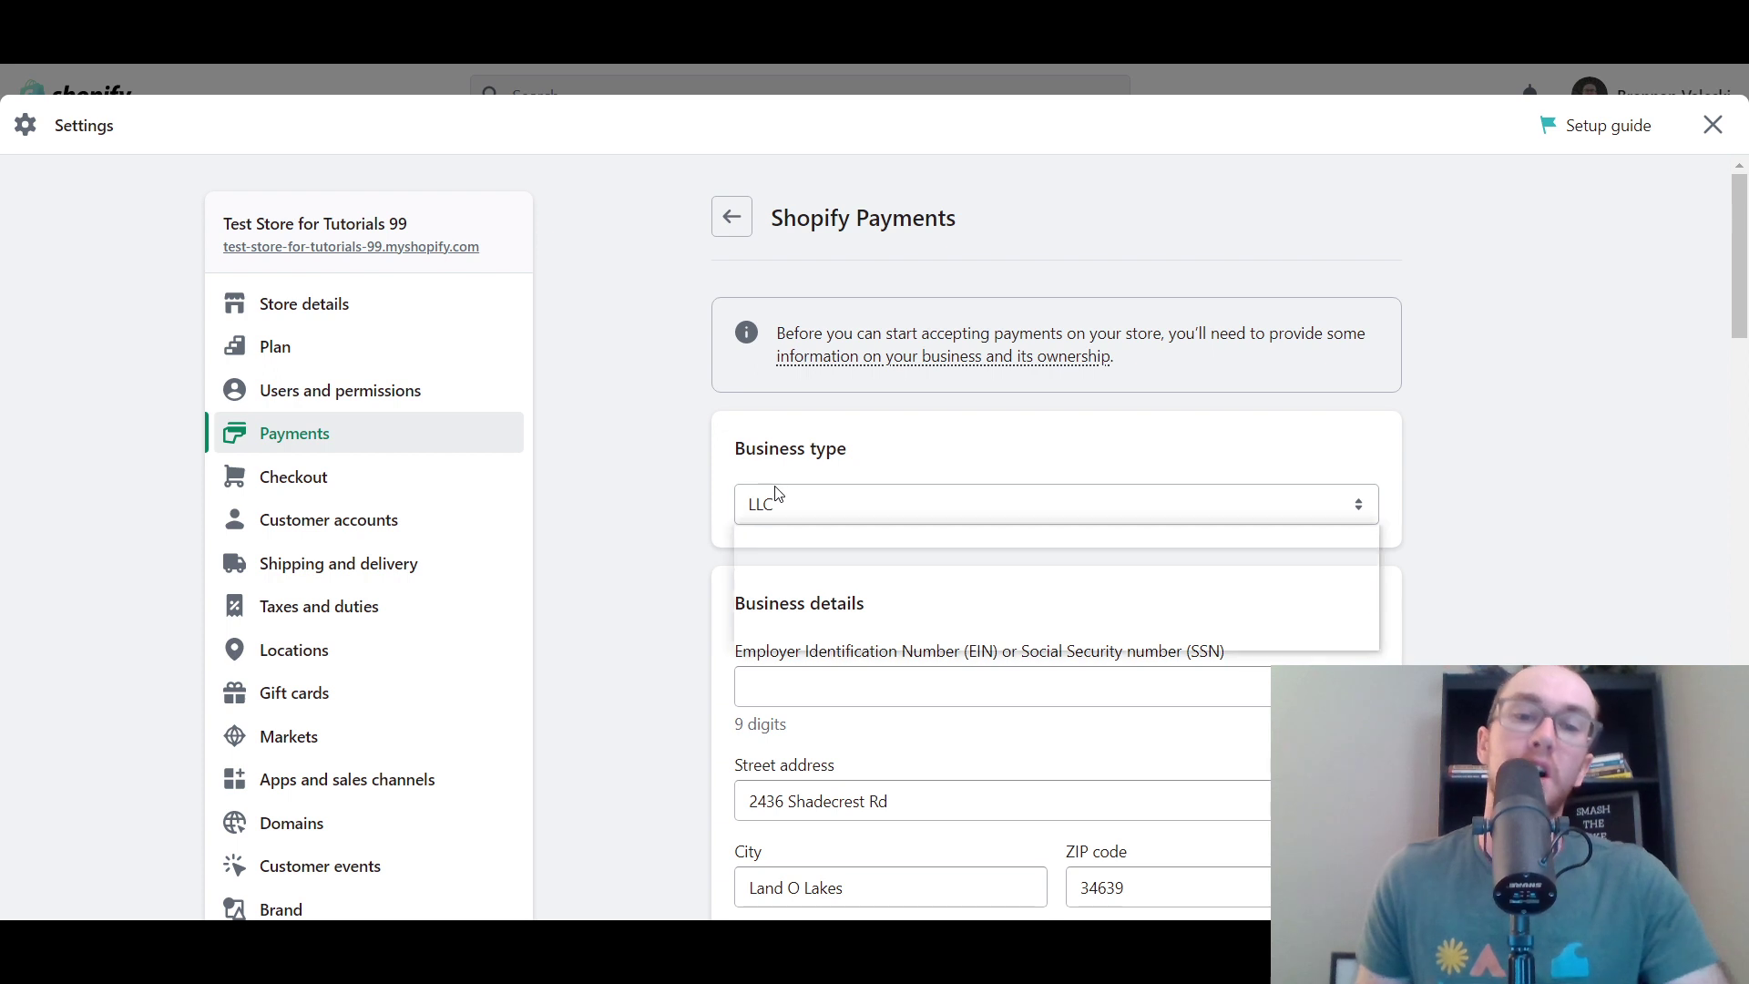
left_click(790, 573)
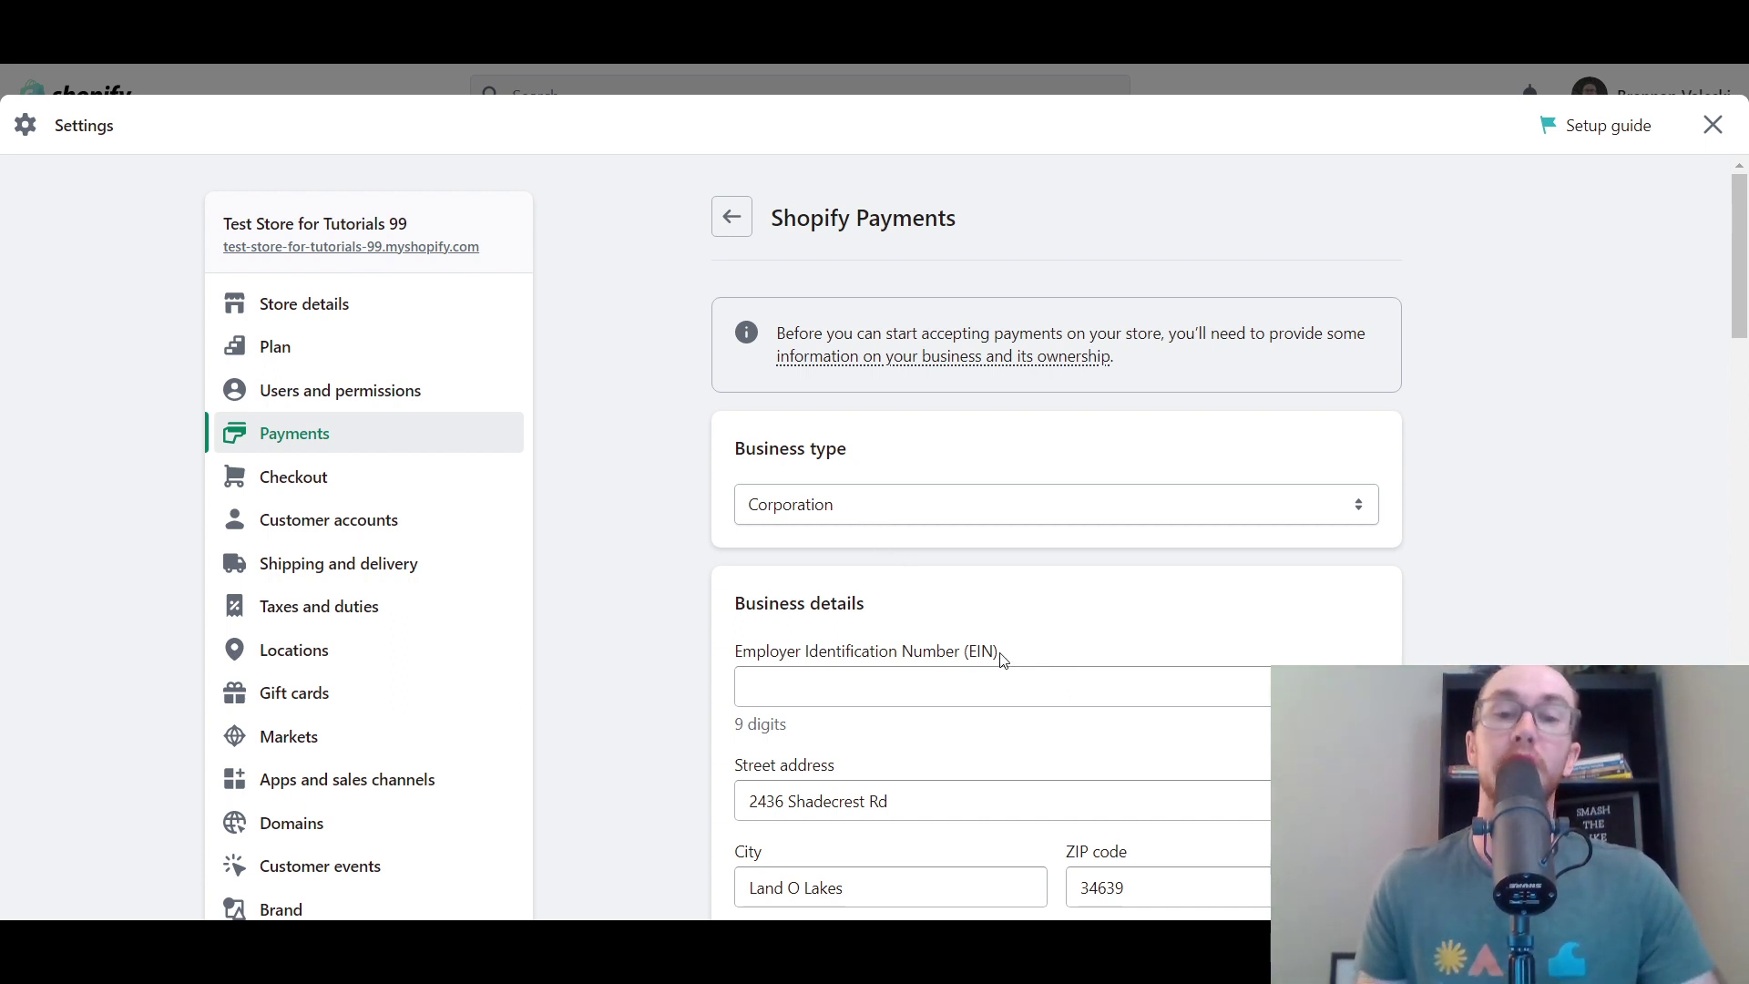
left_click_drag(1002, 652, 734, 652)
left_click(817, 646)
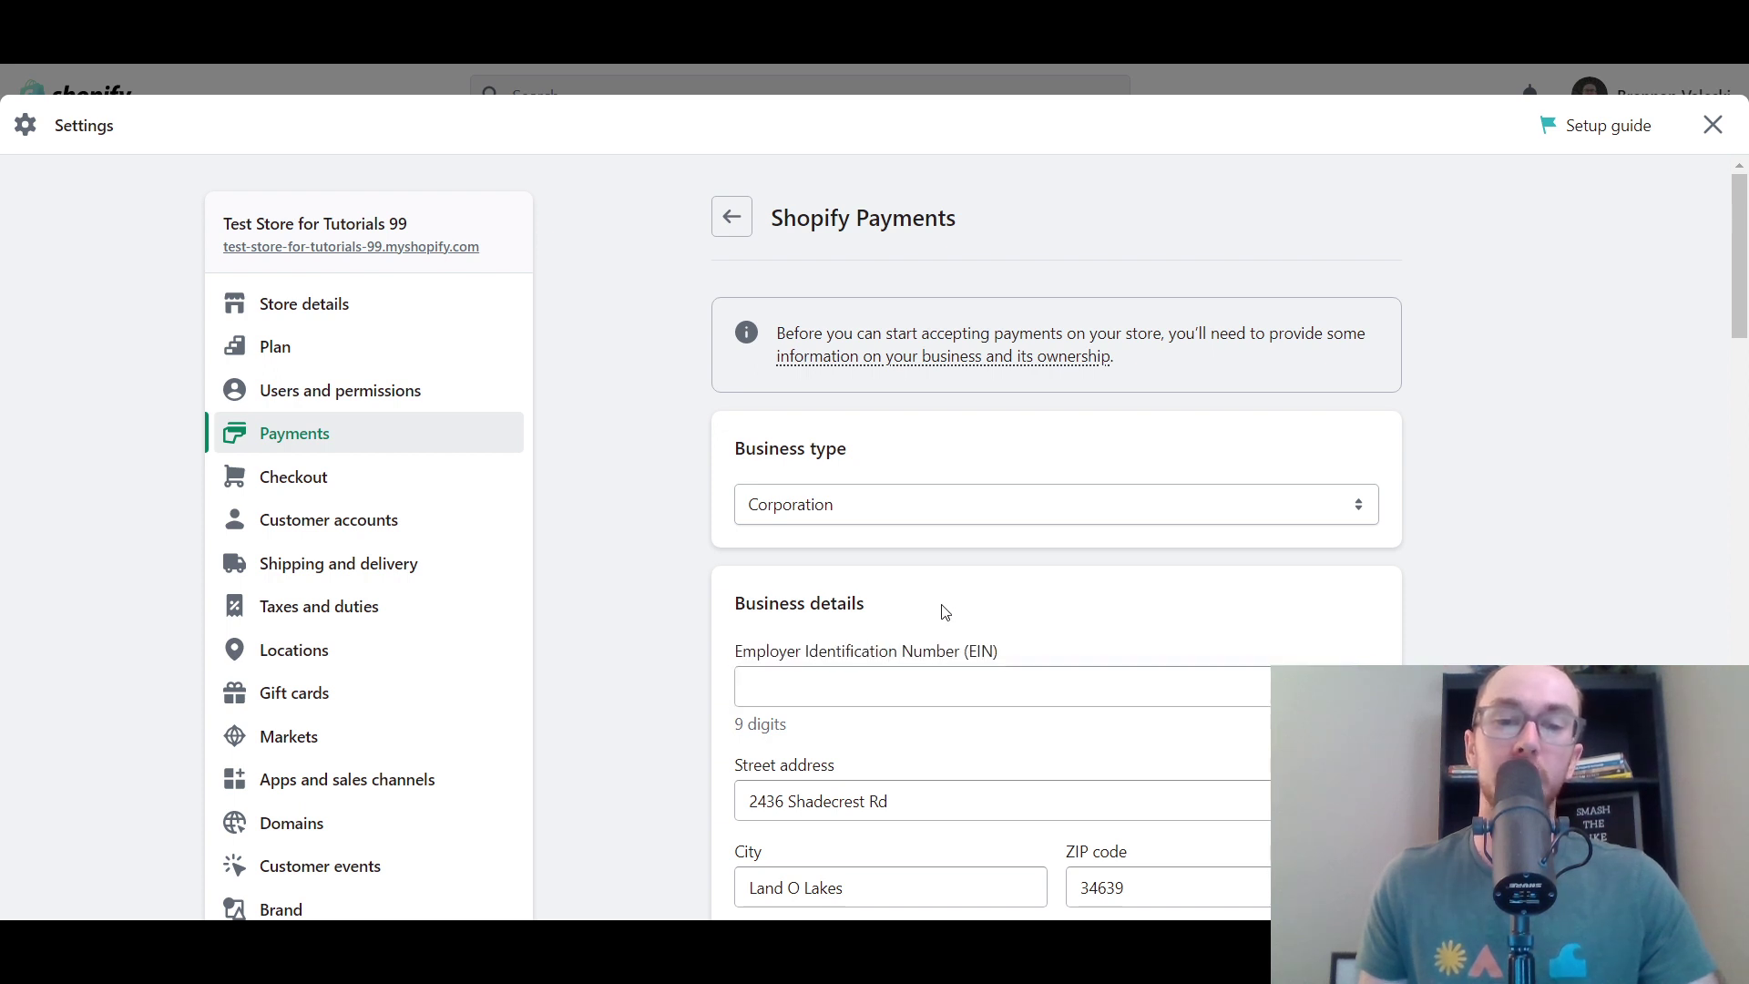
Return the business type from Corporation to Individual/sole proprietor and recheck the Employer Identification Number requirement
left_click(865, 504)
left_click(876, 557)
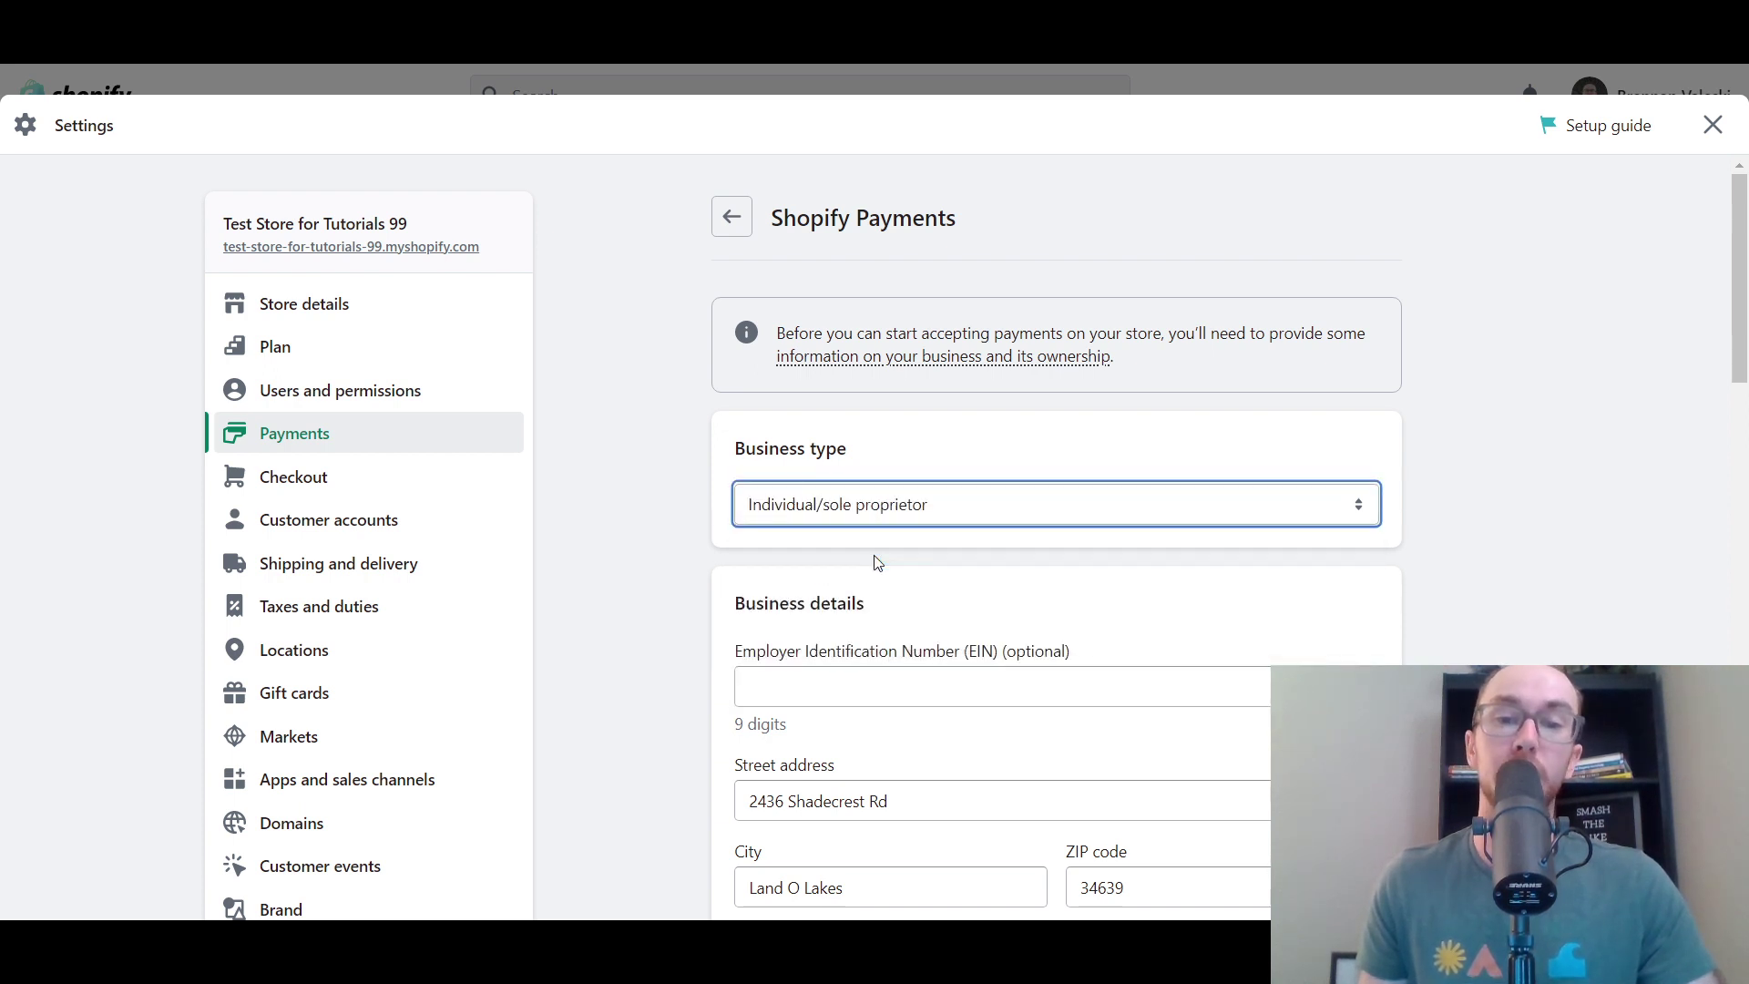
left_click_drag(1070, 650, 976, 656)
left_click(890, 530)
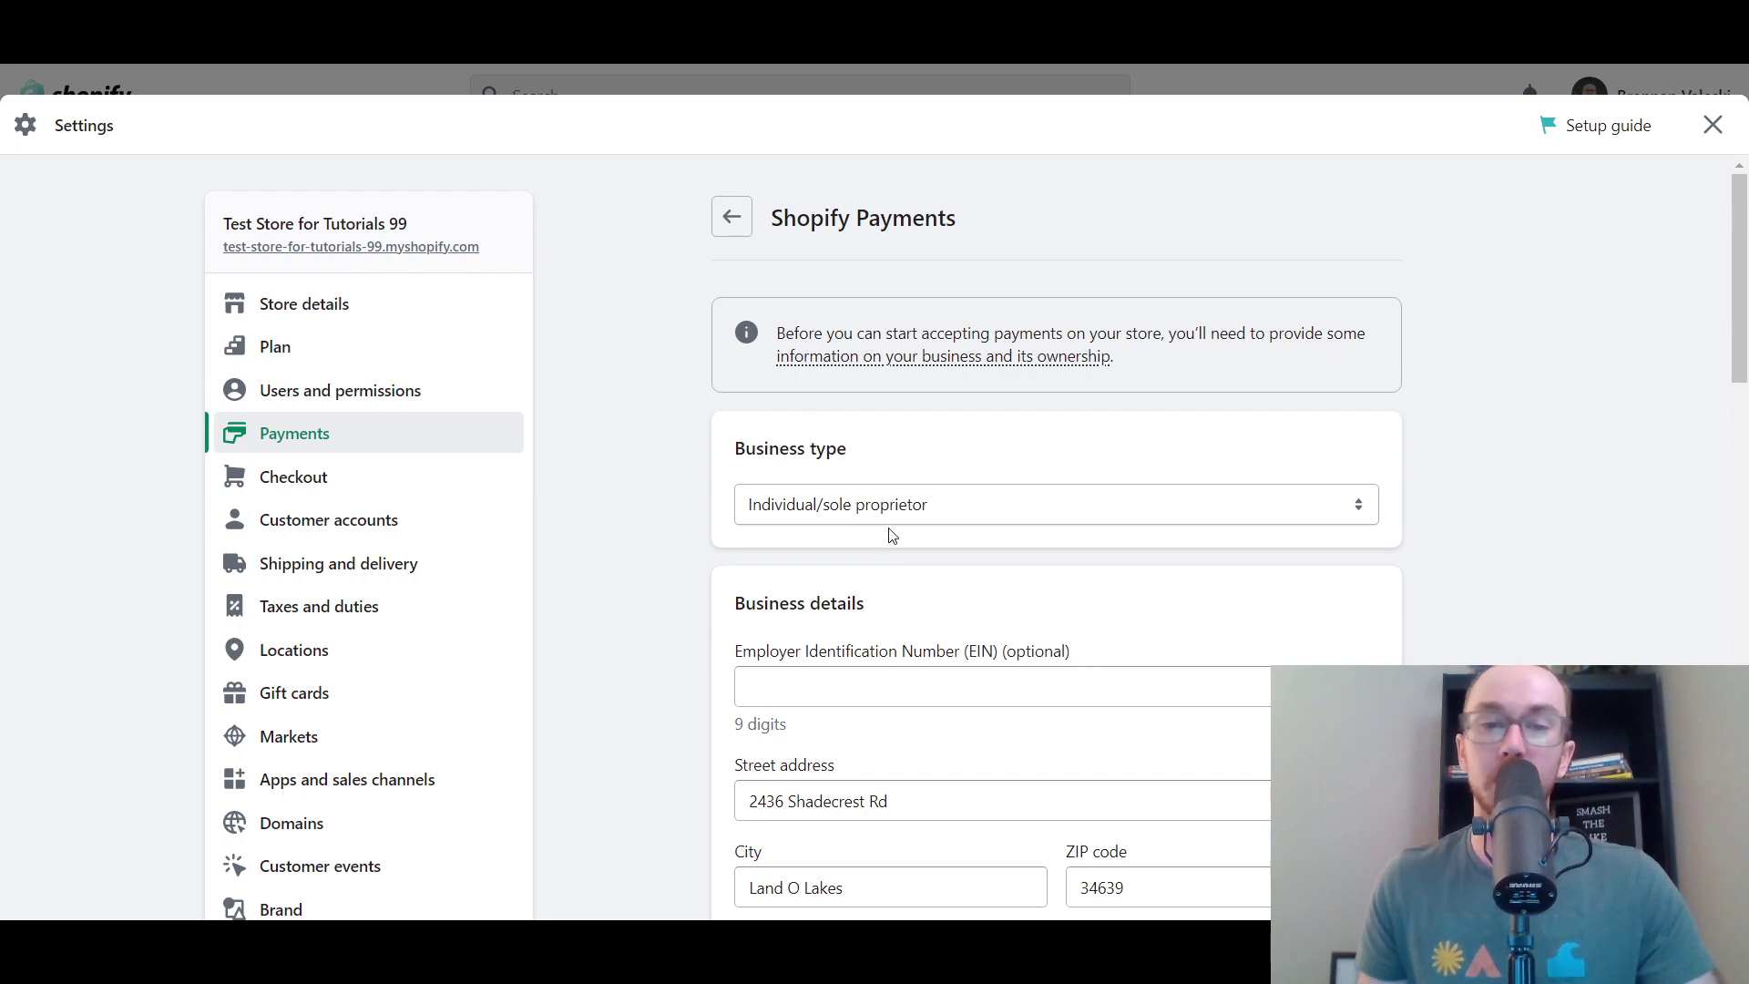
left_click(893, 504)
left_click(1157, 492)
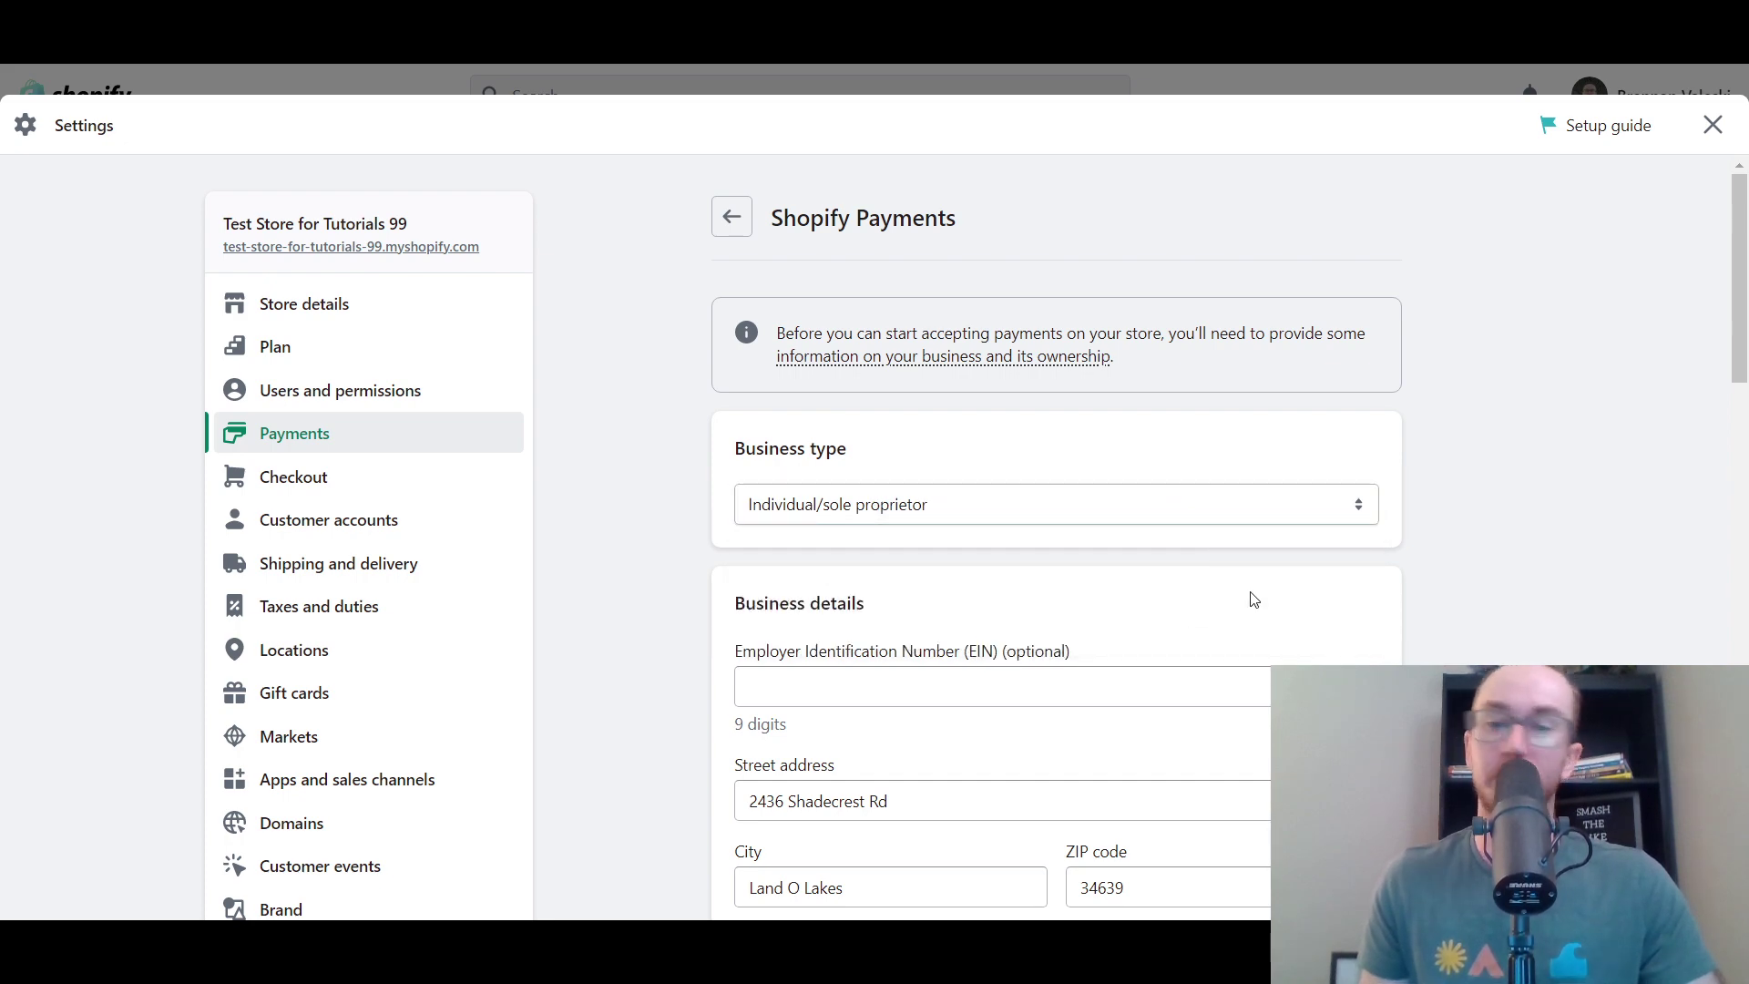
Look over the personal details section, switch the business type to LLC and examine its EIN or SSN requirement
left_click(1741, 455)
left_click_drag(1743, 455, 1739, 551)
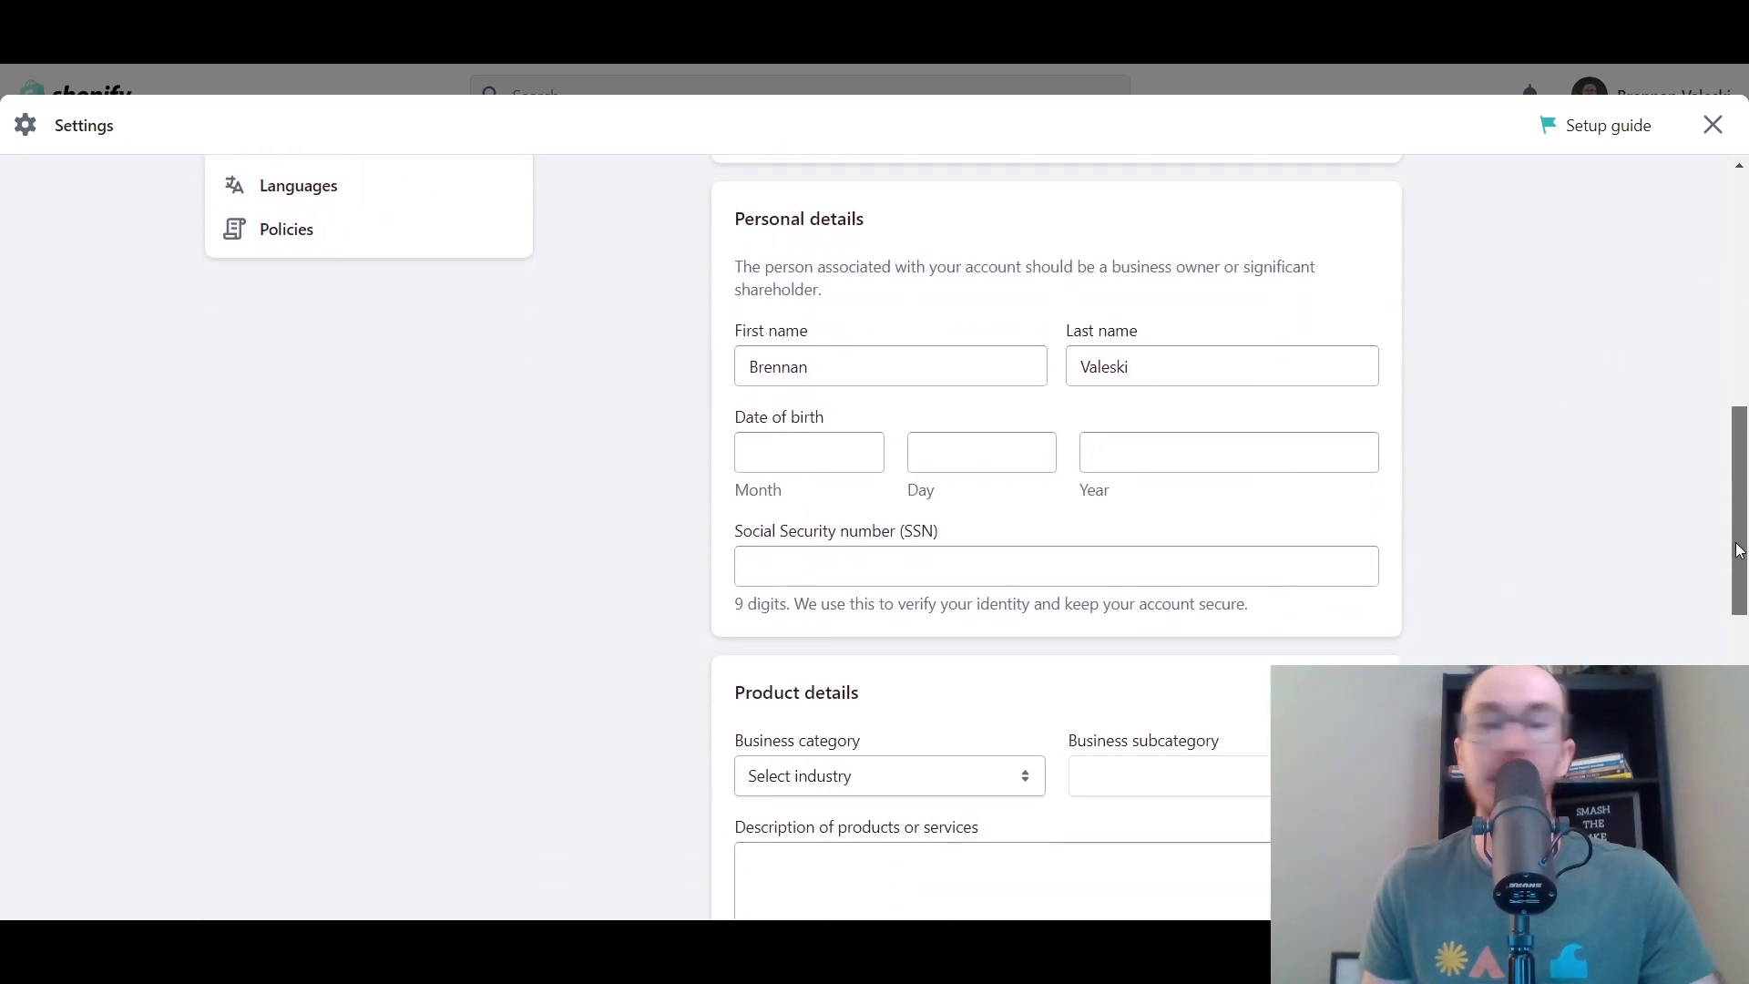
scroll(1563, 521, "up", 6)
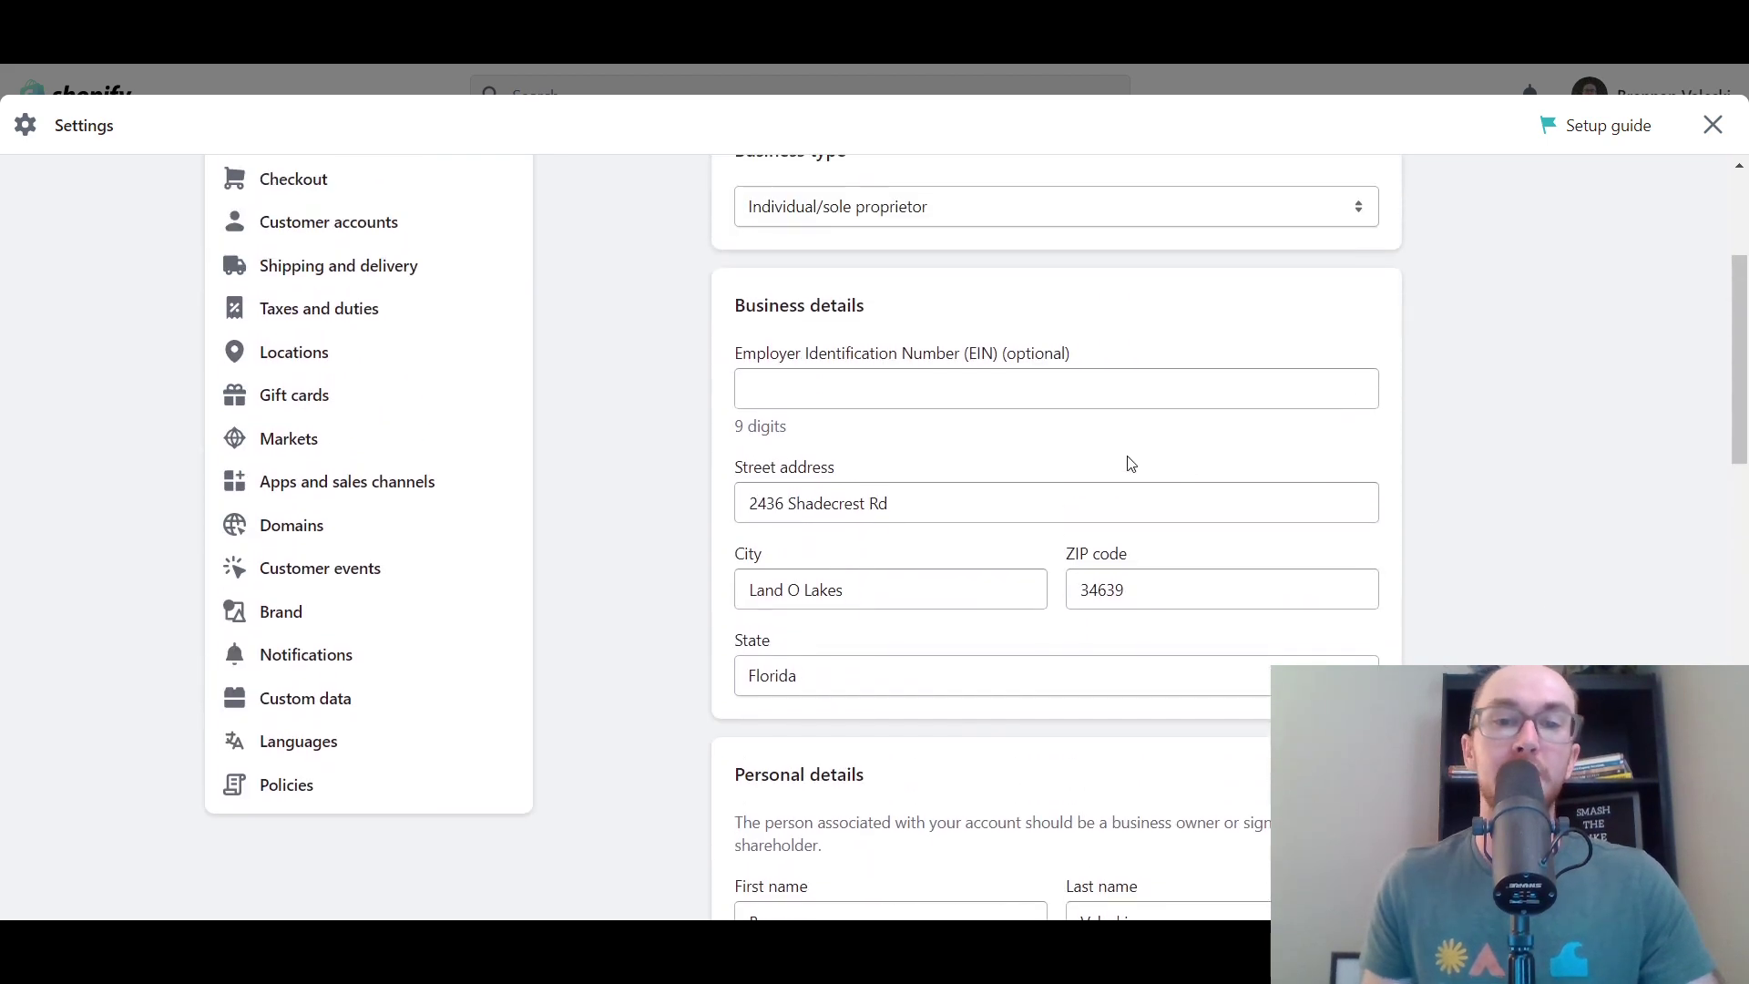
left_click(890, 216)
left_click(915, 298)
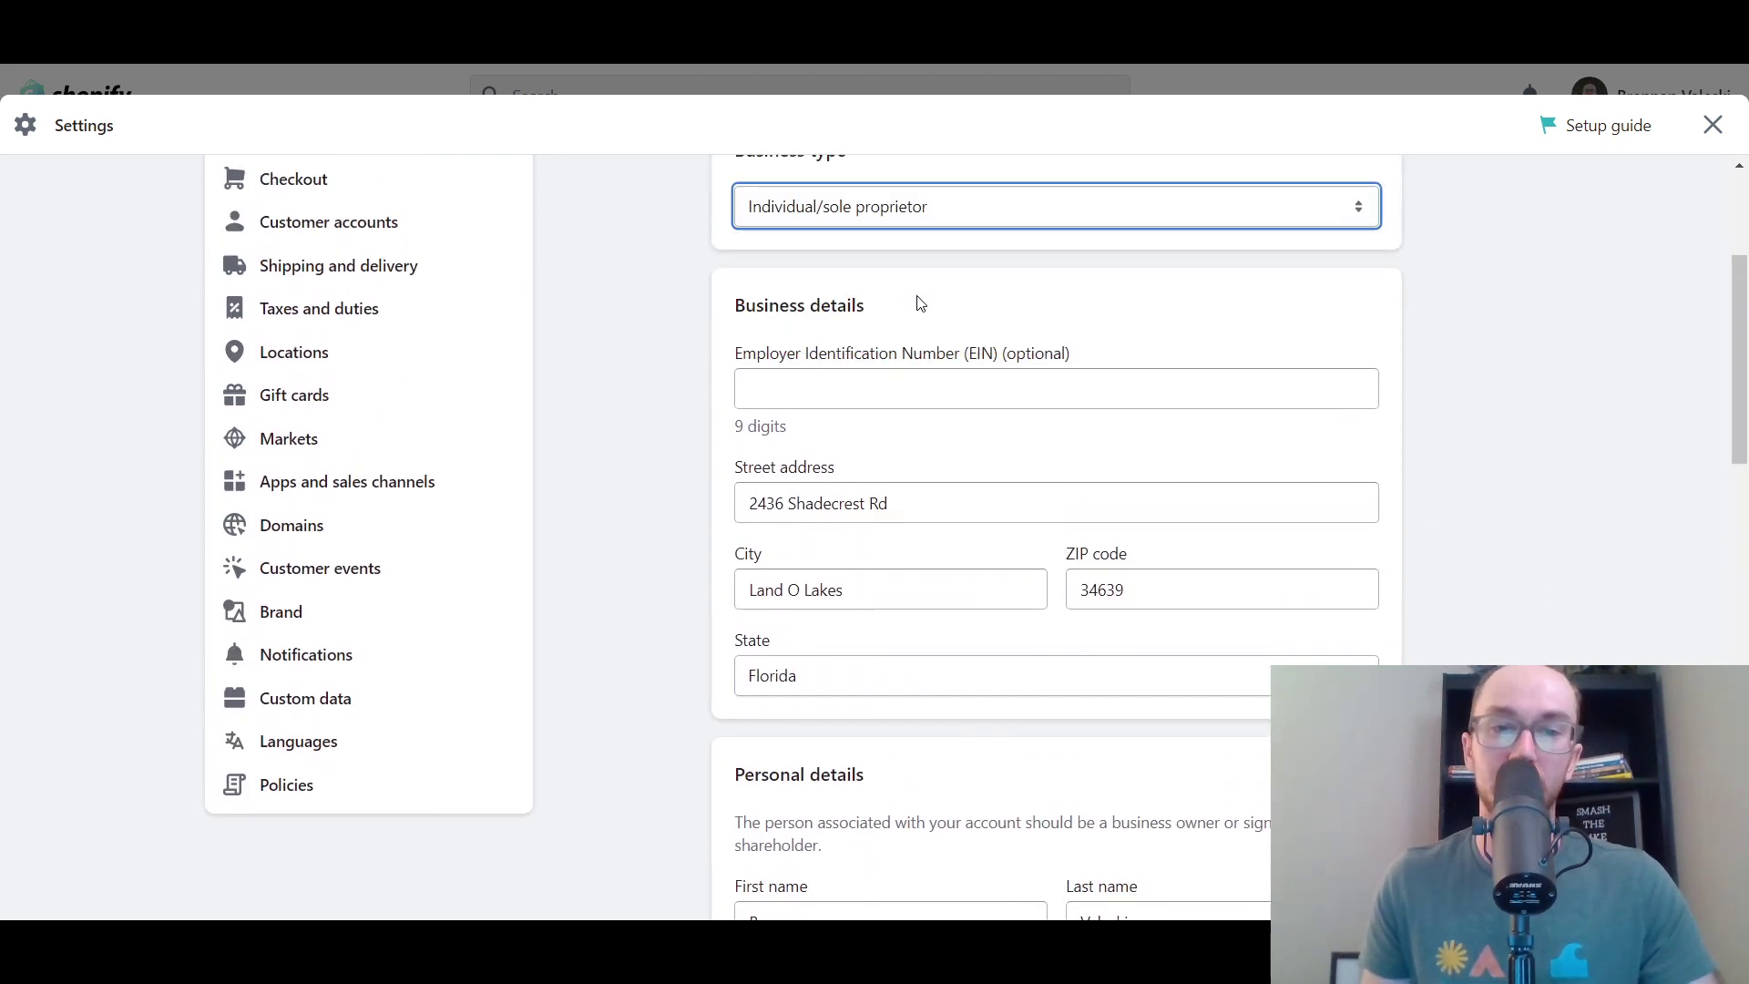
left_click(1073, 302)
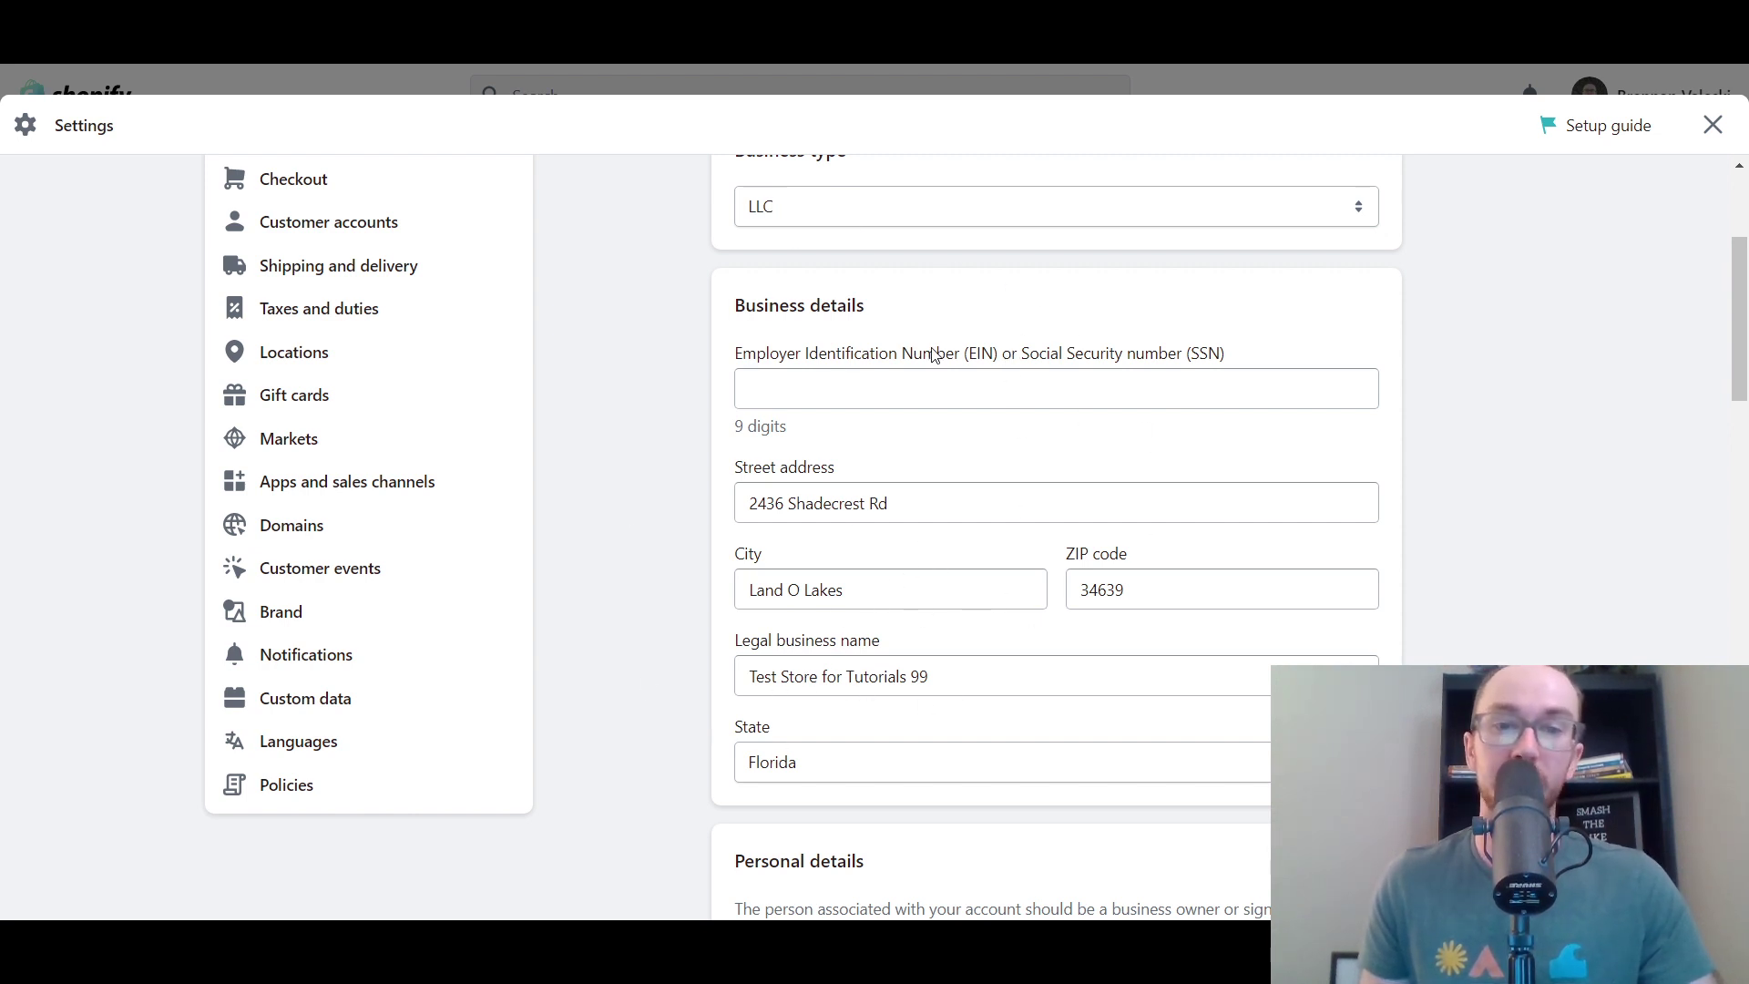
left_click_drag(933, 355, 1001, 360)
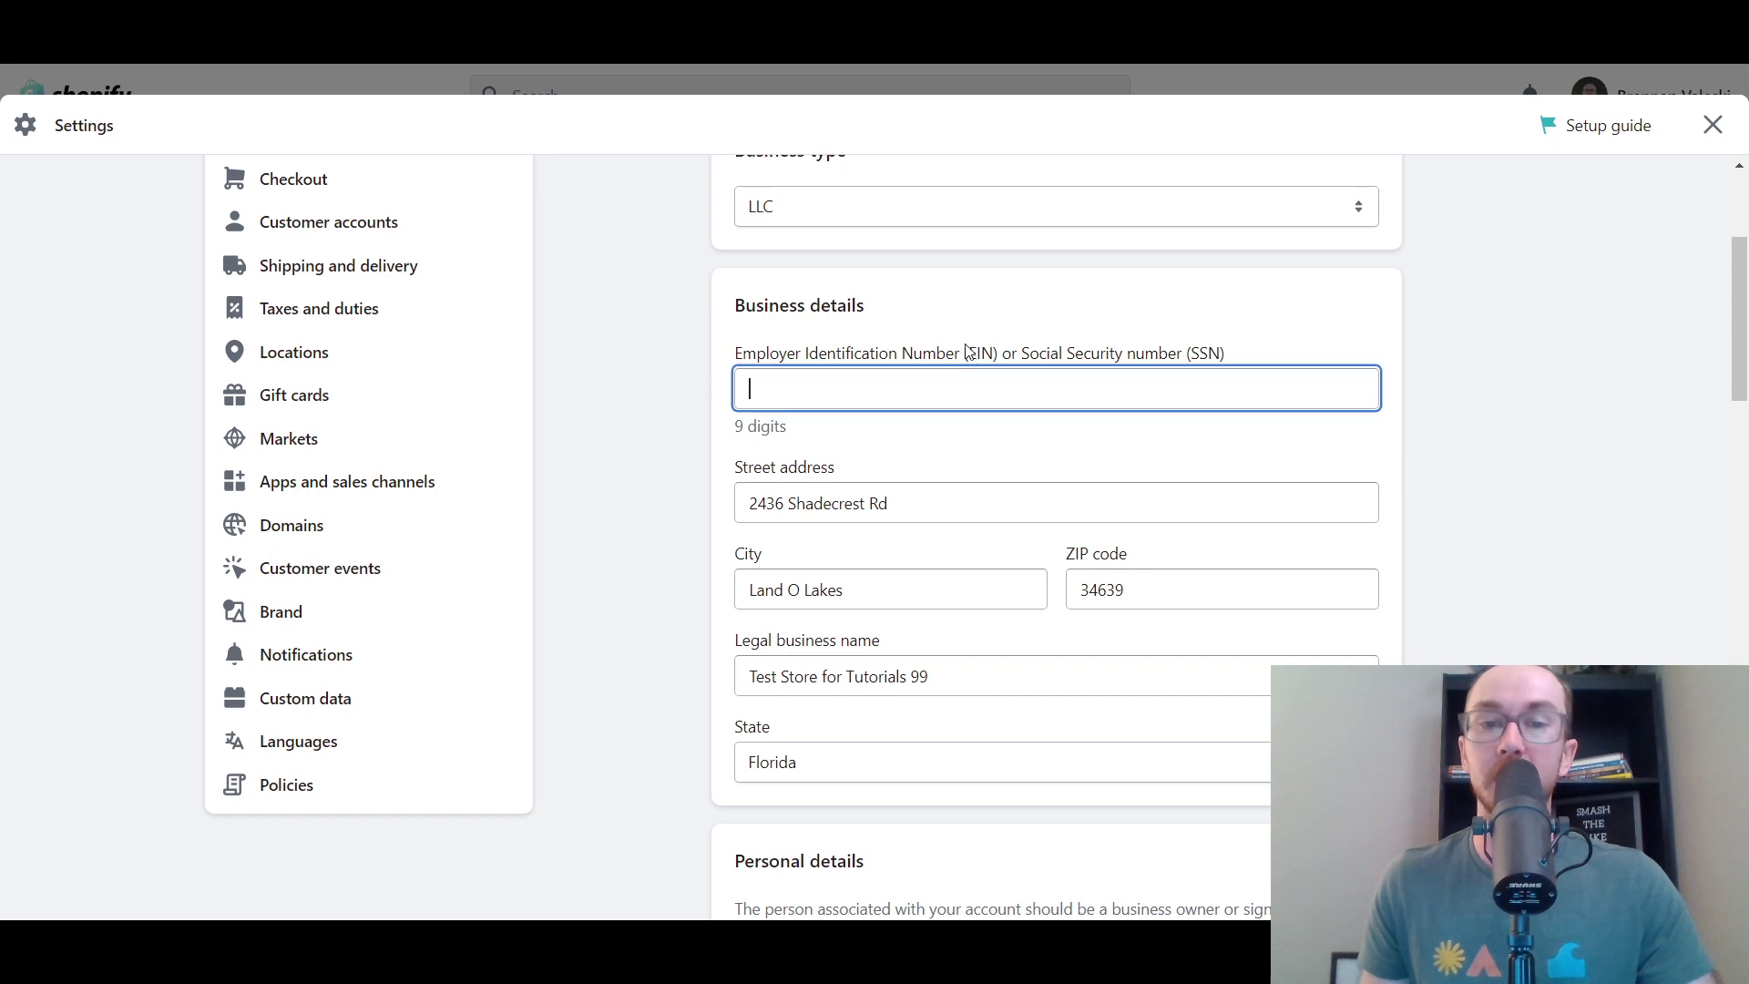
double_click(978, 353)
left_click(998, 311)
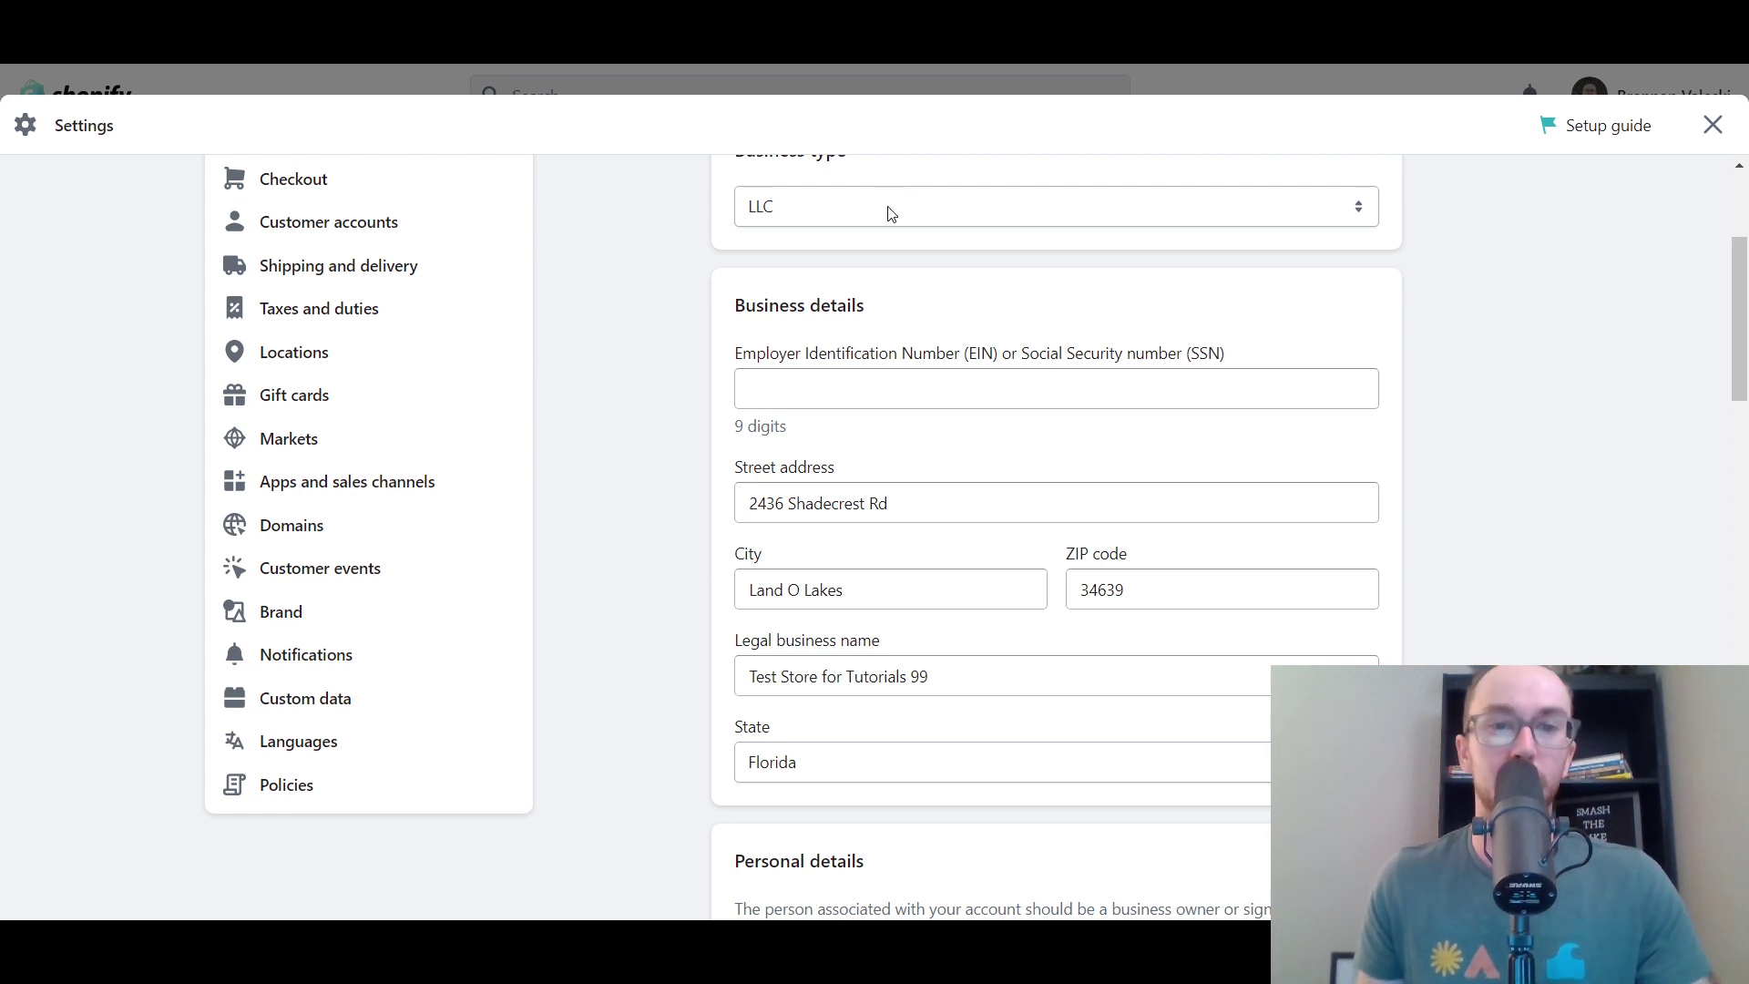
Change the business type from LLC back to Individual/sole proprietor and look over the address and personal details fields
scroll(890, 214, "up", 1)
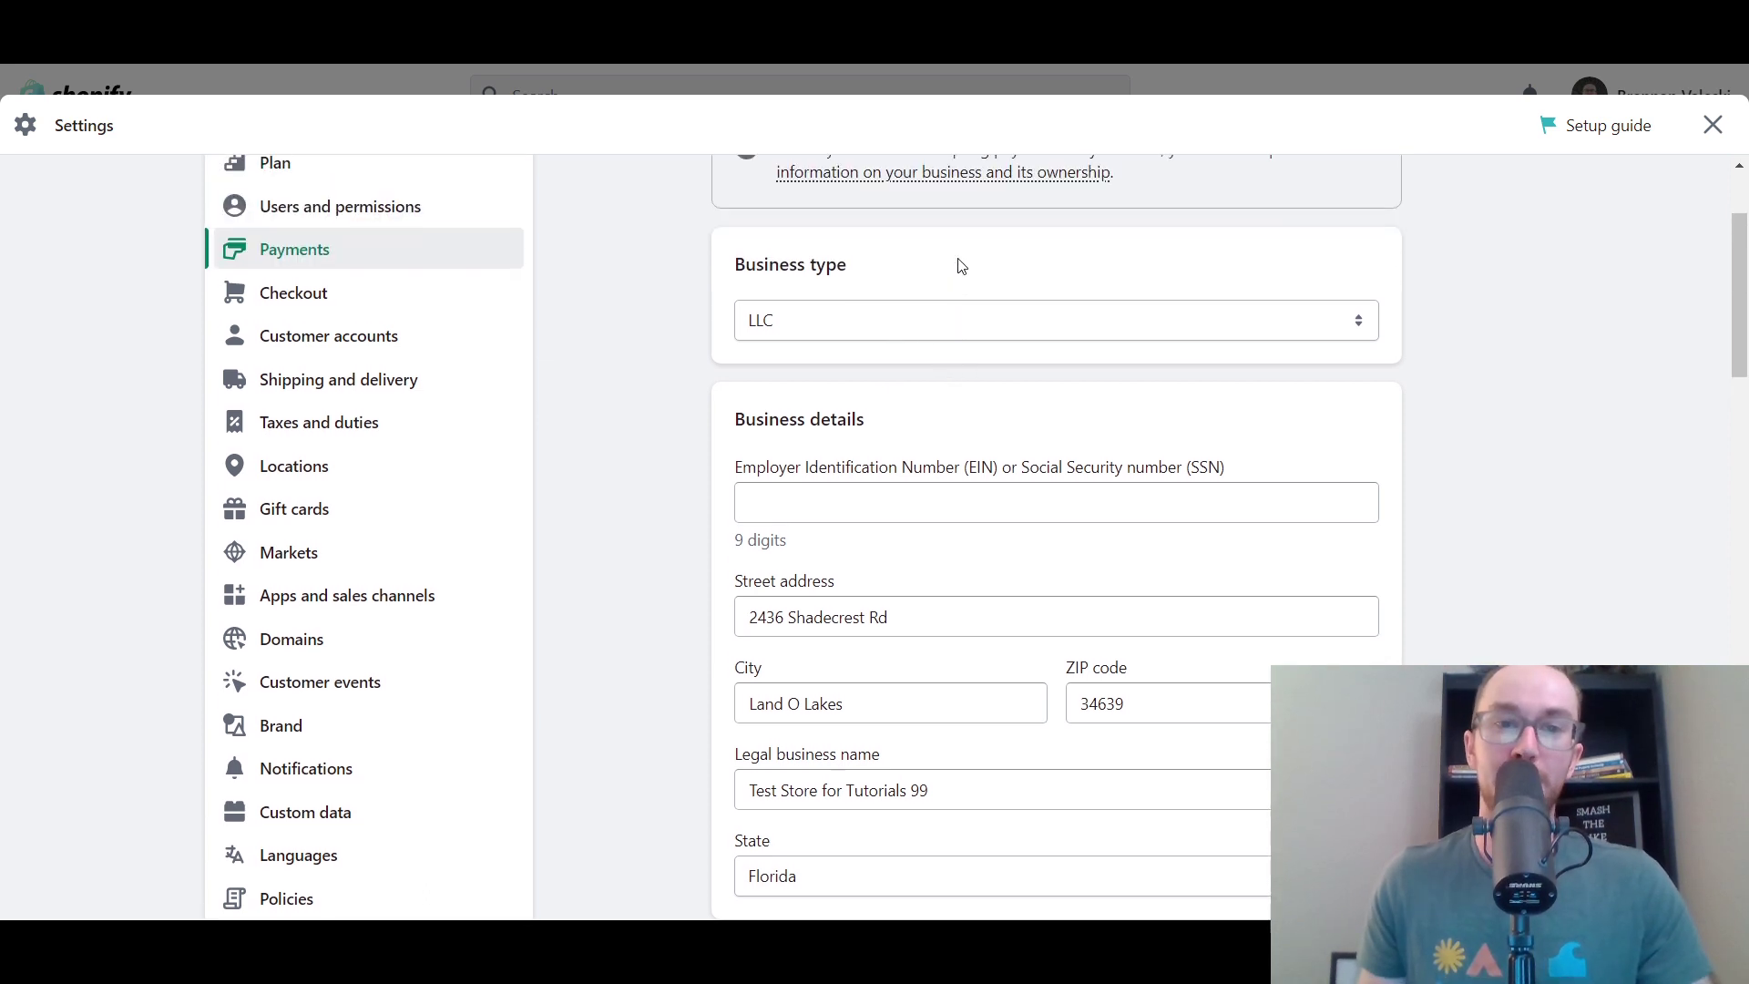
left_click(841, 330)
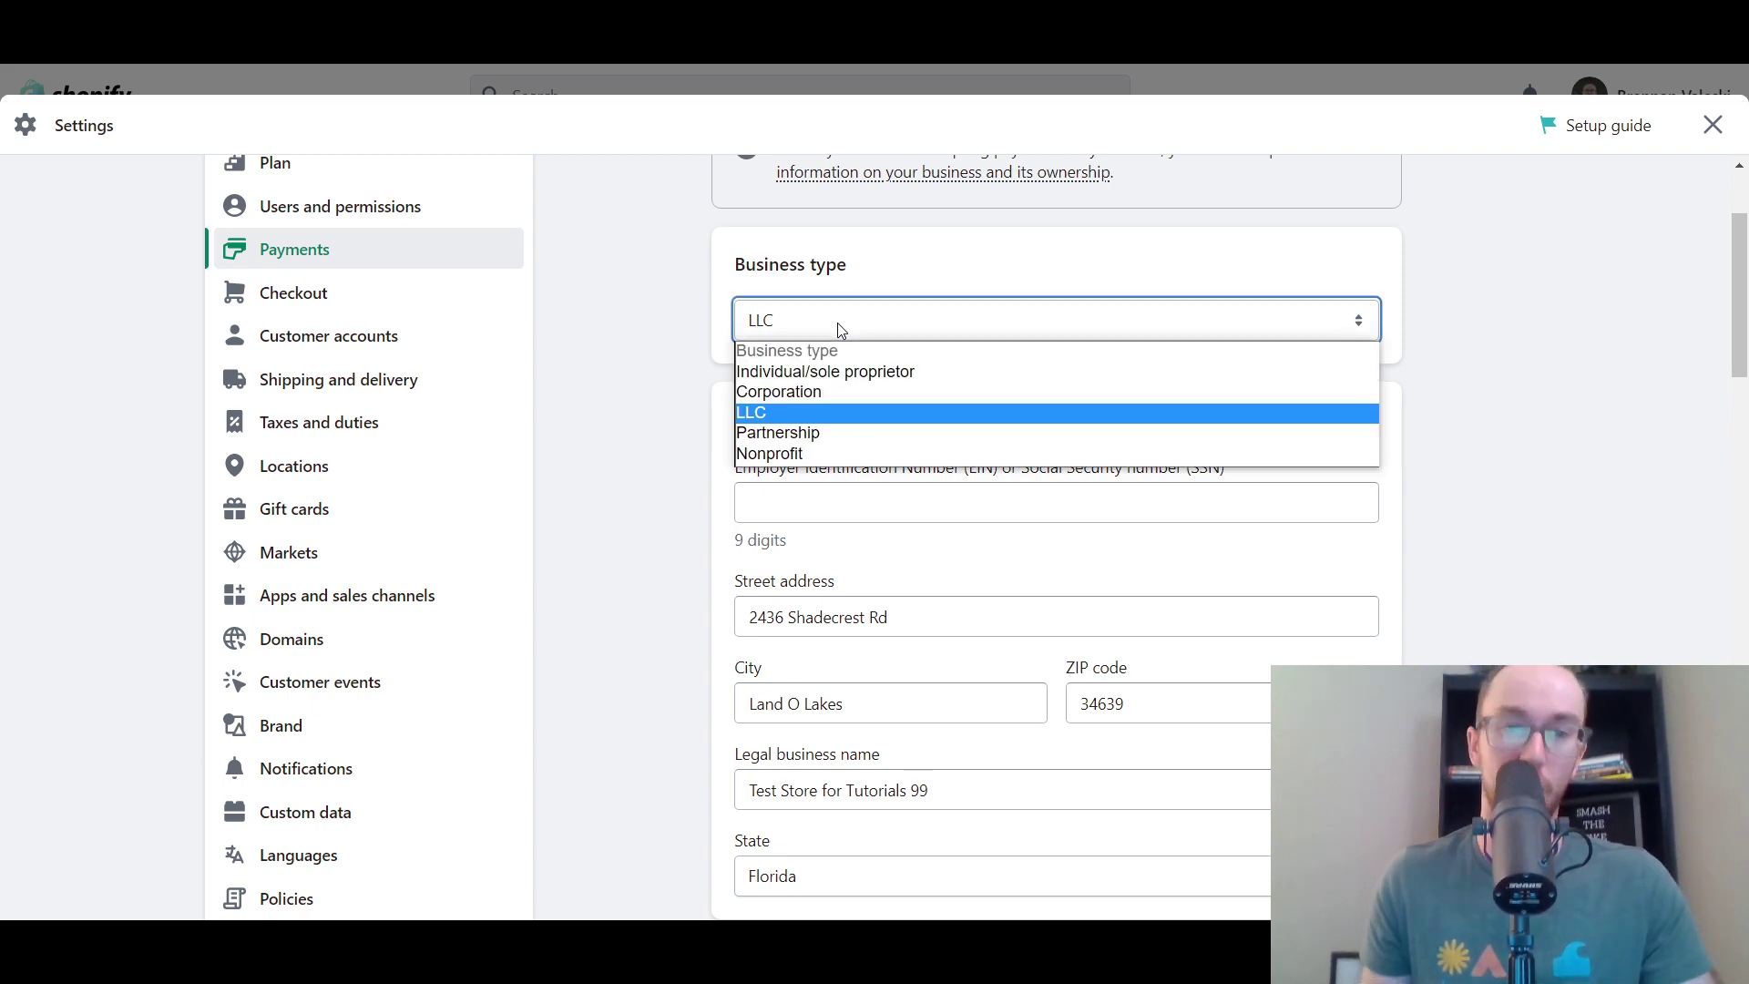
left_click(882, 371)
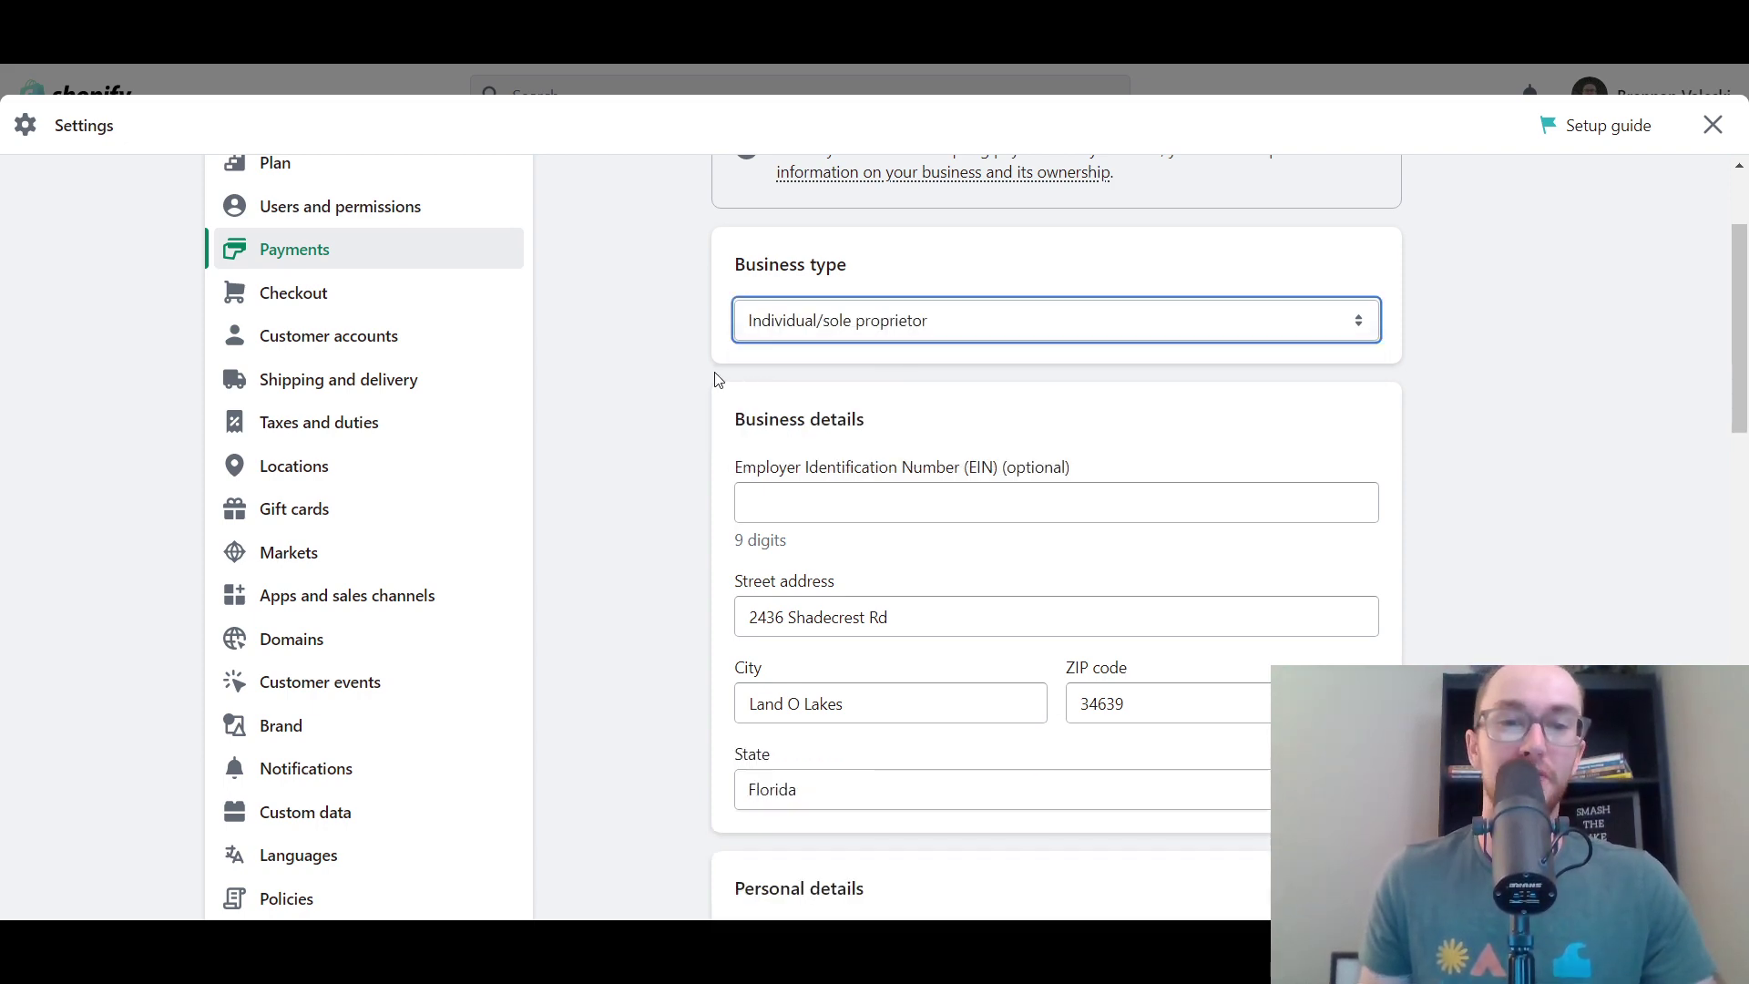
scroll(688, 579, "down", 4)
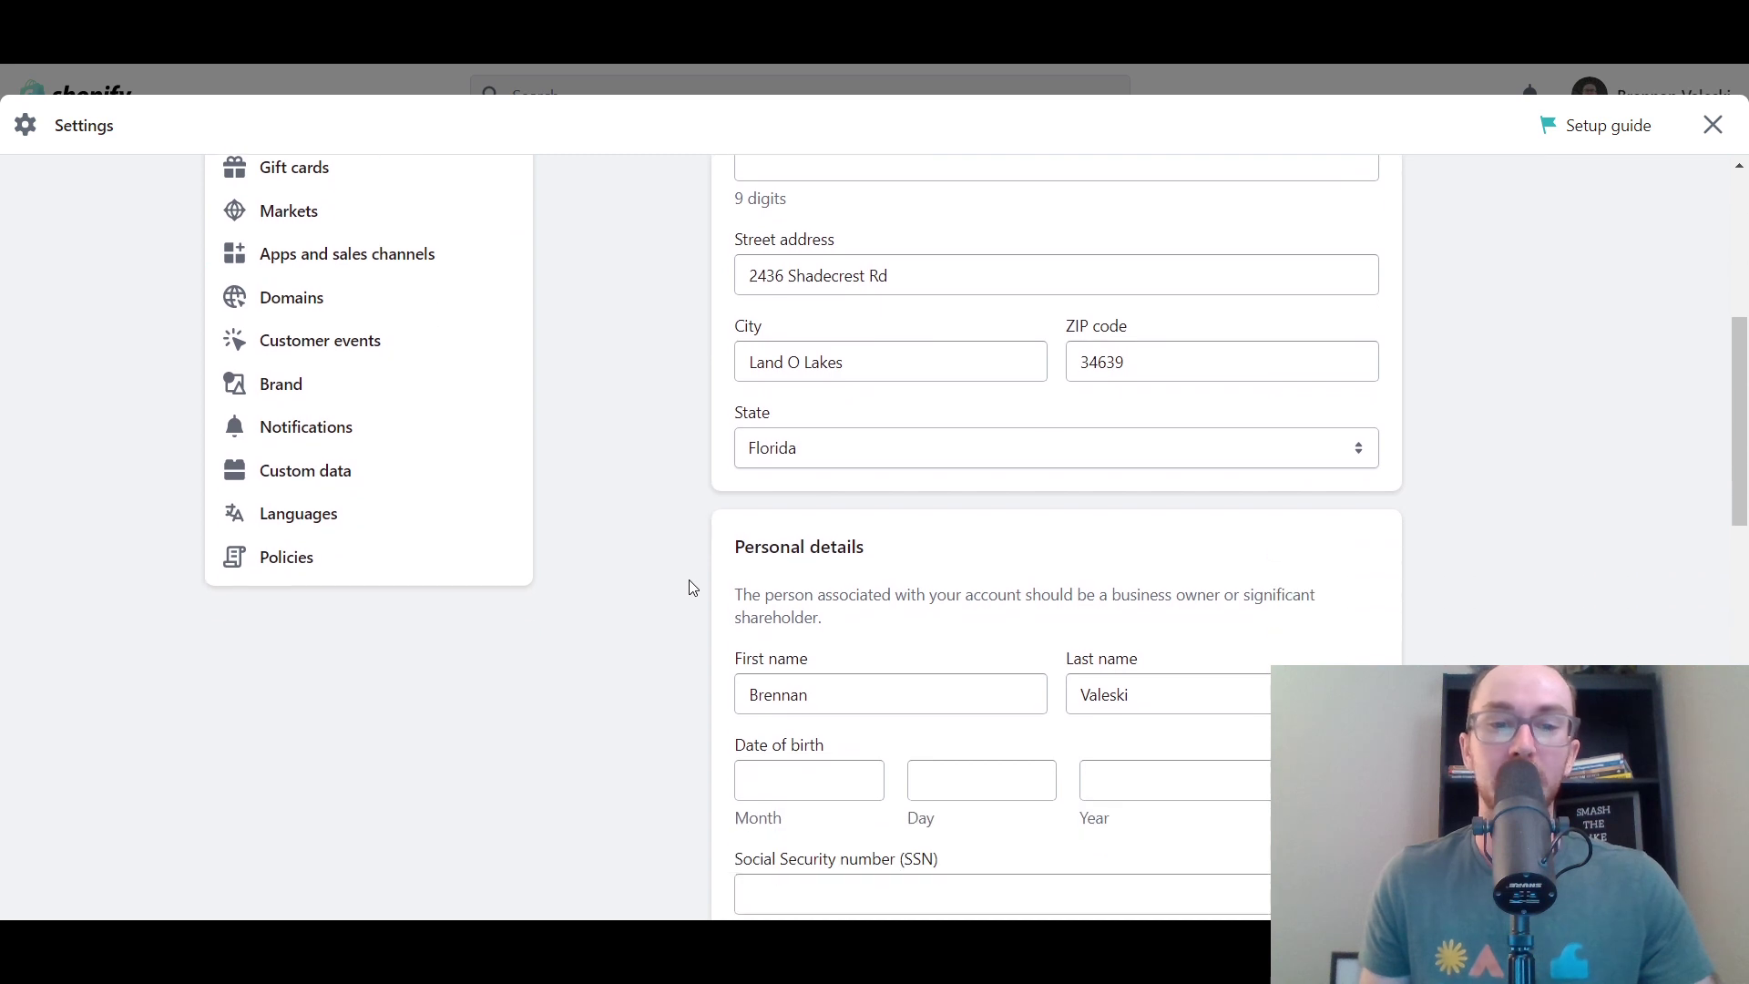
scroll(689, 579, "up", 4)
Switch the business type briefly to LLC to compare its business details fields, and restore Individual/sole proprietor
left_click(807, 323)
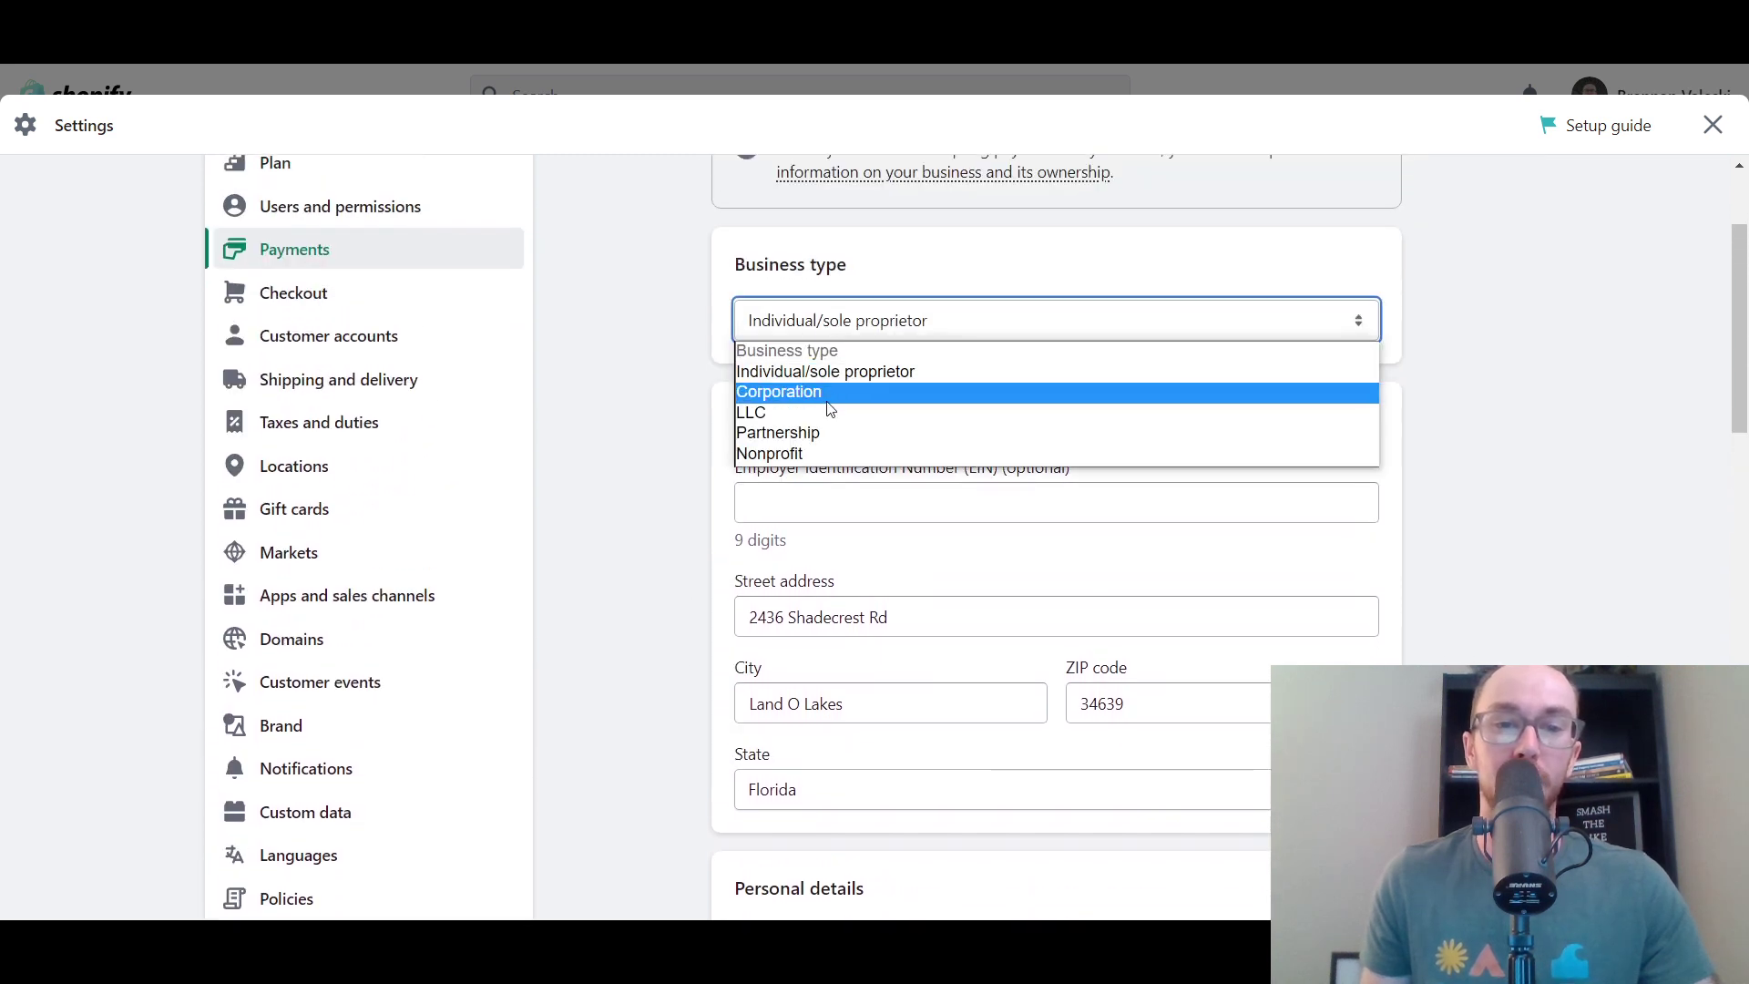
left_click(783, 409)
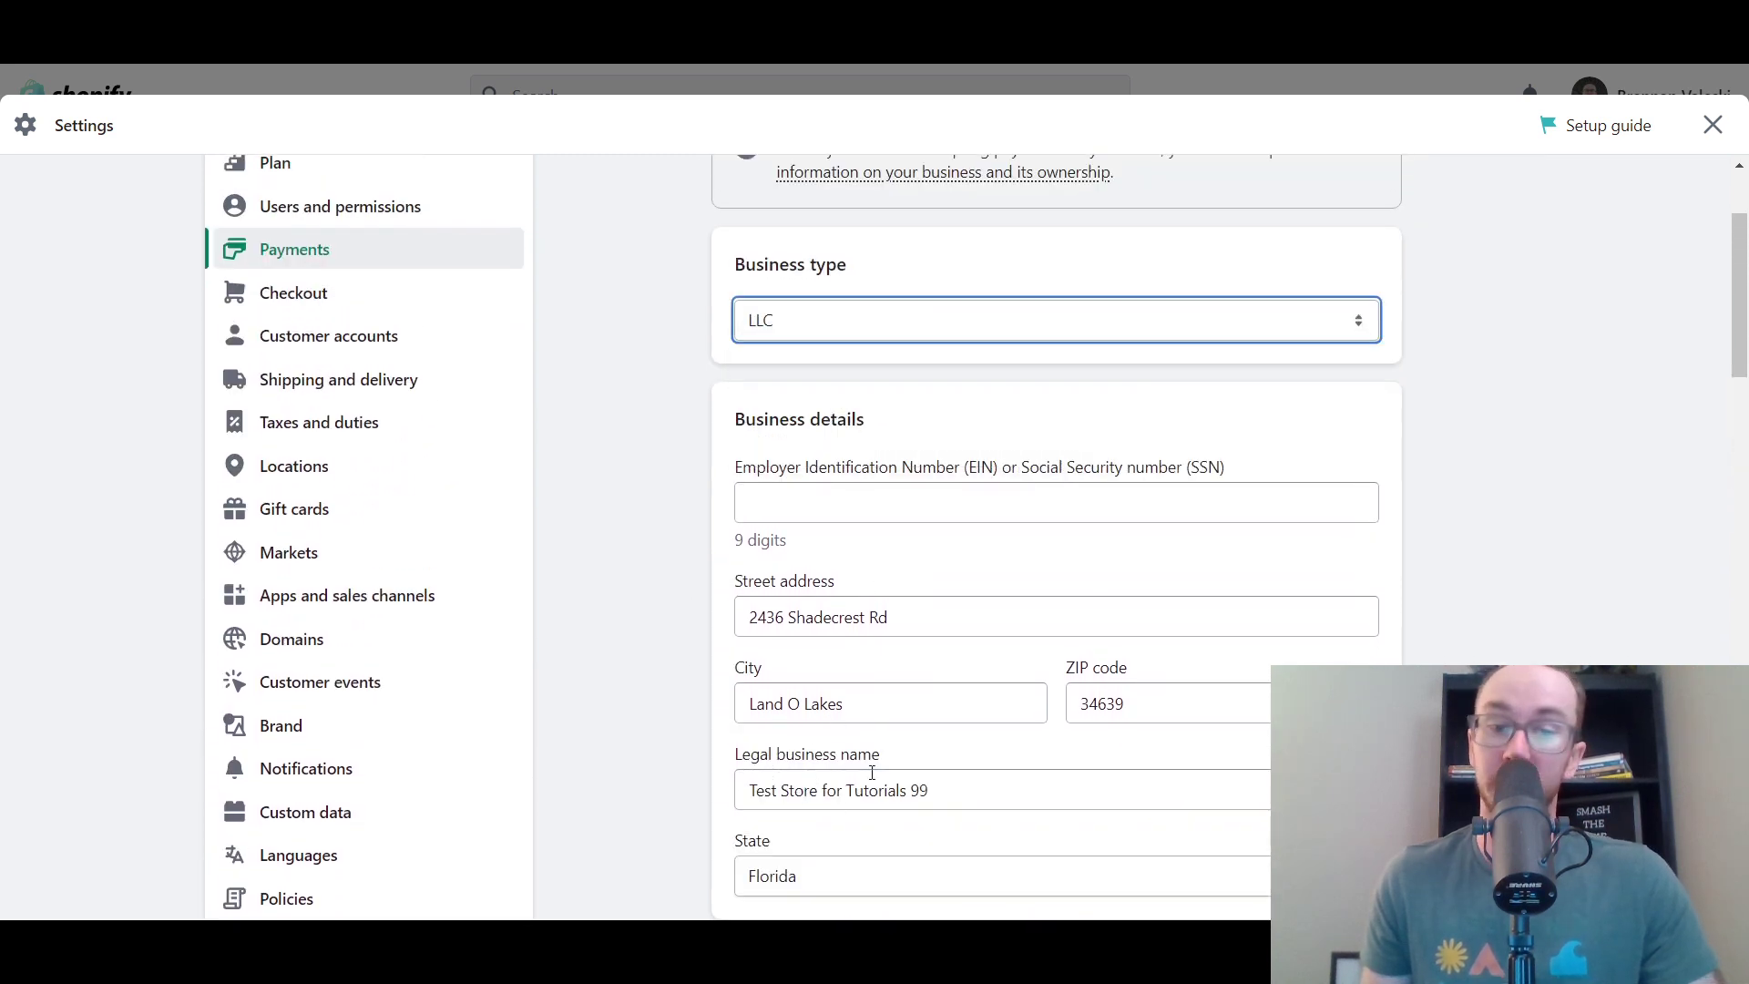
left_click(831, 328)
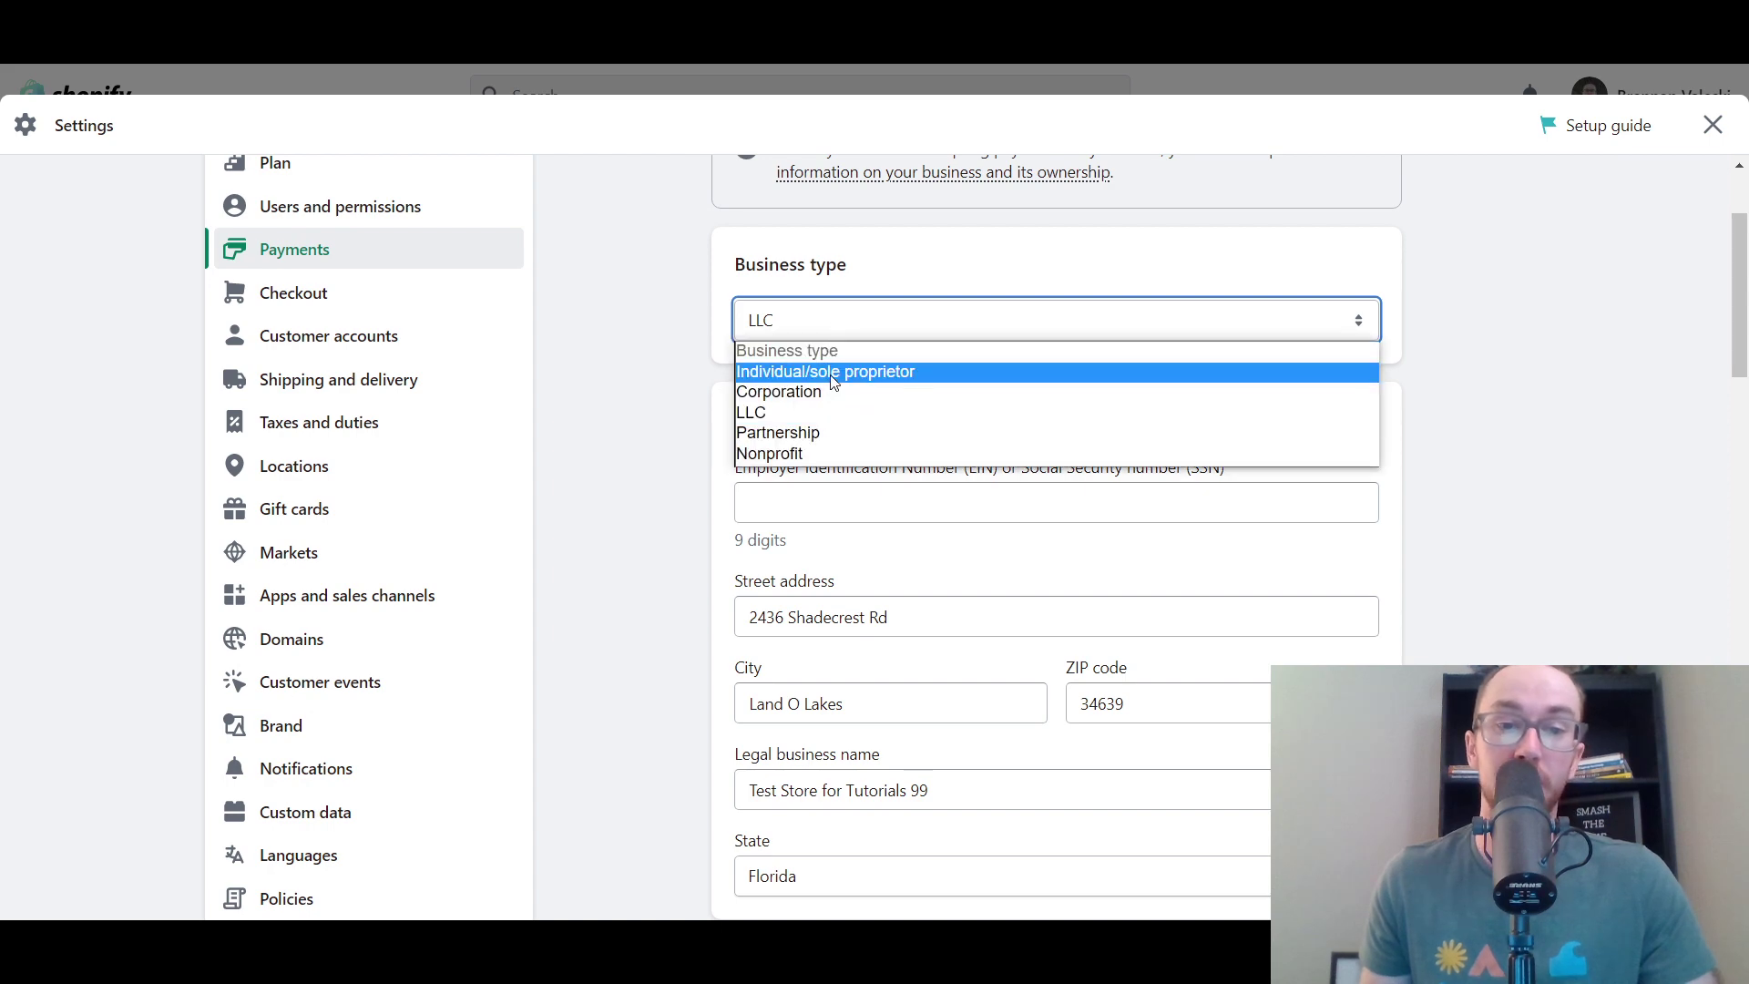
left_click(830, 375)
Set the business category in the product details to Digital products and view its subcategory options
scroll(643, 488, "down", 9)
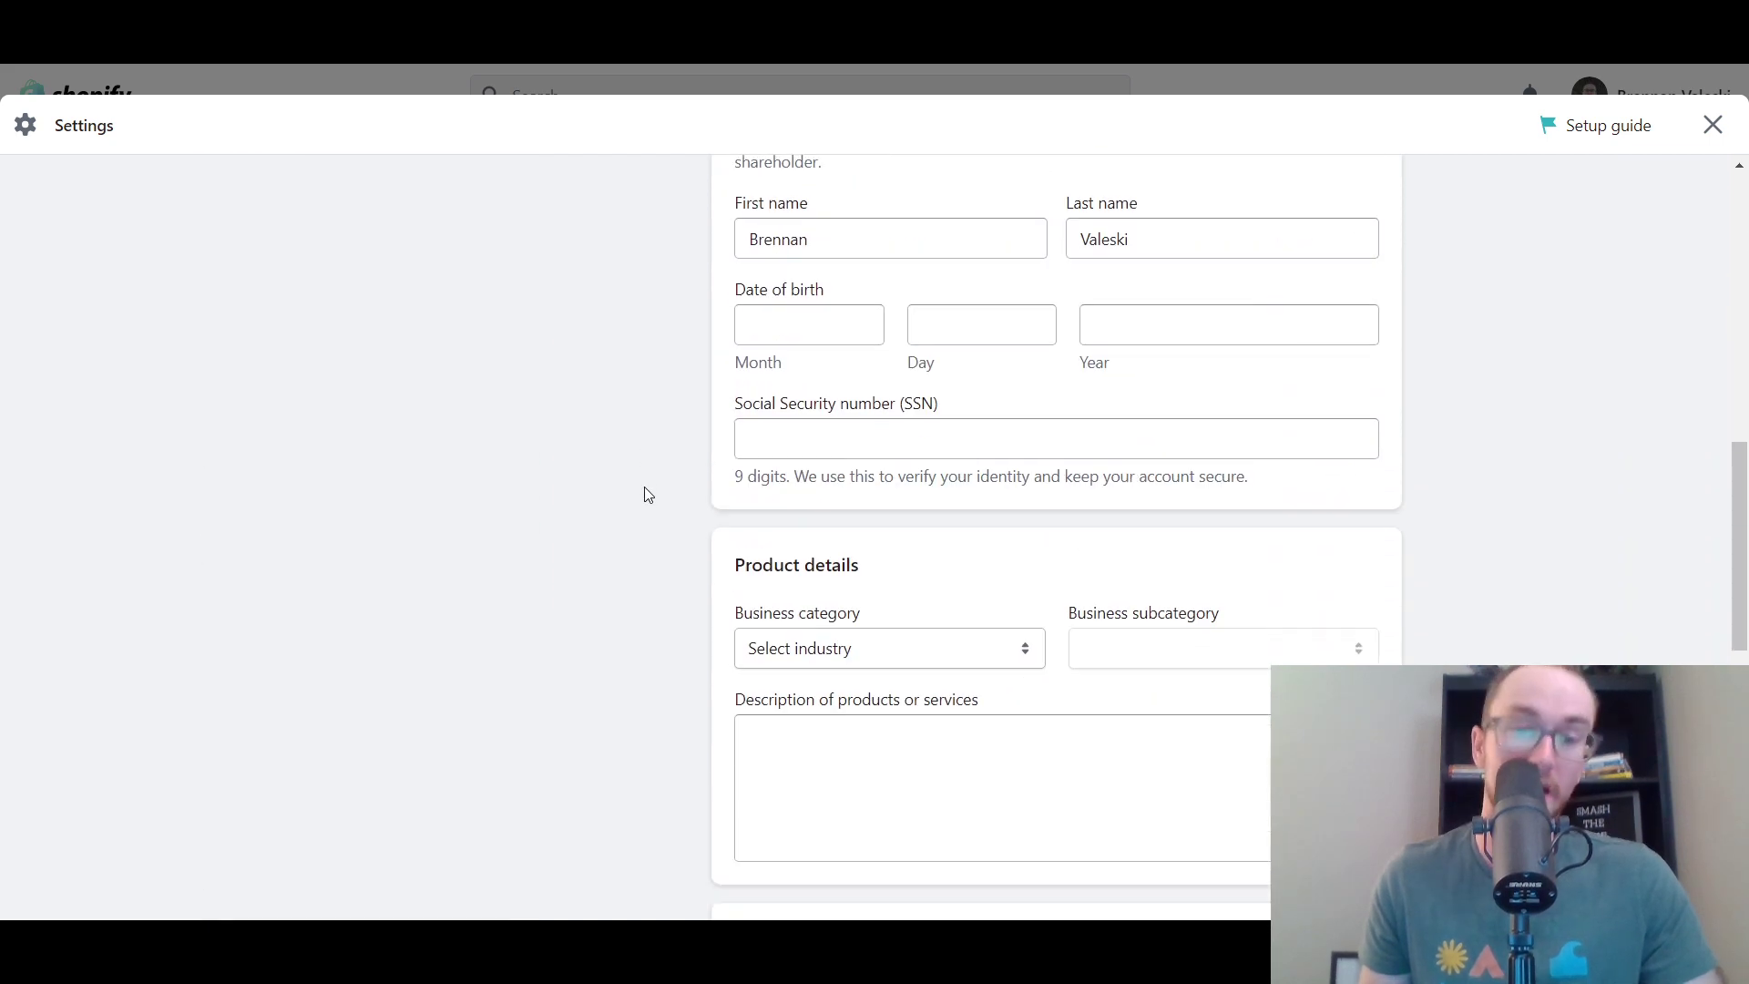
scroll(643, 486, "down", 3)
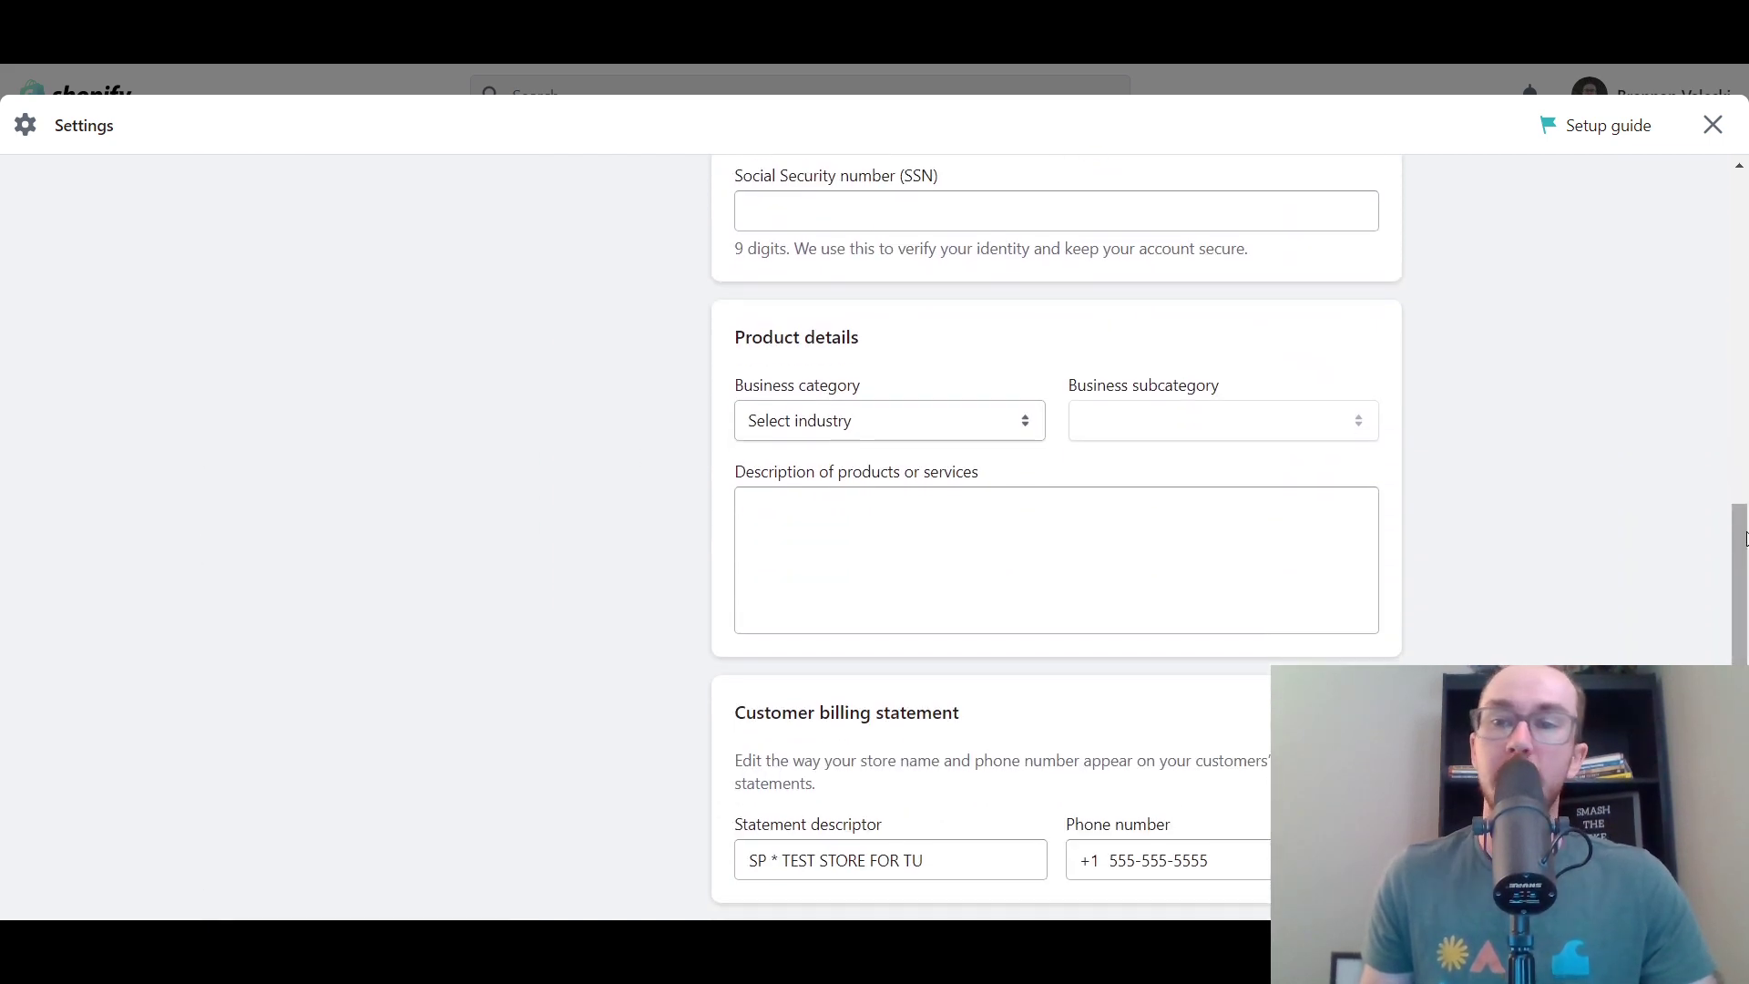
left_click_drag(1744, 537, 1744, 575)
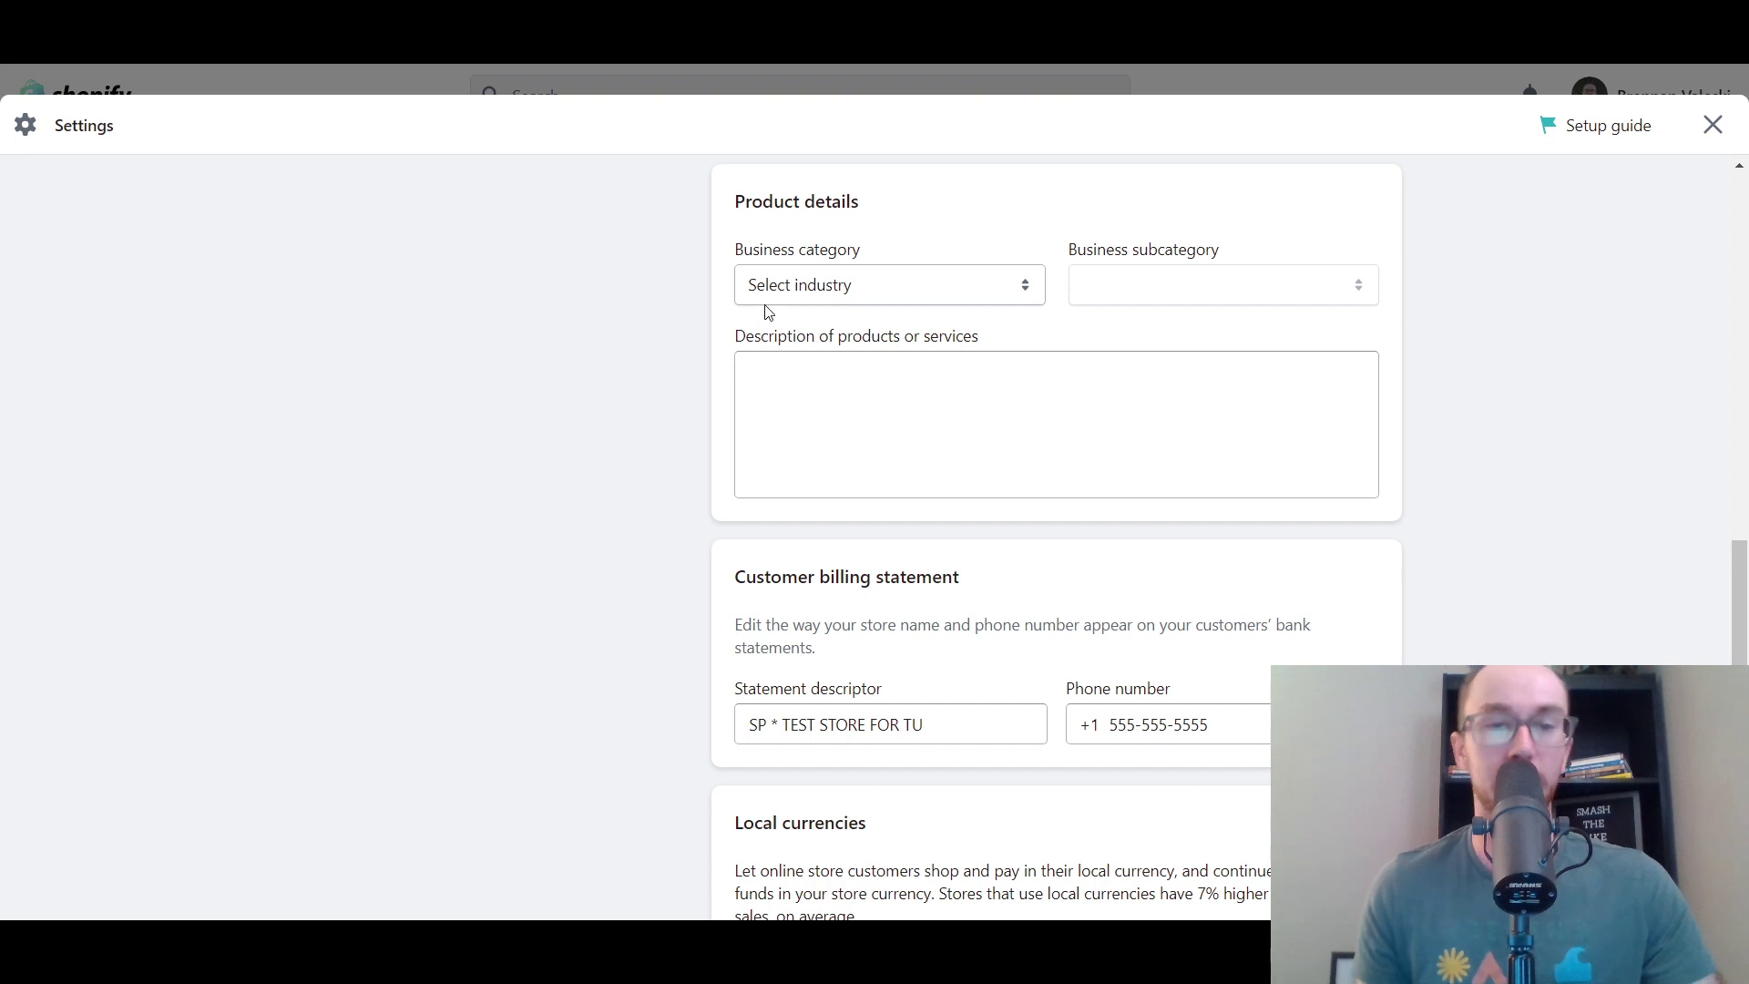
left_click(859, 292)
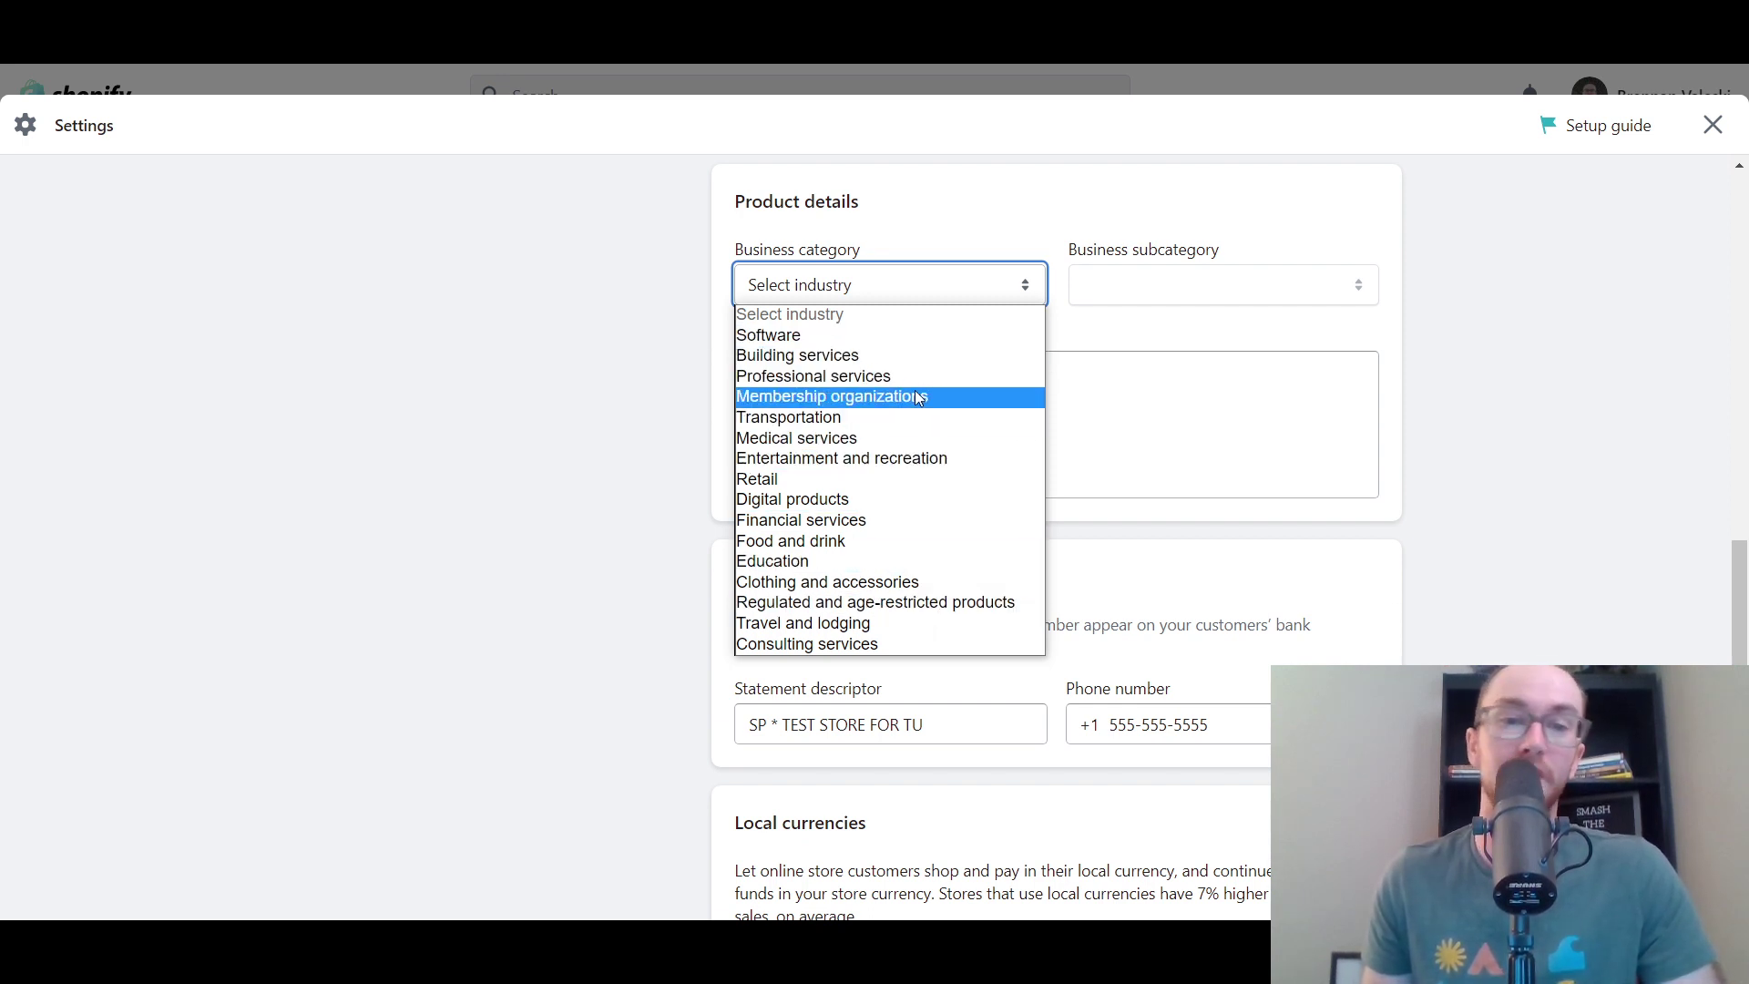
left_click(925, 500)
left_click(1079, 299)
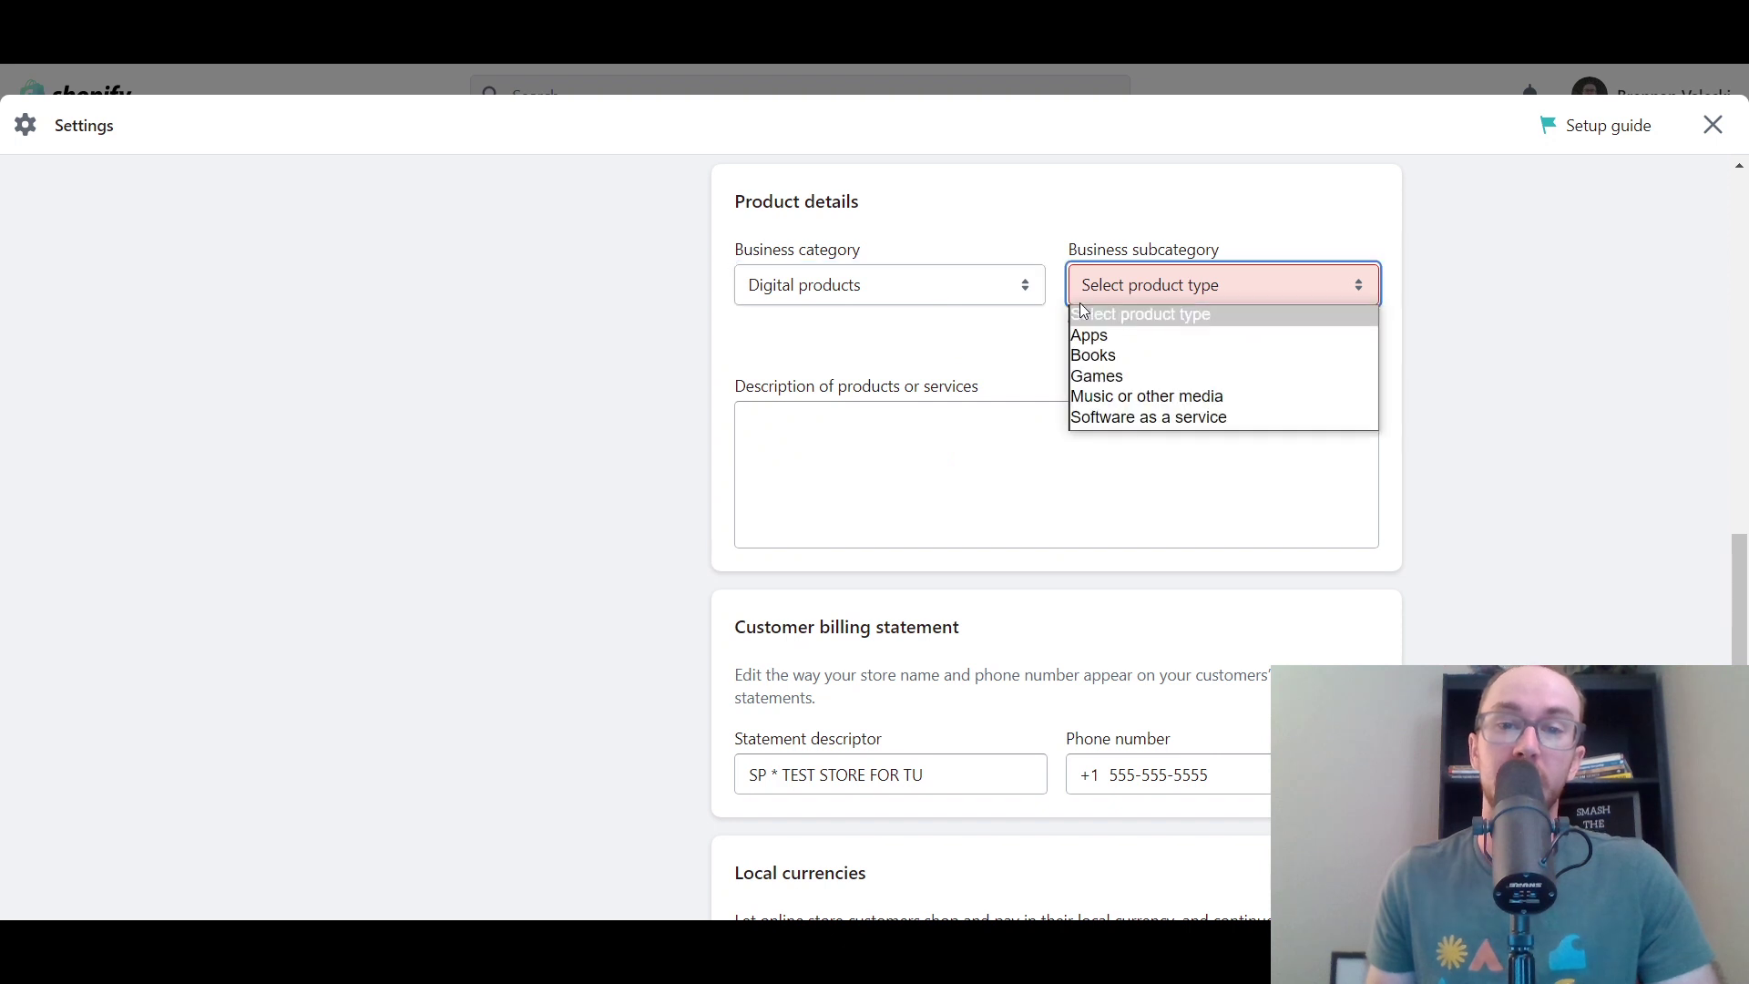
Change the business category to Clothing and accessories, trying the subcategories Children's and infants wear and Footwear
left_click(1019, 296)
left_click(931, 581)
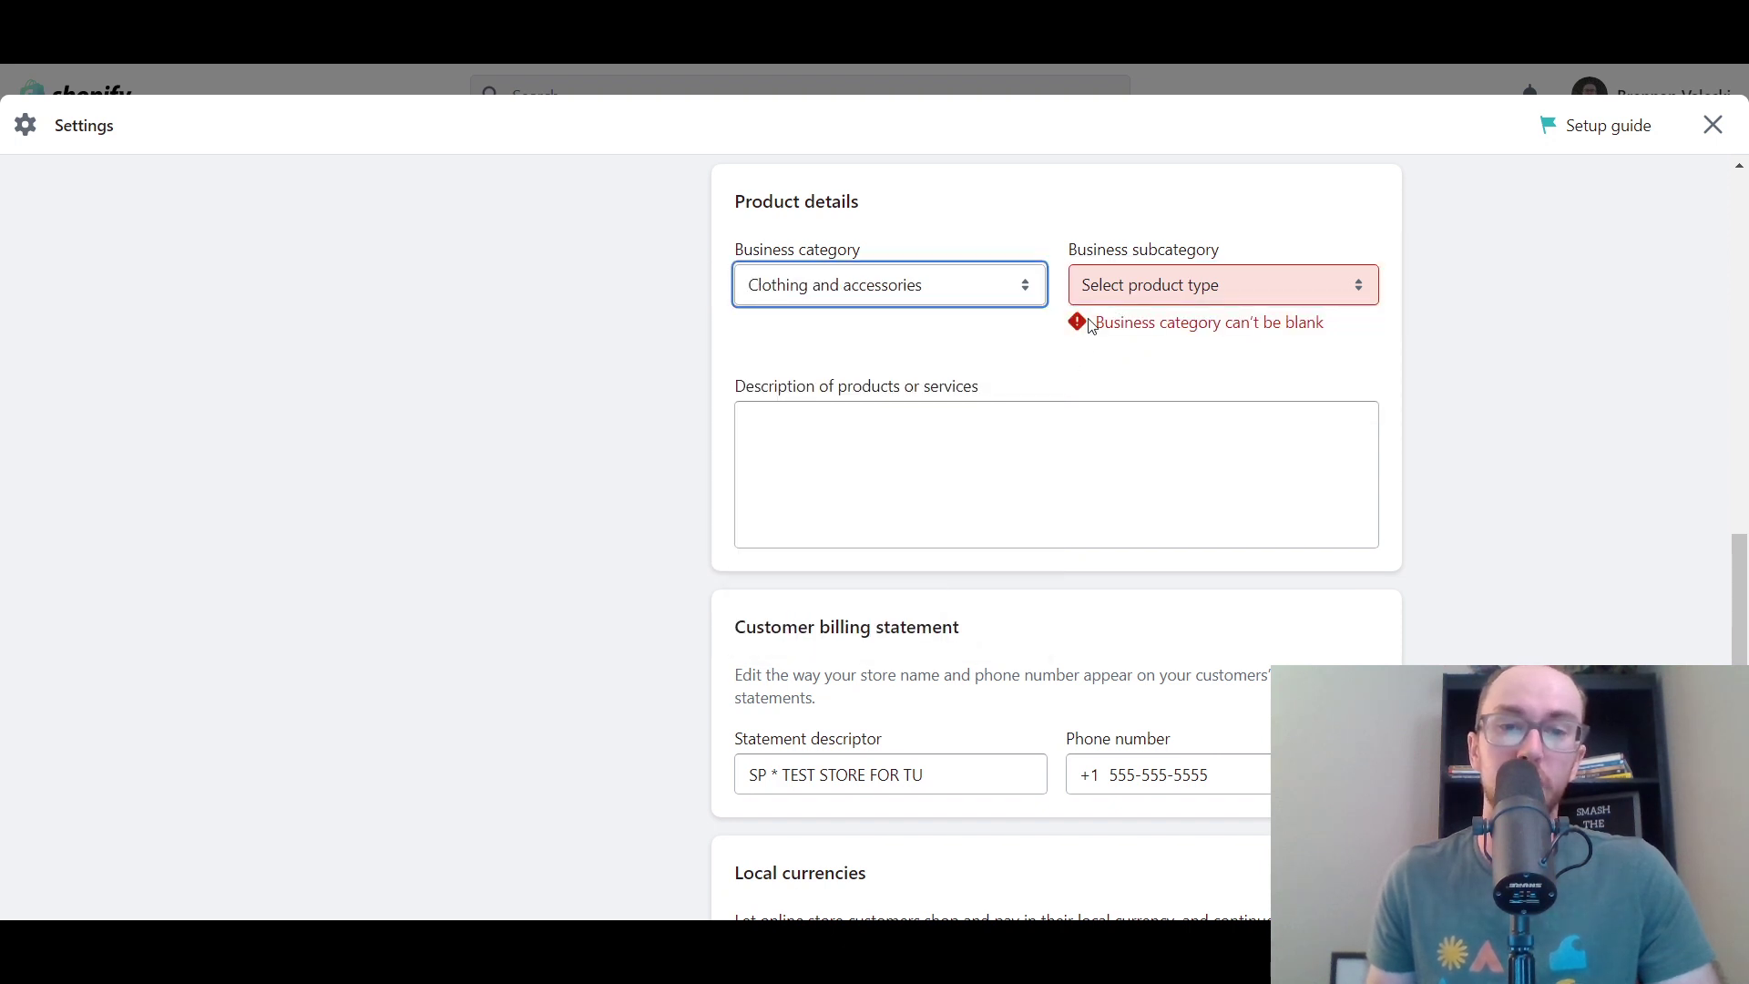
left_click(1137, 301)
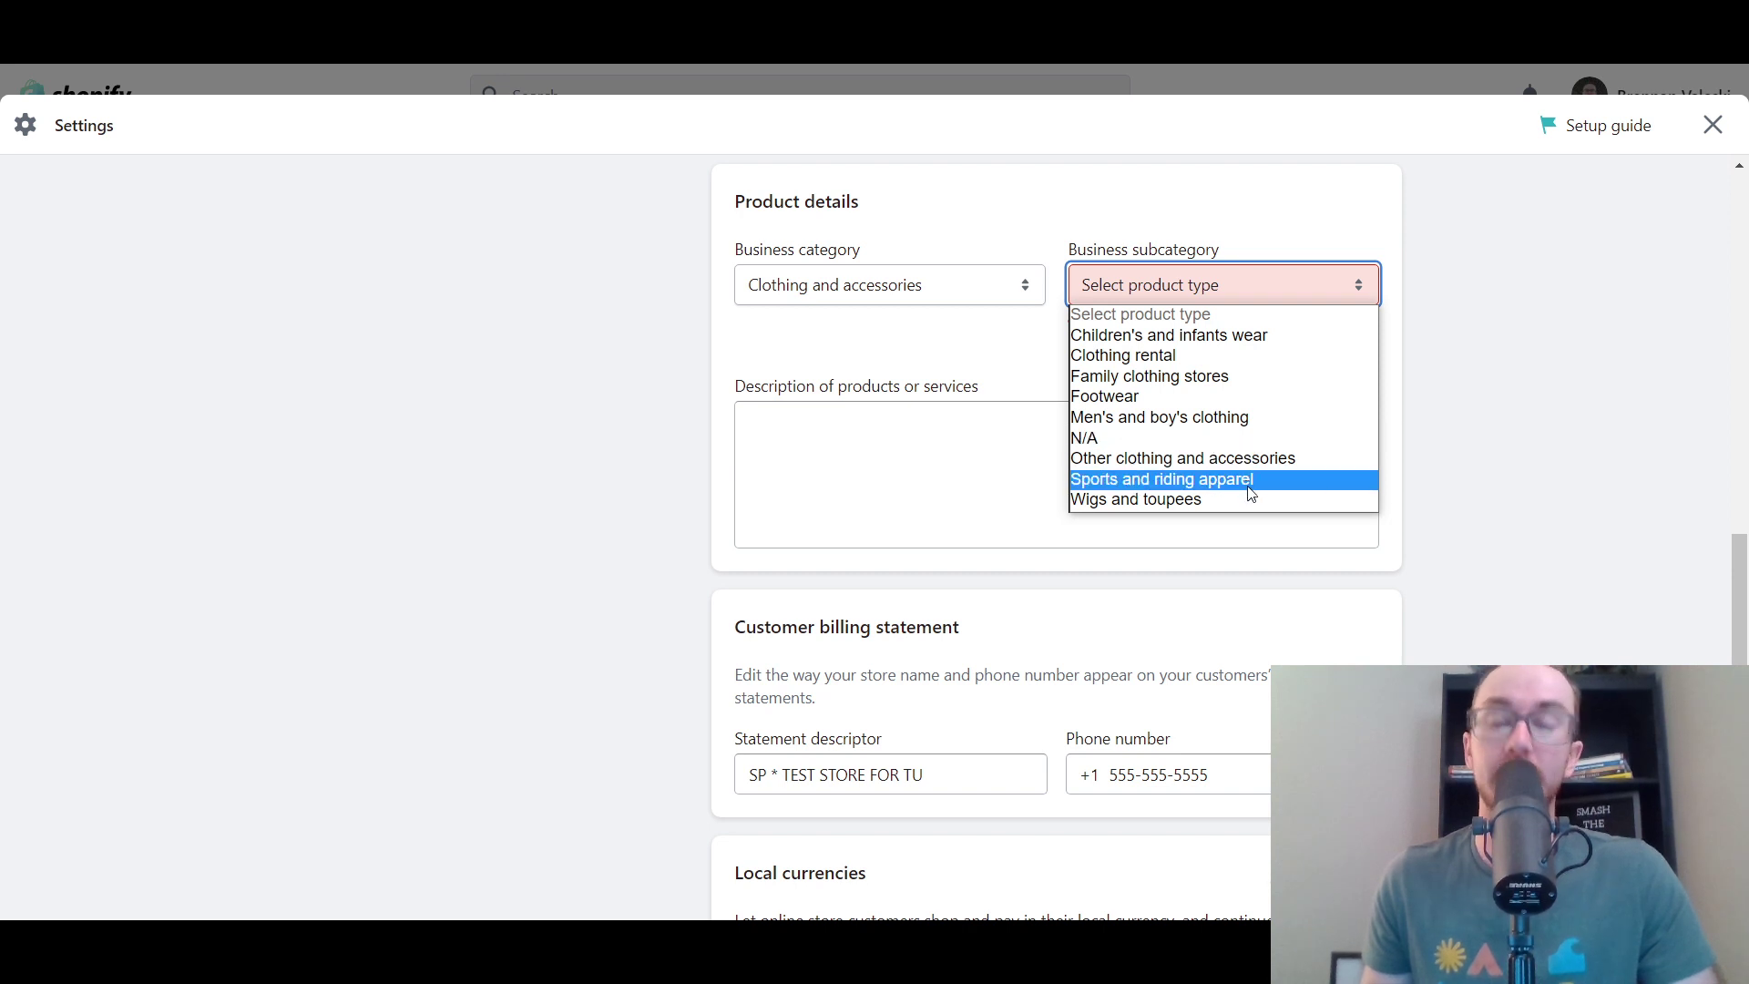
left_click(1222, 336)
left_click(1214, 282)
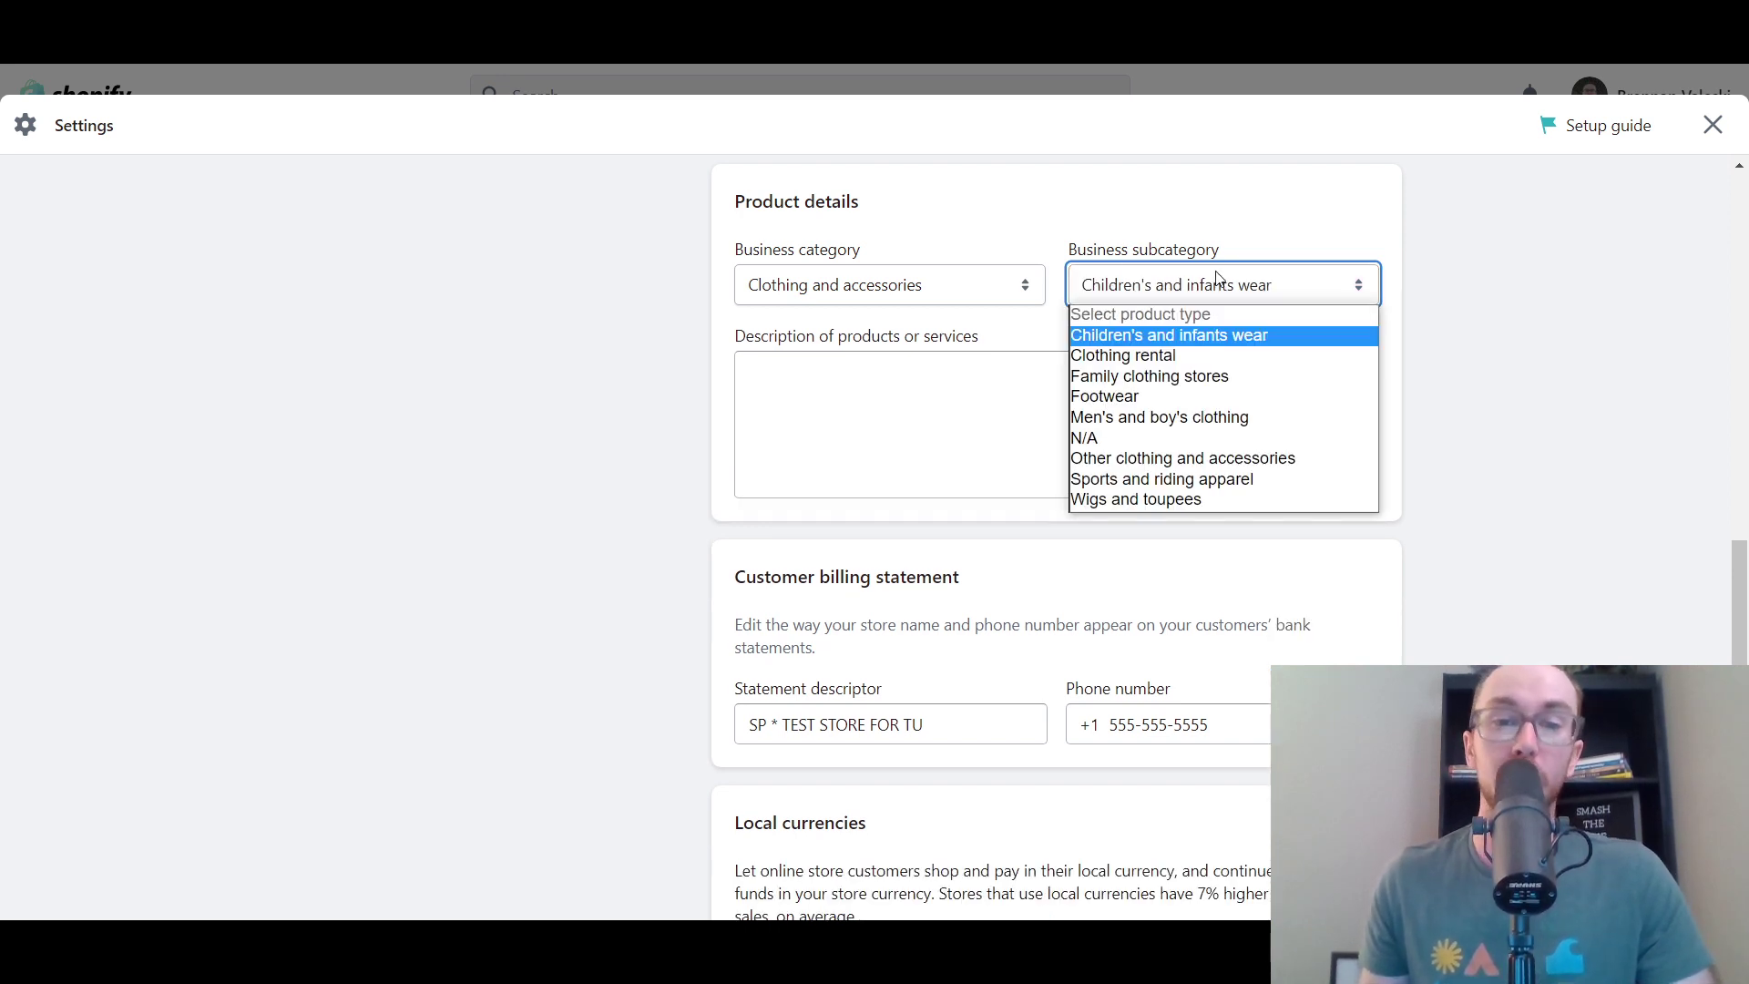
left_click(1214, 282)
left_click(1225, 285)
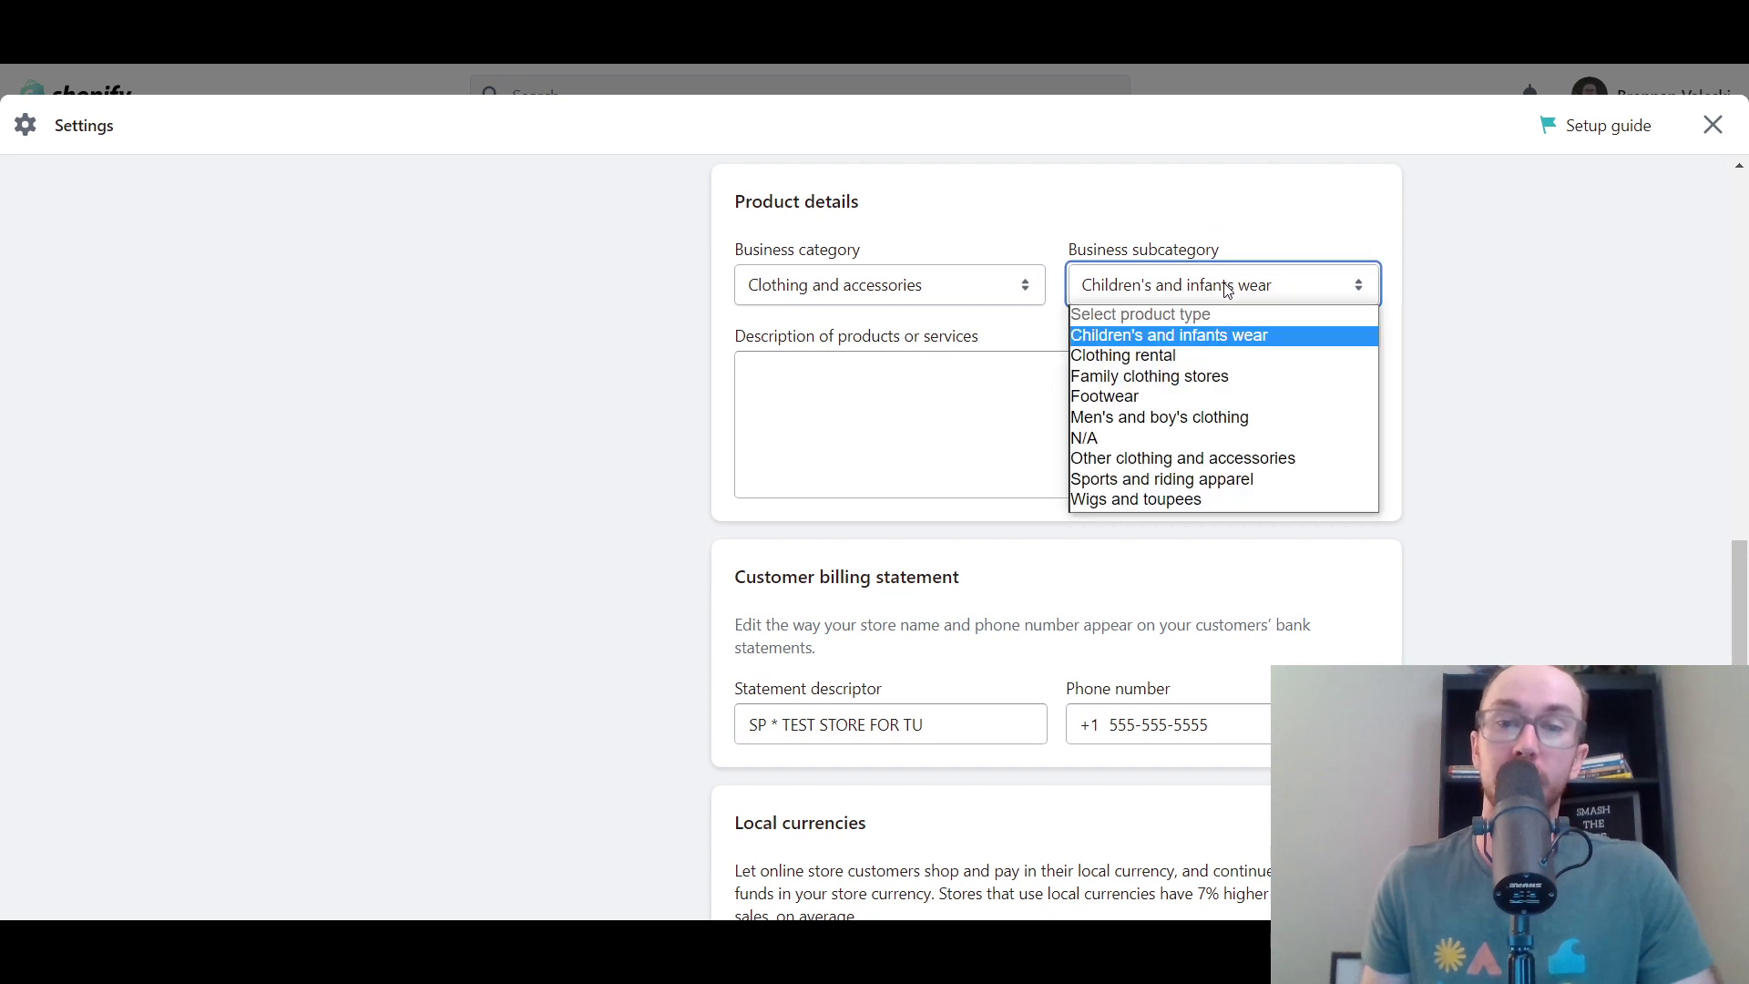
left_click(1217, 393)
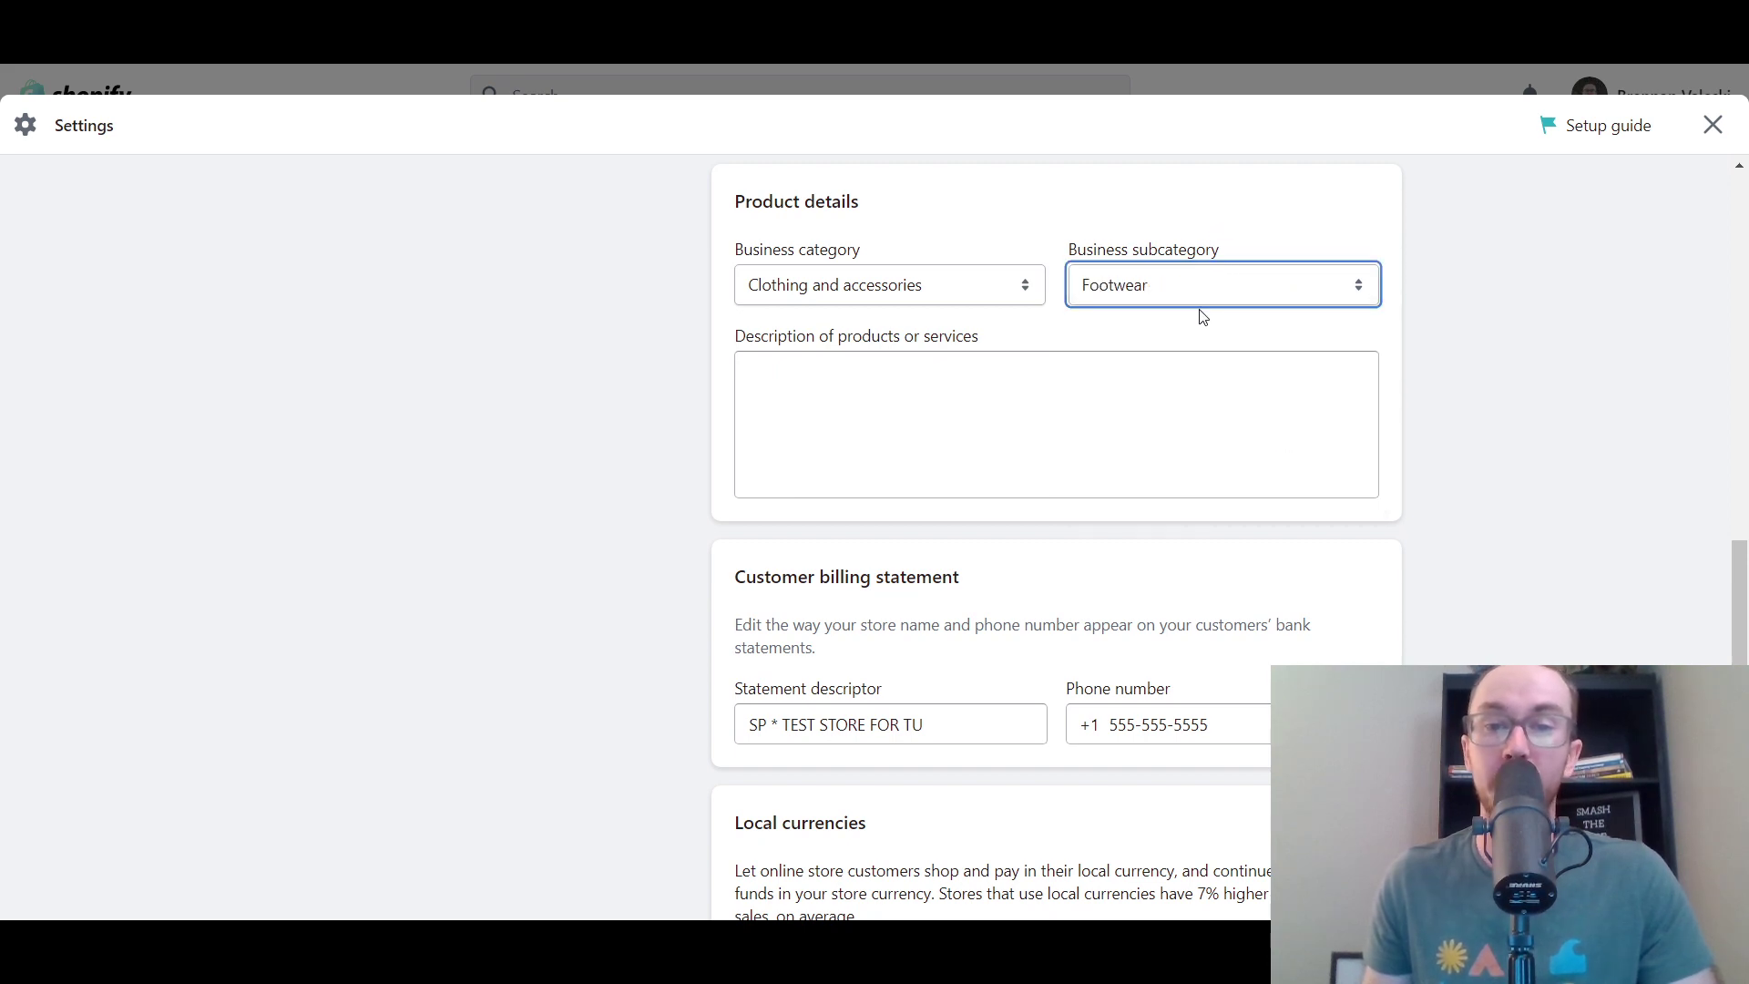
Switch the business category to Financial services, trying the subcategories Financial institutions and Automated cash disburse
left_click(901, 277)
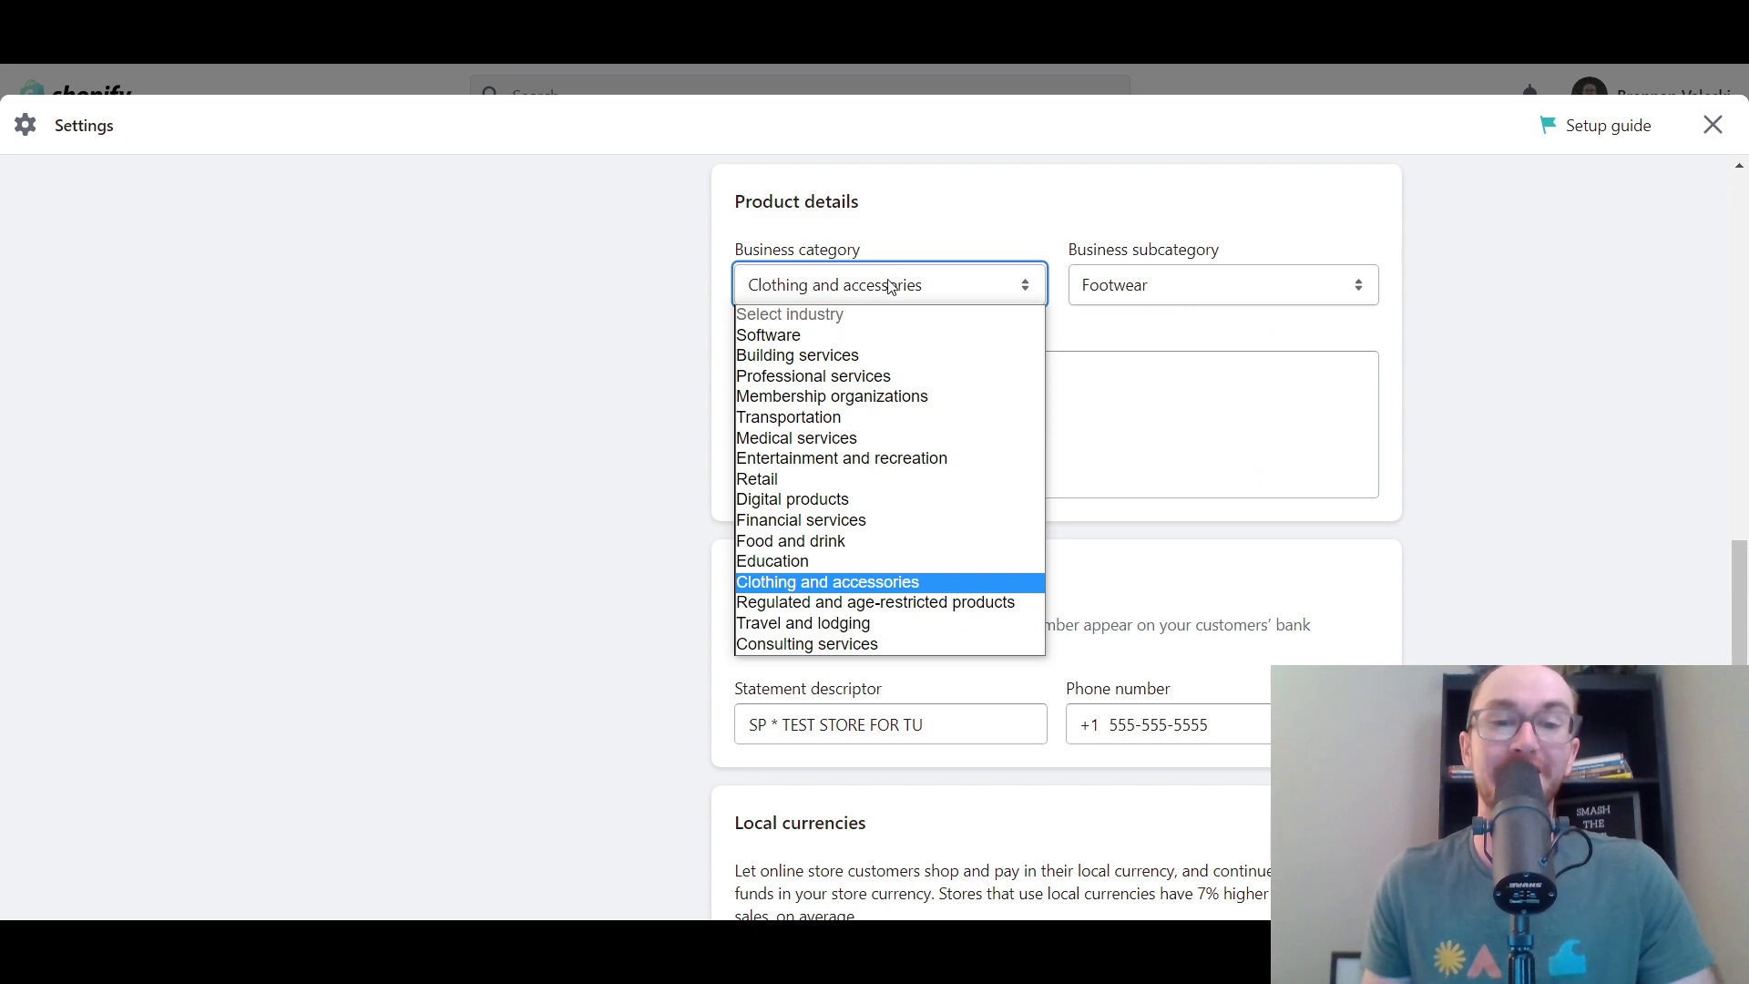
left_click(907, 518)
left_click(1140, 278)
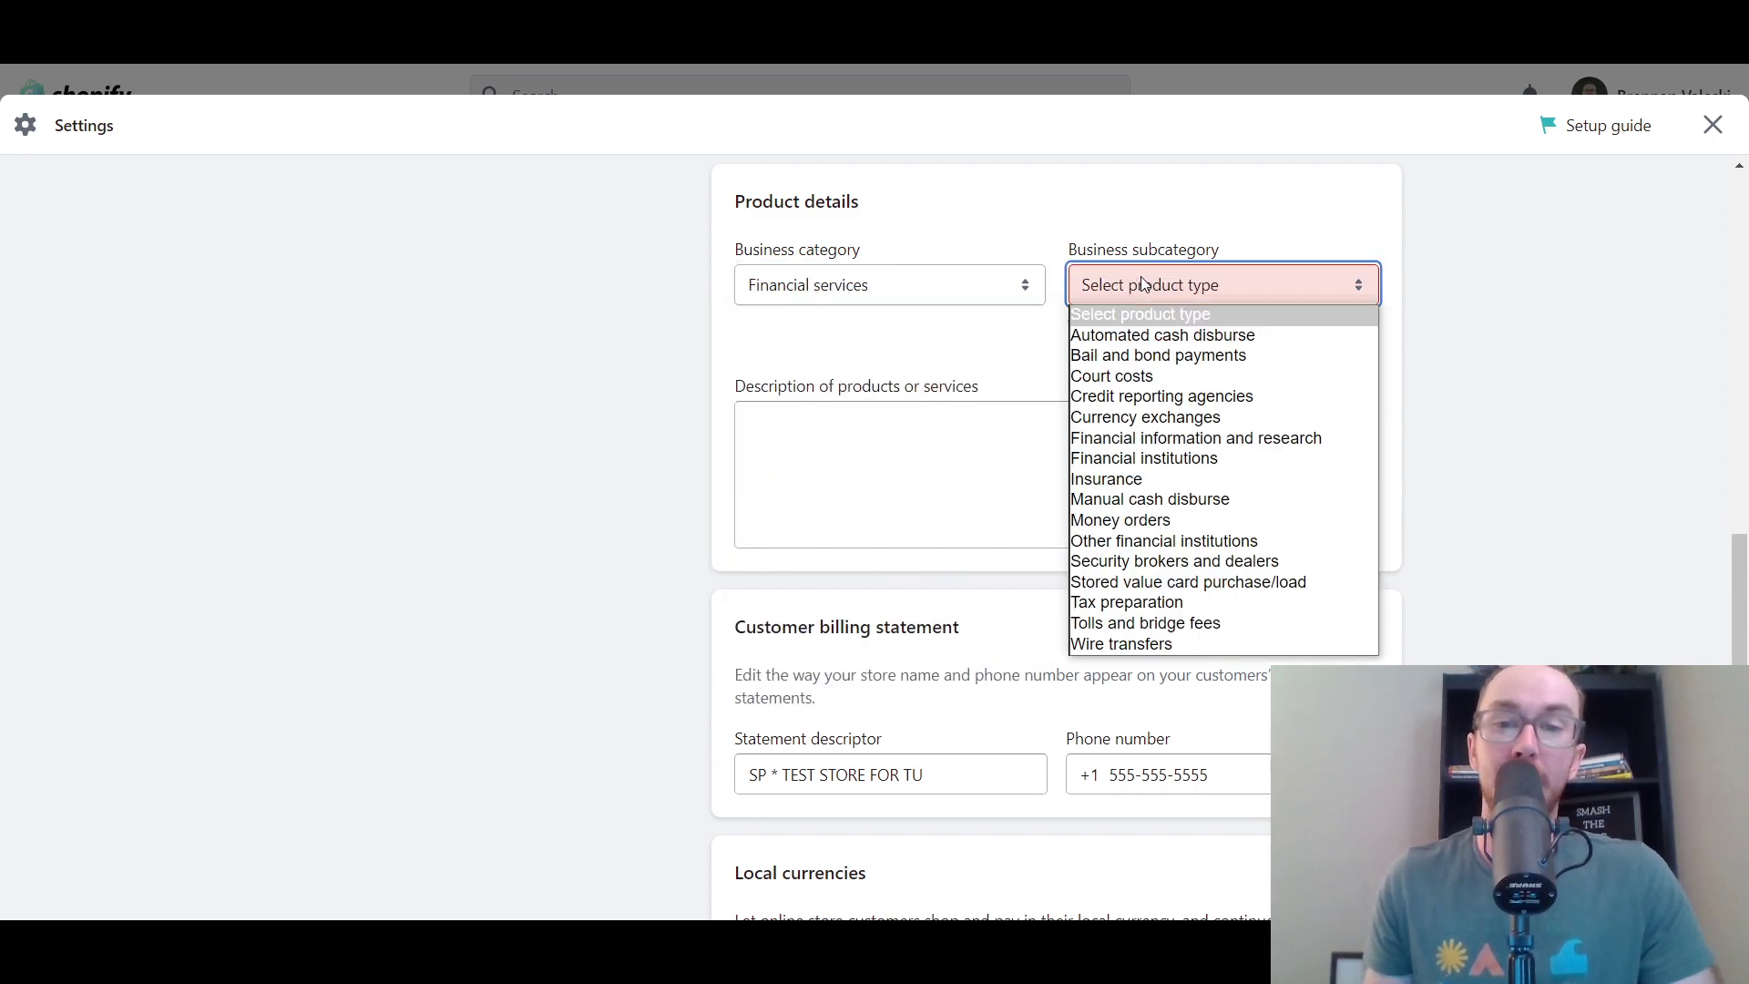
left_click(1134, 459)
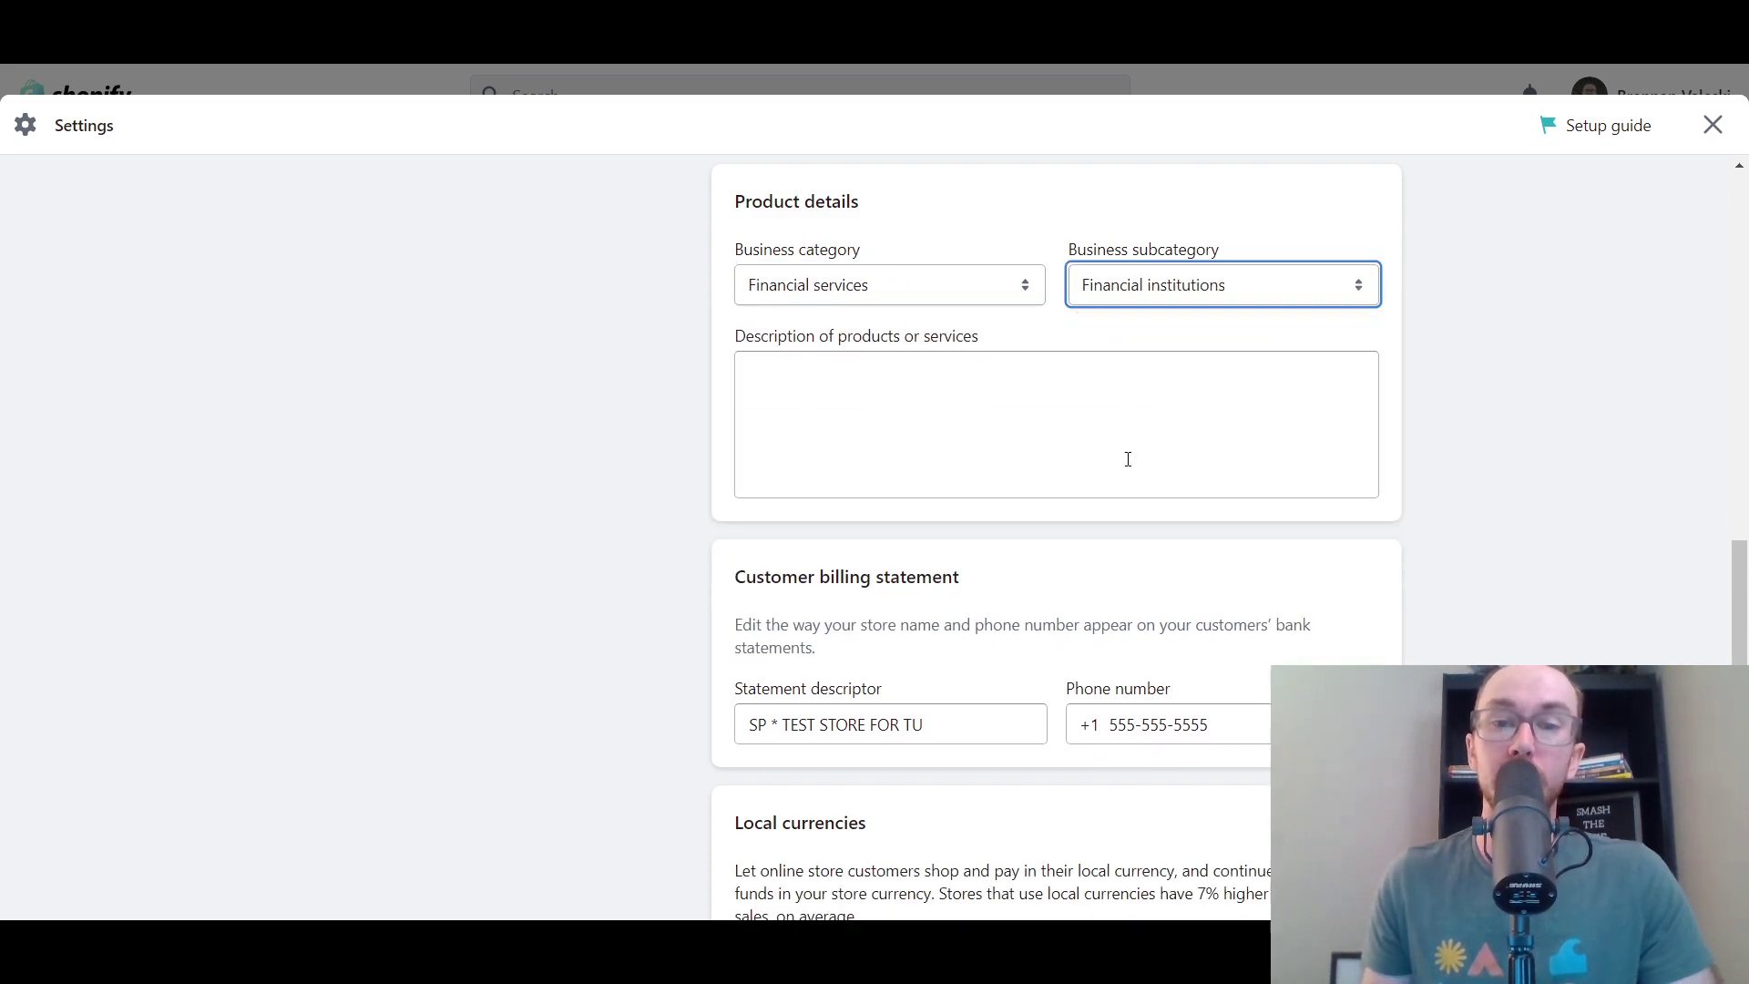
left_click(1127, 287)
left_click(1131, 335)
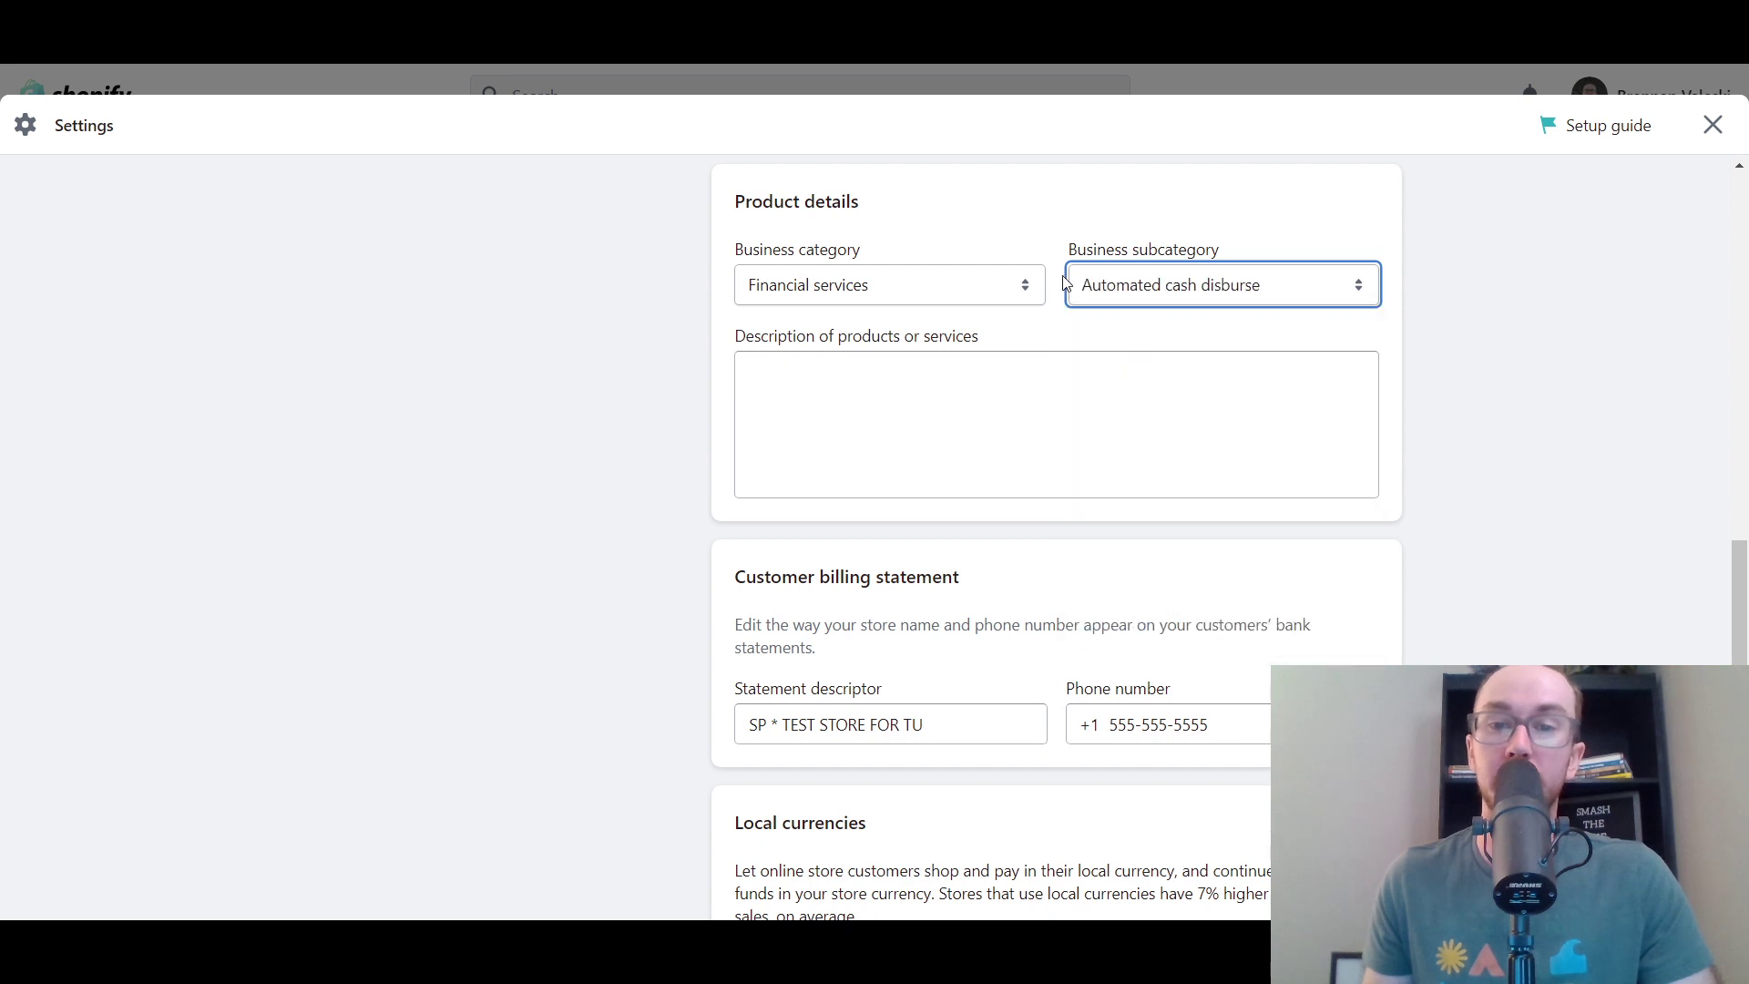
left_click(1134, 301)
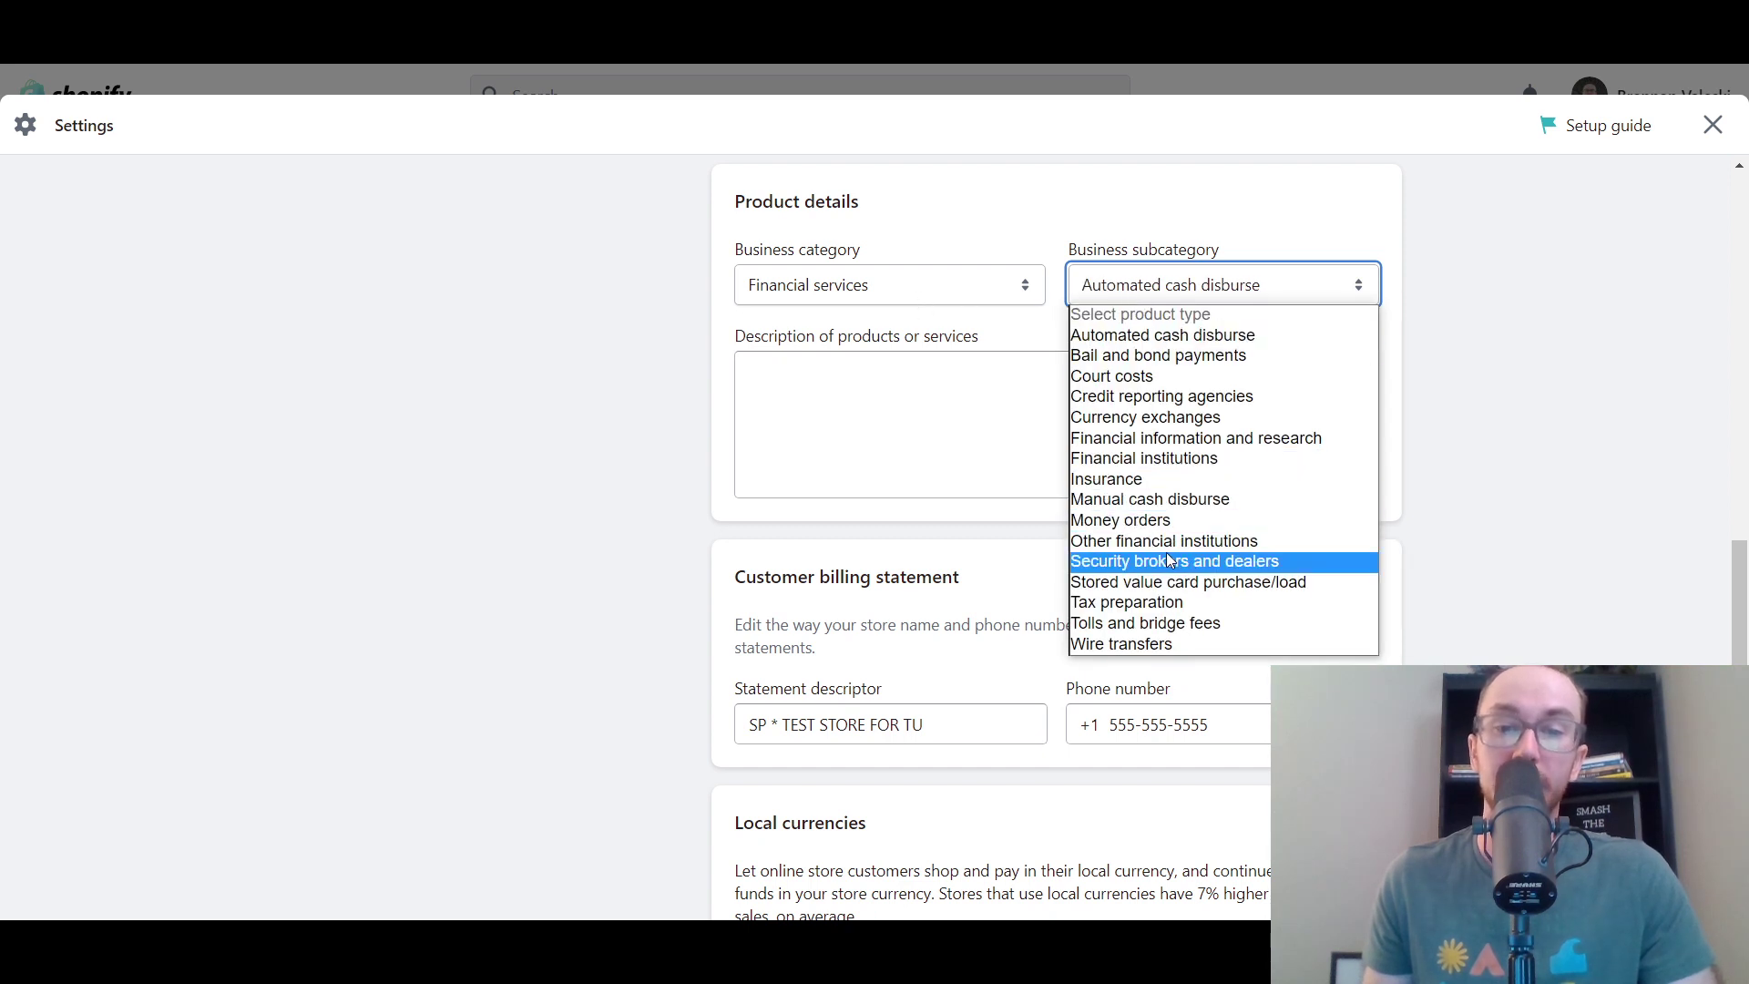
Set the business category to Entertainment and recreation with Movie theaters as the subcategory
left_click(888, 285)
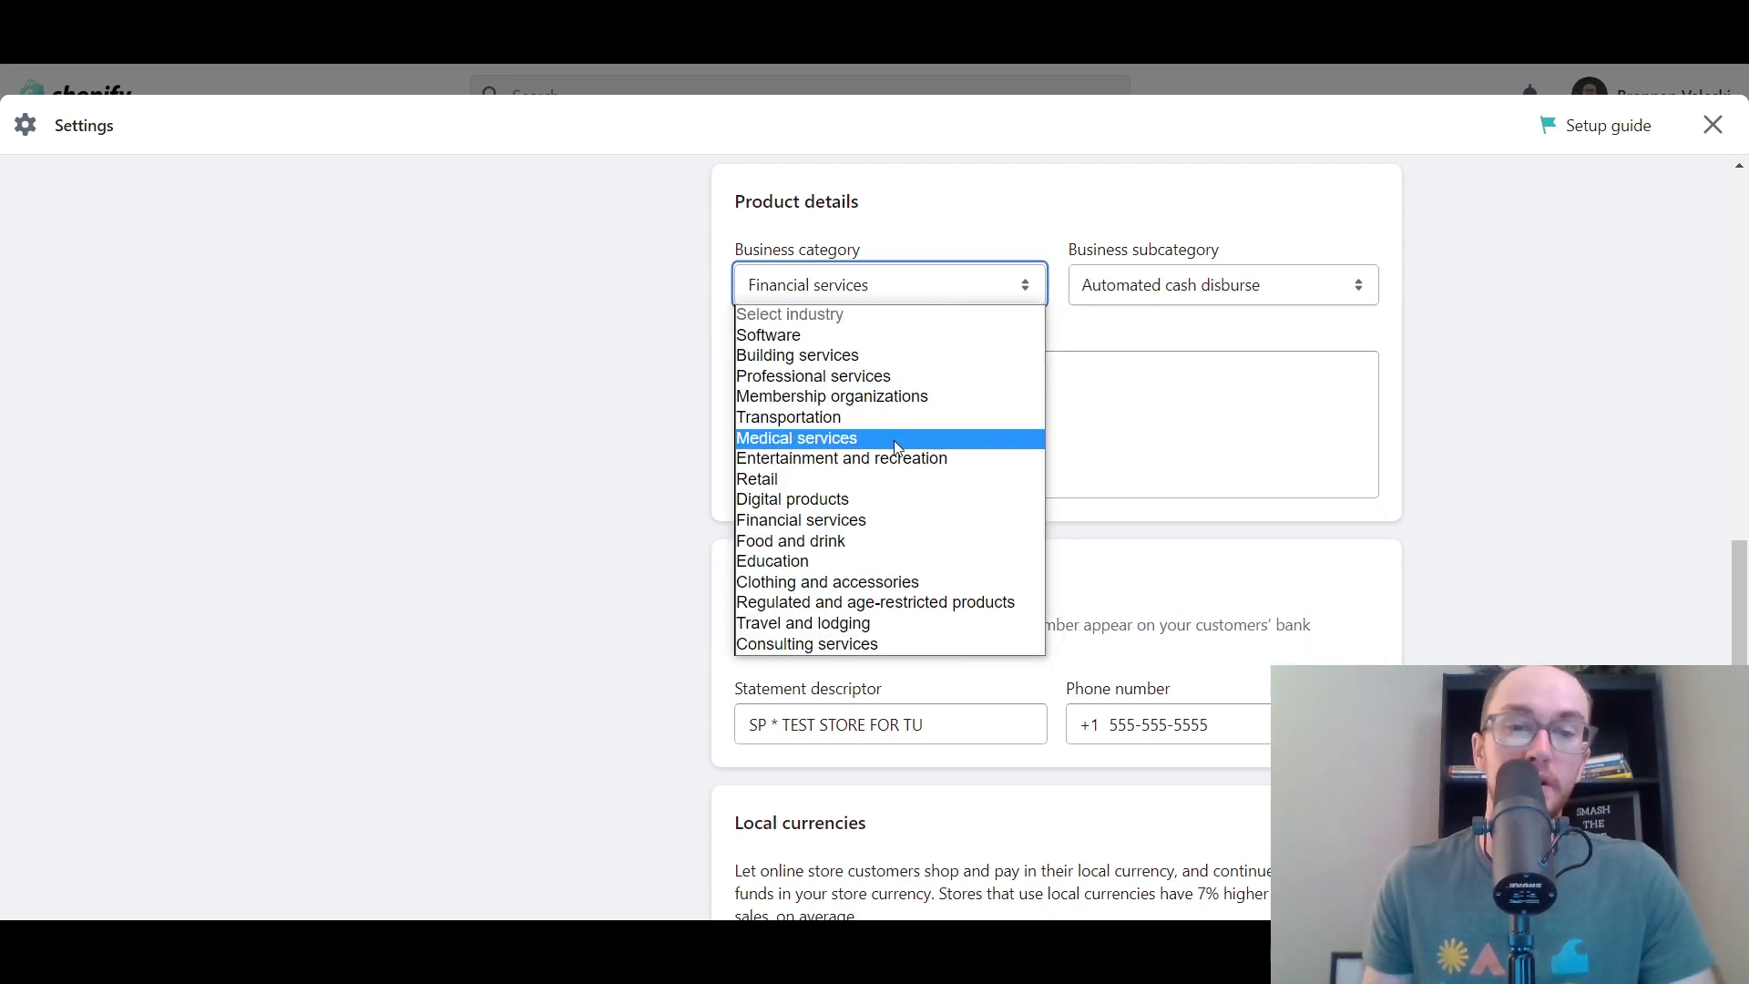
left_click(899, 461)
left_click(1175, 285)
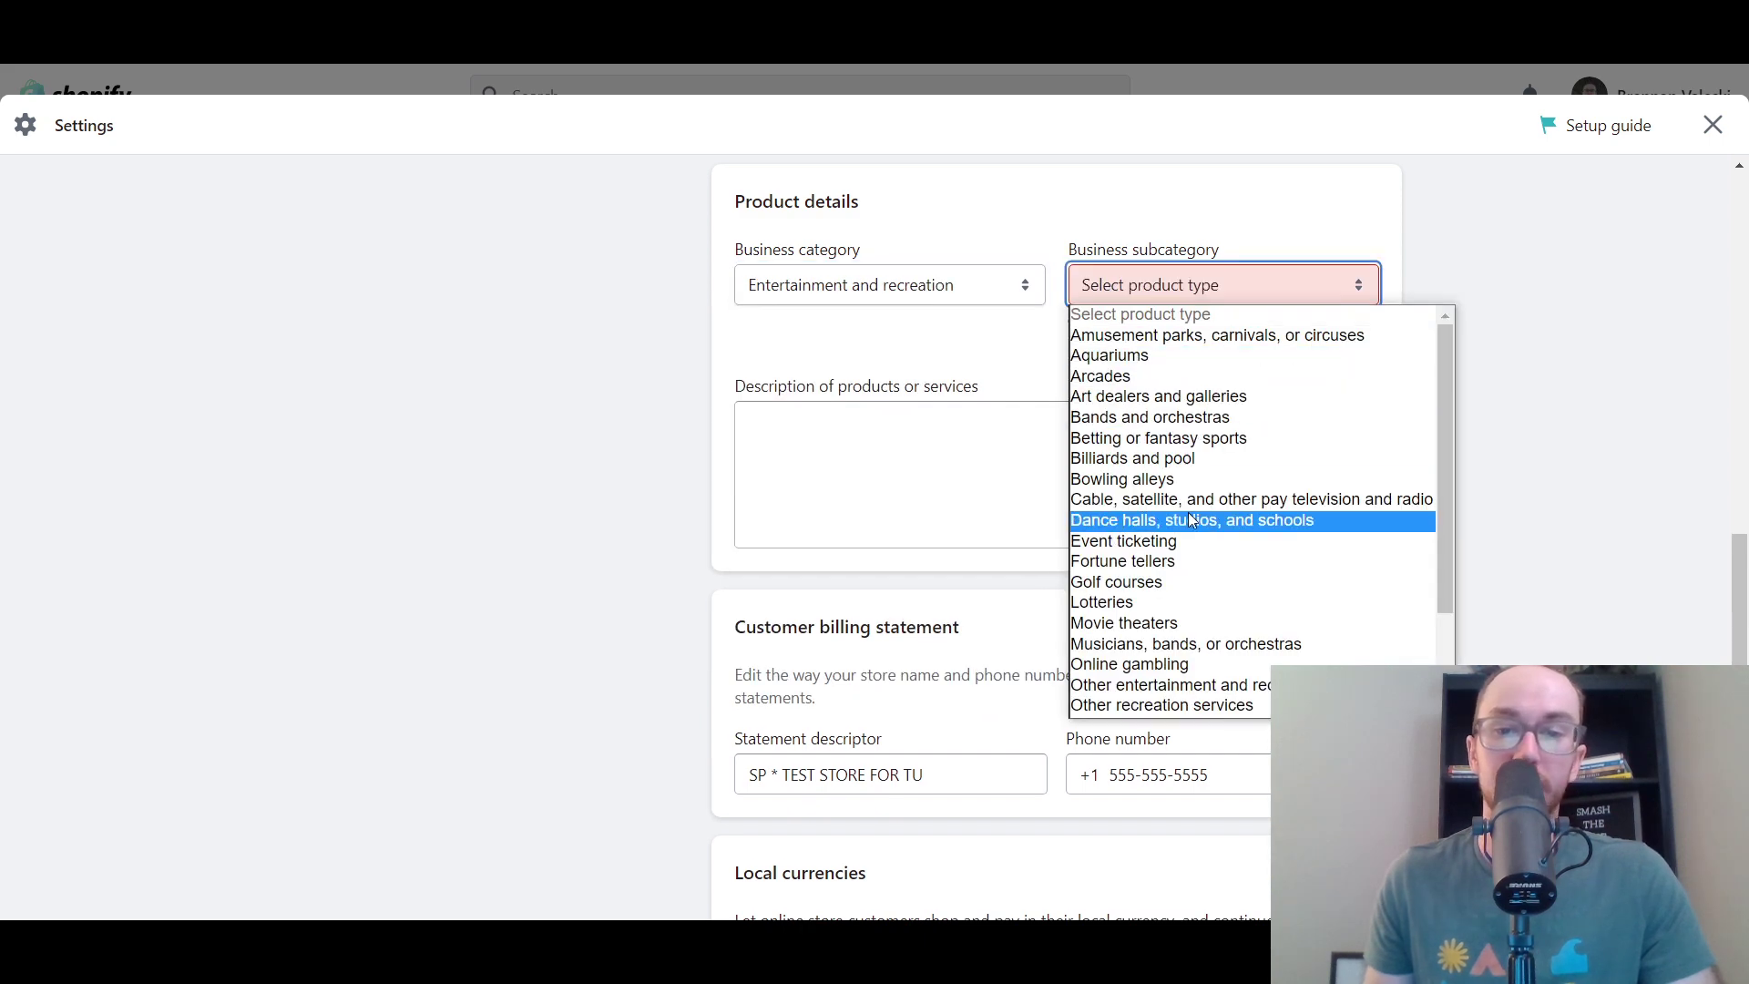
scroll(1156, 588, "down", 2)
left_click(1155, 503)
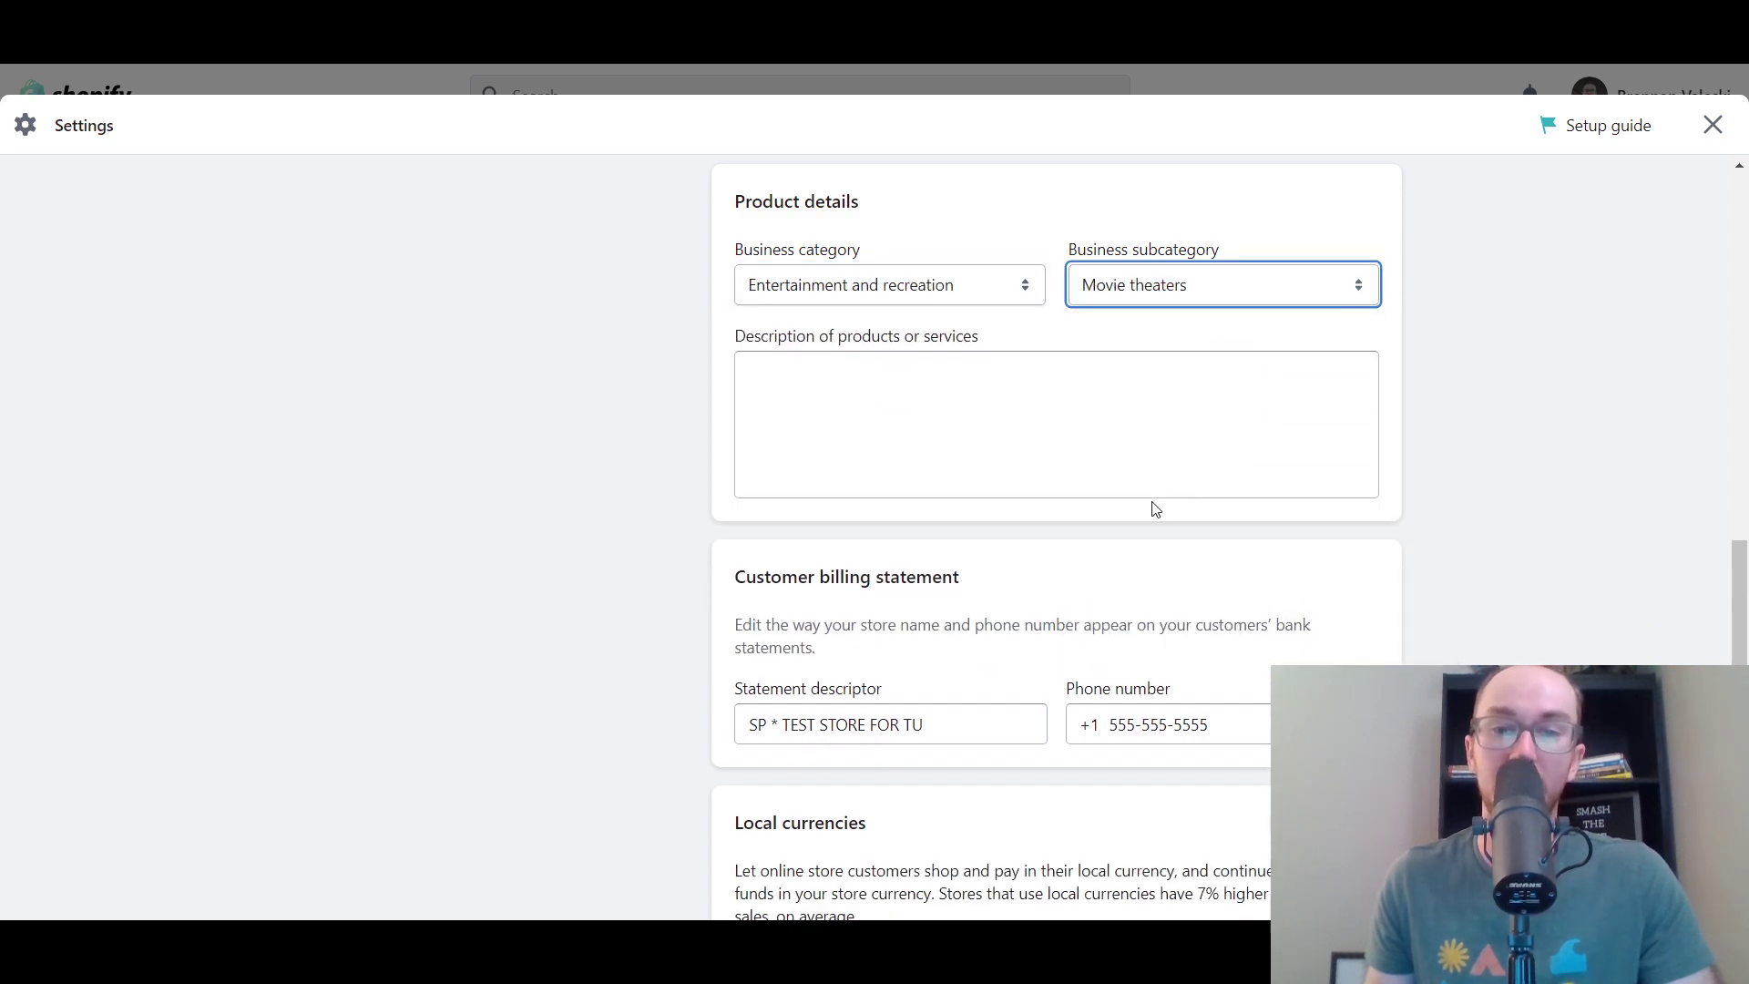
left_click(1088, 334)
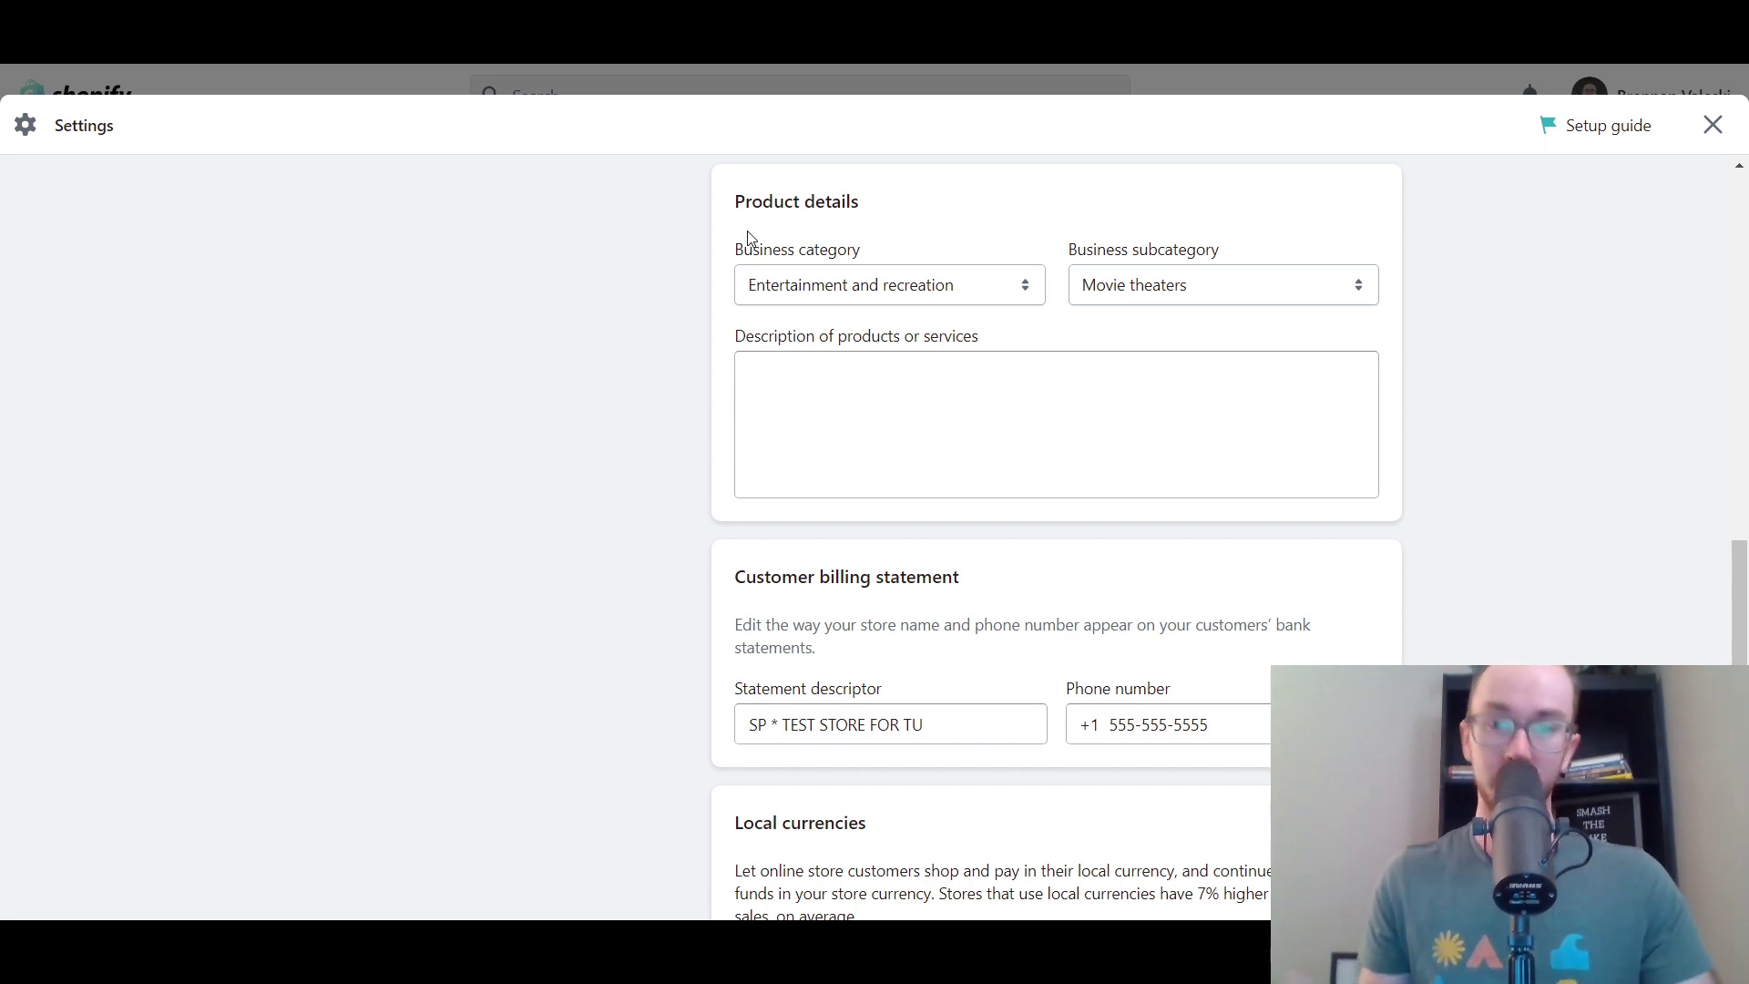
Set the business category to Food and drink and the subcategory to Bakeries, and point out the description of products or services field
left_click(784, 285)
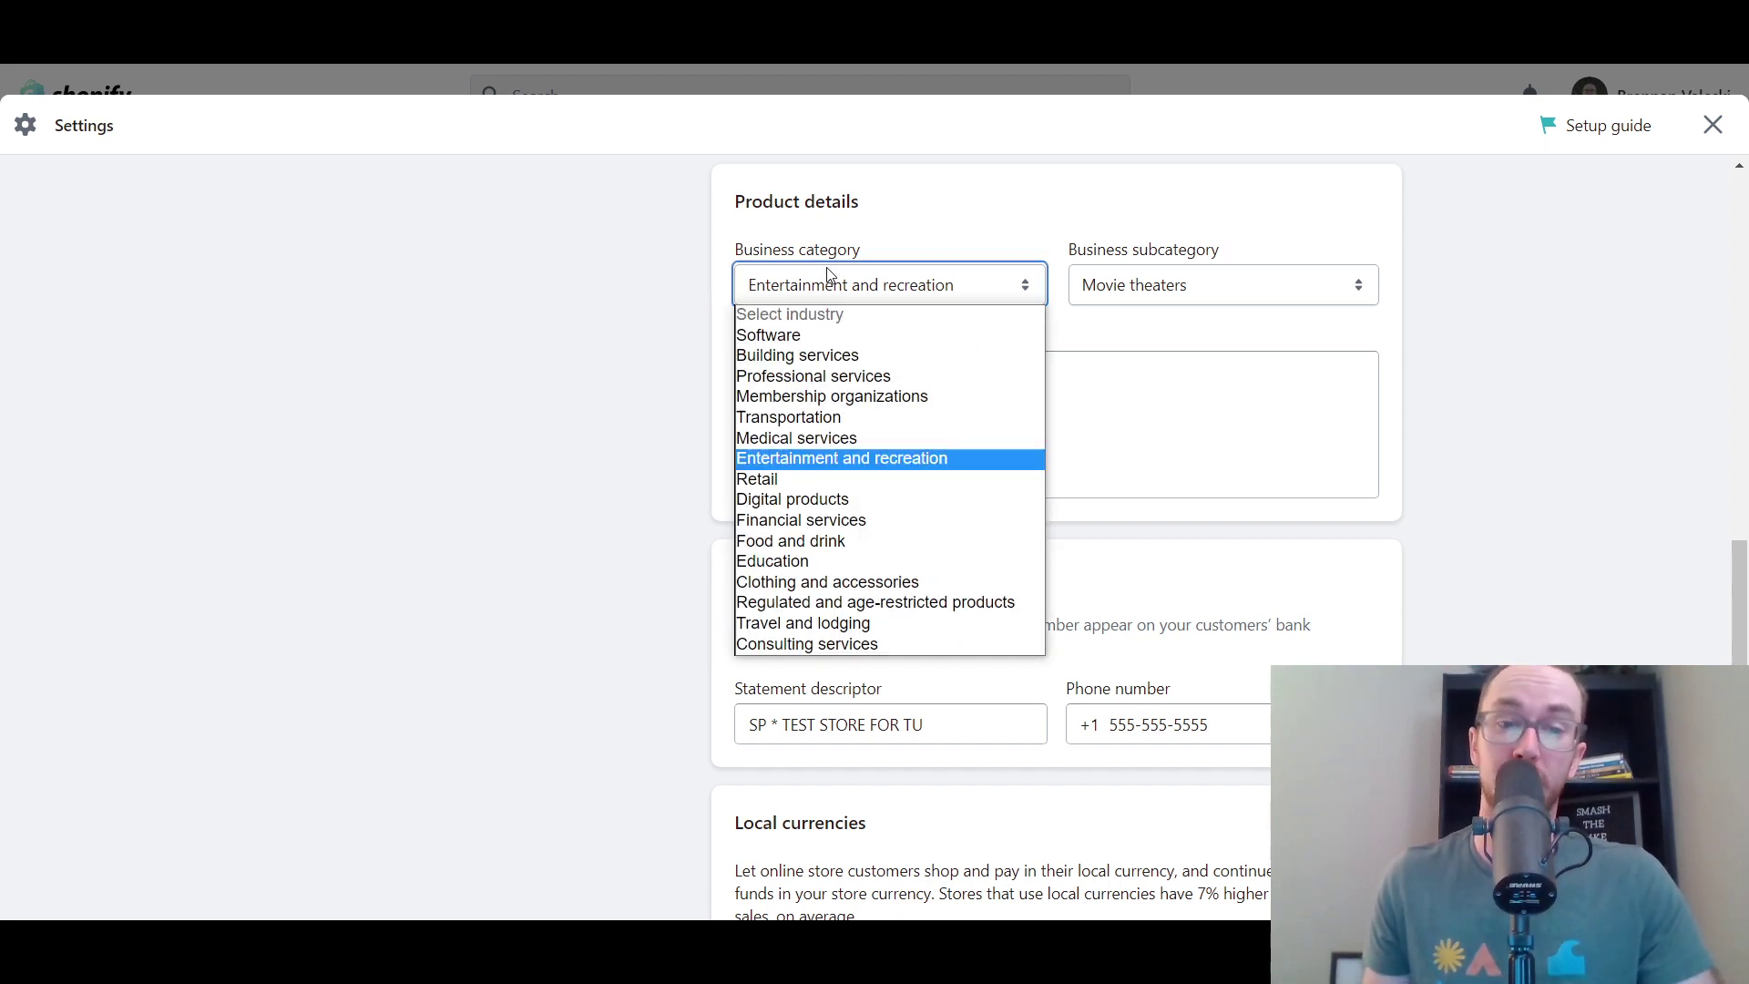
left_click(876, 540)
left_click(1111, 299)
left_click(1128, 334)
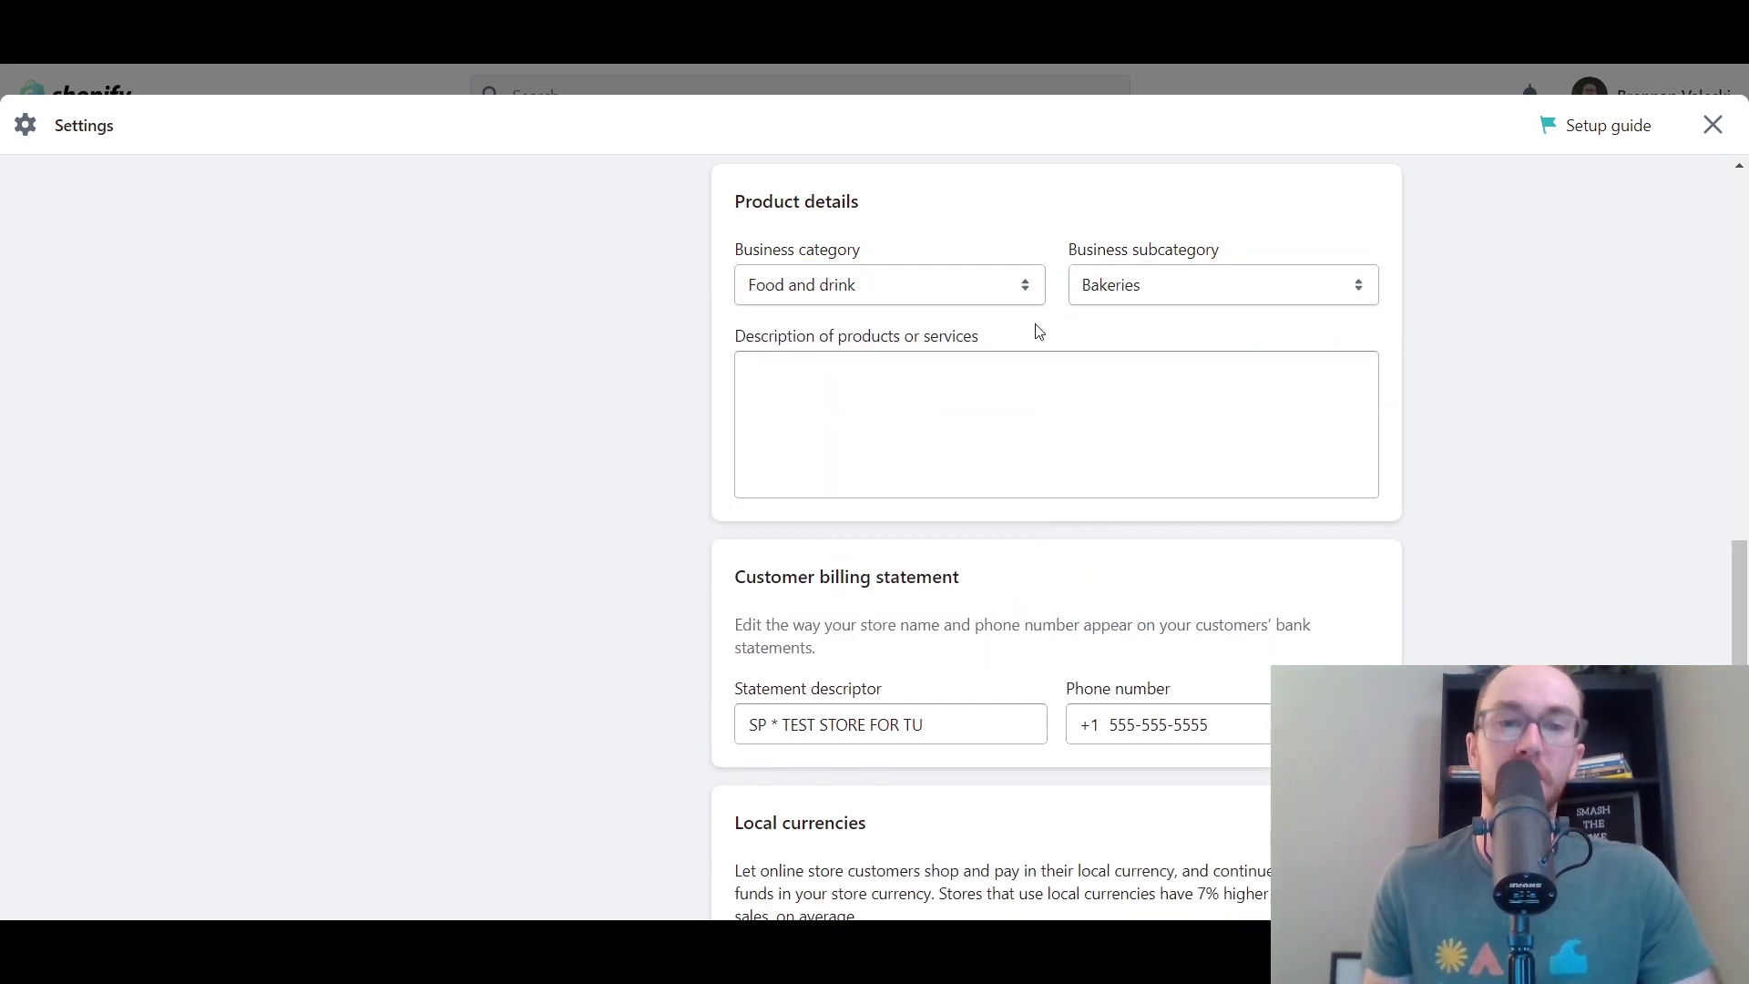
left_click_drag(734, 336, 983, 327)
left_click(1161, 324)
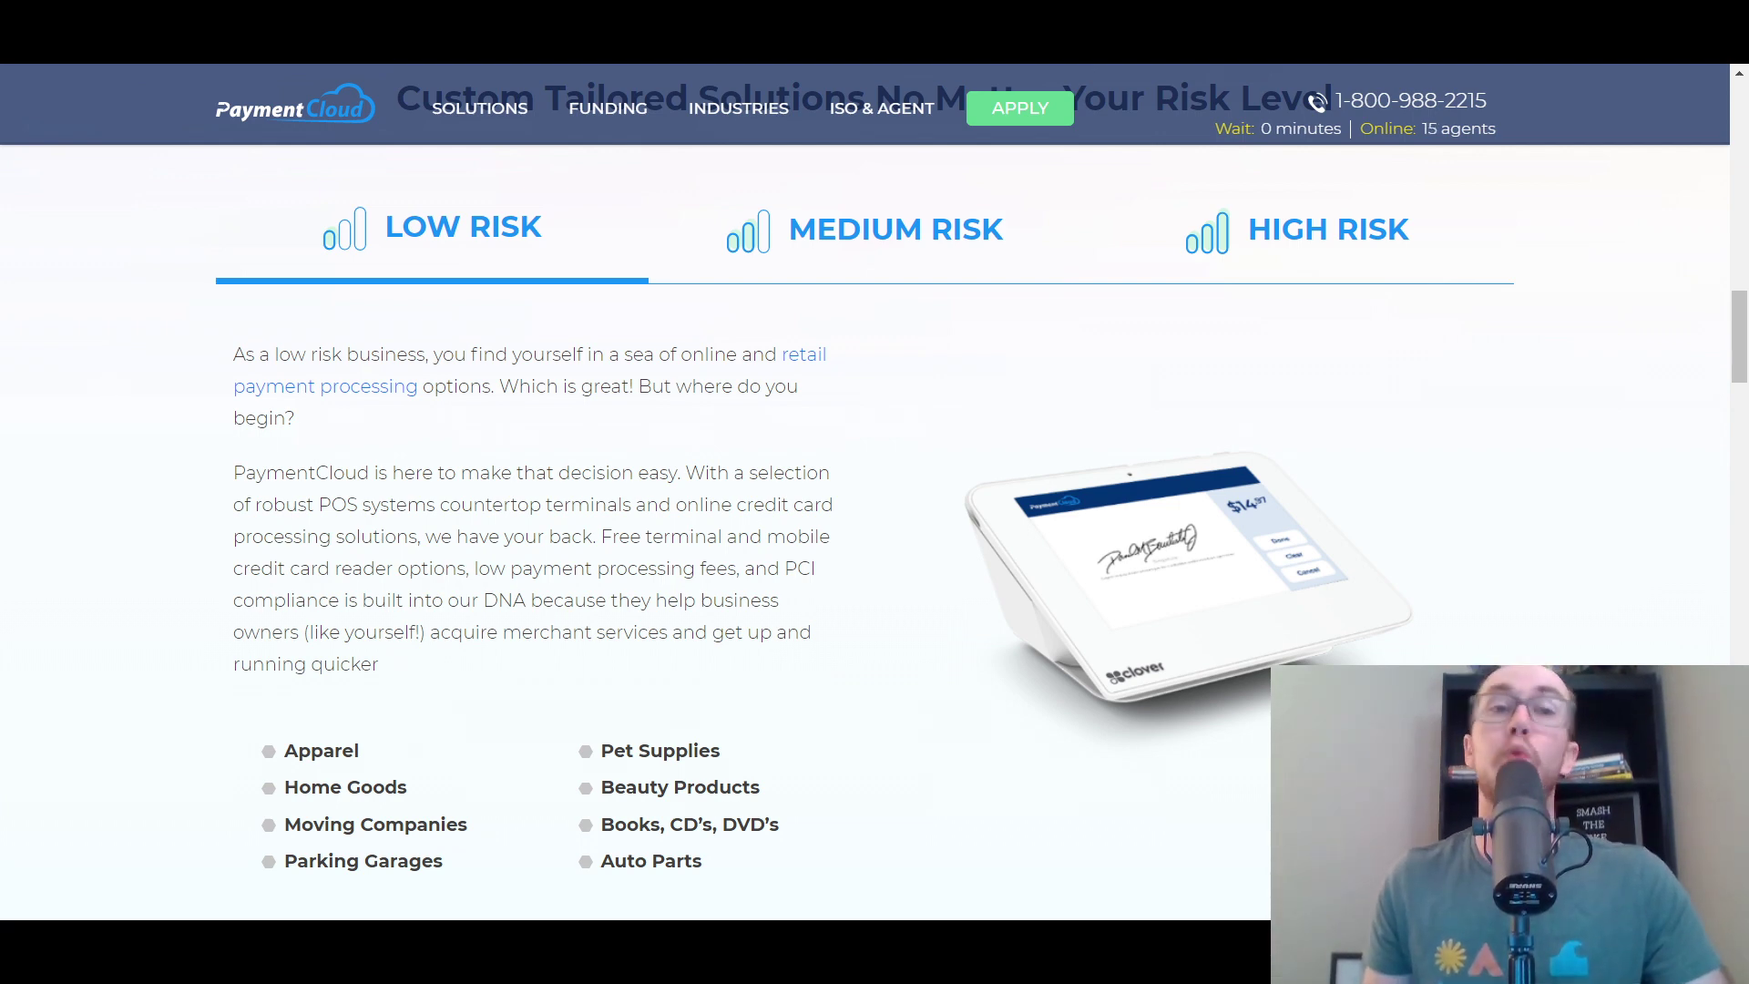
Switch to the PaymentCloud website and examine which business types it lists under medium risk and high risk
left_click(300, 50)
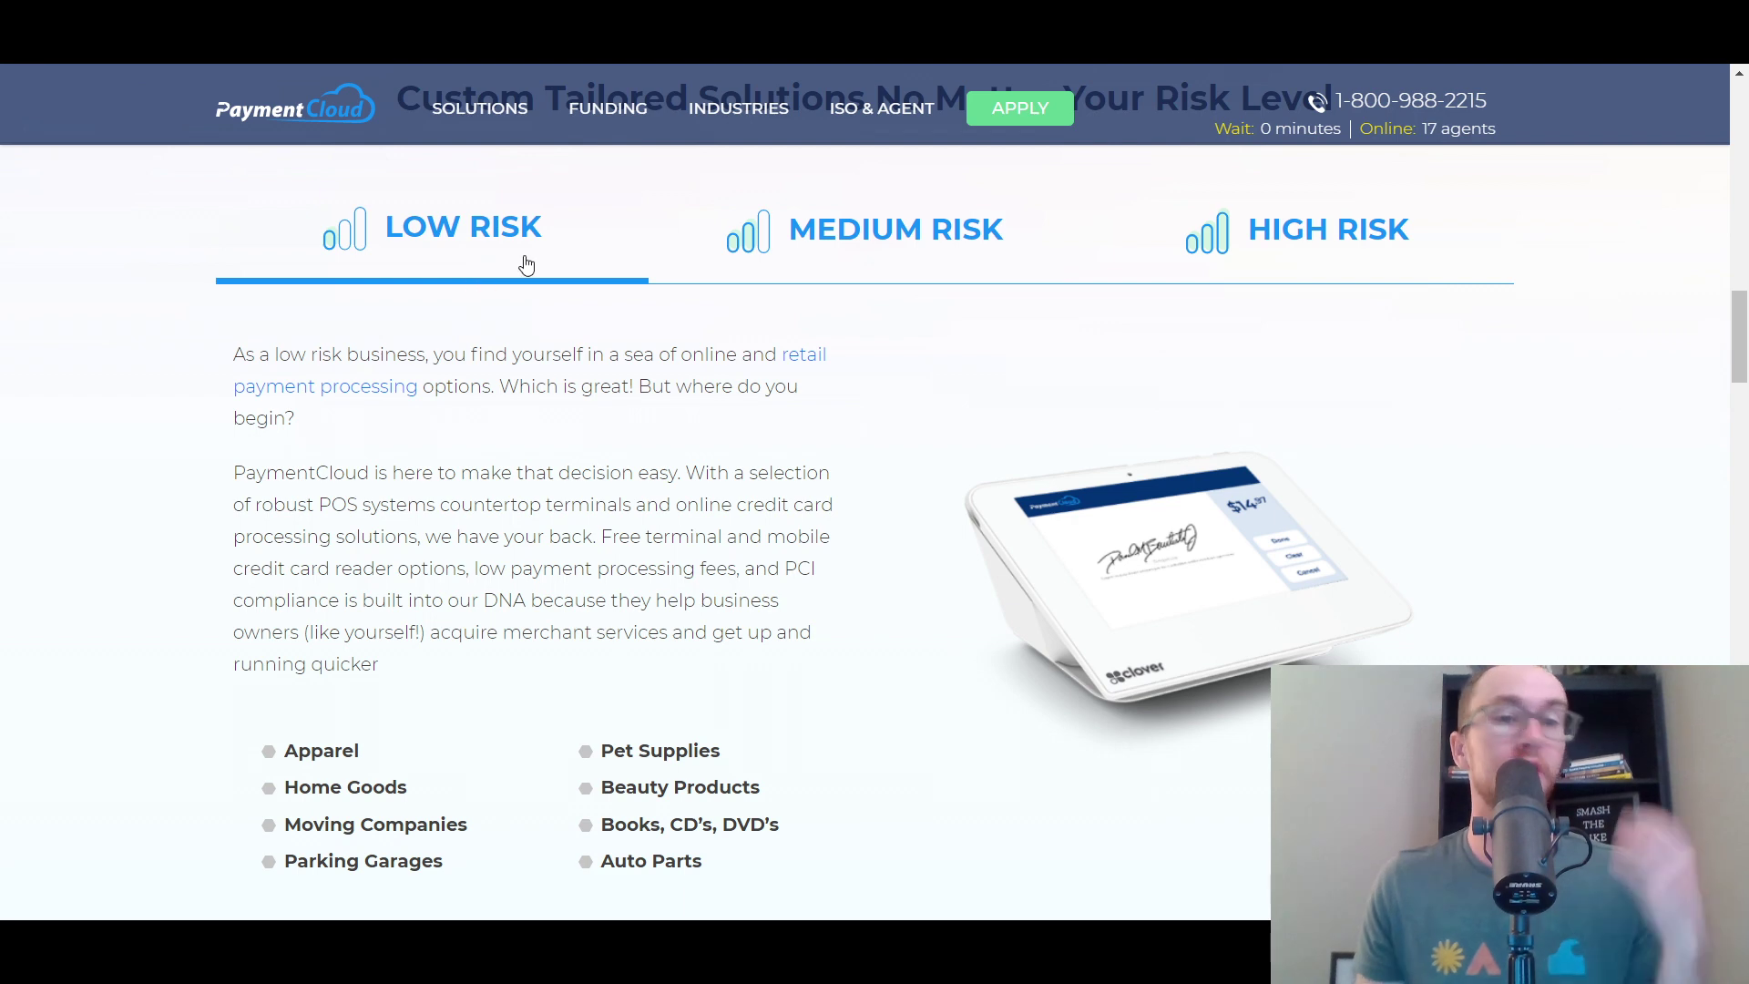
left_click(892, 226)
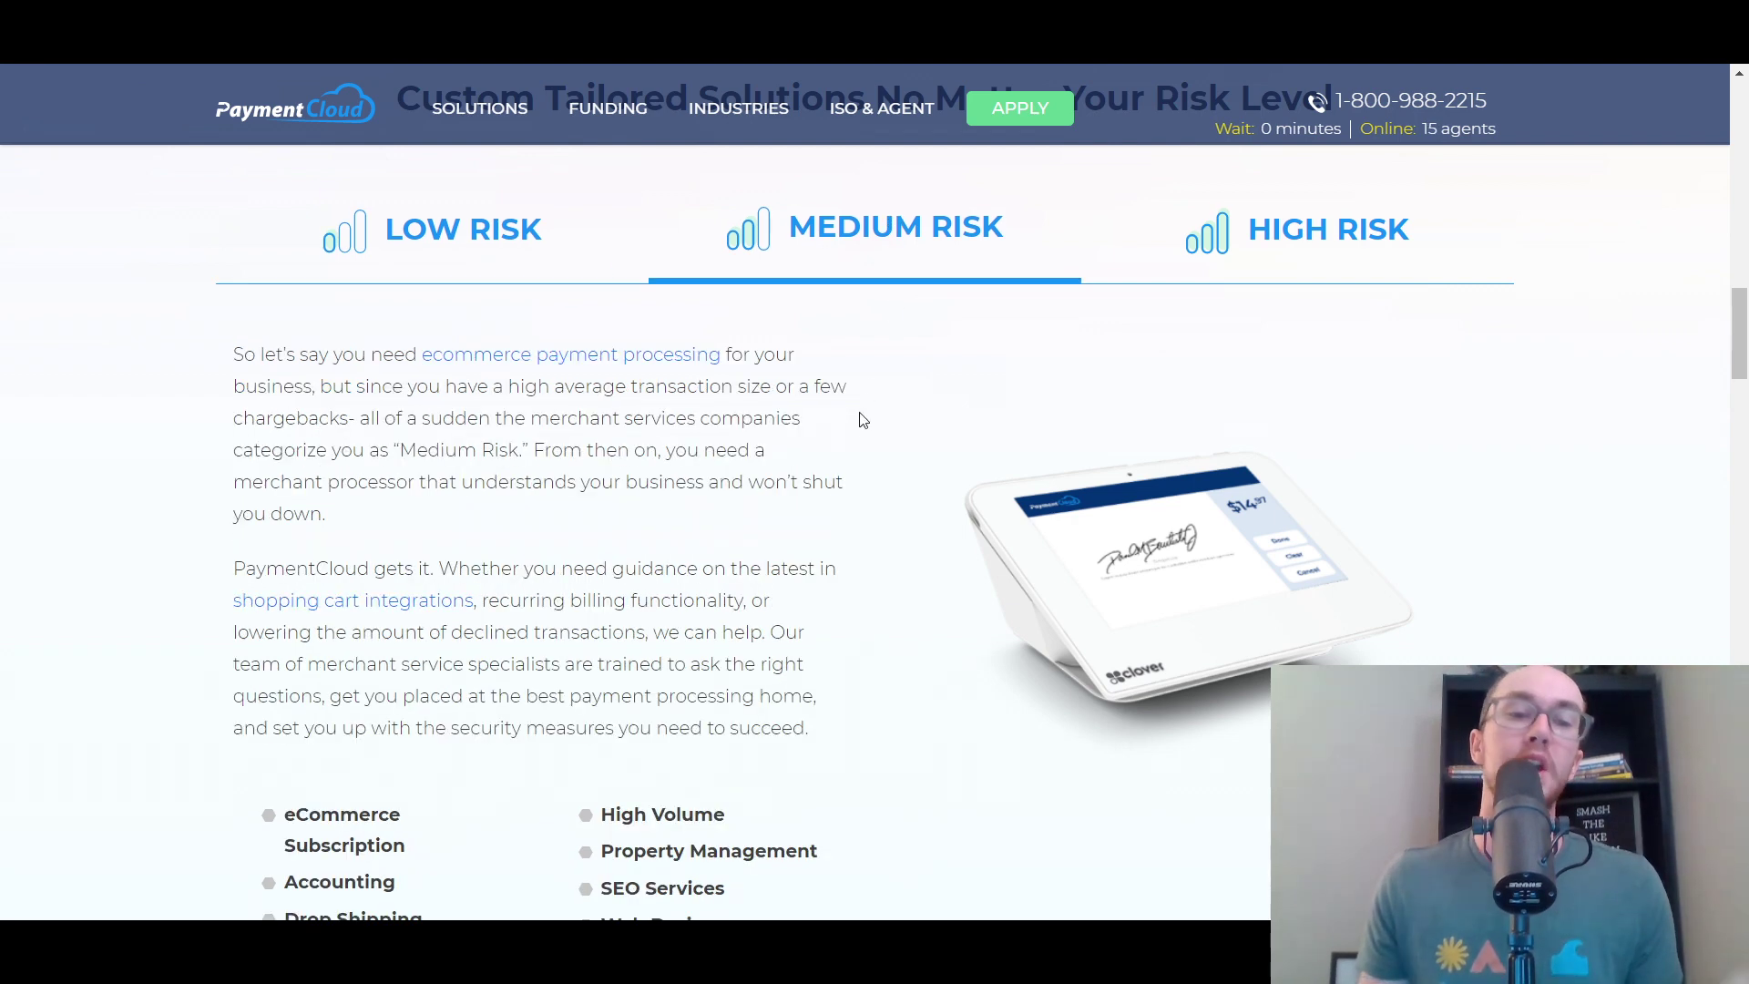
left_click_drag(1742, 334, 1742, 345)
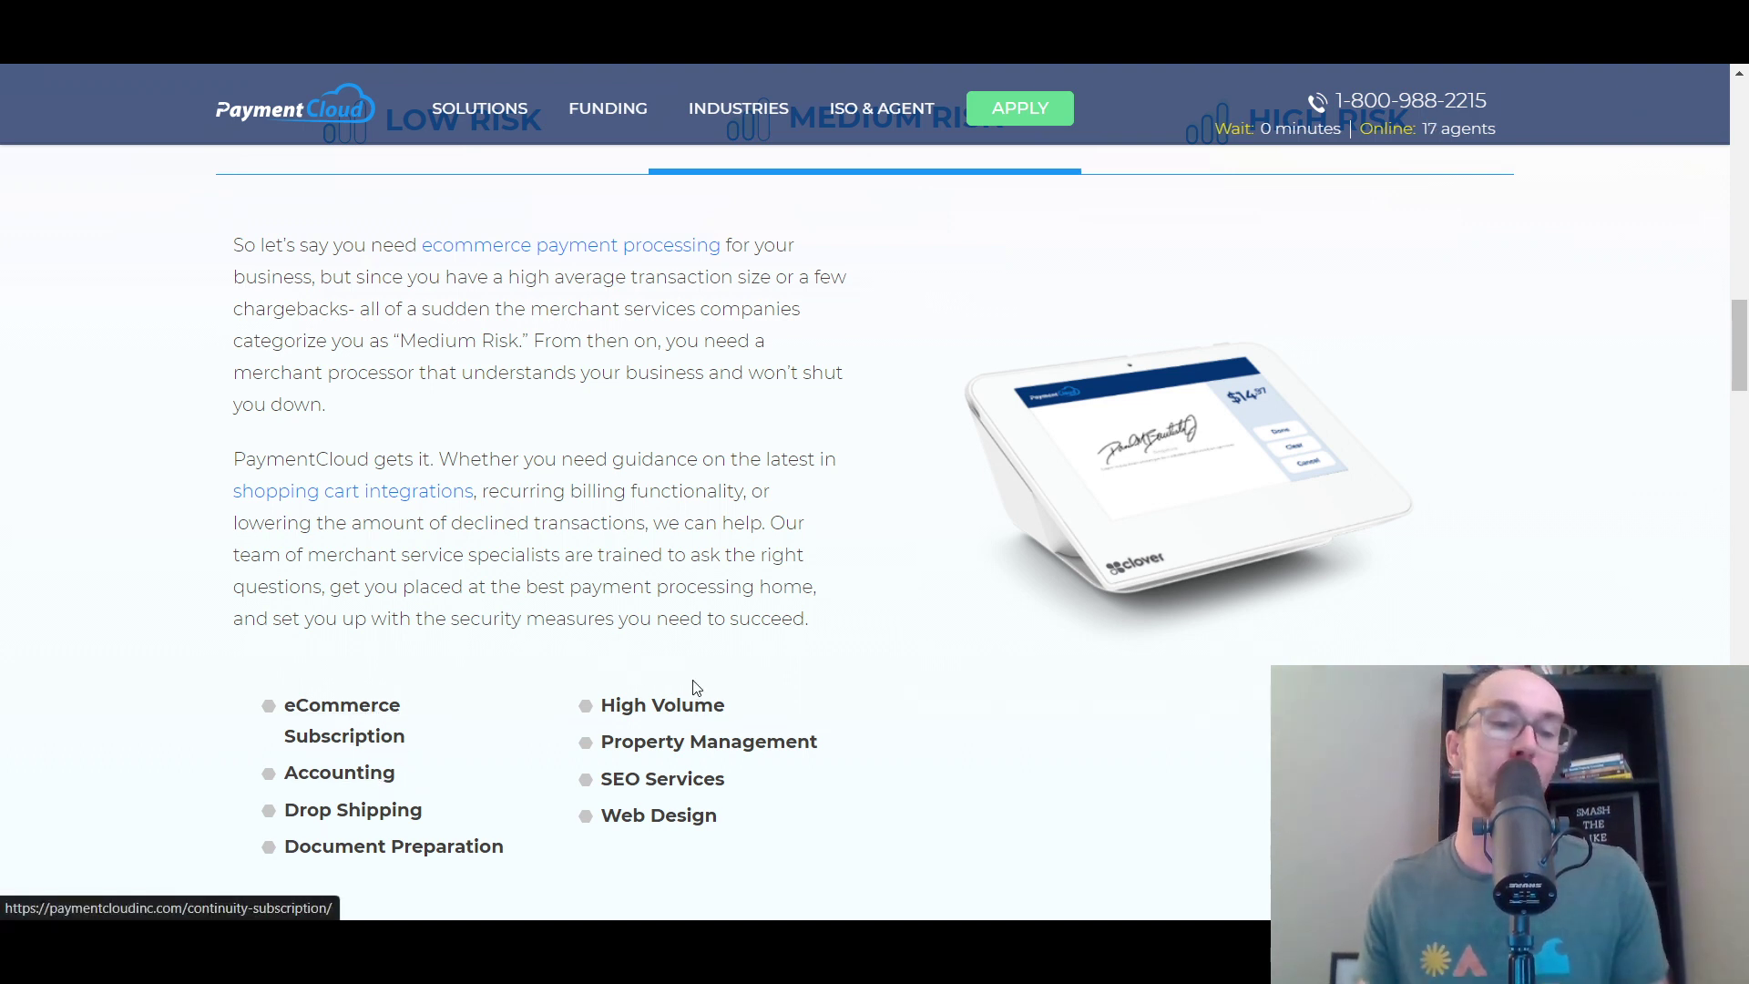
scroll(546, 749, "up", 1)
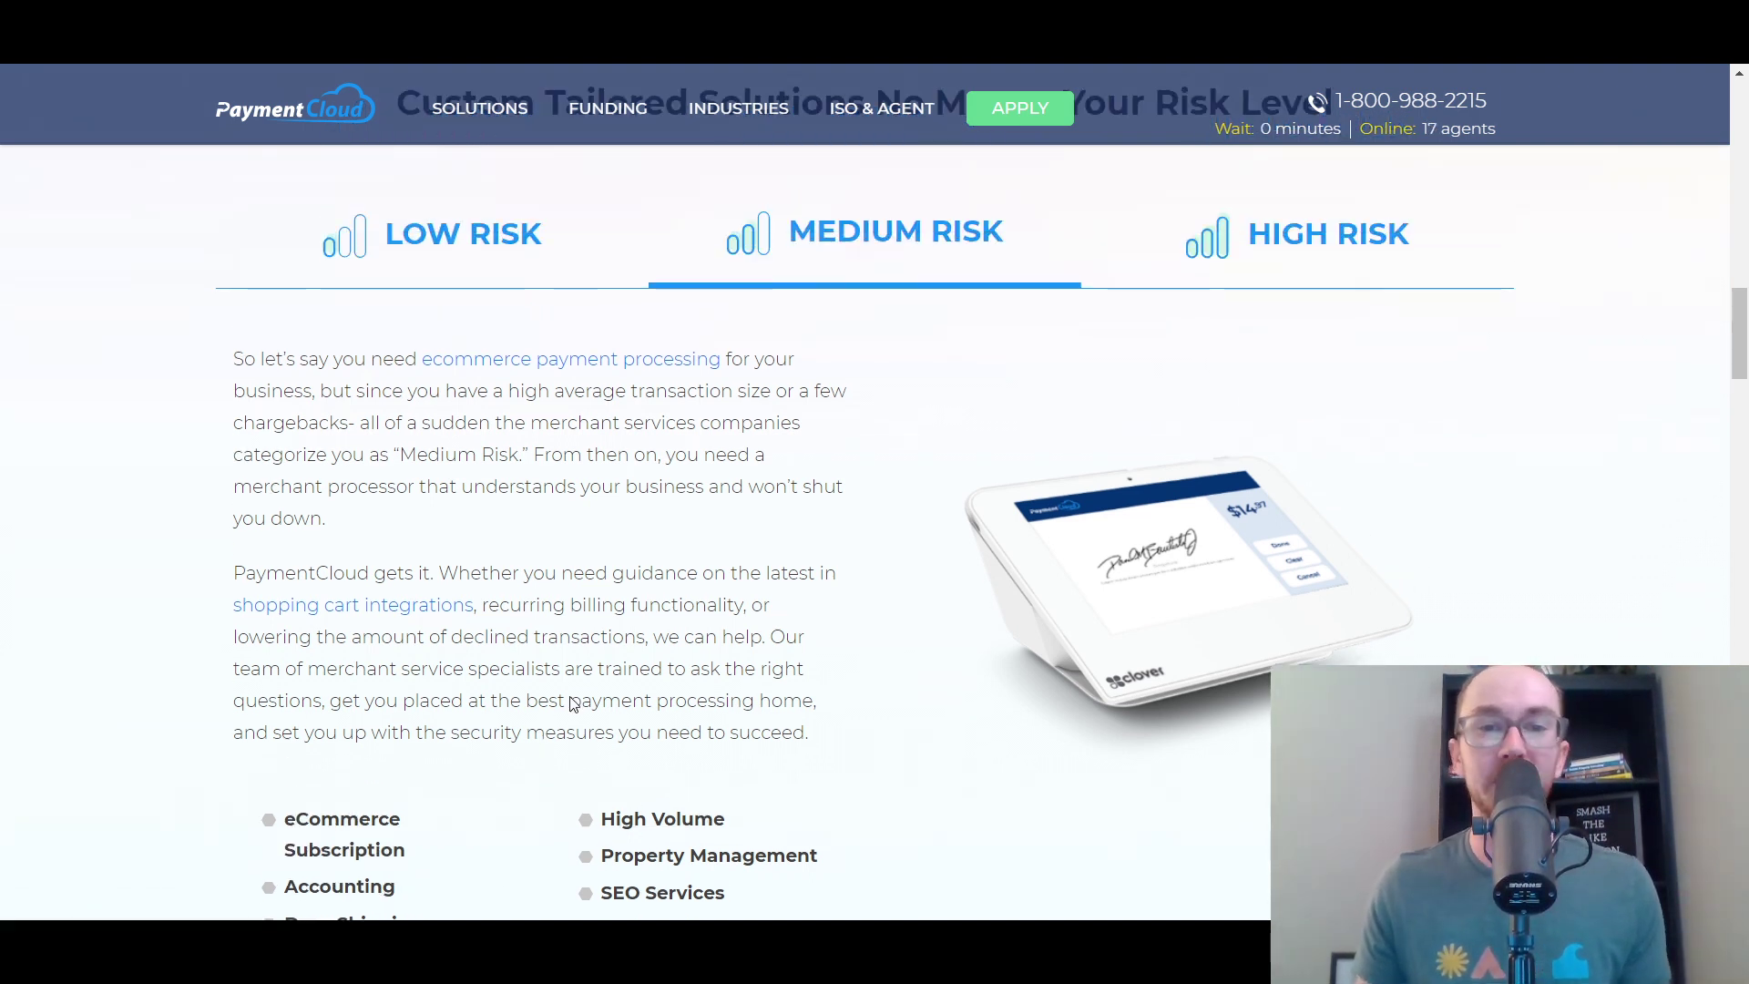
left_click(1240, 271)
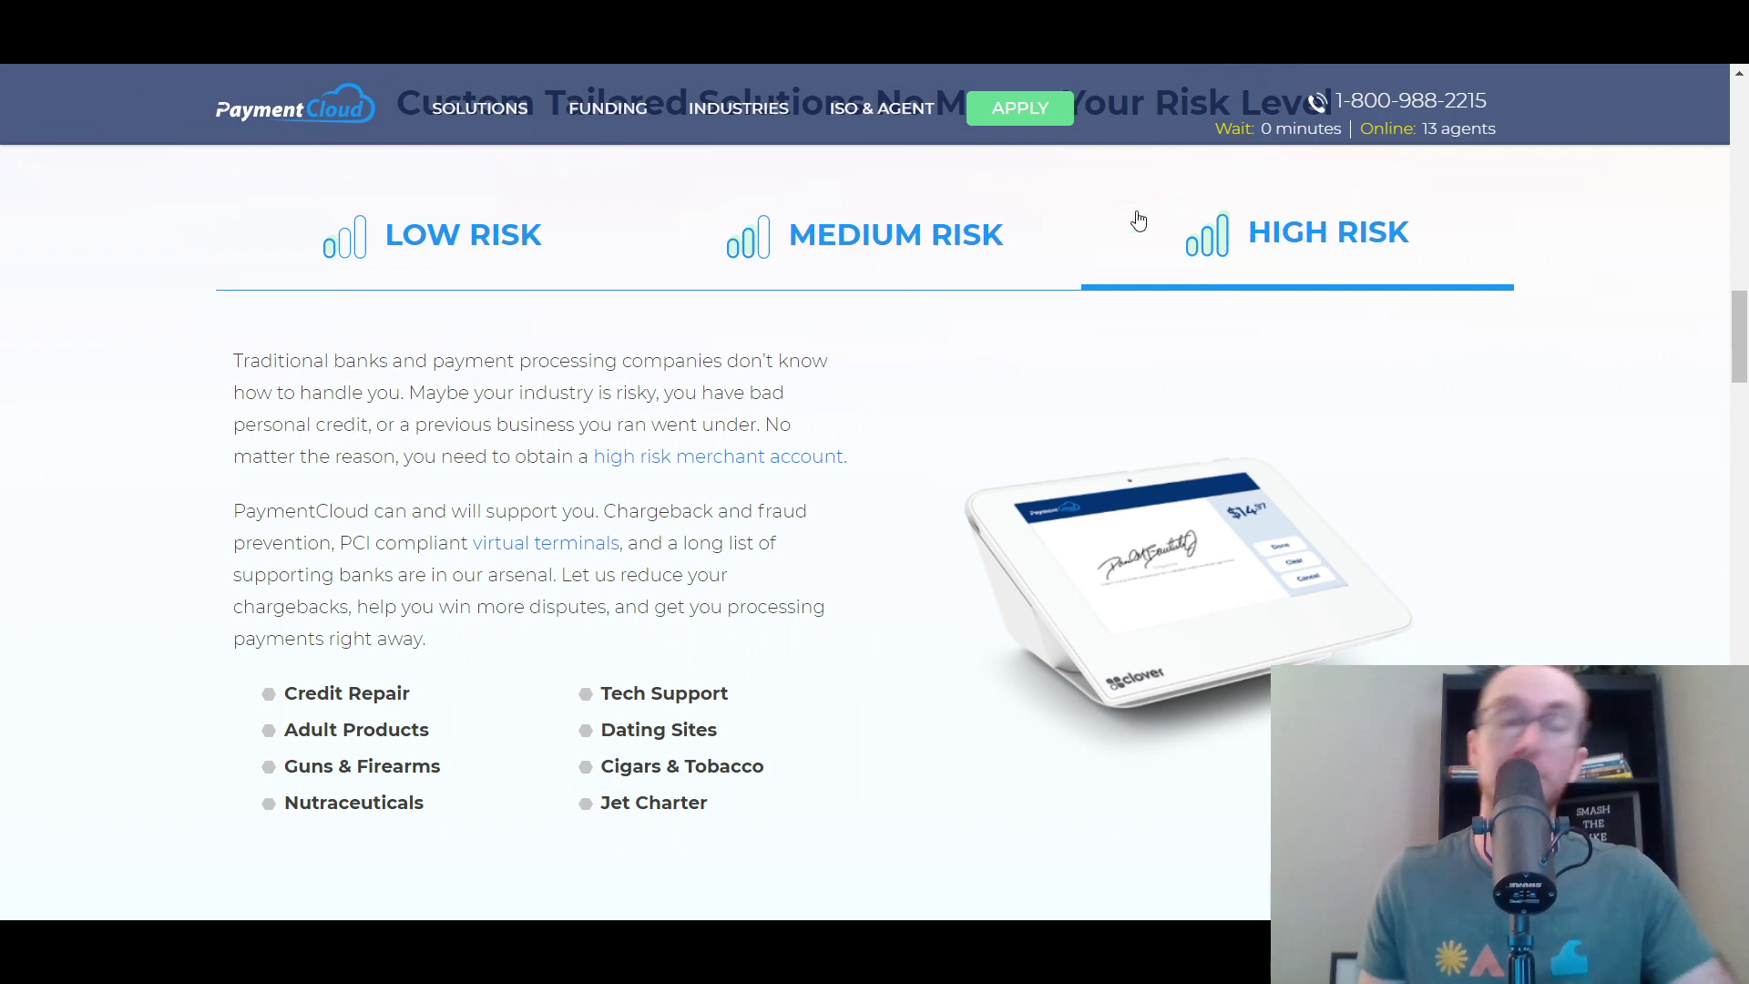
Revisit PaymentCloud's low risk category and reread the medium risk description with its list of industries
left_click(944, 230)
left_click(556, 272)
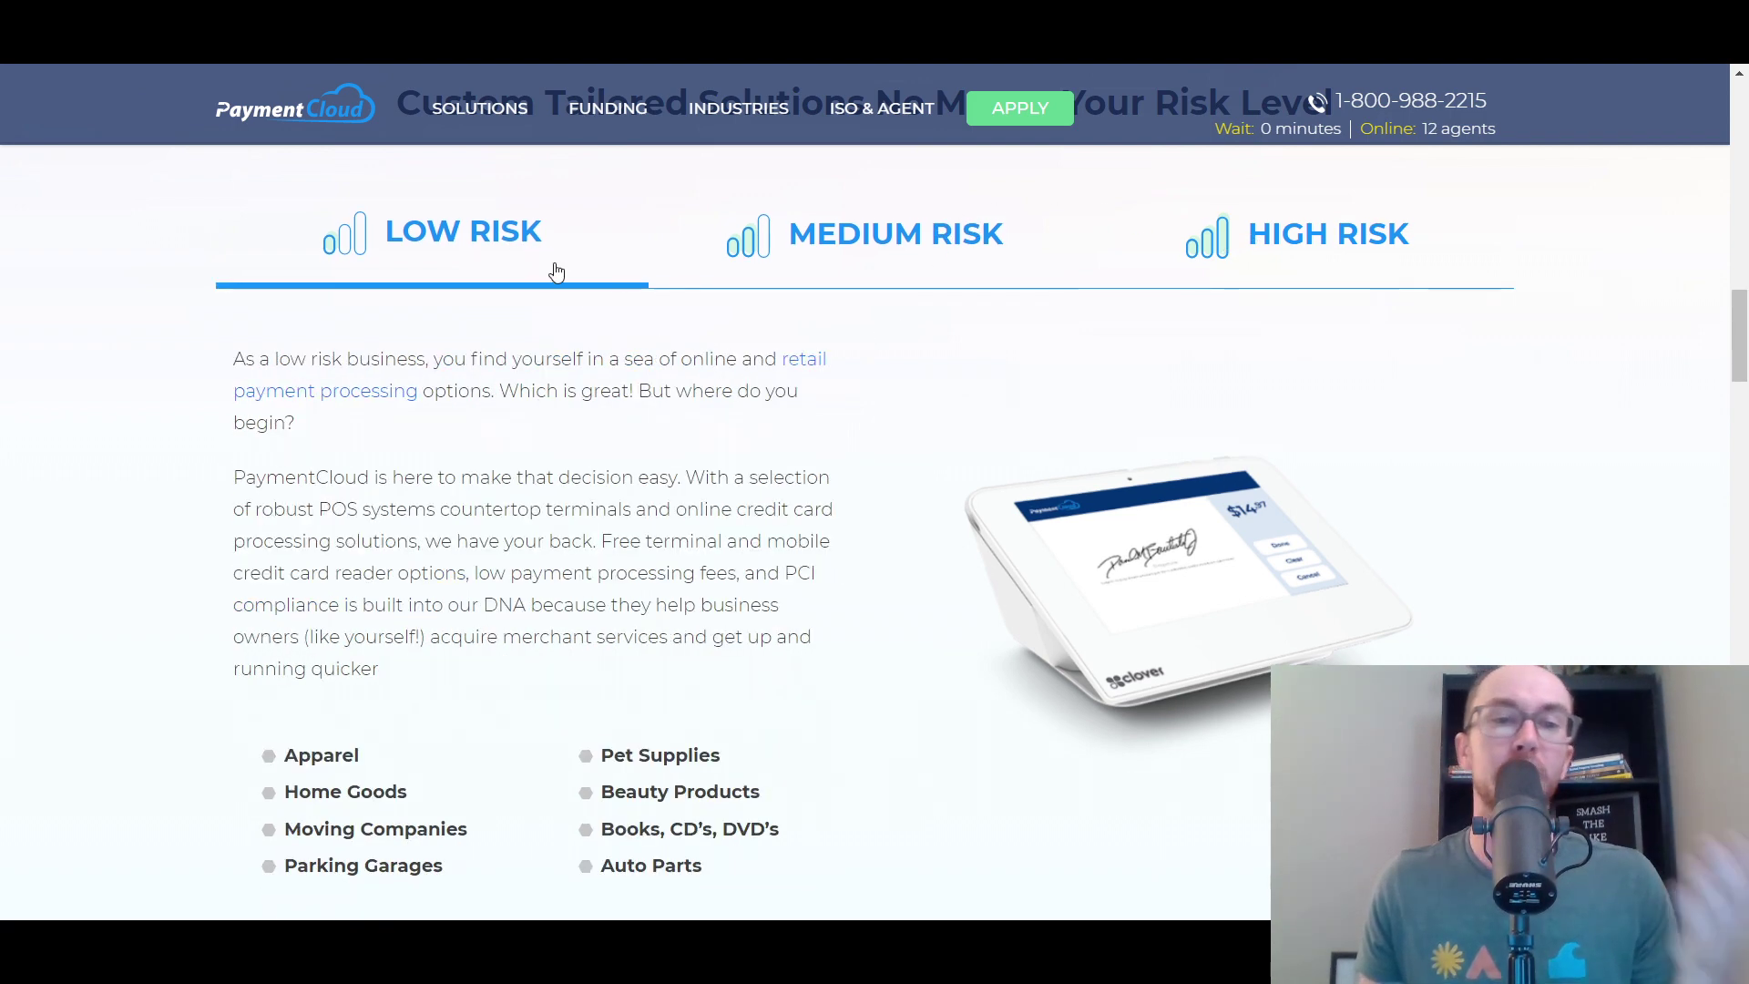
left_click(743, 236)
scroll(931, 489, "down", 1)
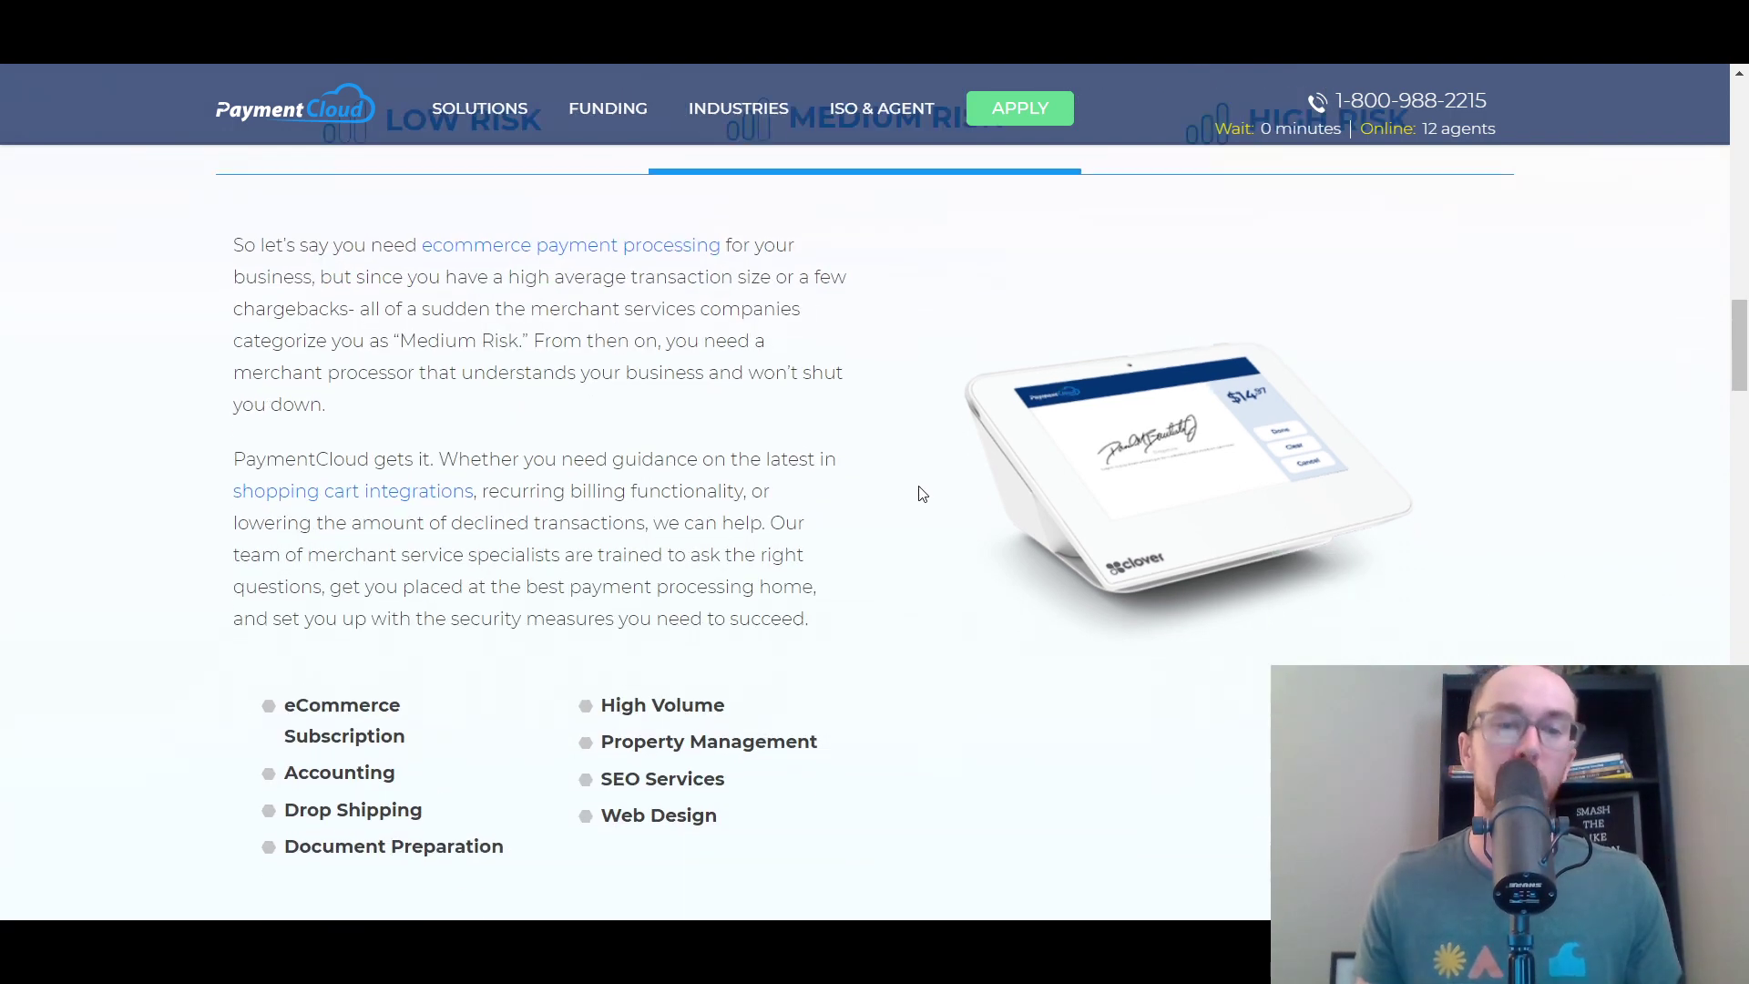
scroll(874, 487, "up", 1)
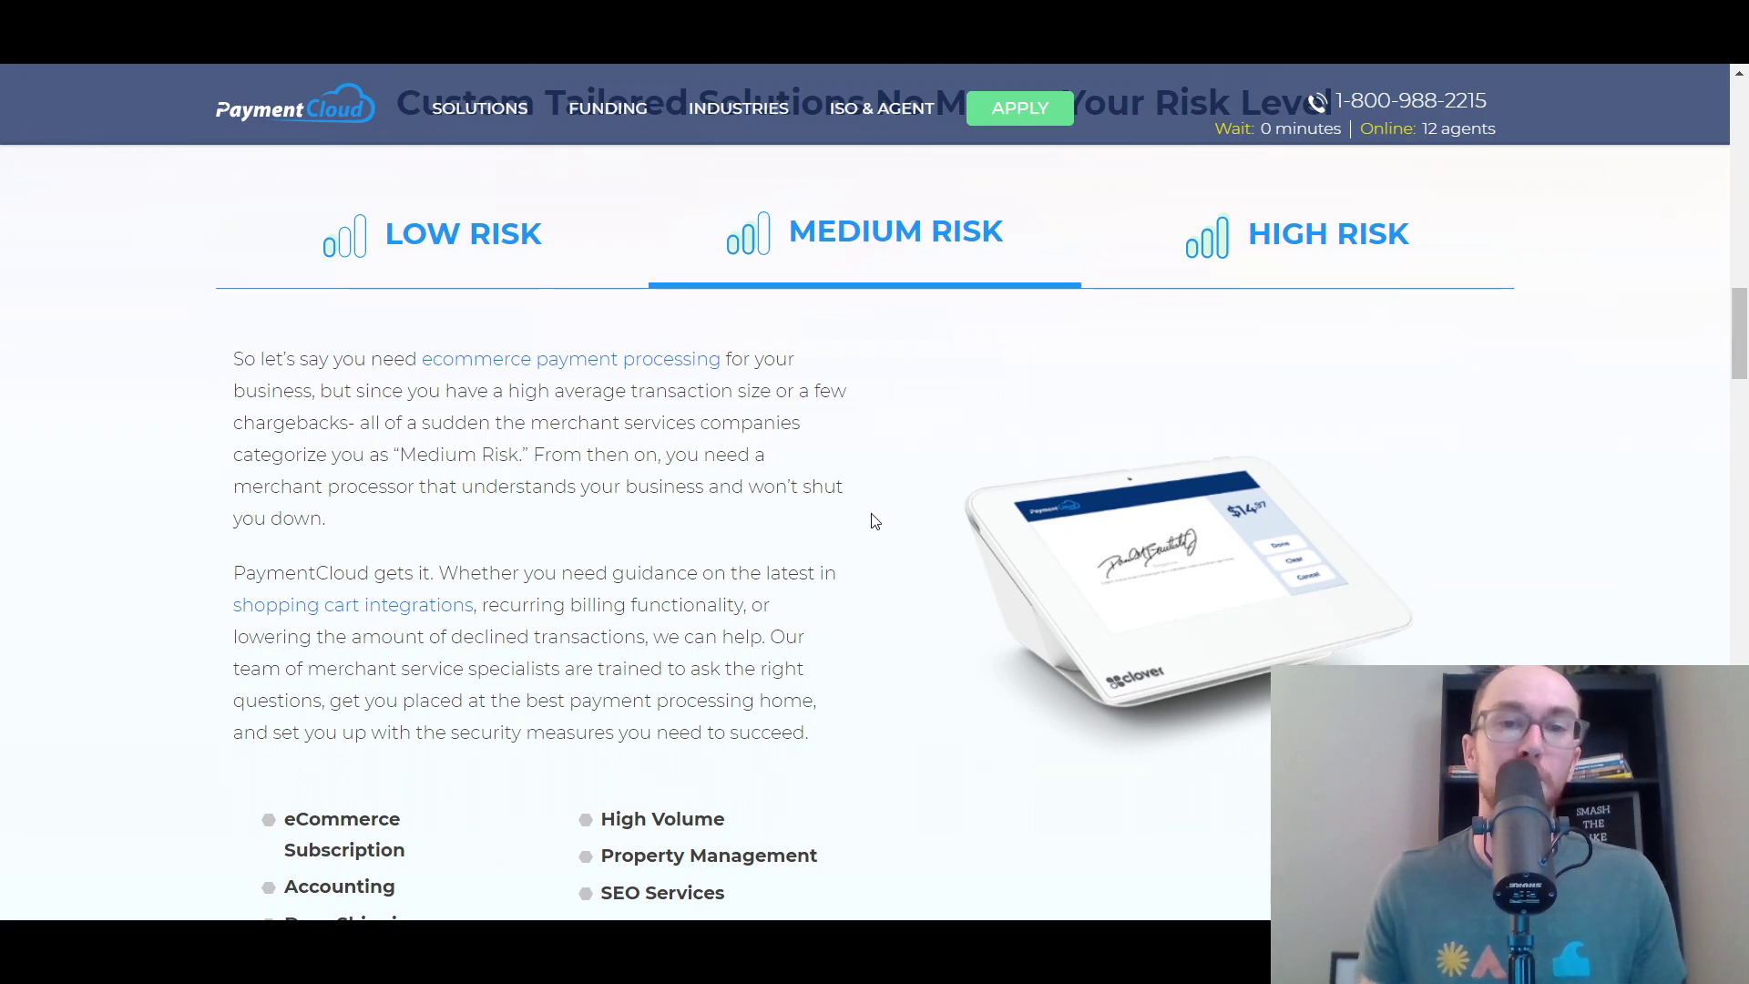
scroll(871, 516, "down", 1)
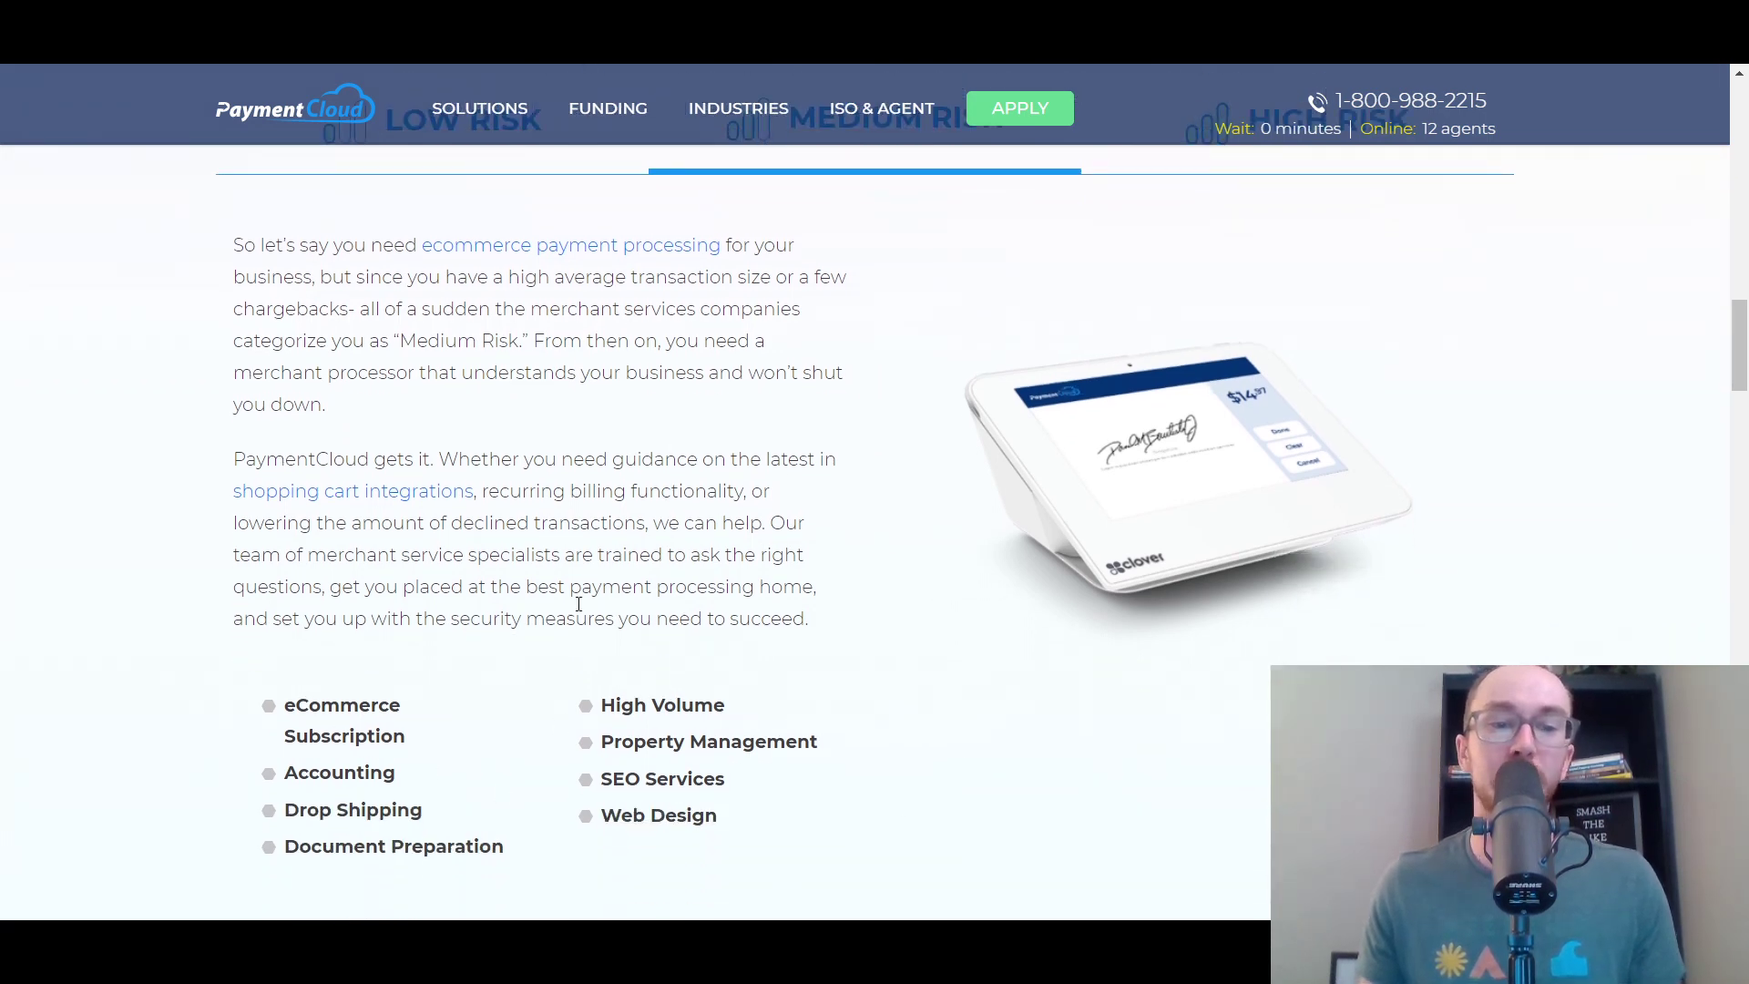
scroll(948, 465, "up", 1)
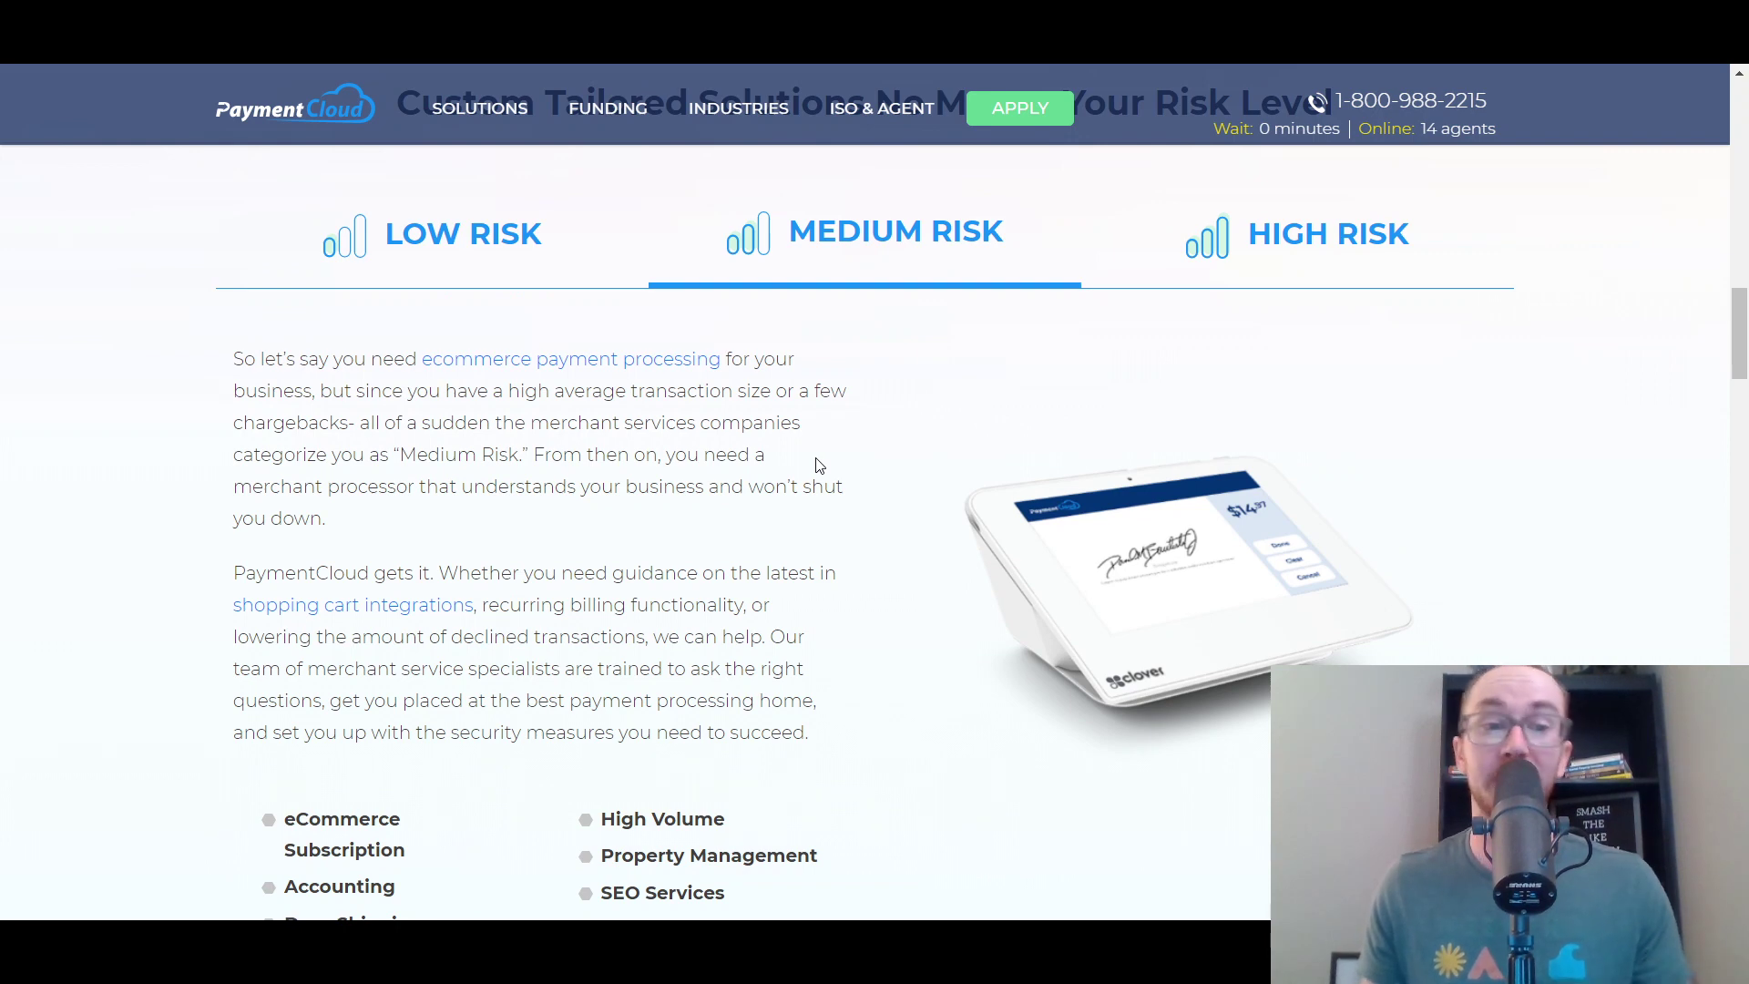
scroll(813, 469, "down", 1)
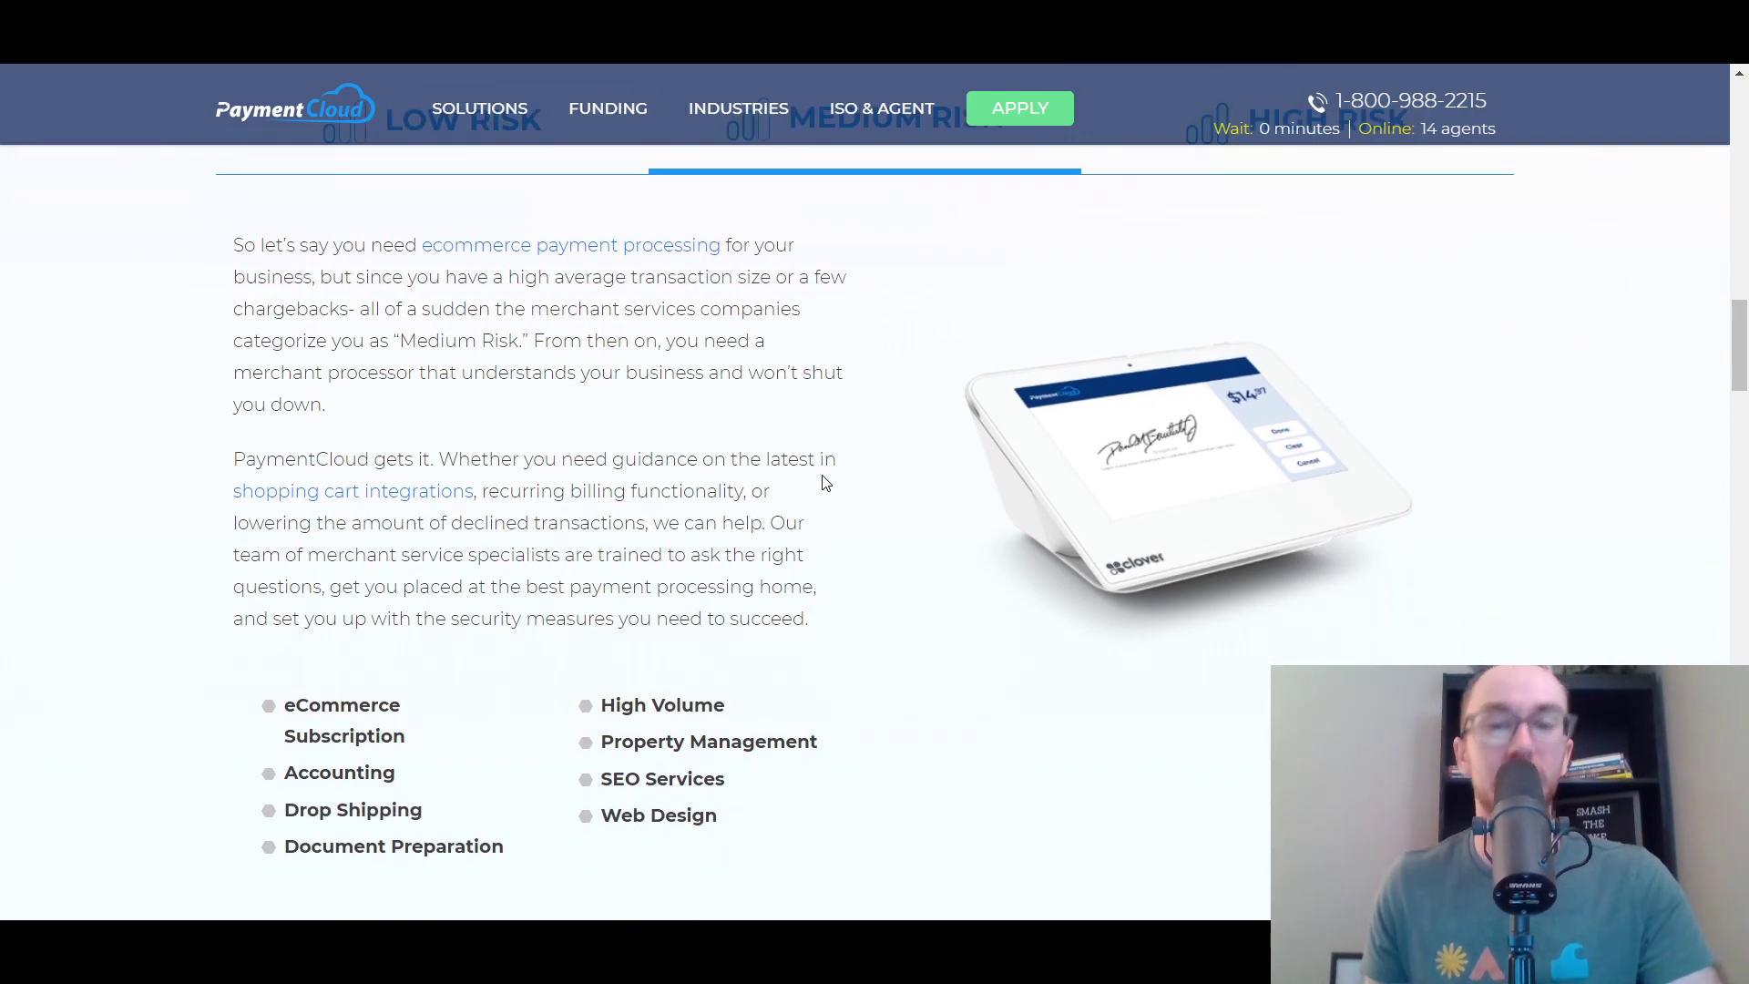
scroll(806, 506, "up", 1)
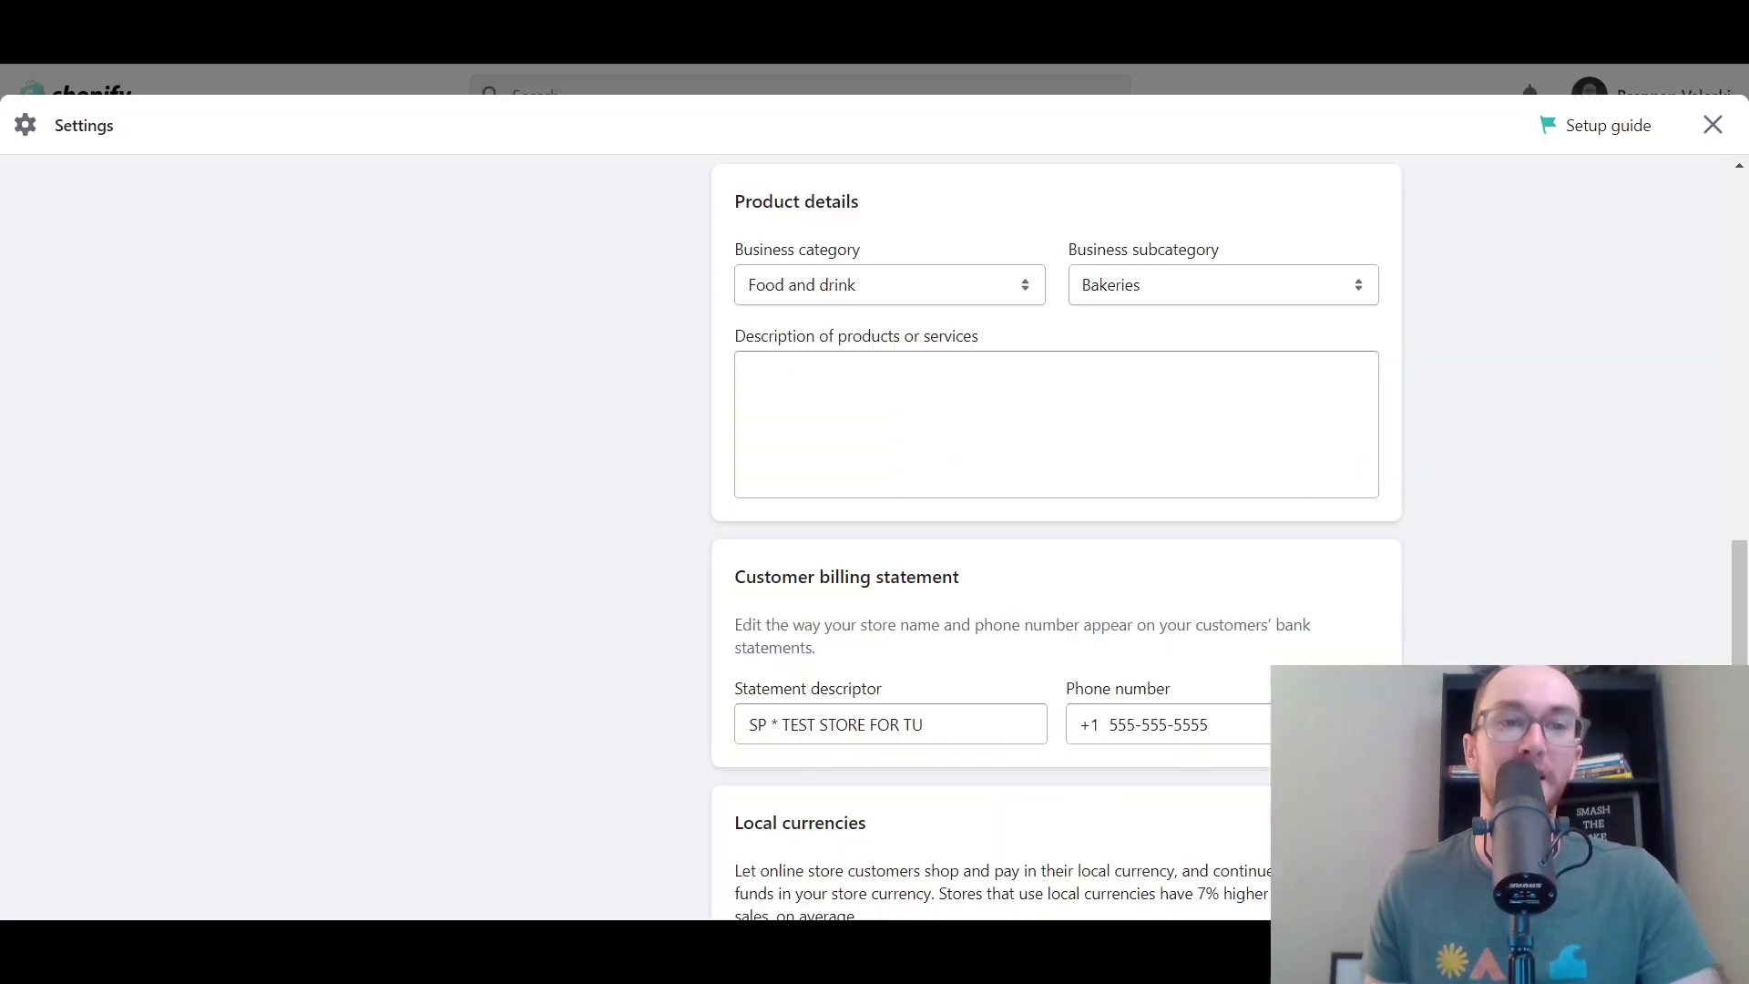
Review the product details section, focusing on the description of products or services field
scroll(1740, 592, "down", 4)
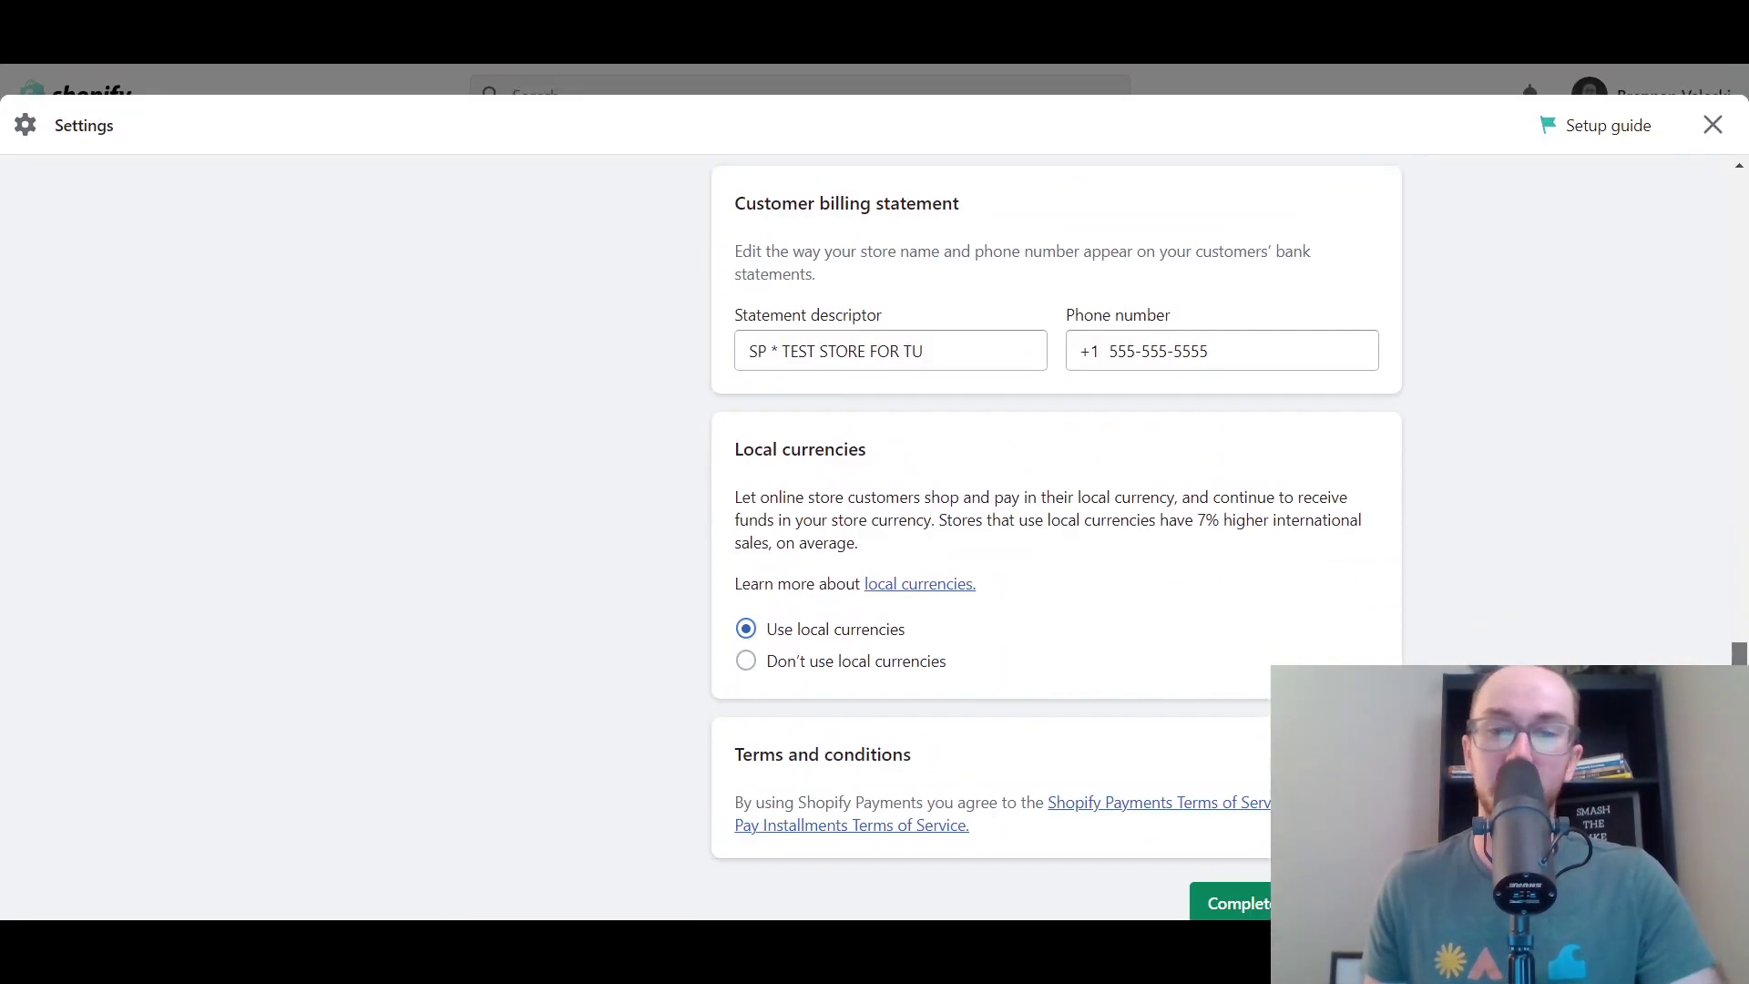
scroll(1056, 538, "up", 5)
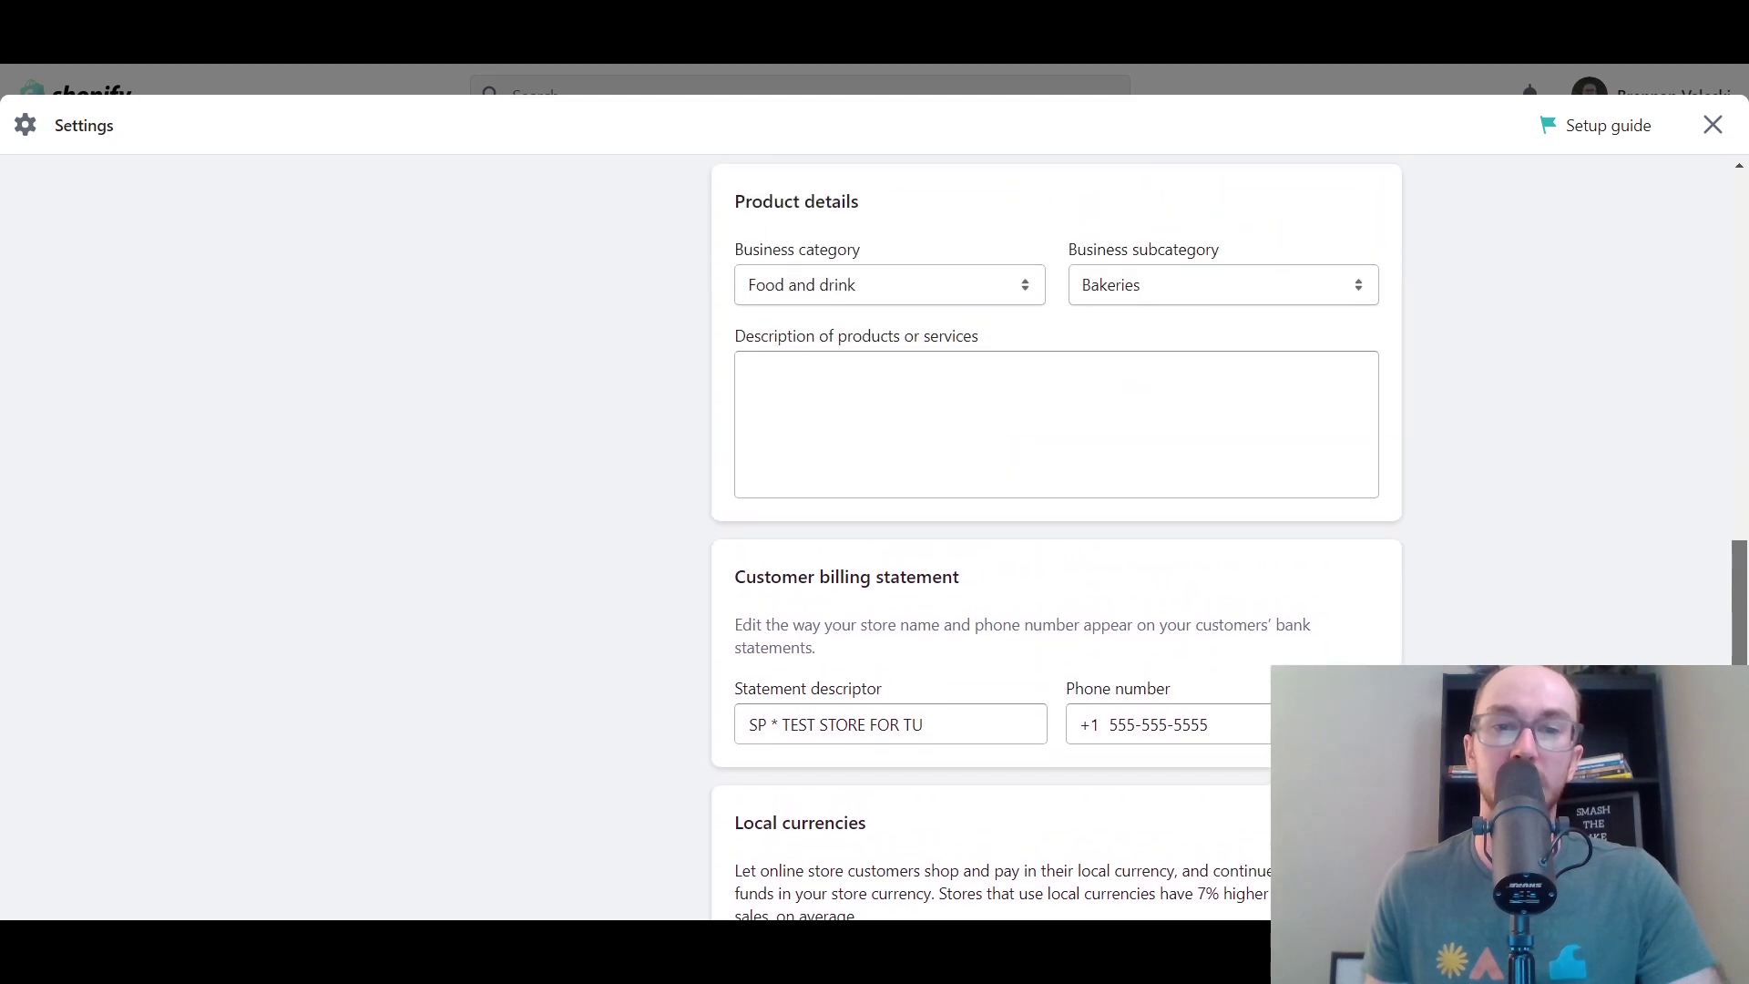
scroll(1651, 535, "down", 1)
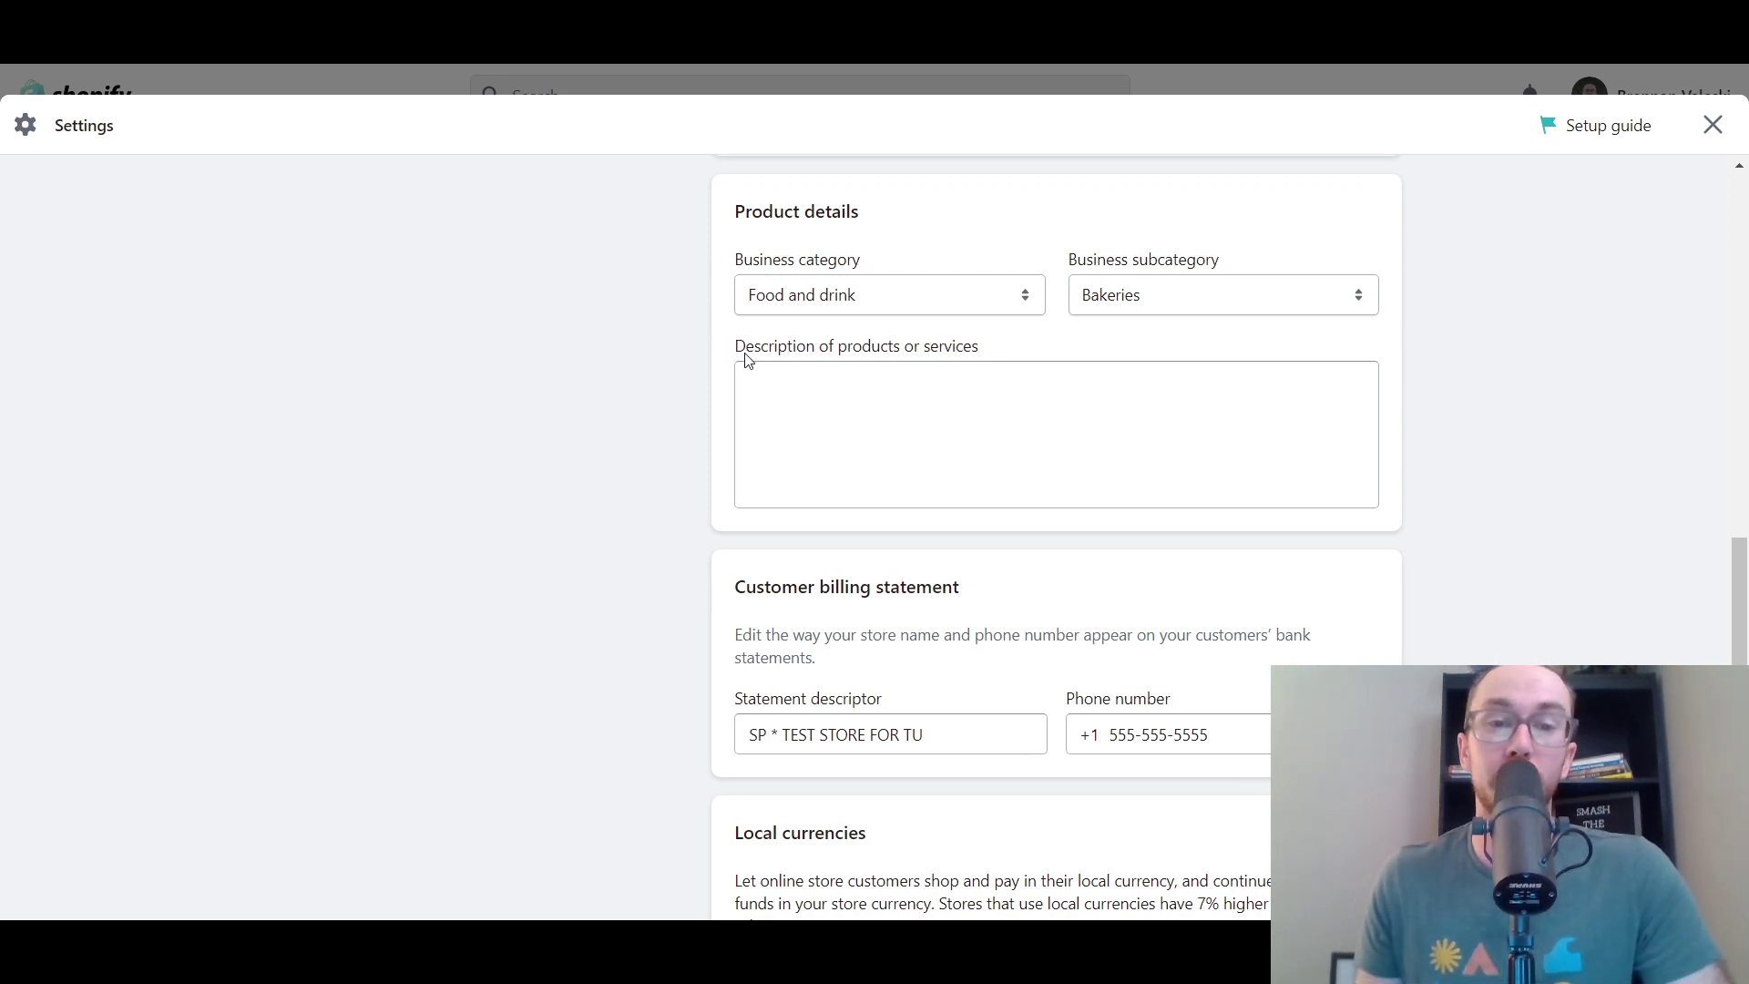
left_click_drag(745, 353, 956, 359)
left_click(995, 353)
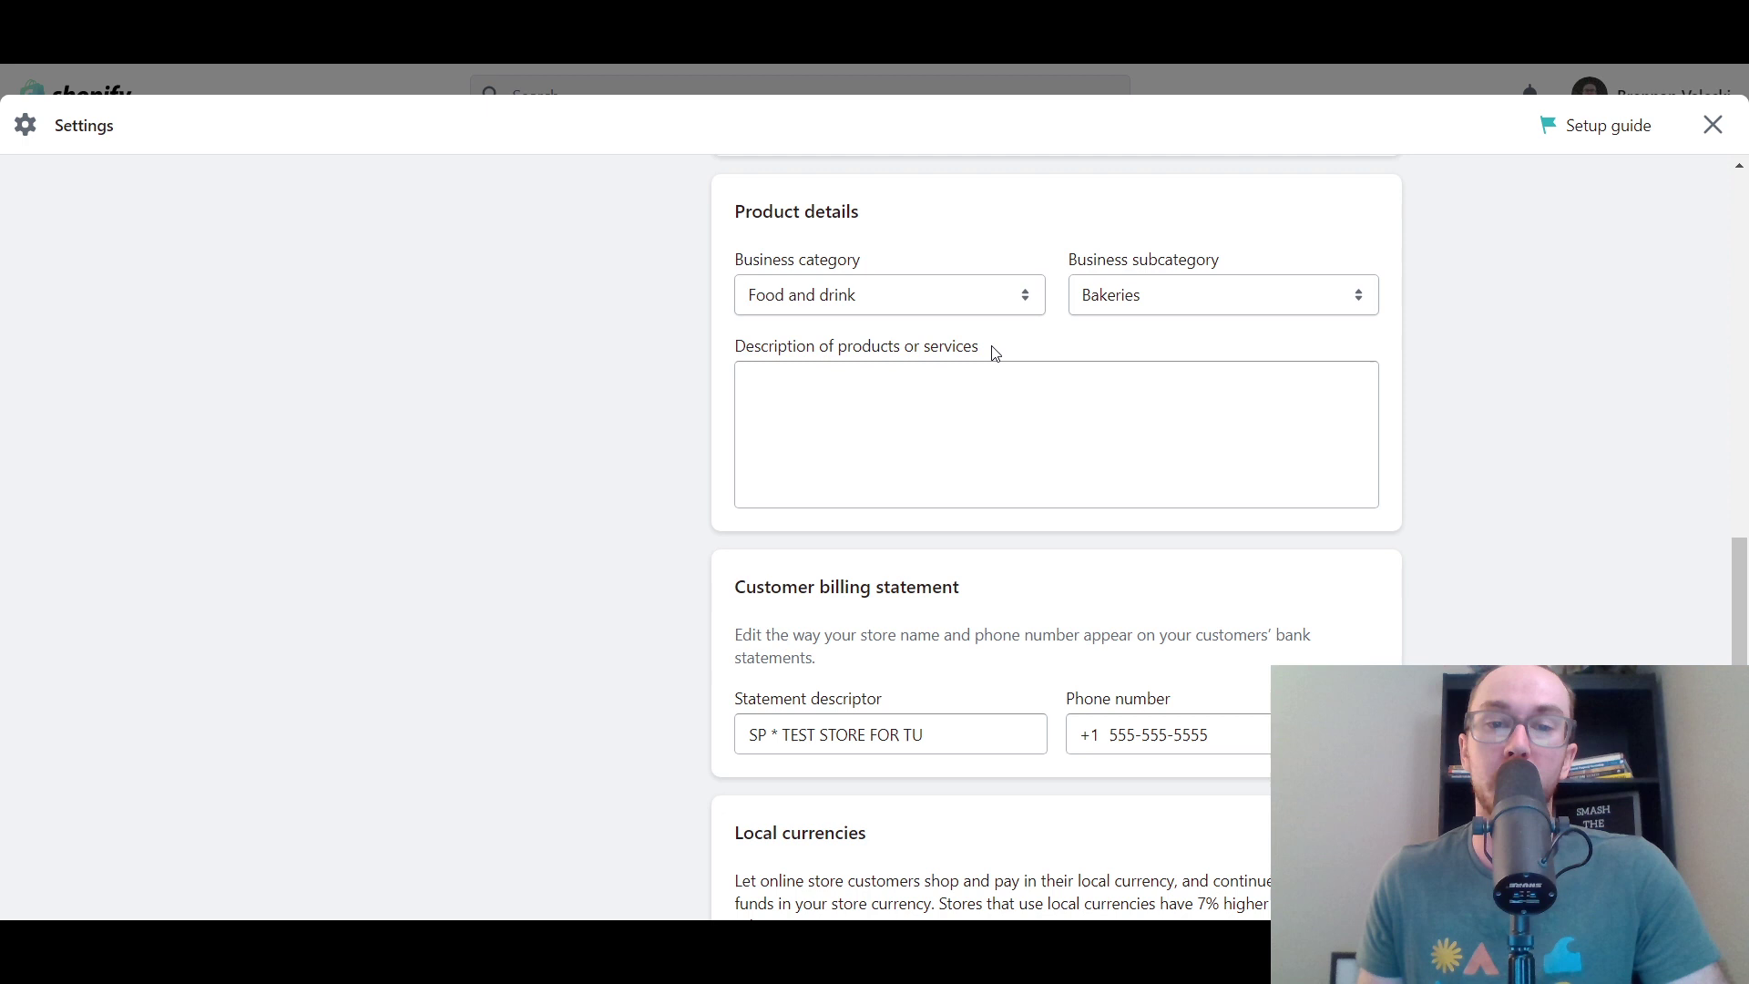
left_click(1043, 297)
left_click(1161, 215)
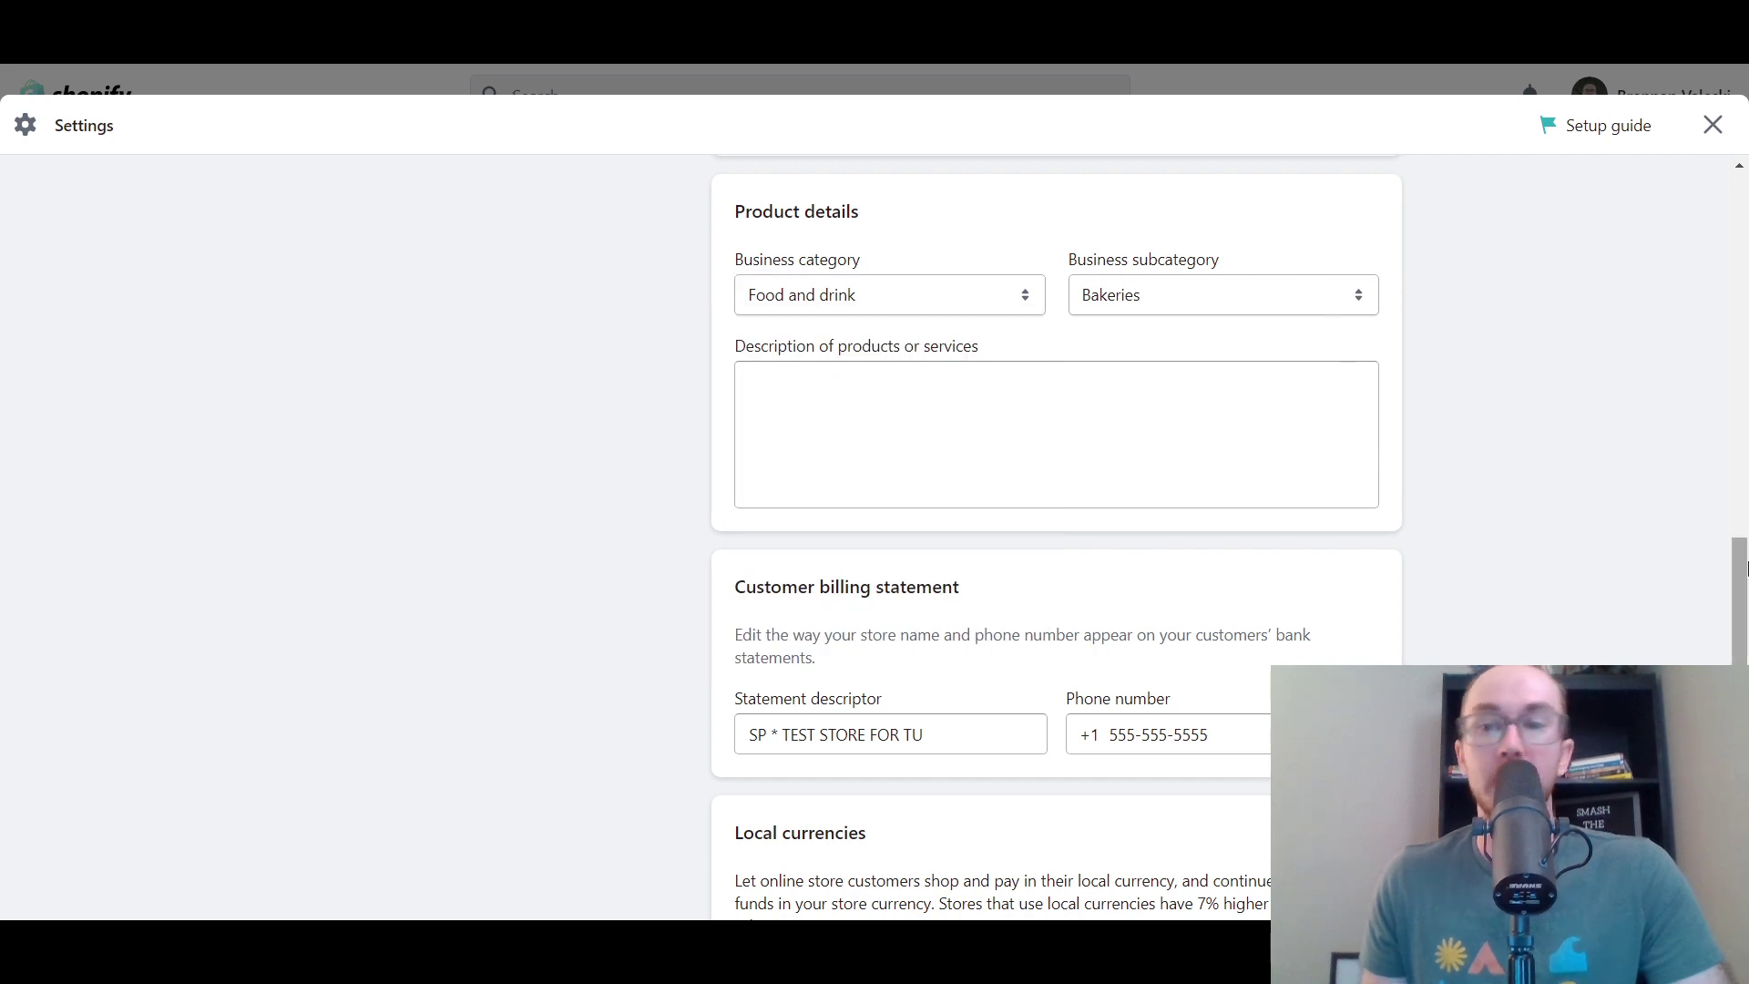
Examine the statement descriptor in the customer billing statement section
scroll(1744, 569, "down", 4)
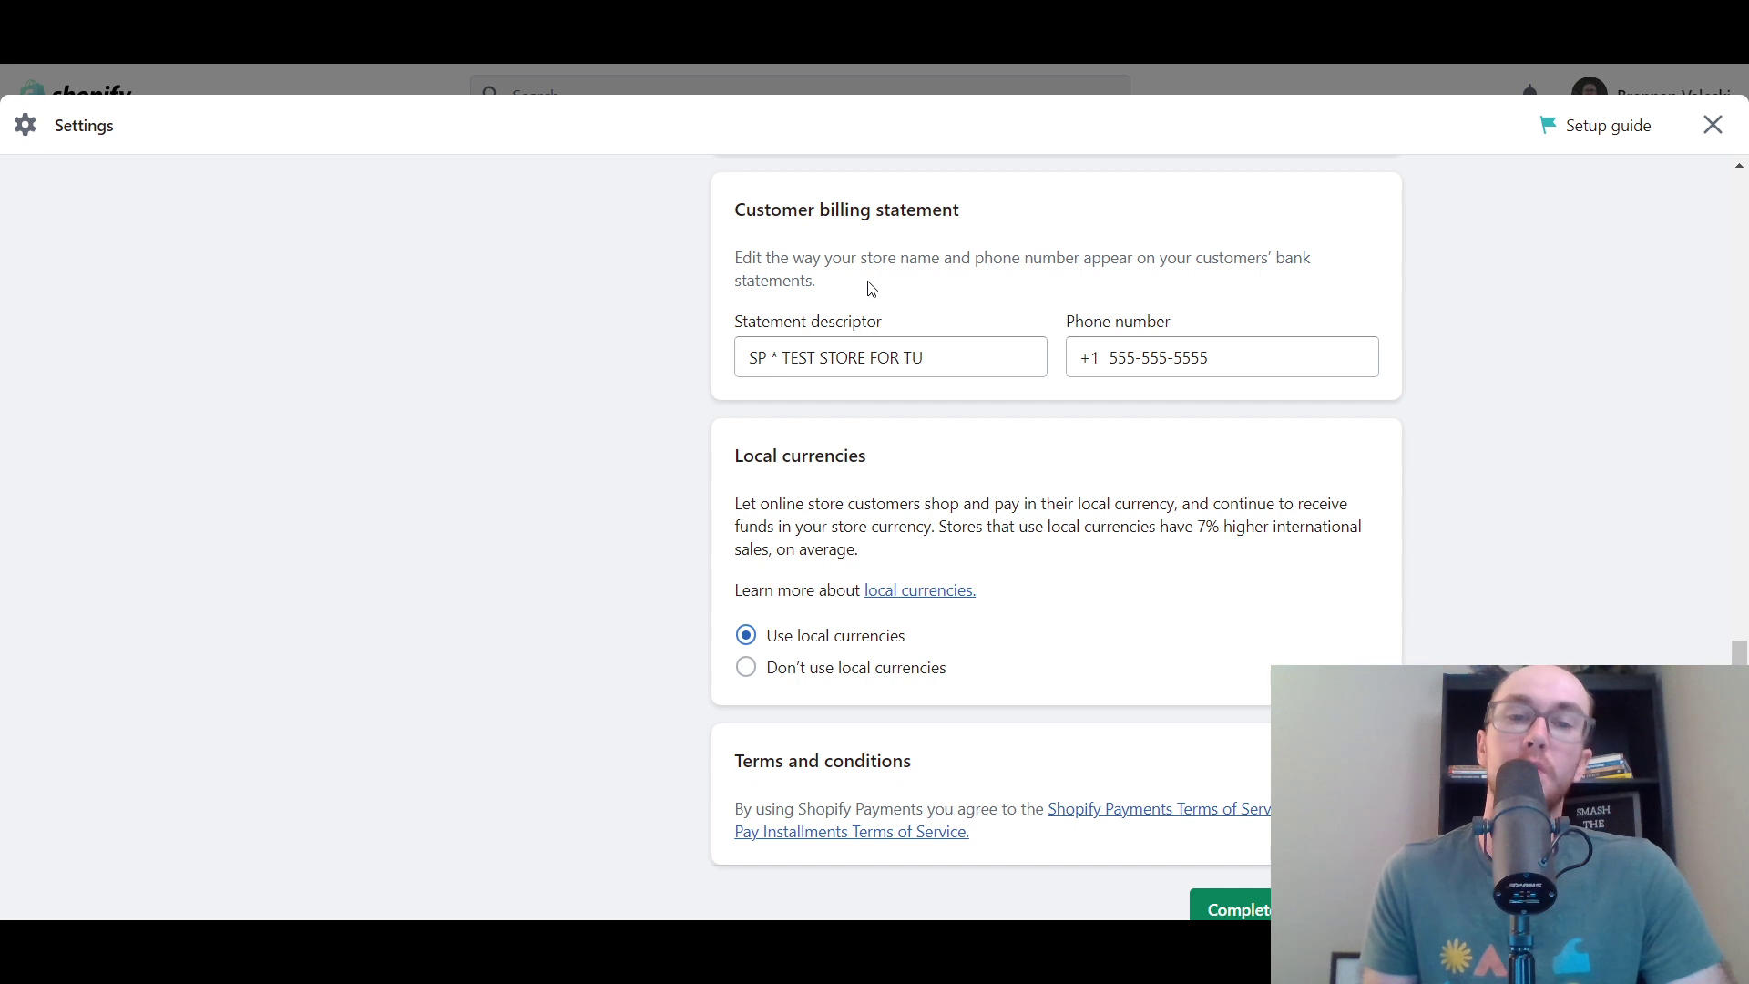
left_click_drag(1023, 357, 755, 365)
left_click(748, 365)
left_click(703, 365)
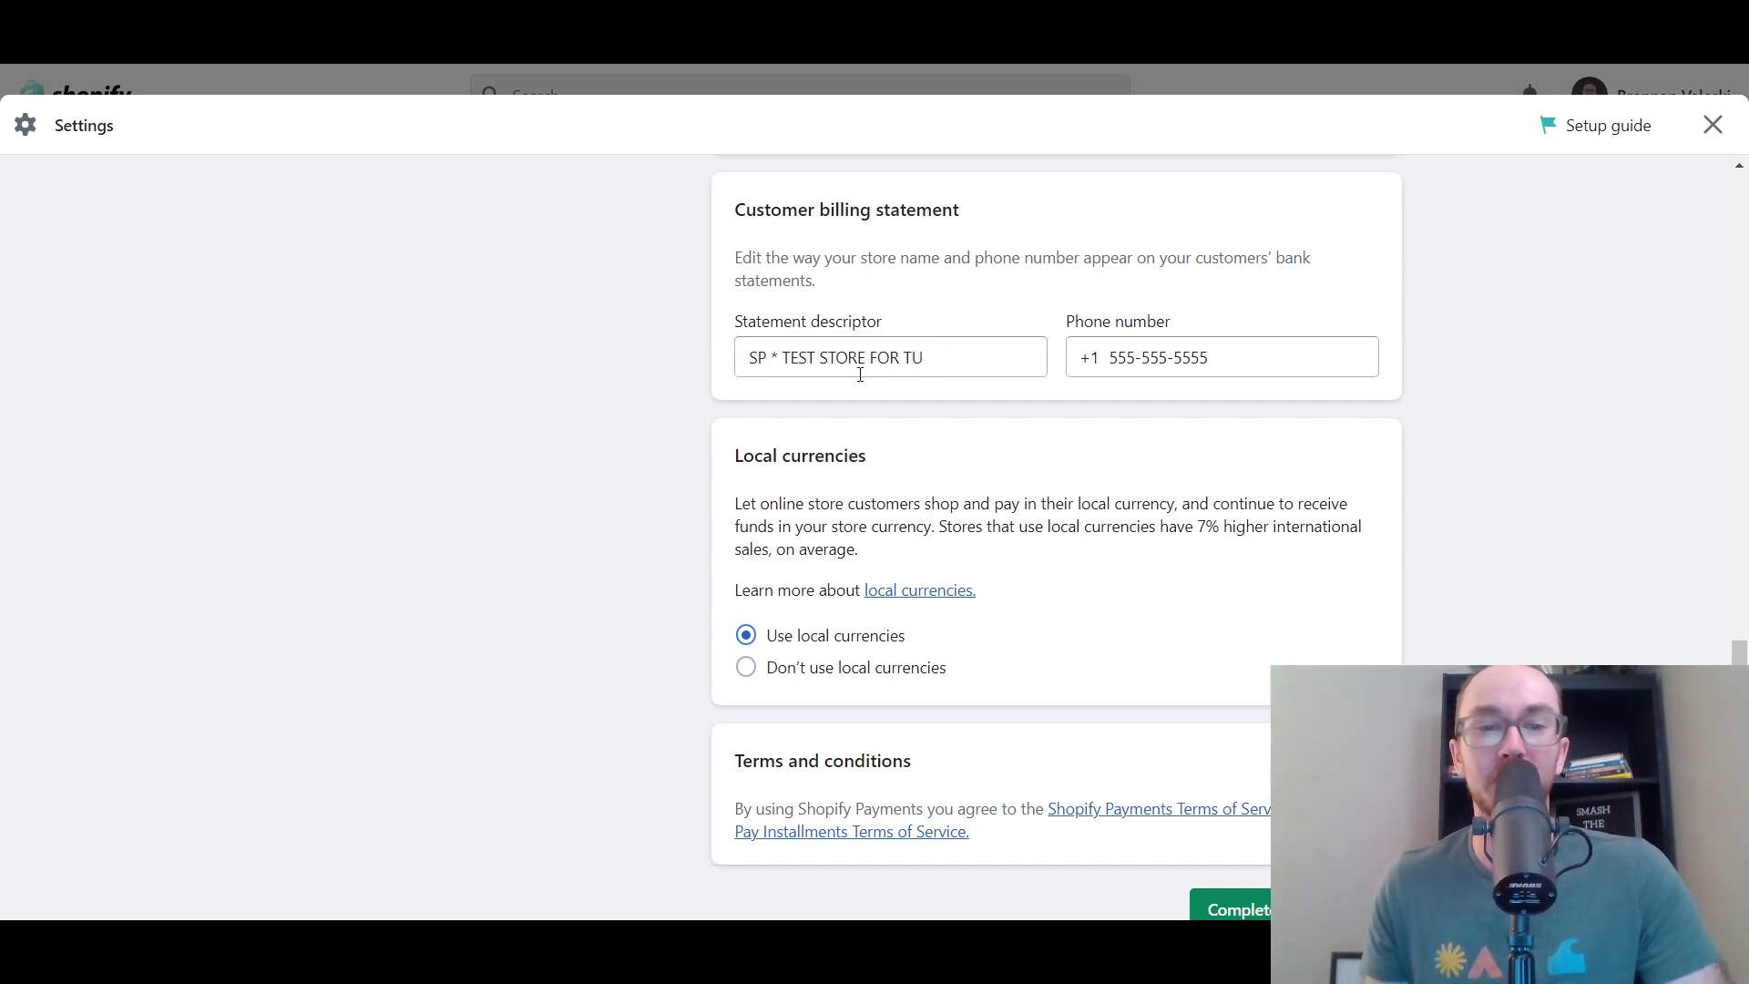
triple_click(995, 357)
left_click(641, 346)
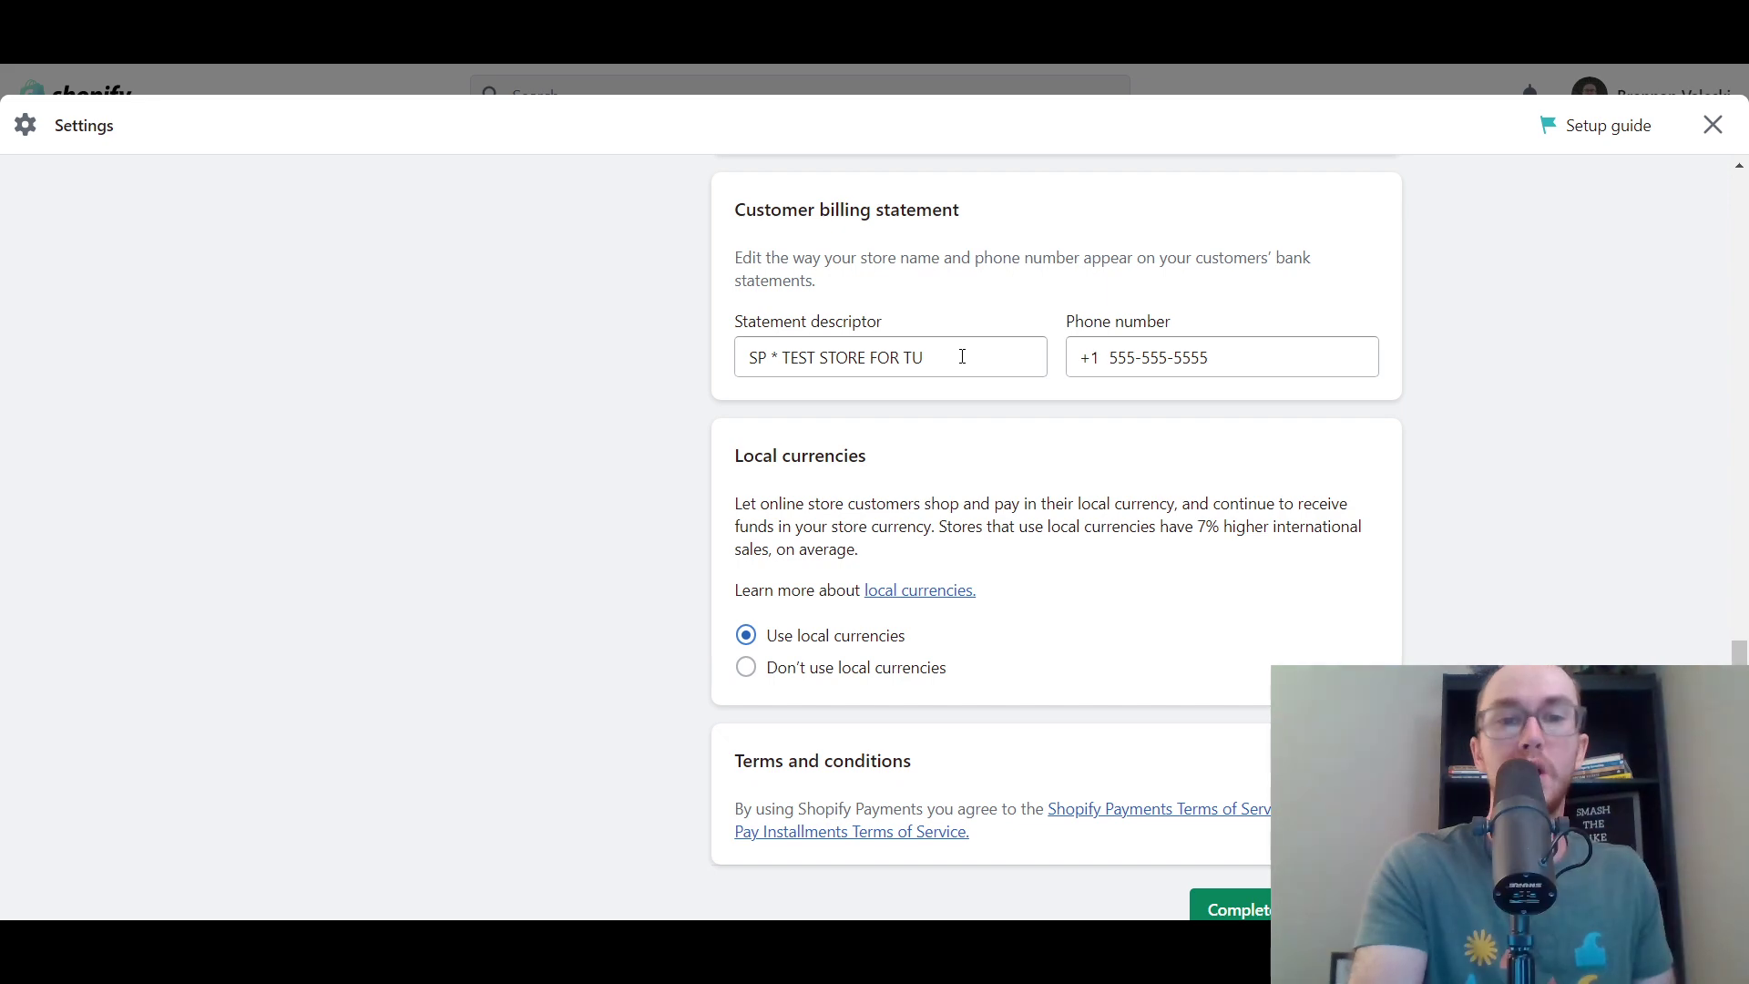
Look back over the product details and business details sections of the account setup form
scroll(959, 357, "up", 12)
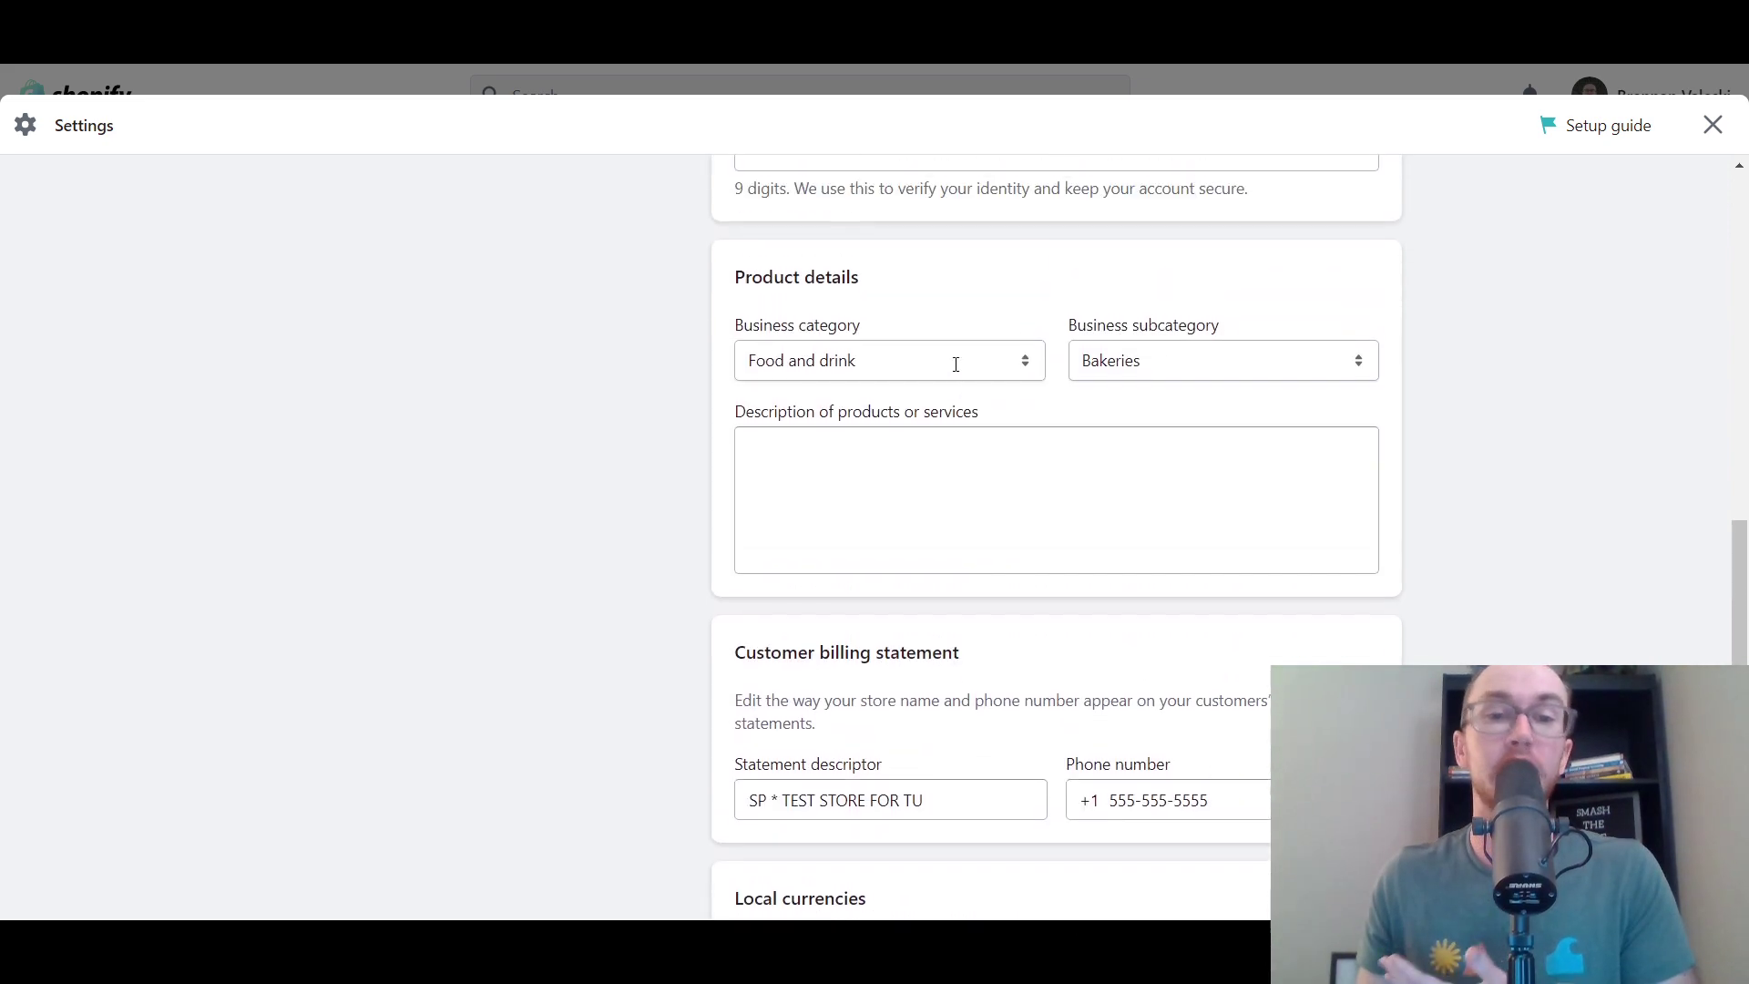
scroll(1071, 538, "up", 4)
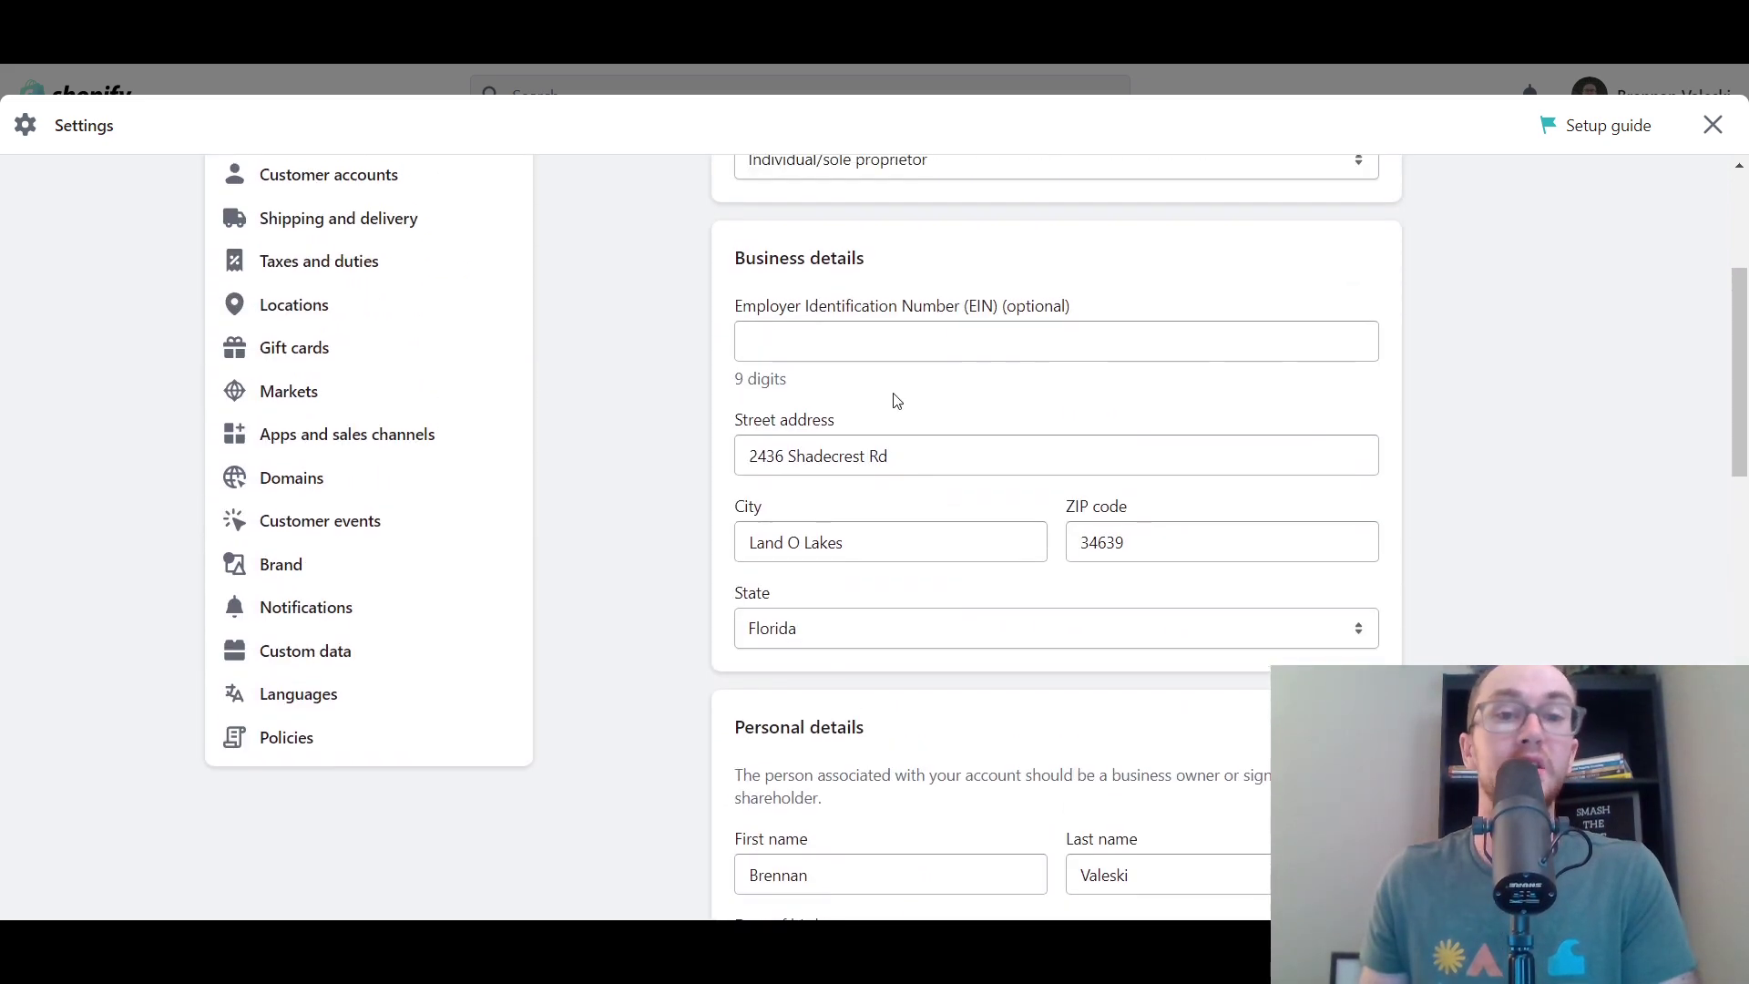
scroll(1147, 538, "down", 7)
scroll(1137, 528, "down", 9)
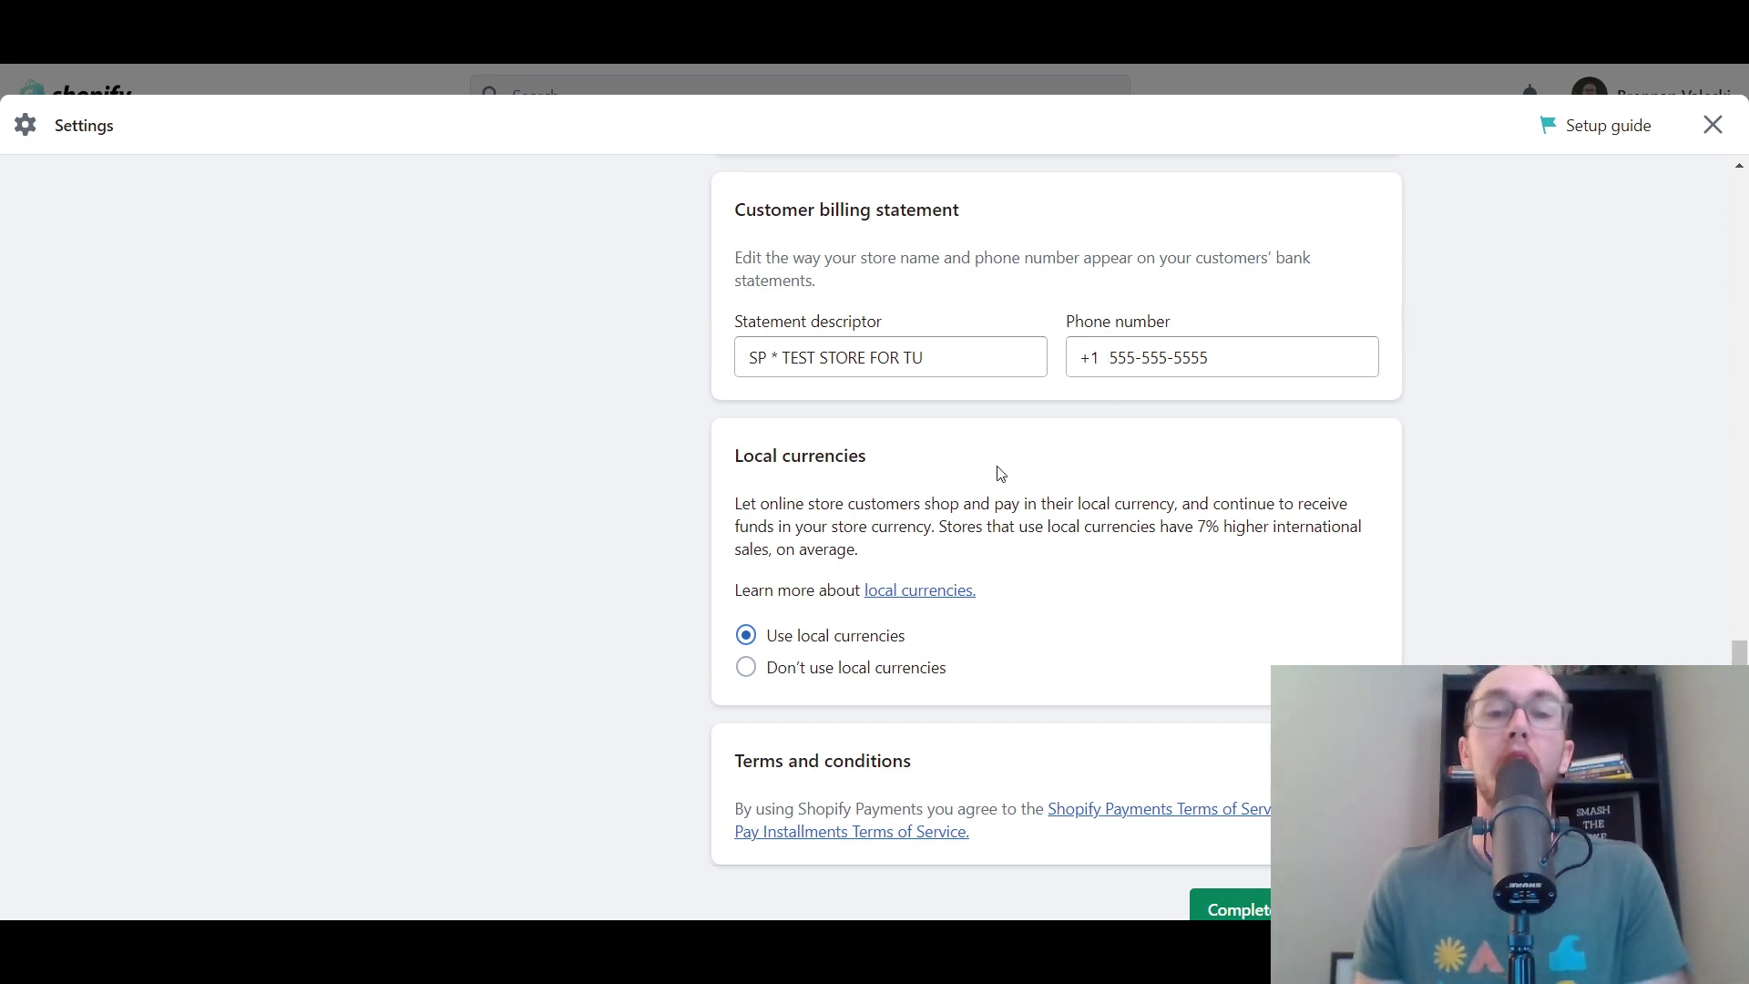
Read the local currencies section, including its note on international sales and the options to use or not use local currencies
scroll(694, 507, "down", 1)
scroll(695, 507, "down", 1)
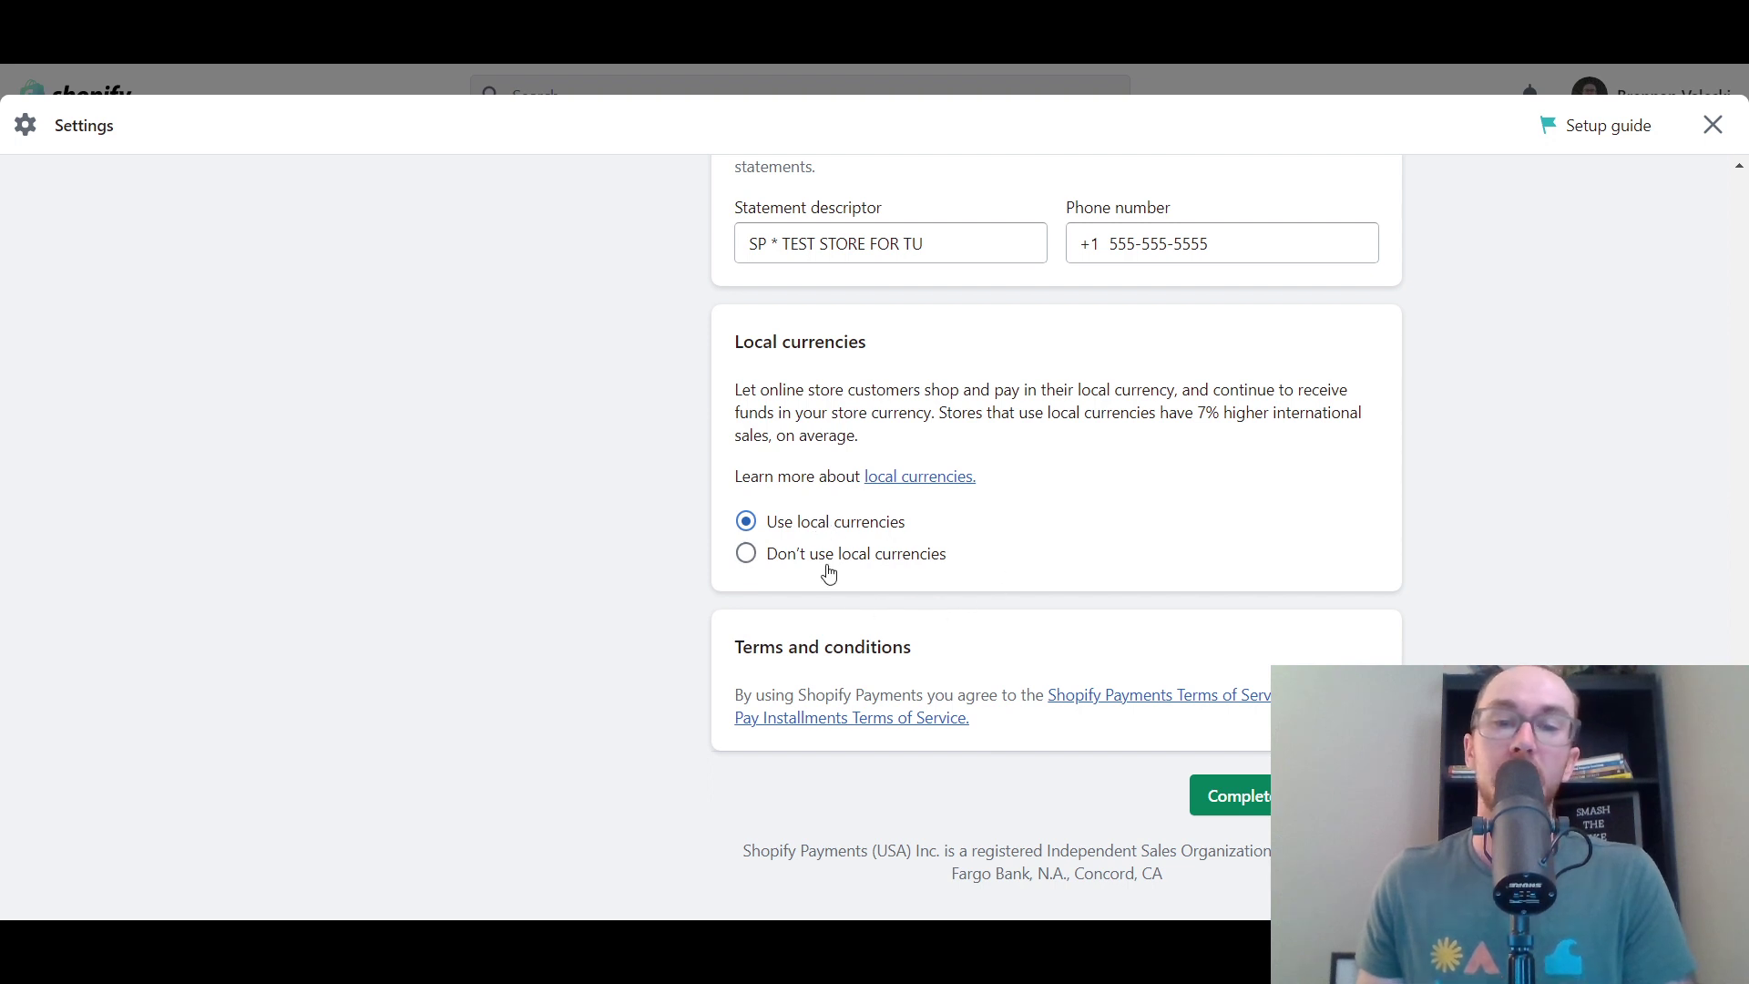
left_click_drag(1193, 412, 1241, 421)
left_click(1217, 453)
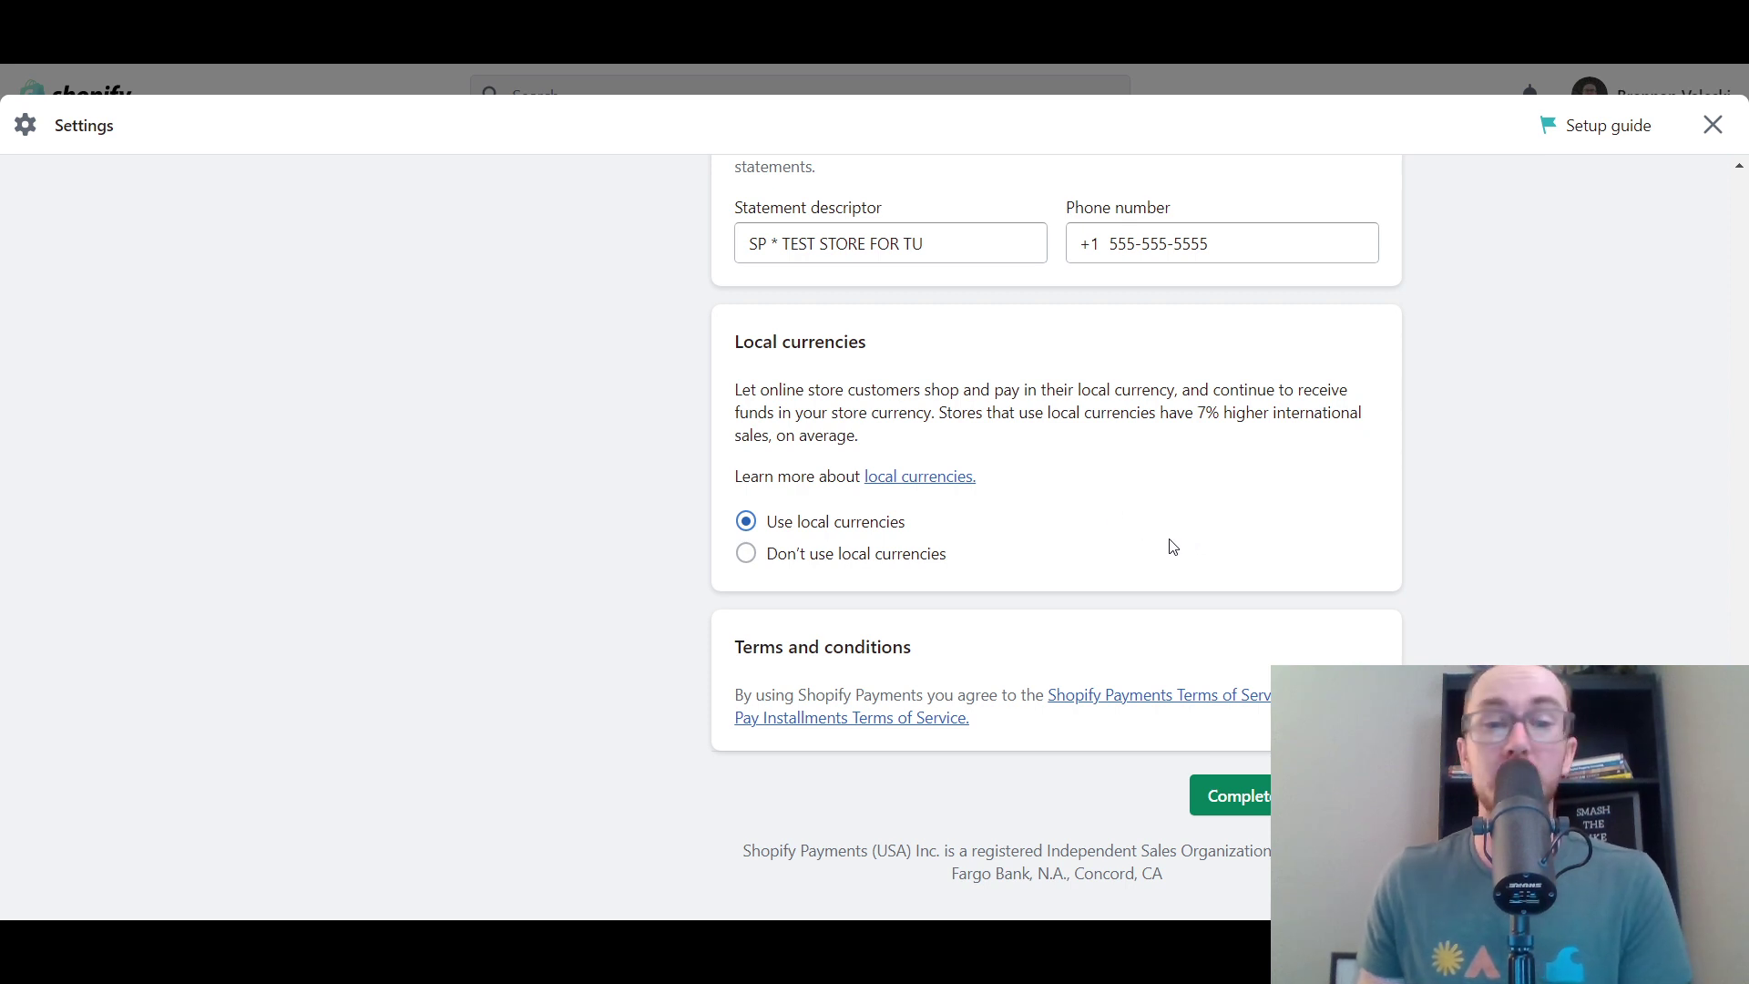
scroll(1280, 613, "up", 1)
scroll(1531, 638, "up", 1)
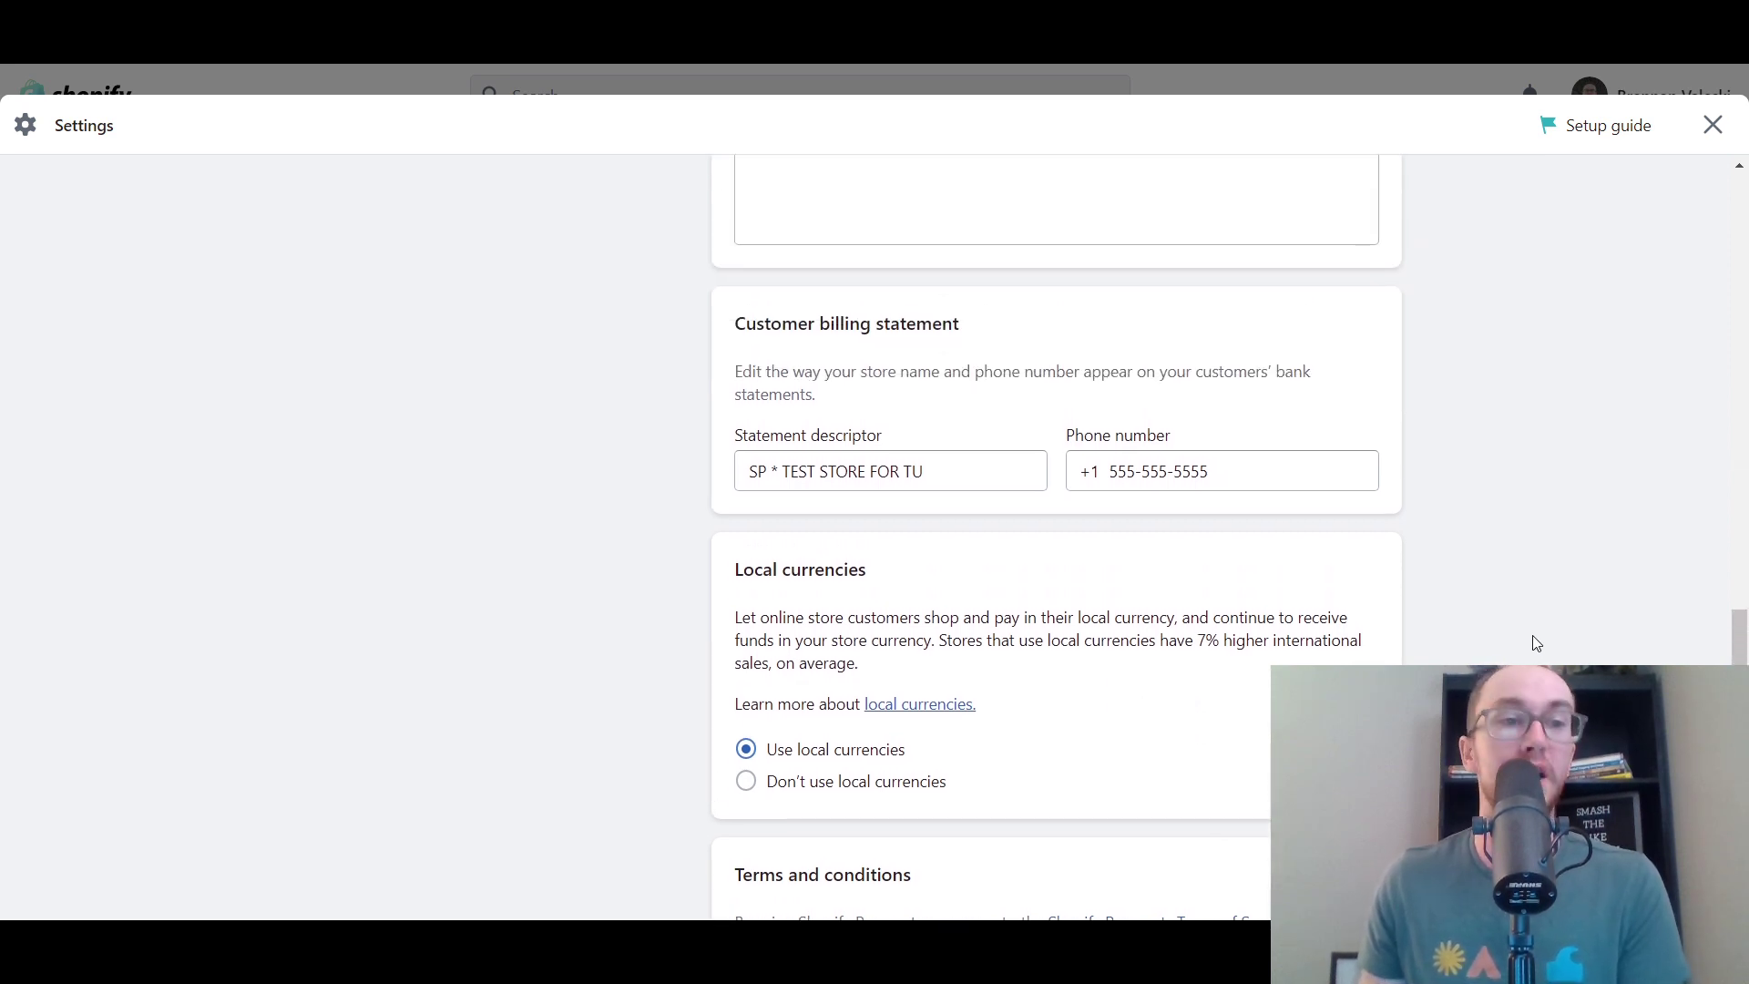
Leave the account setup form and open the Shopify Payments management page from the store's payment settings
left_click(1712, 124)
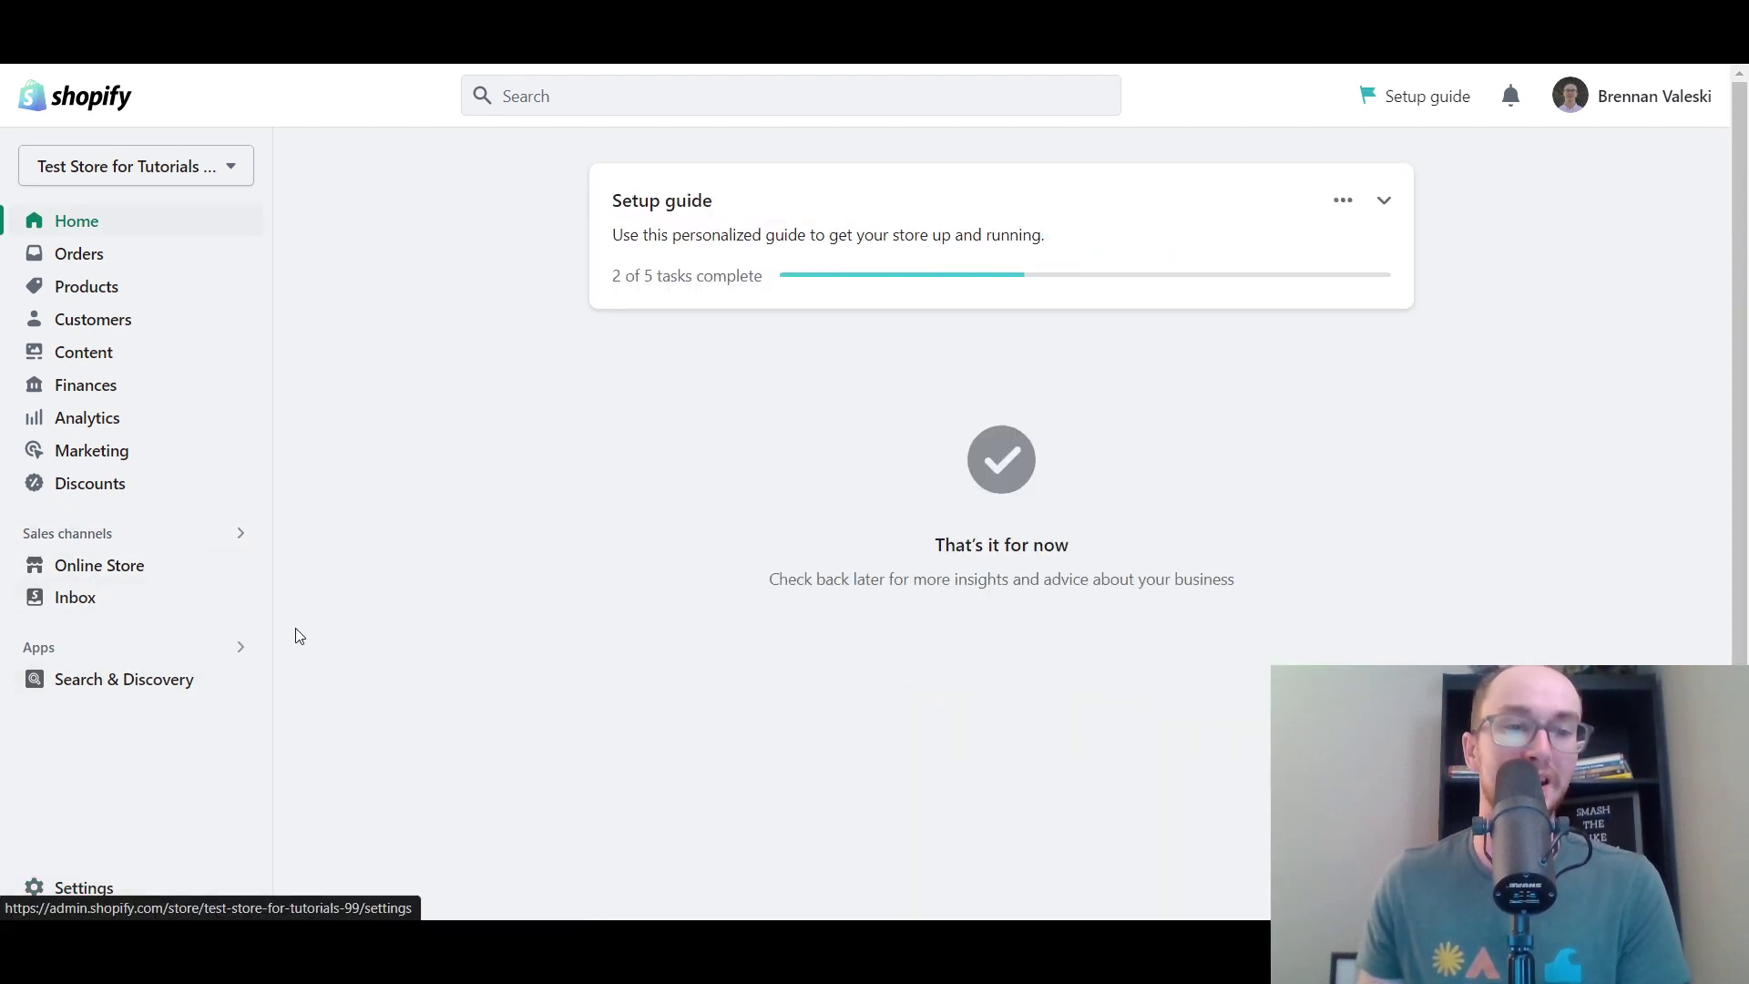
left_click(71, 888)
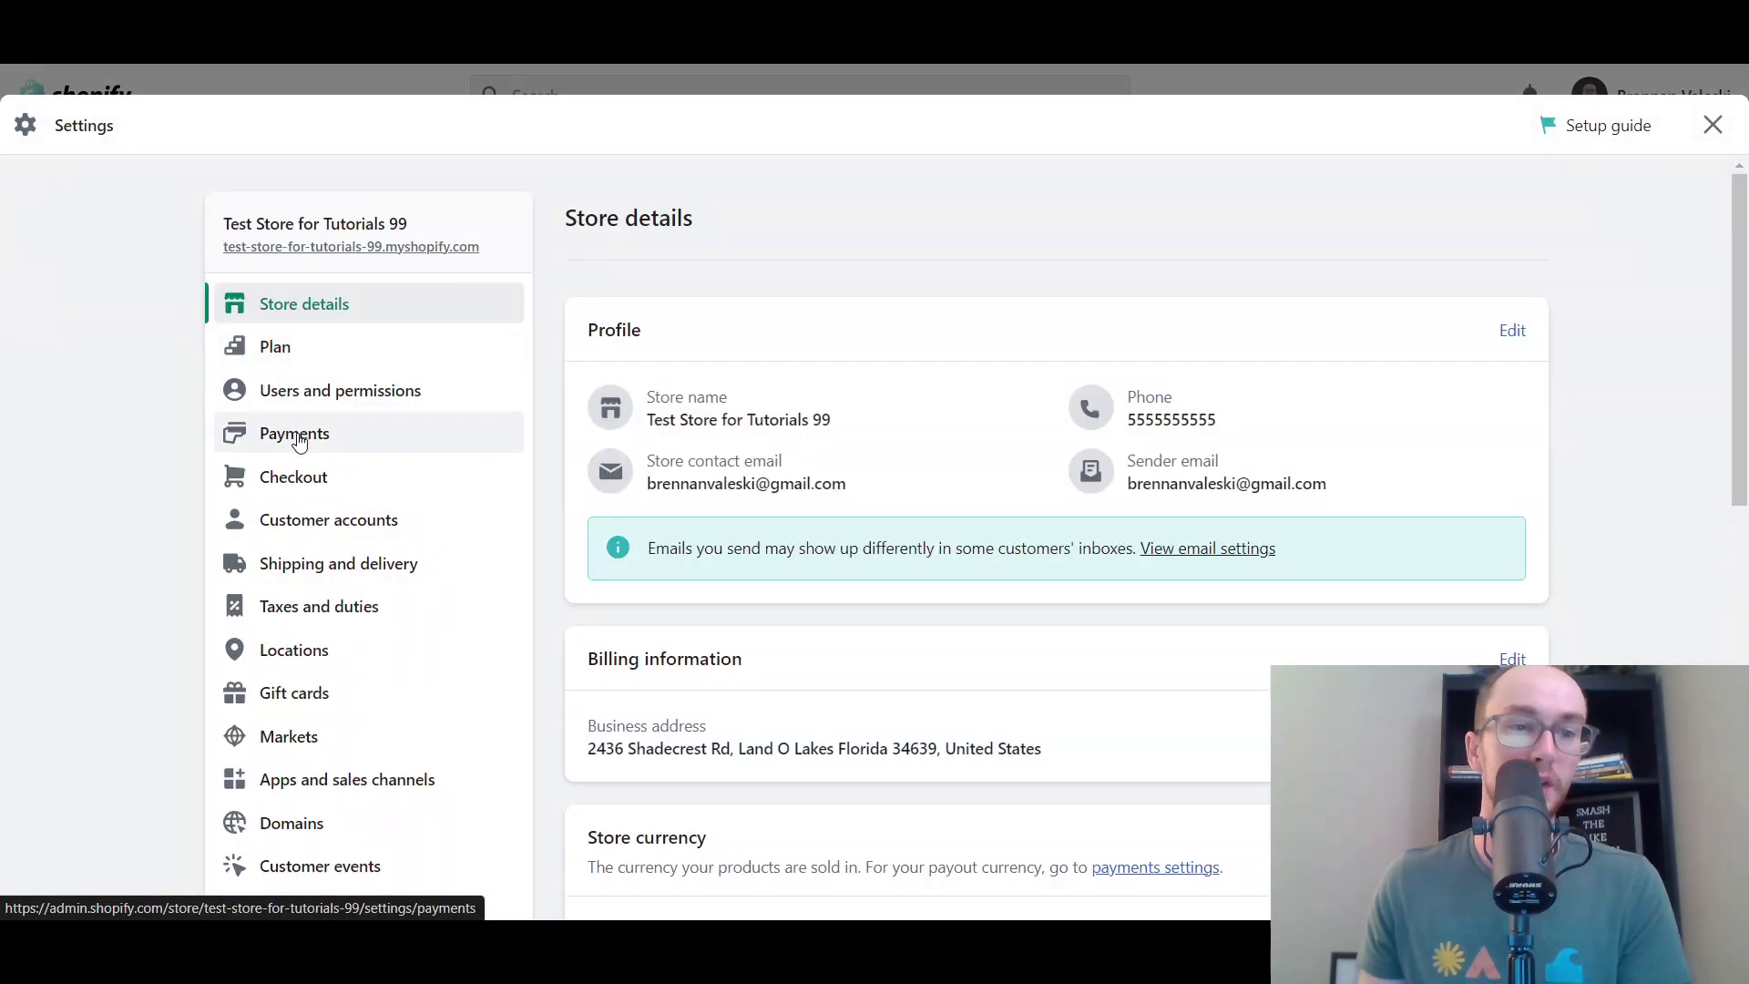
left_click(301, 437)
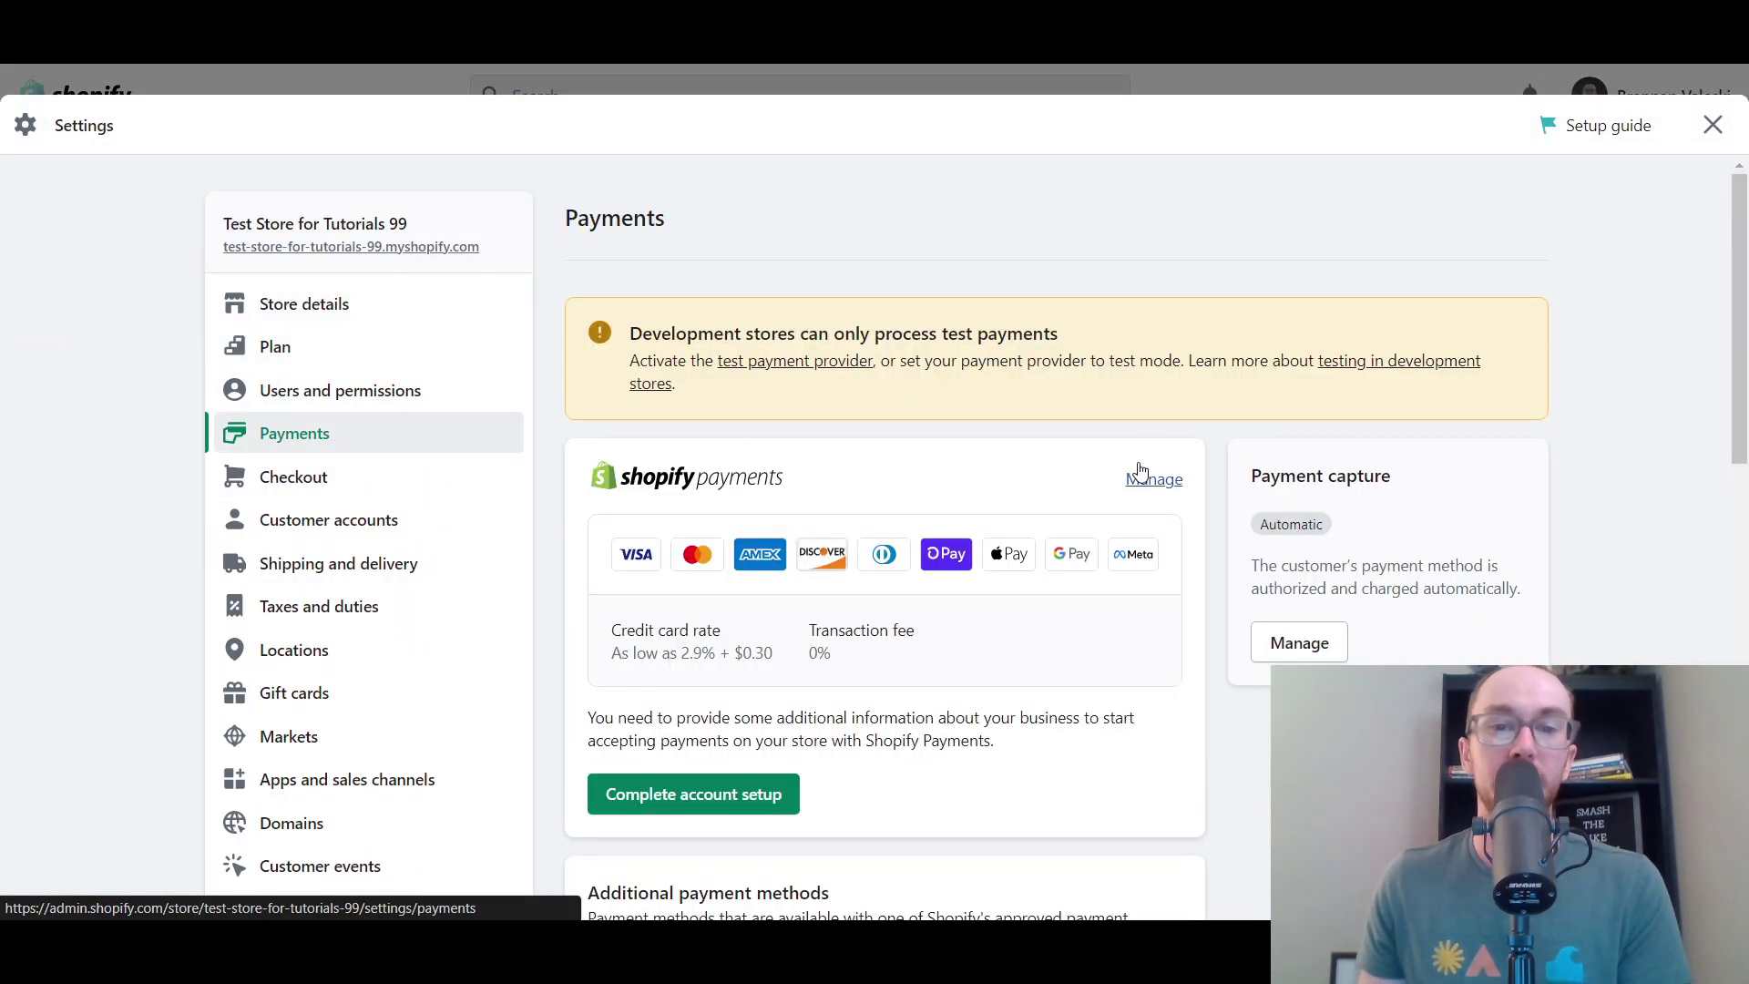
scroll(1045, 491, "down", 1)
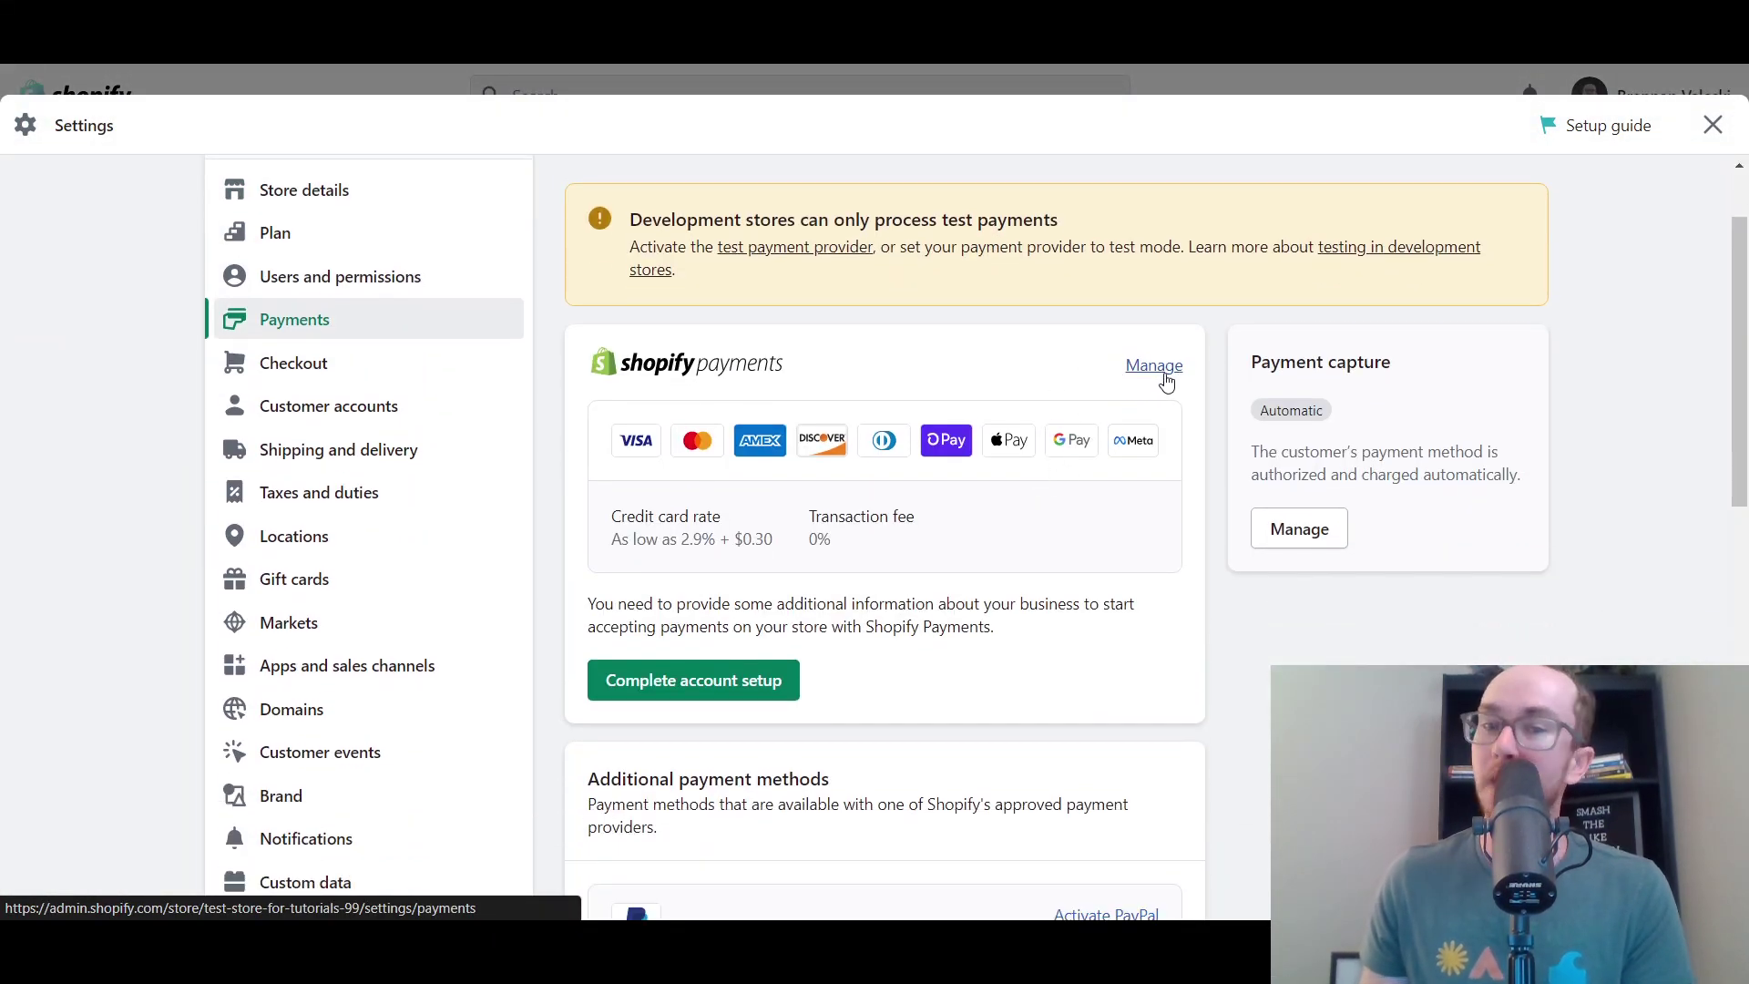
left_click(1164, 373)
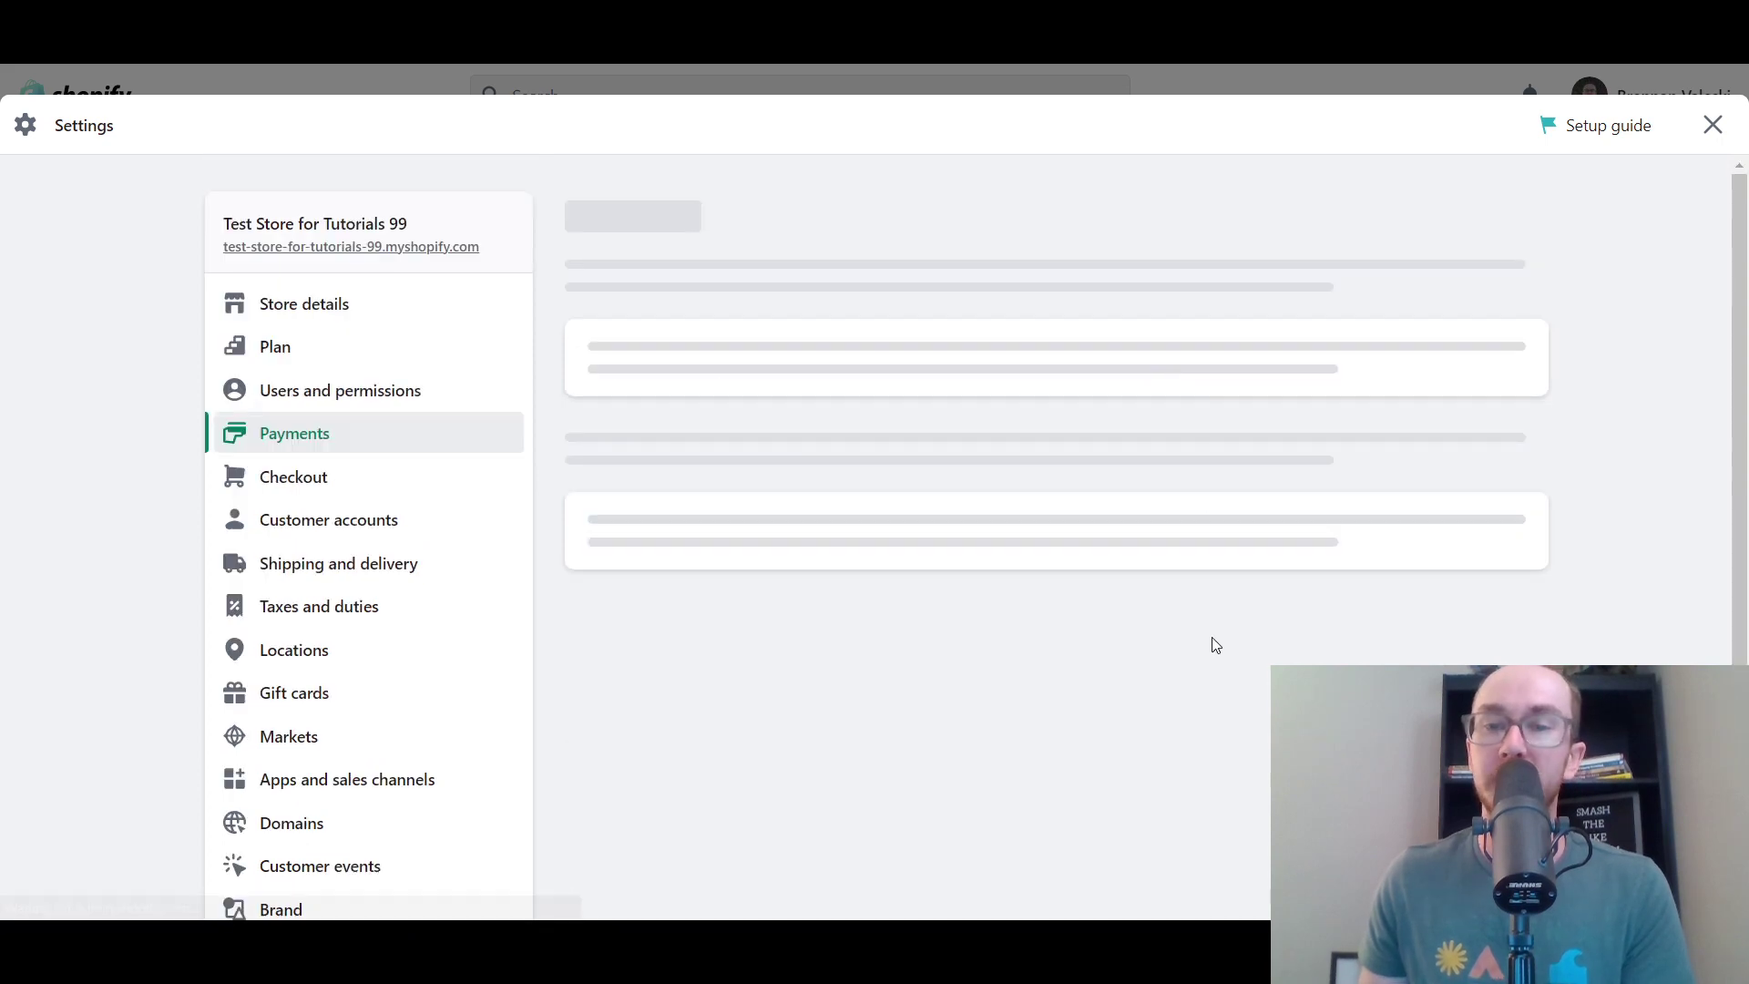
Examine the standard rates table for domestic and rest-of-world payments, both online and in-person
scroll(1047, 383, "down", 1)
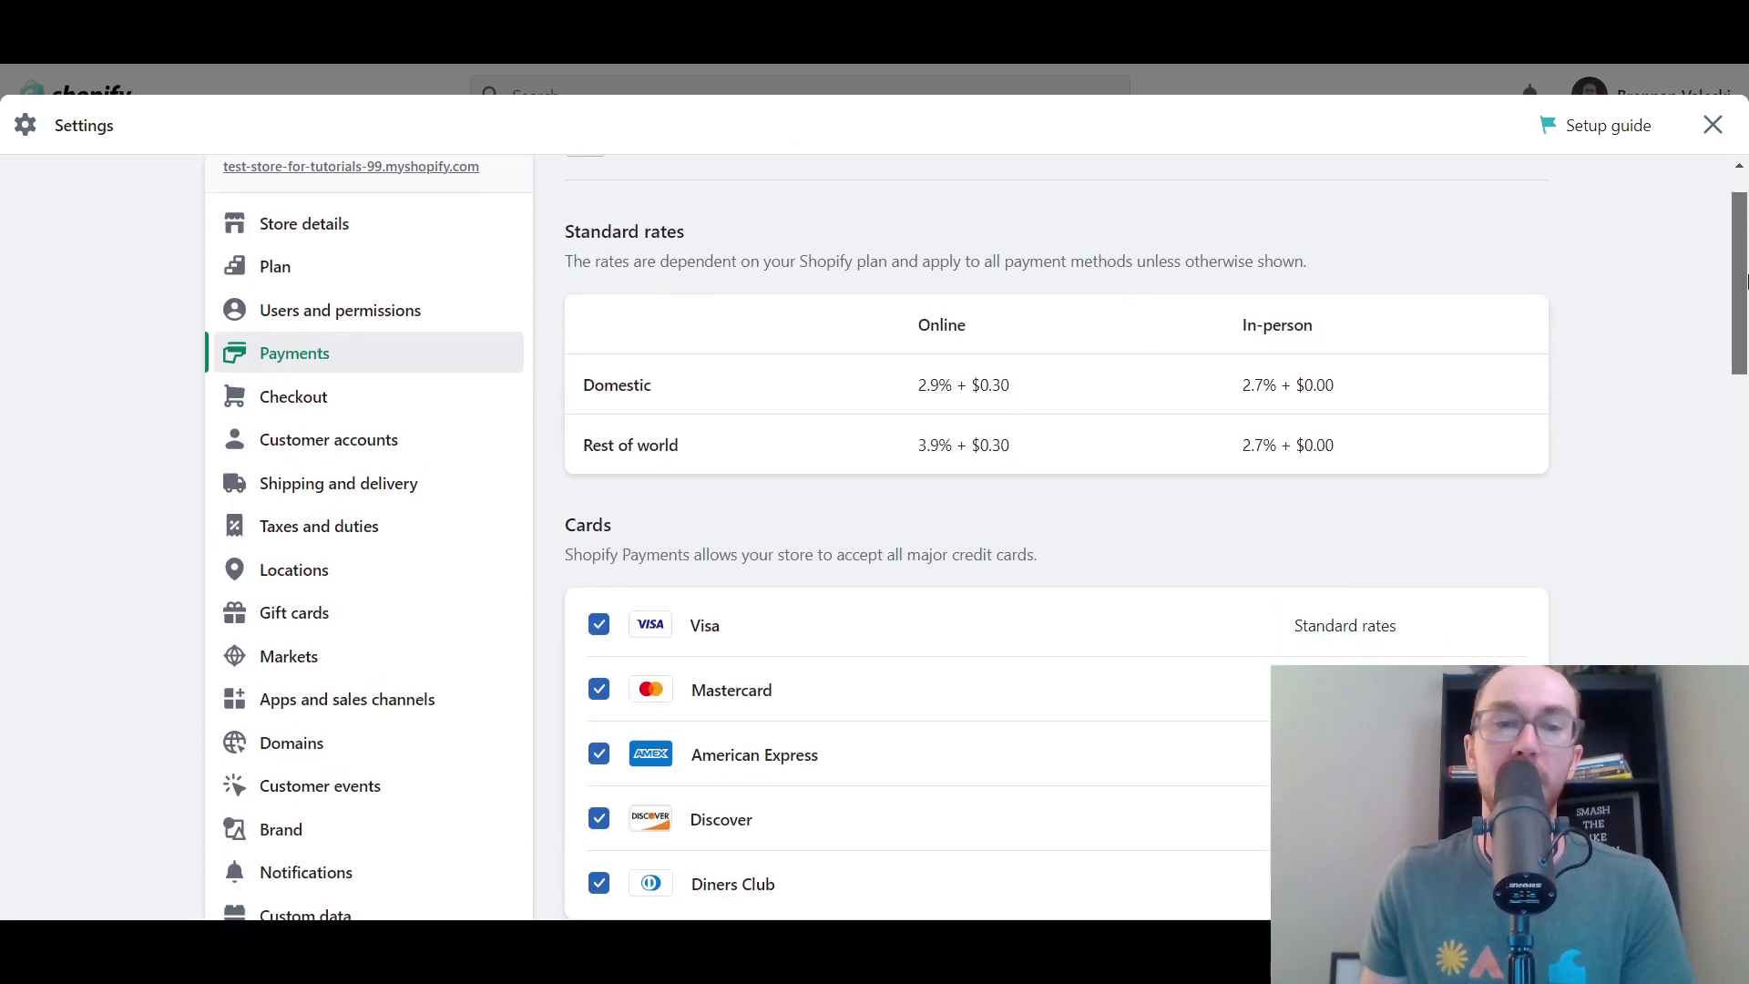
scroll(910, 328, "up", 1)
left_click_drag(595, 308, 866, 311)
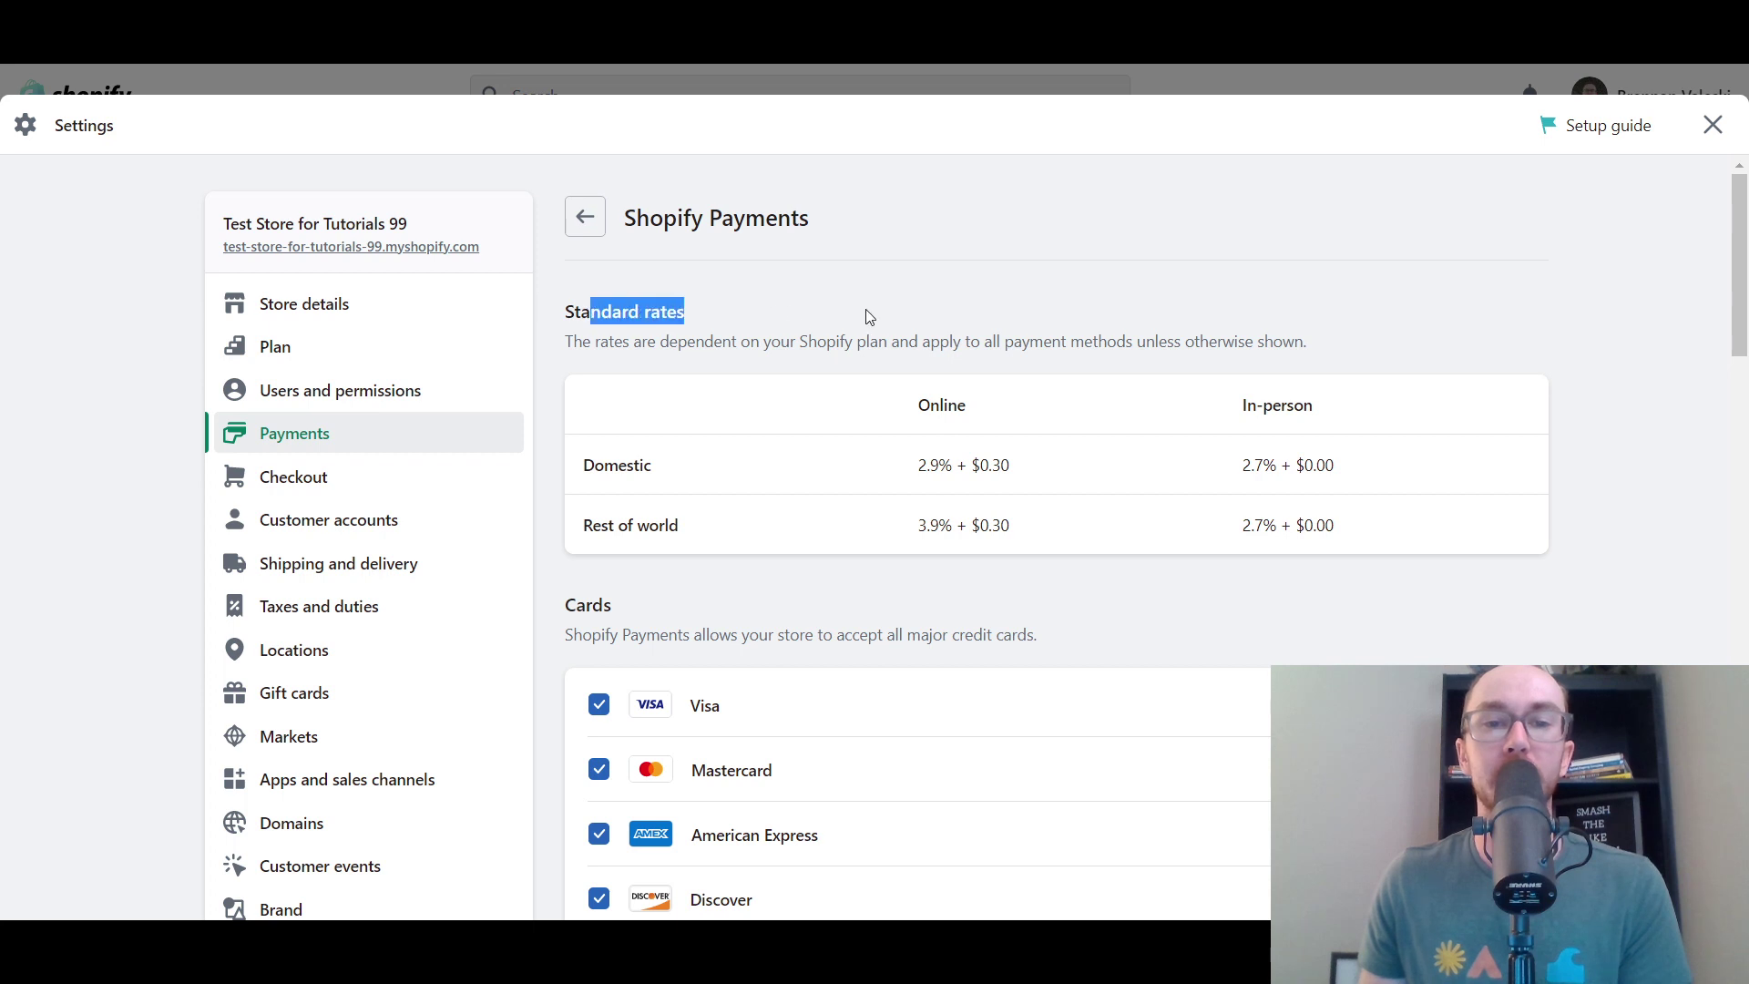
left_click(866, 312)
scroll(1745, 253, "down", 1)
mouse_move(1745, 252)
left_mouse_down()
mouse_move(1745, 756)
mouse_move(1745, 223)
left_mouse_up()
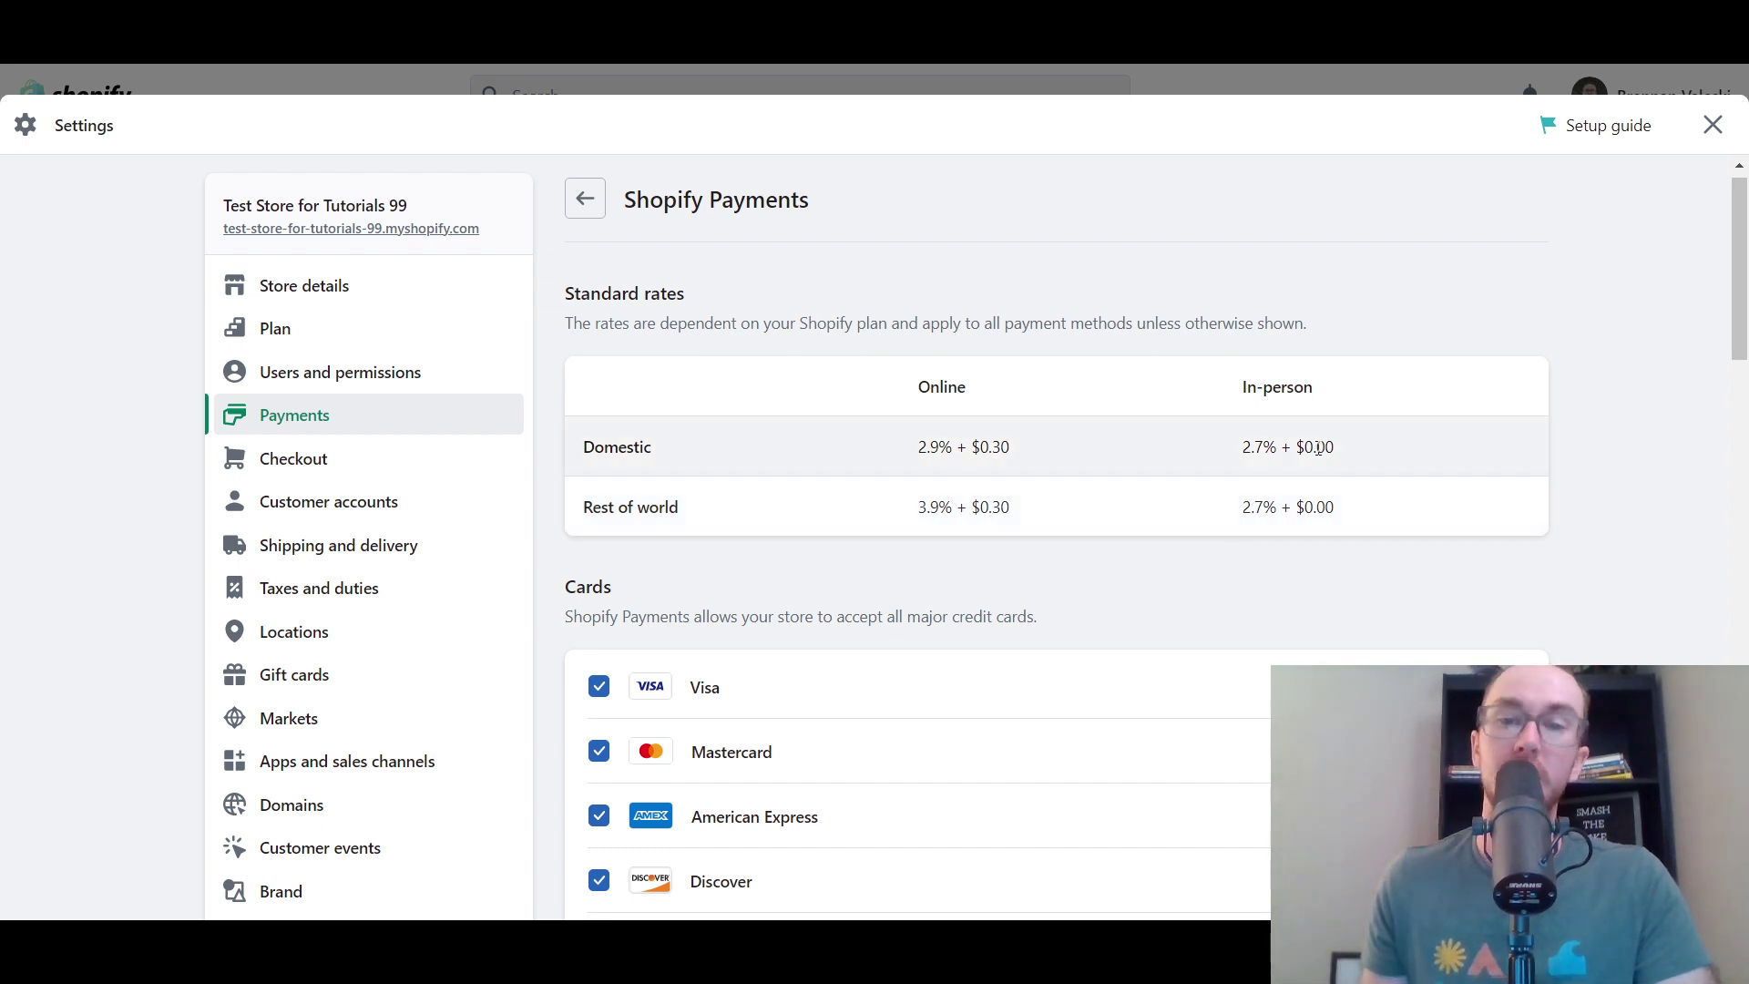
Check which rates apply to each accepted card brand, including the separate rates for American Express
scroll(1658, 375, "down", 2)
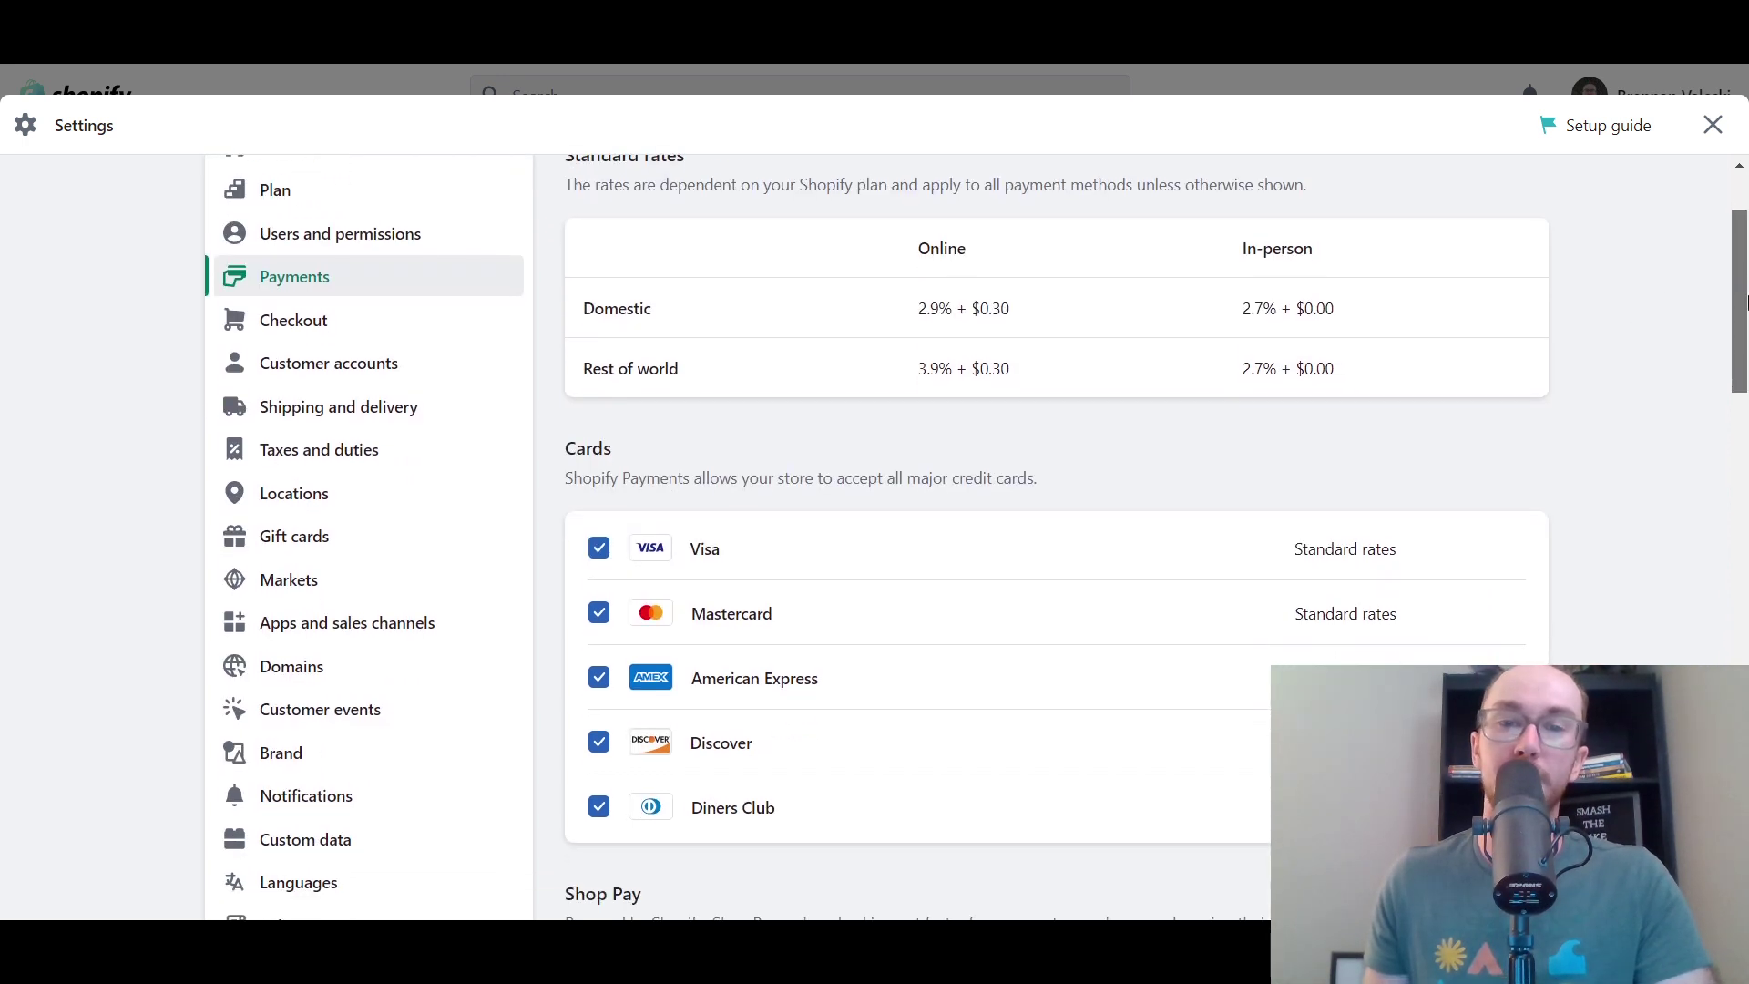
left_click_drag(1744, 300, 1738, 364)
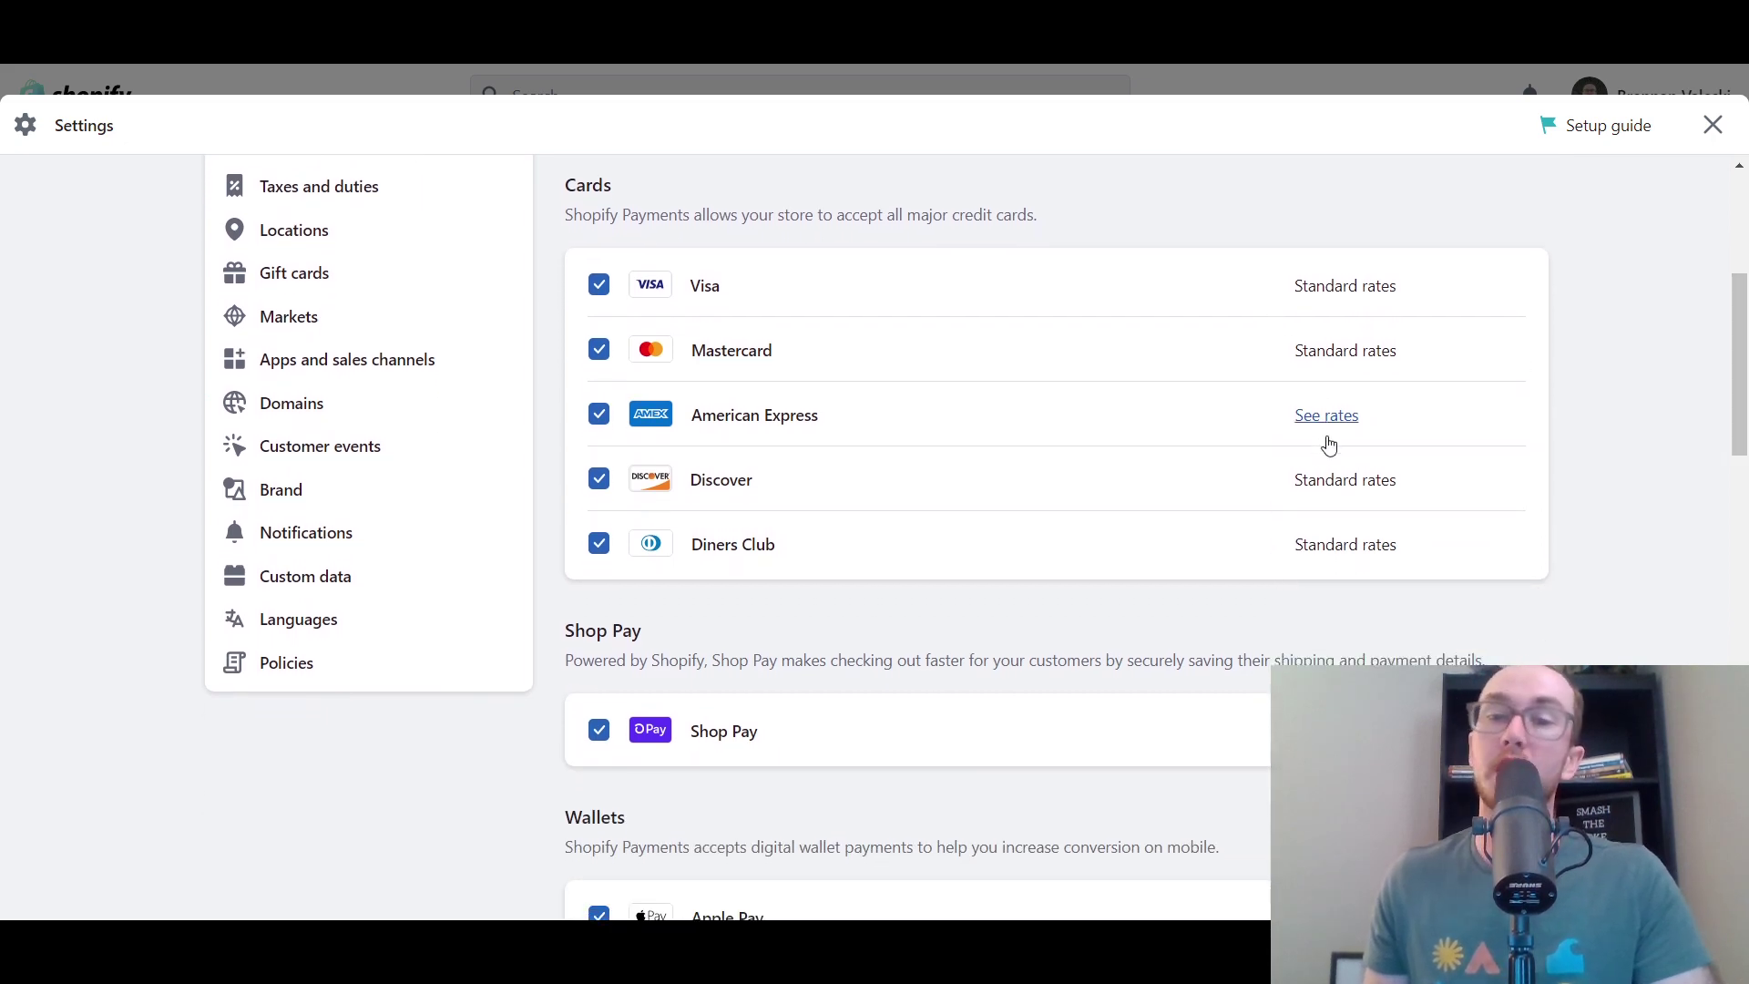
left_click_drag(1294, 288, 1381, 286)
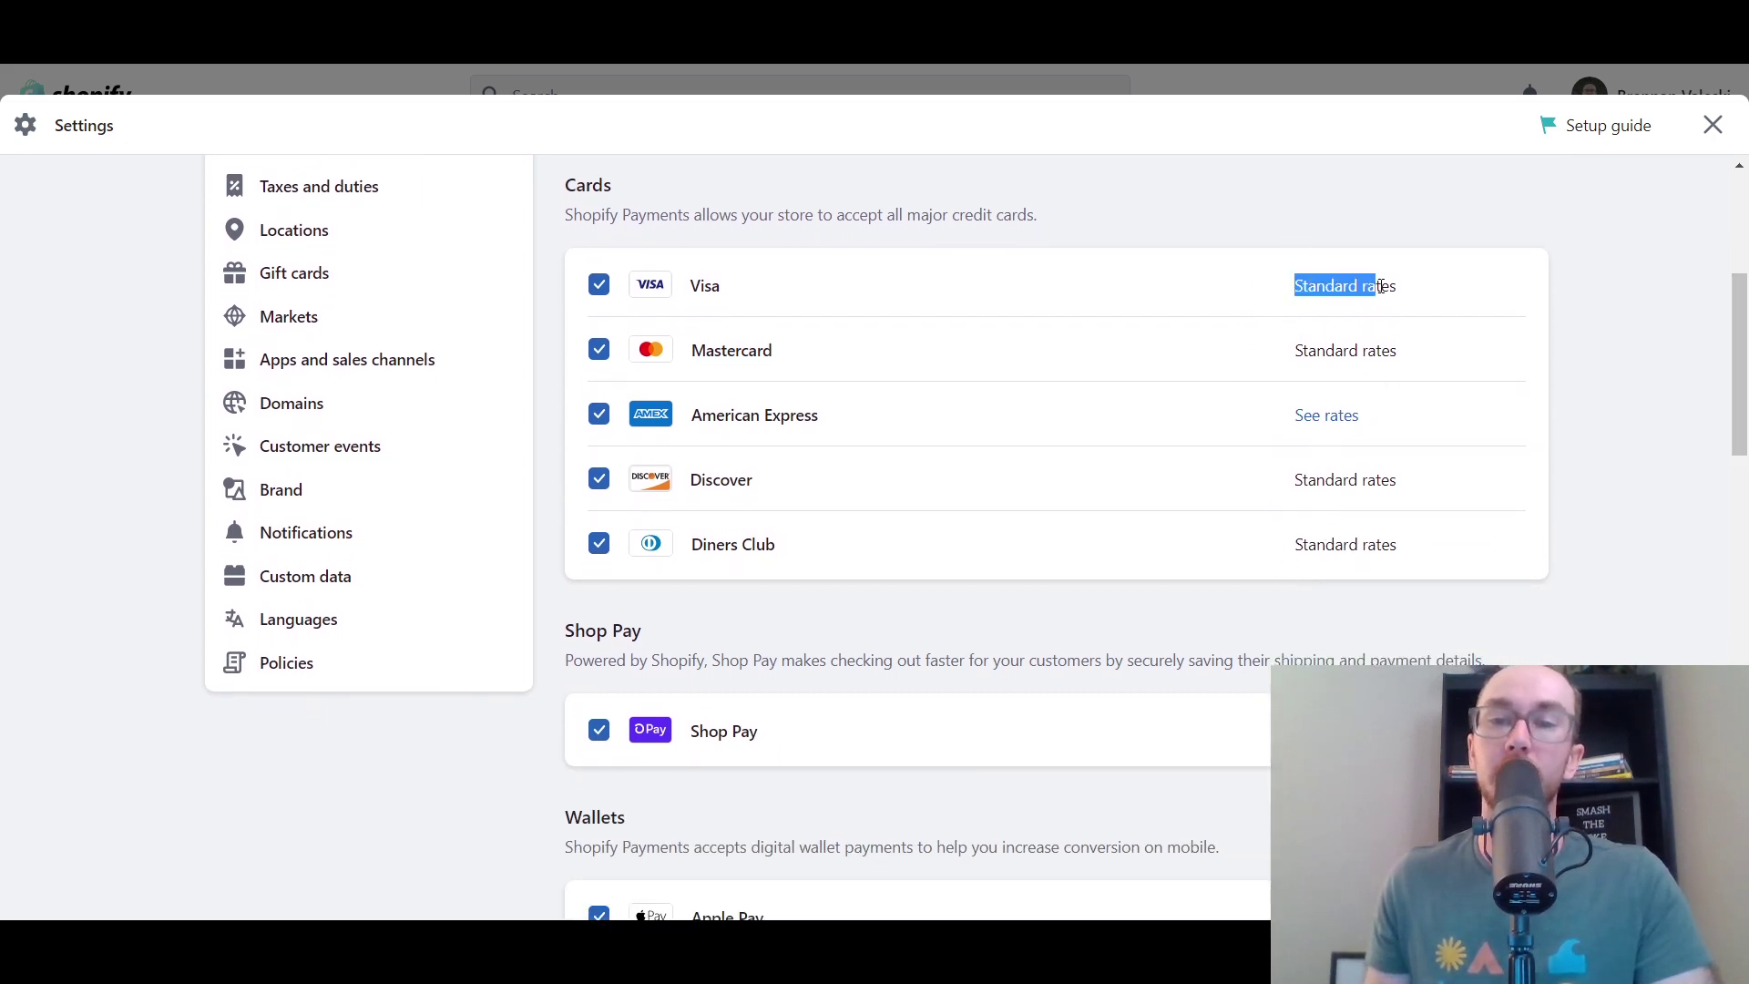
left_click(1380, 286)
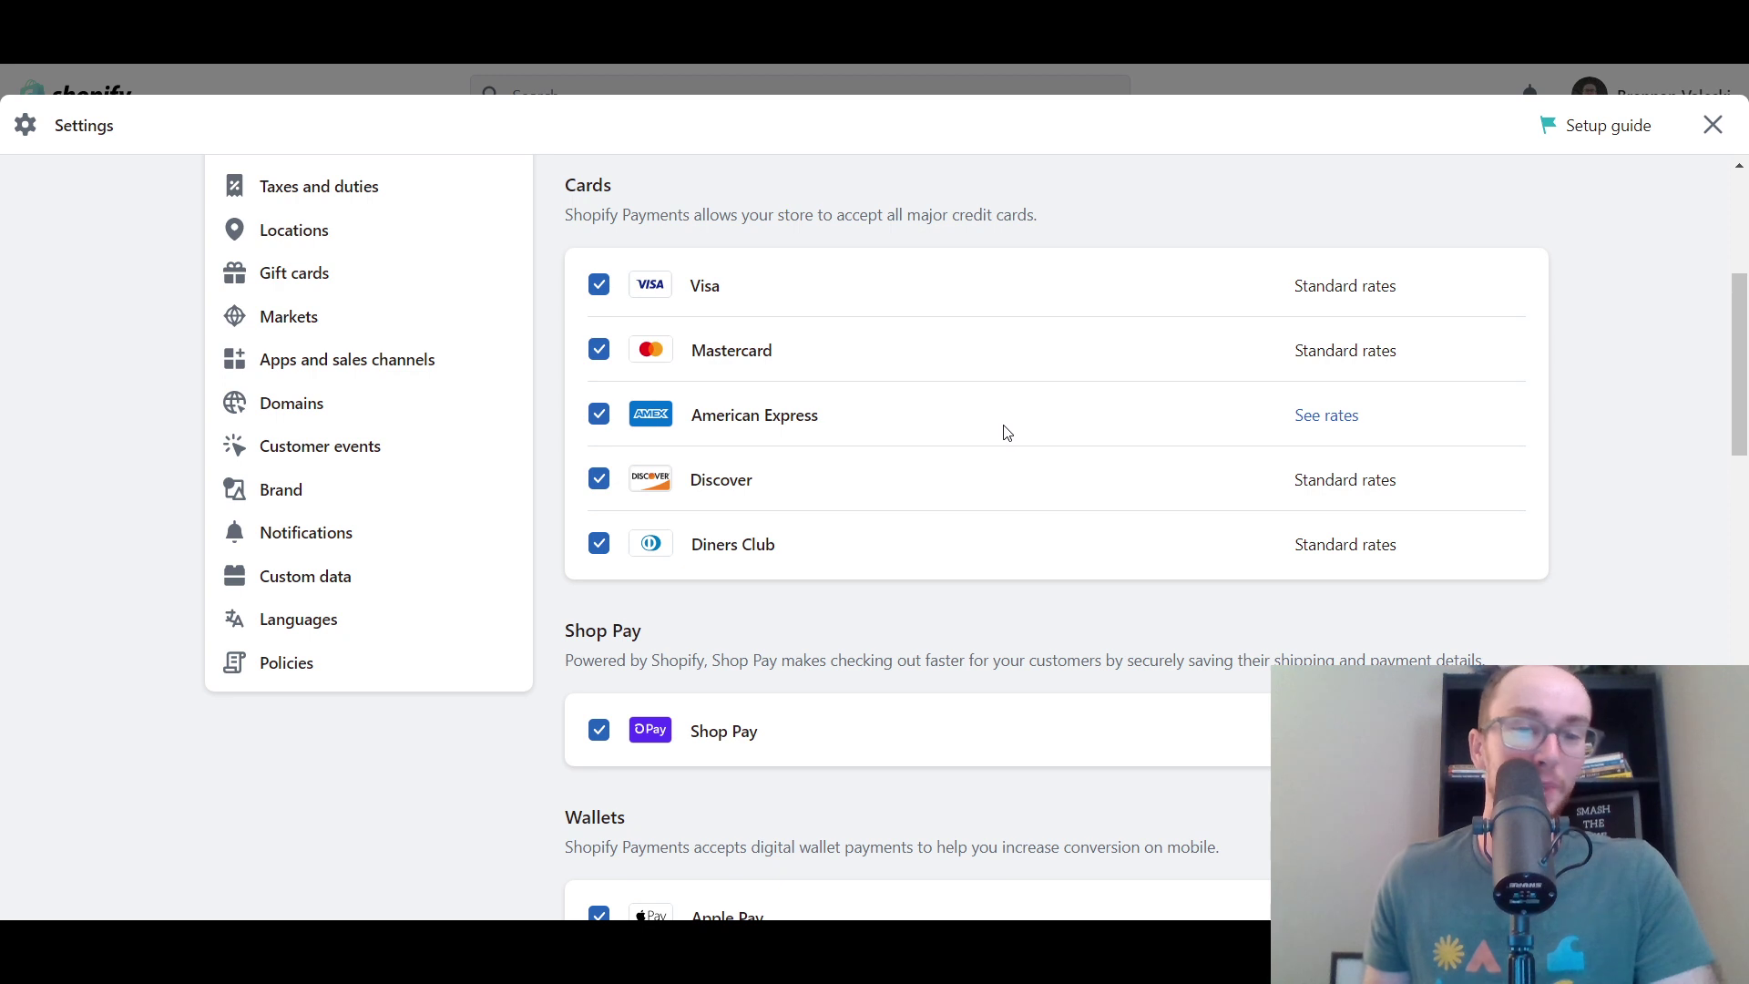
left_click(1323, 419)
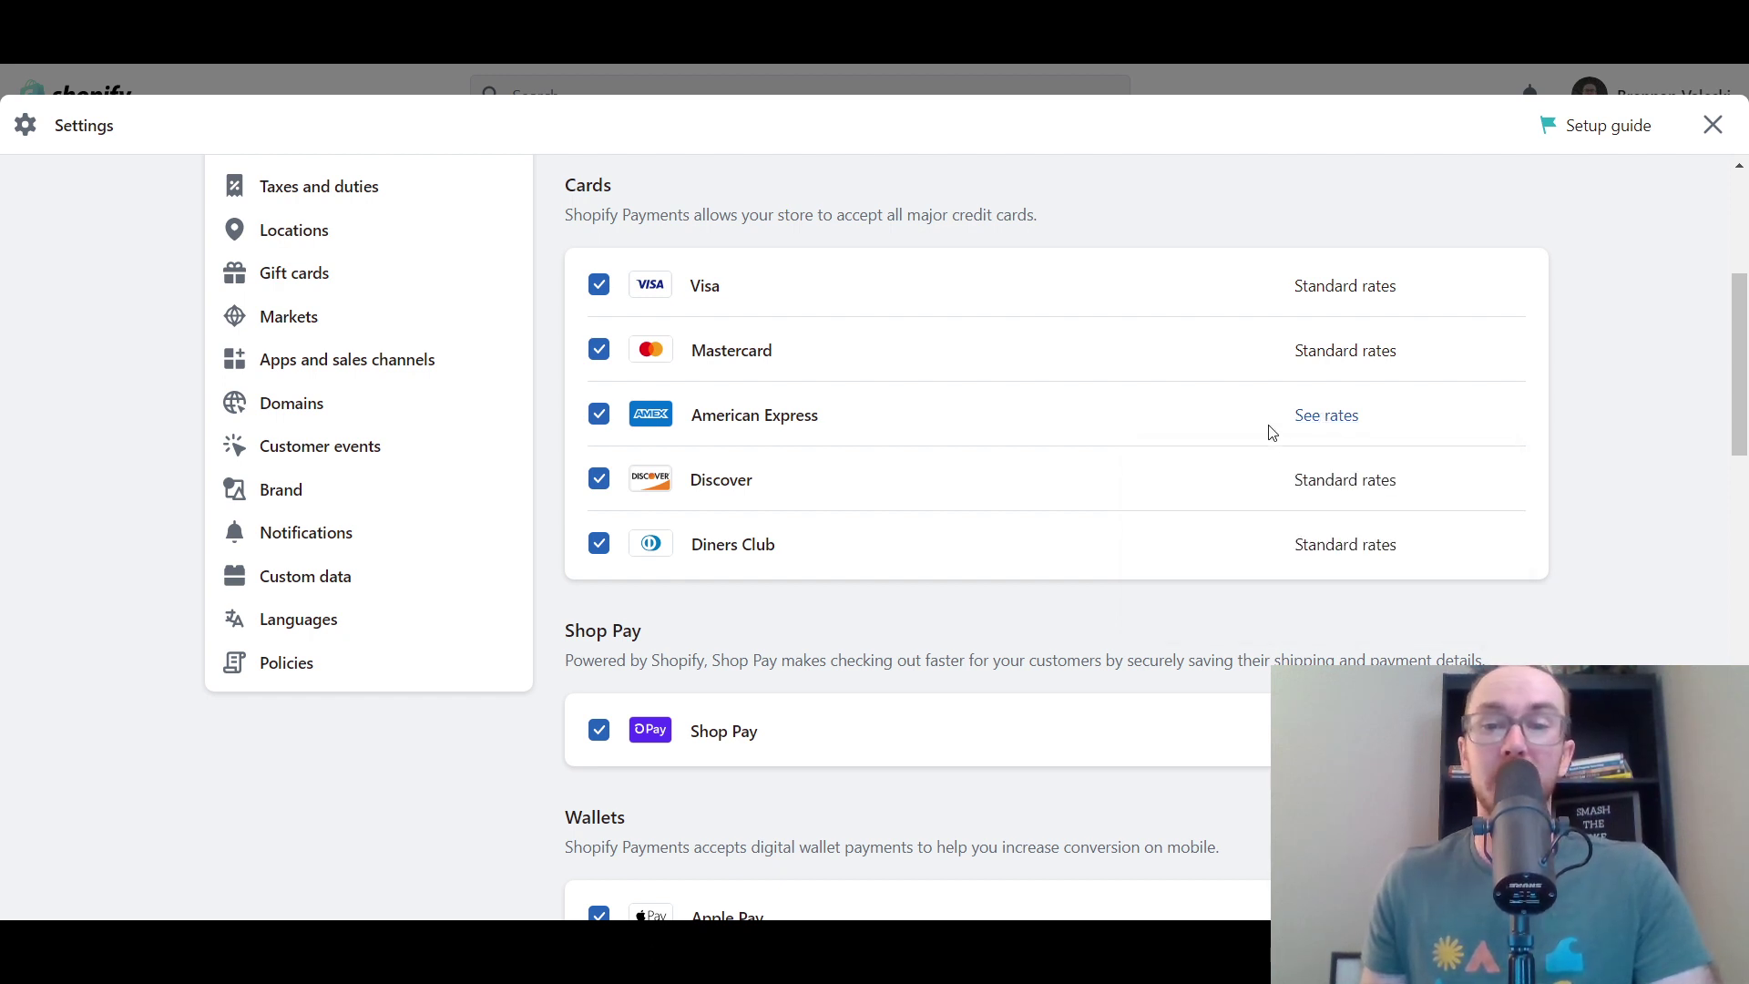
Return to the standard rates table and check the domestic online percentage
scroll(1266, 430, "up", 3)
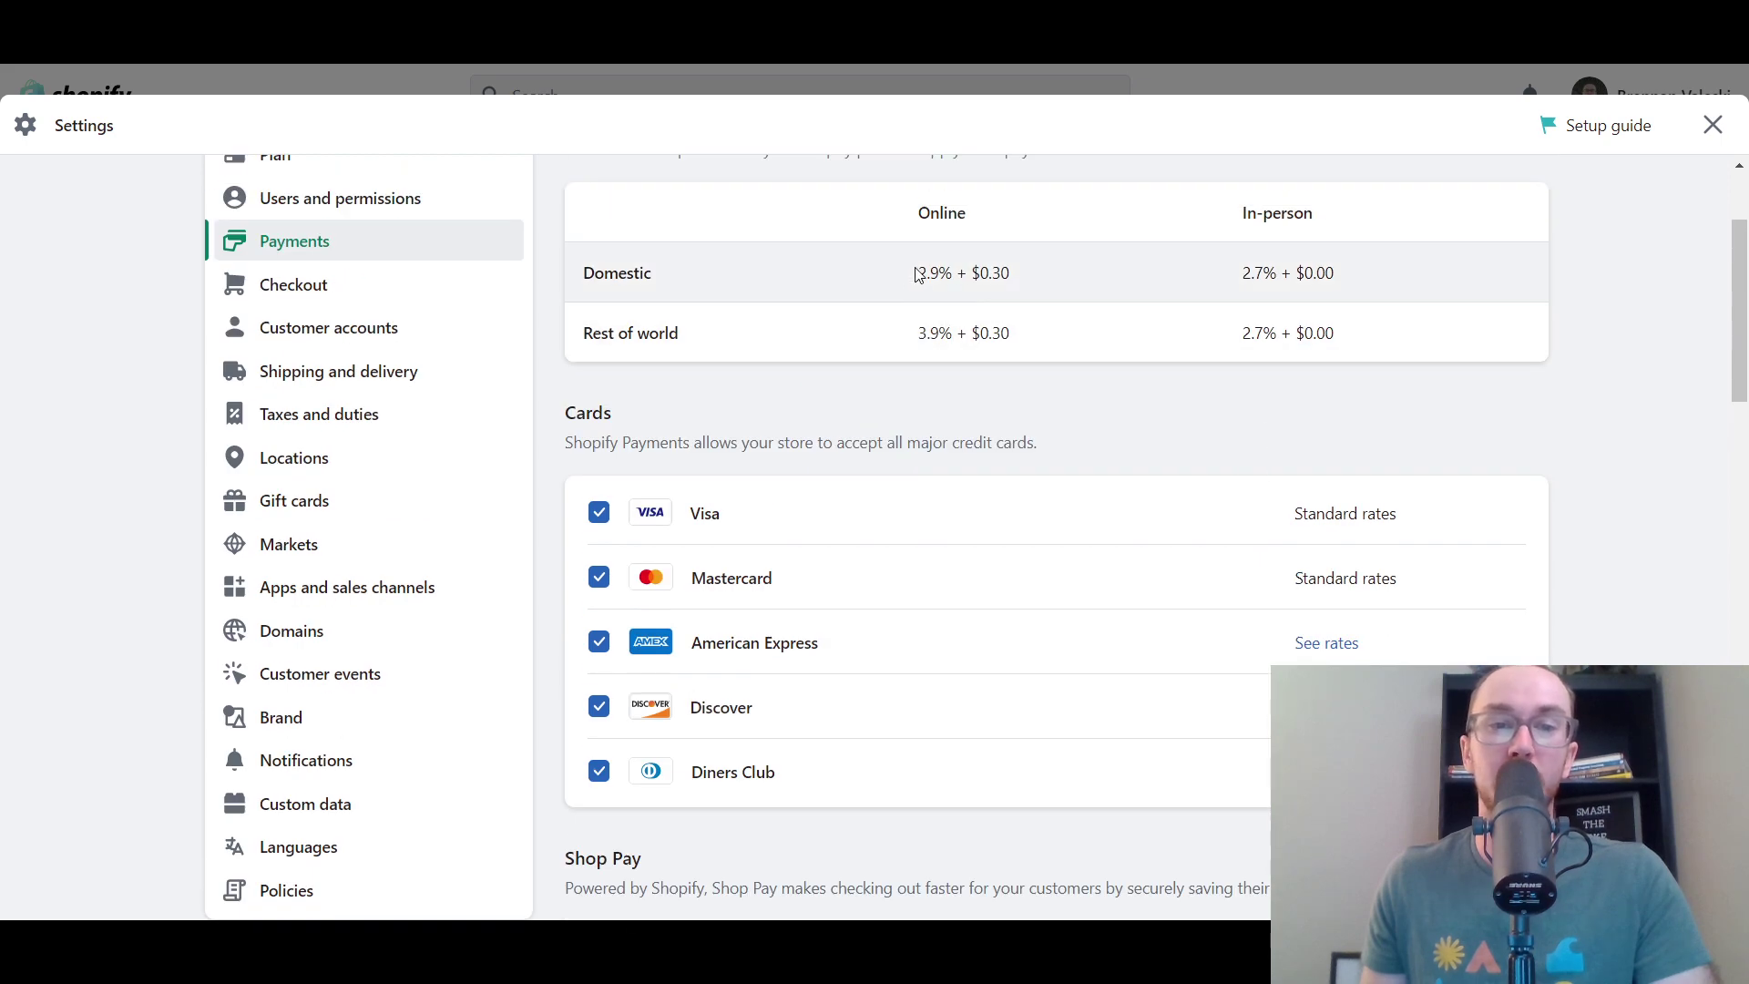
left_click_drag(916, 272, 943, 269)
left_click(953, 263)
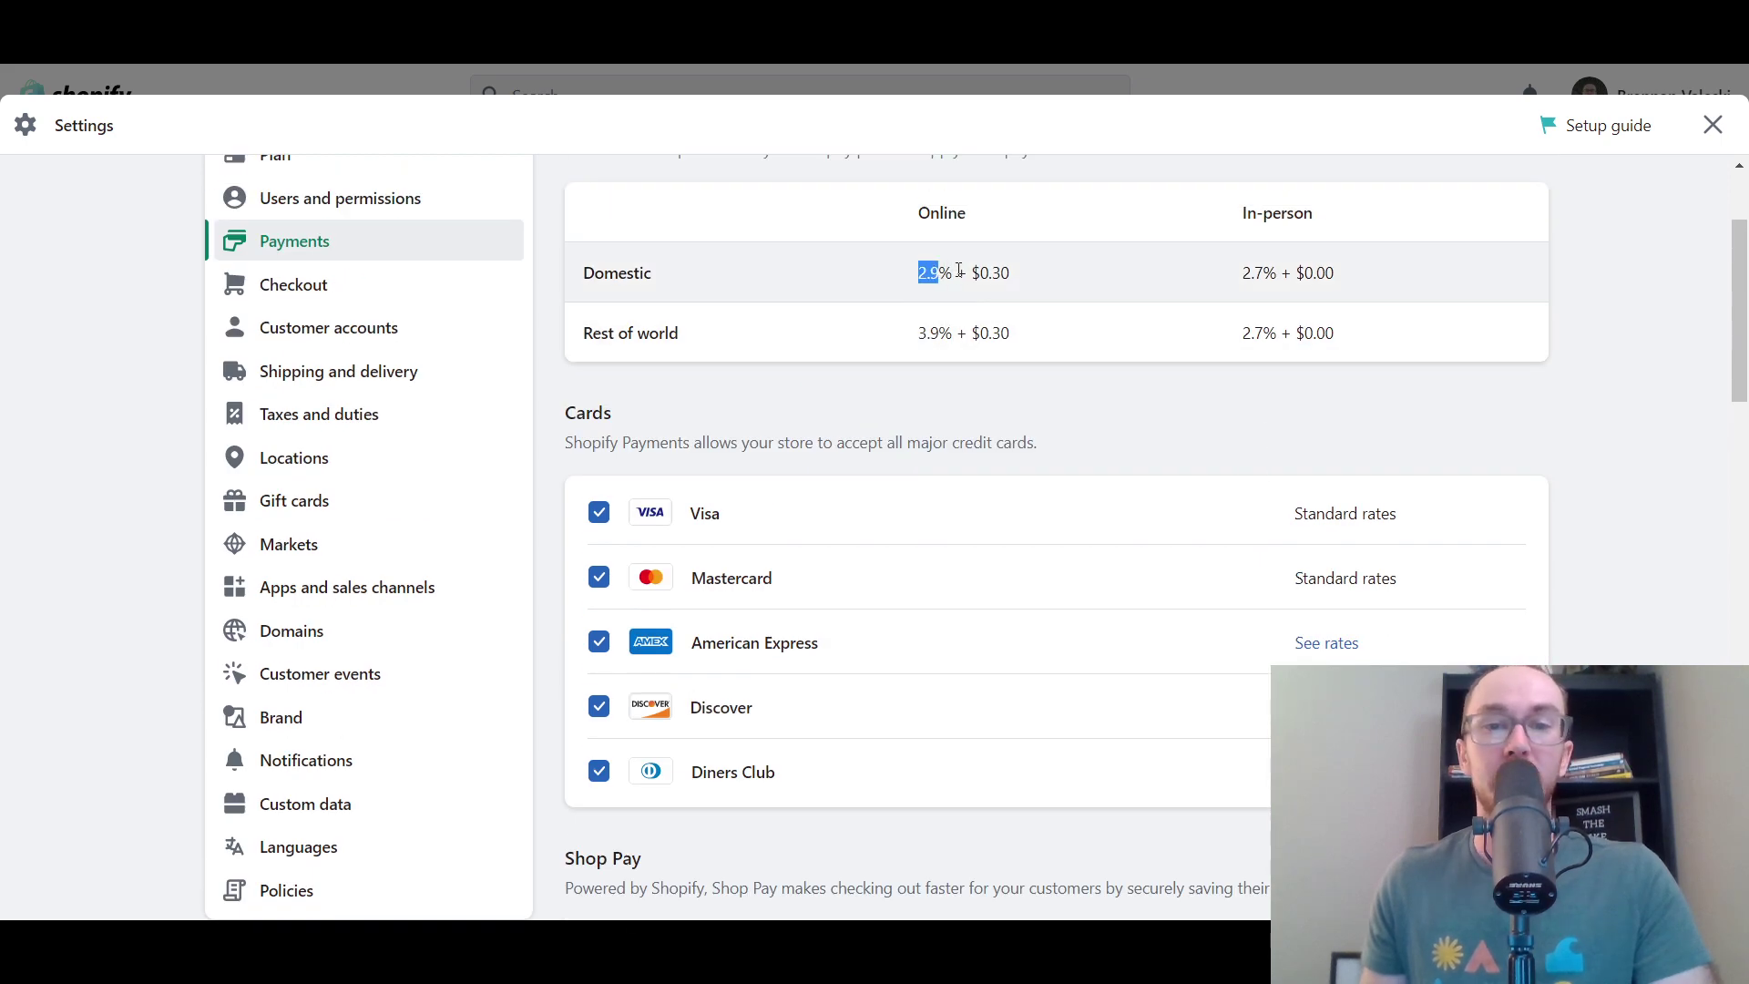
left_click(947, 267)
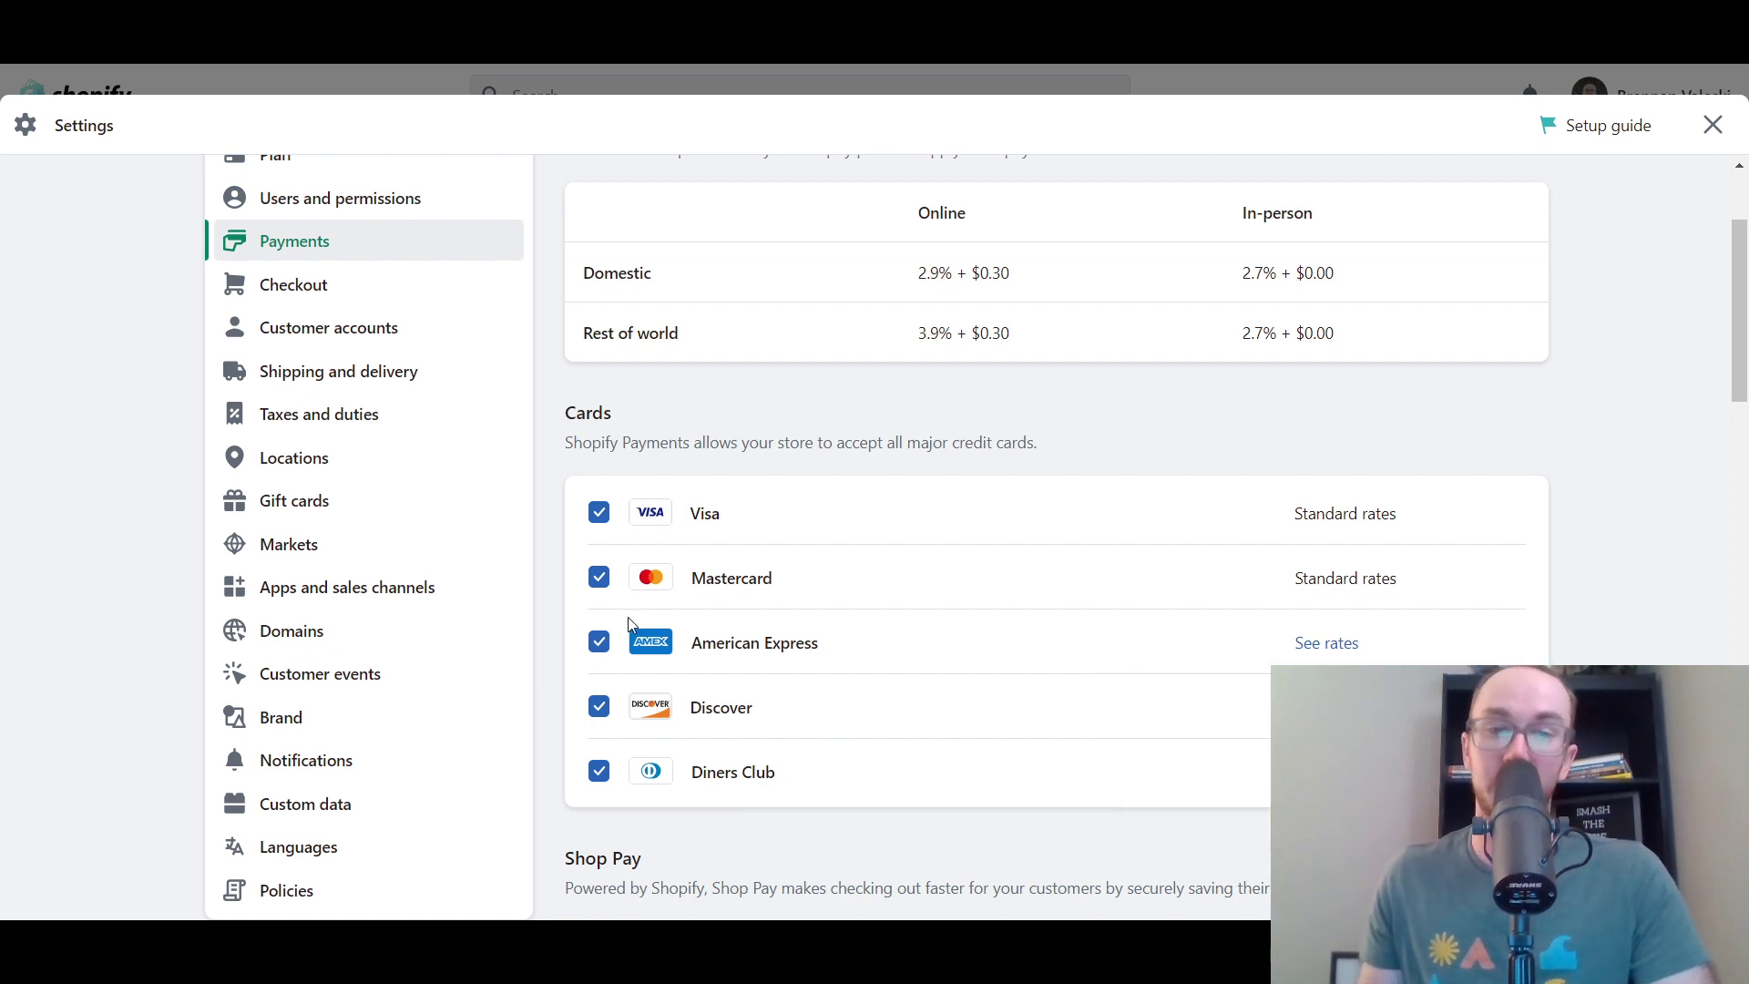
Toggle American Express off and on in the accepted cards list, leaving it deselected
left_click(601, 641)
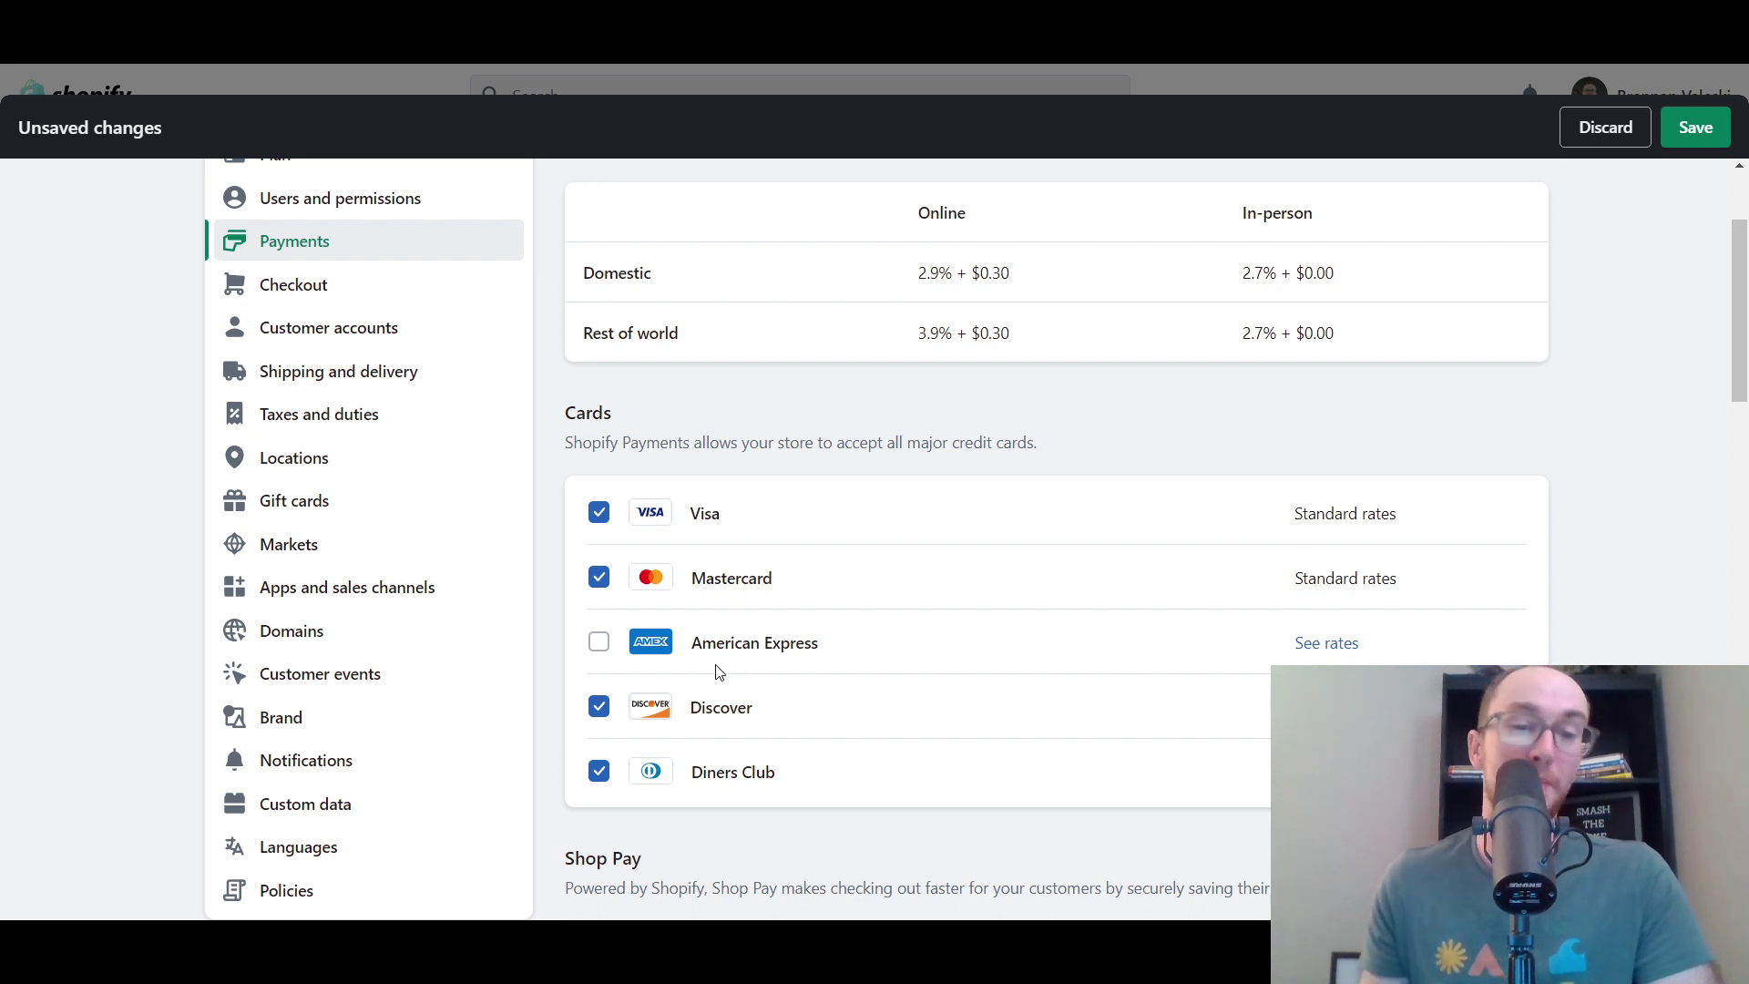
left_click(598, 645)
left_click(598, 646)
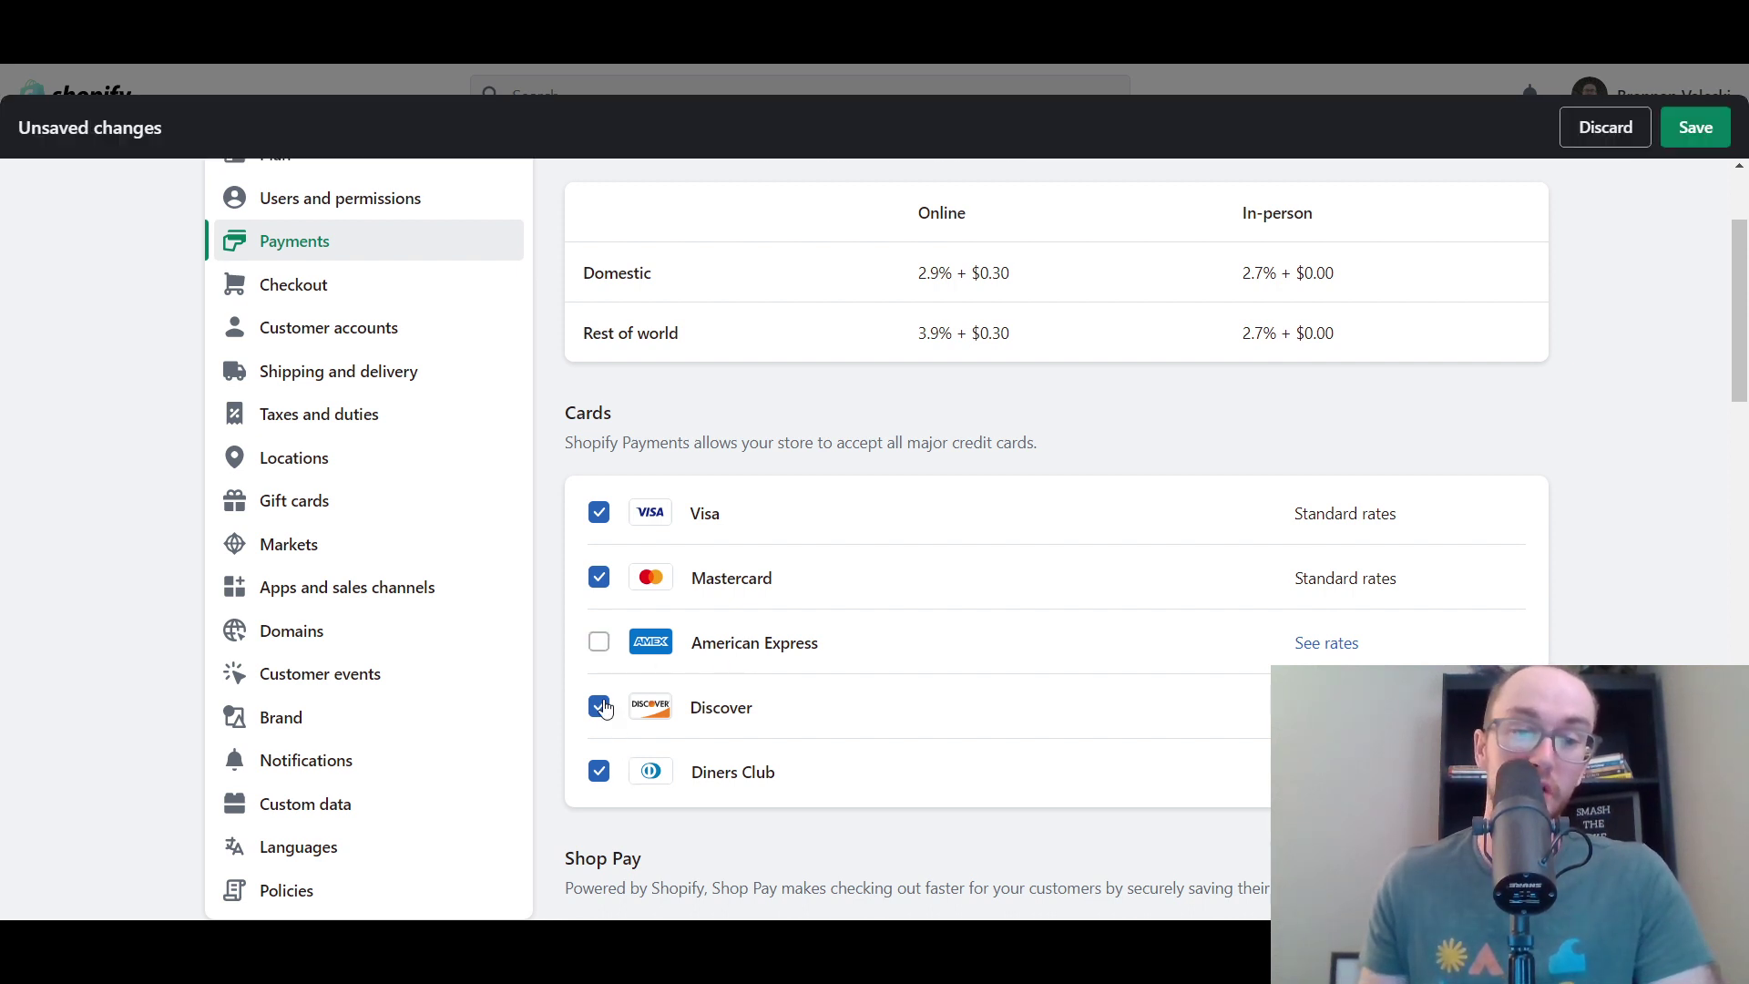
left_click(598, 647)
left_click(598, 647)
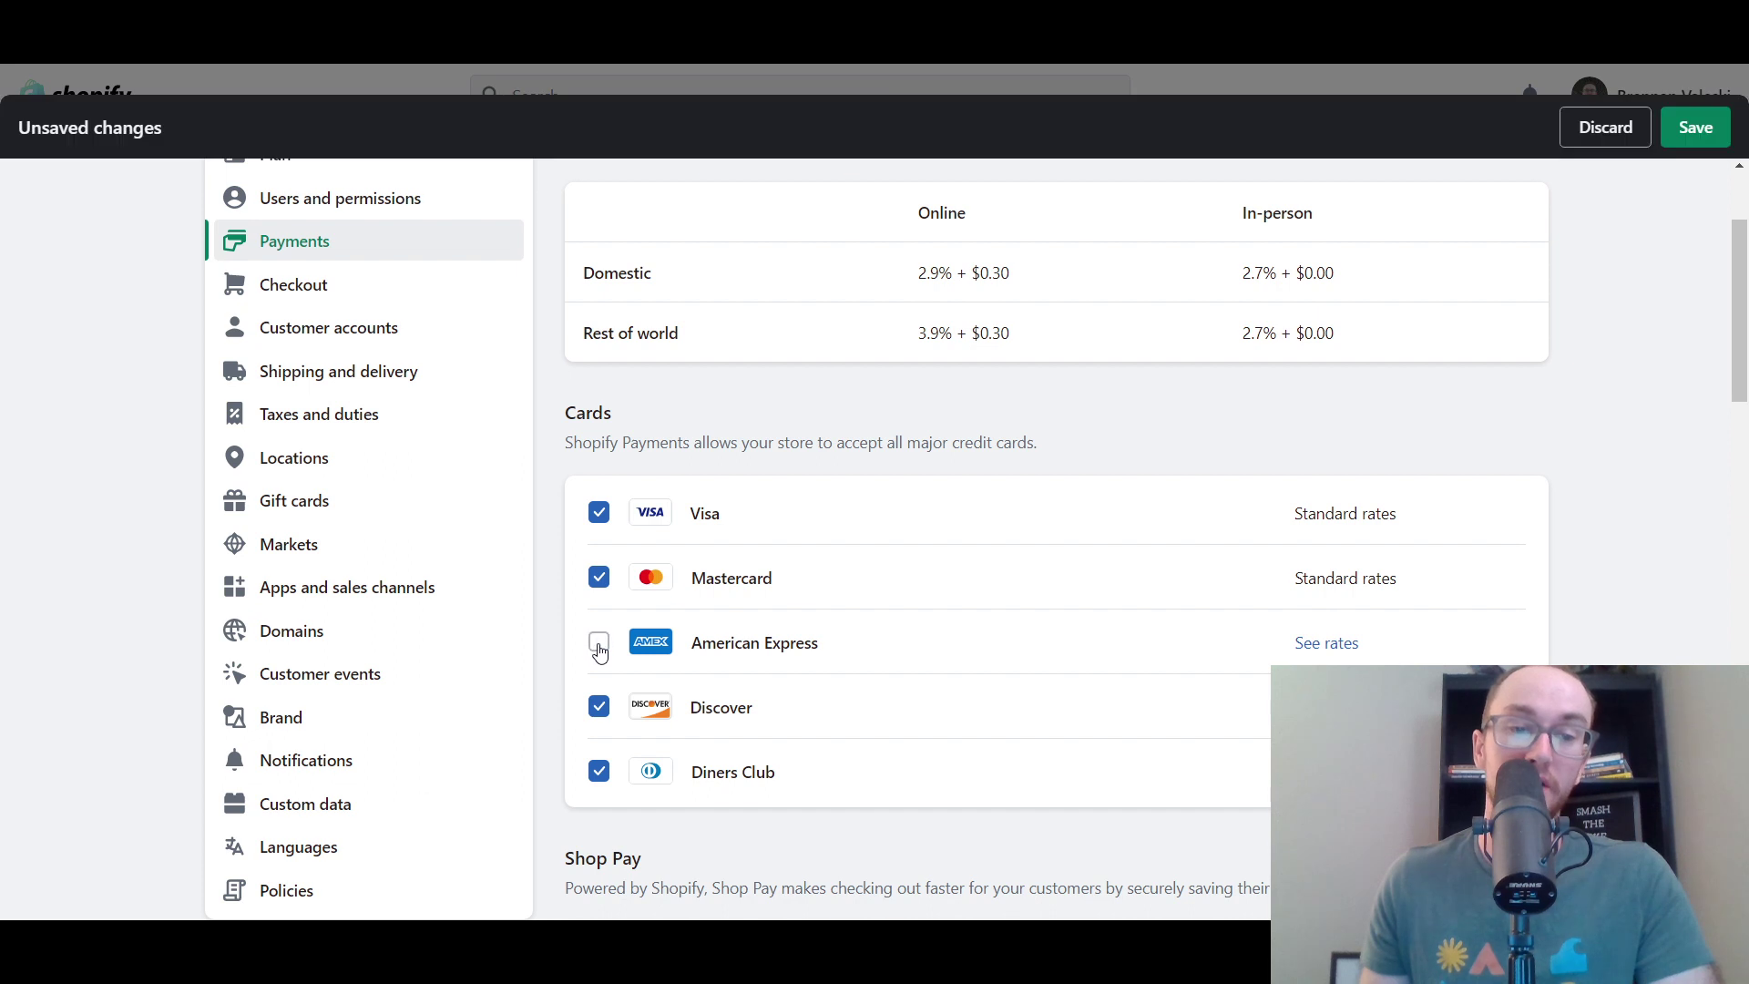
left_click(599, 647)
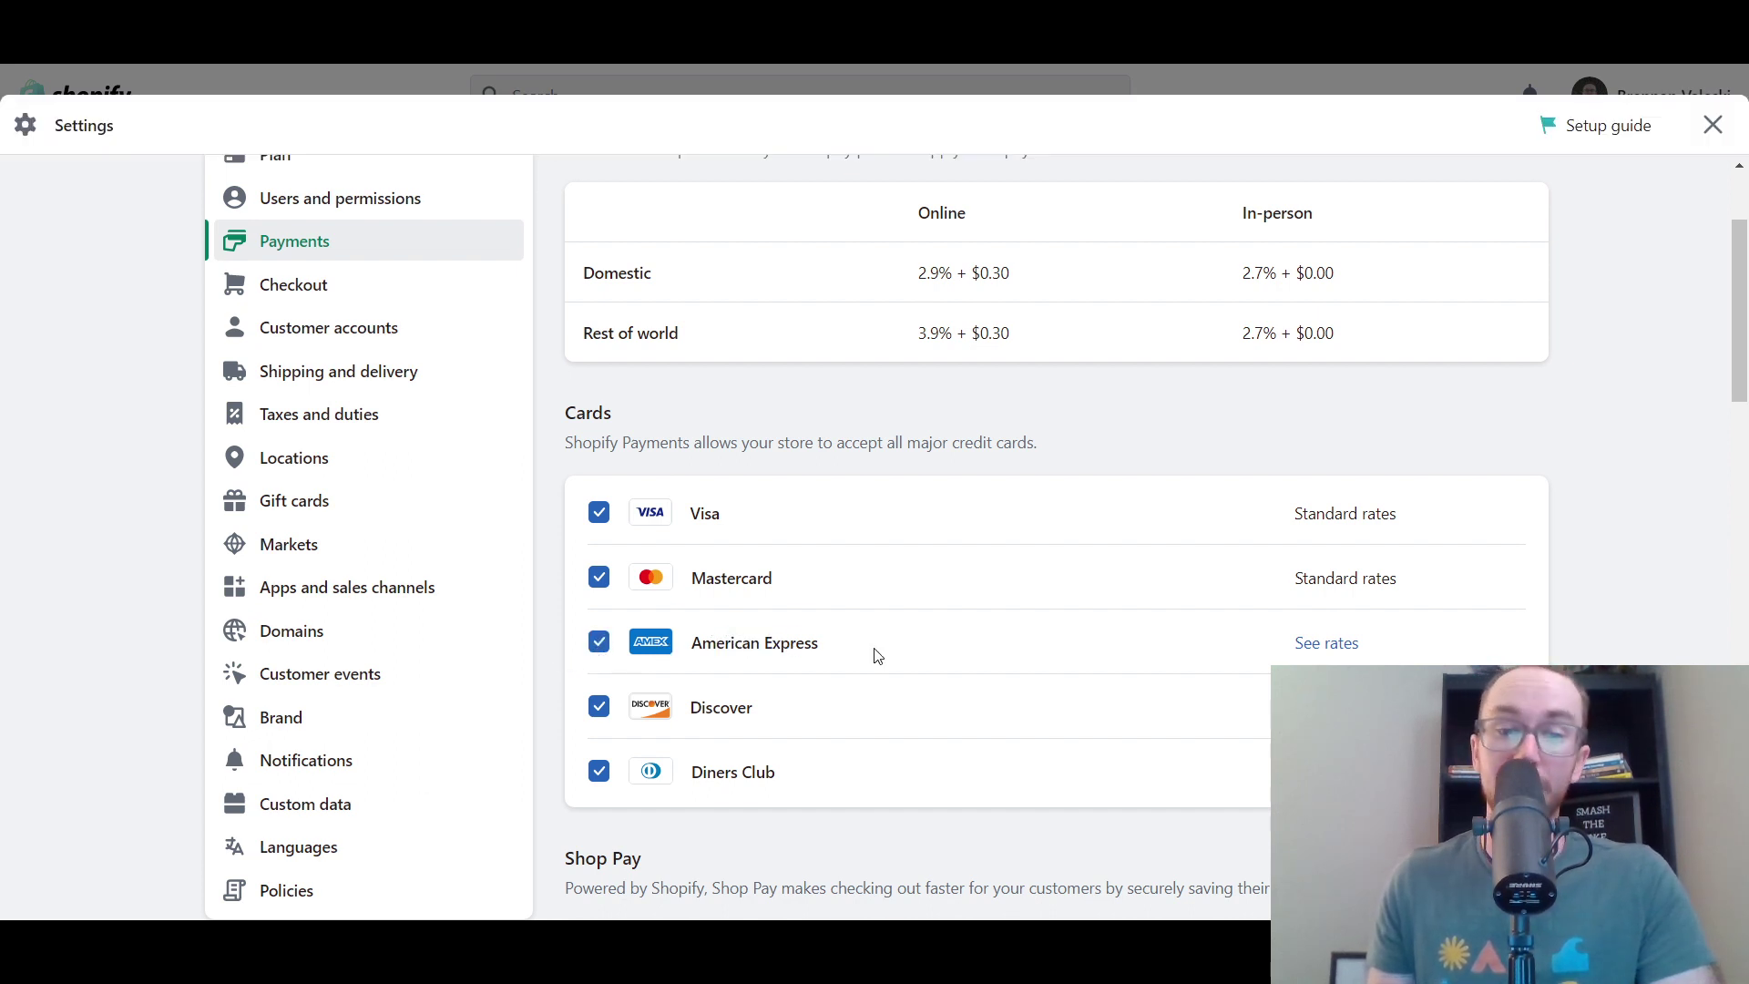
left_click(598, 645)
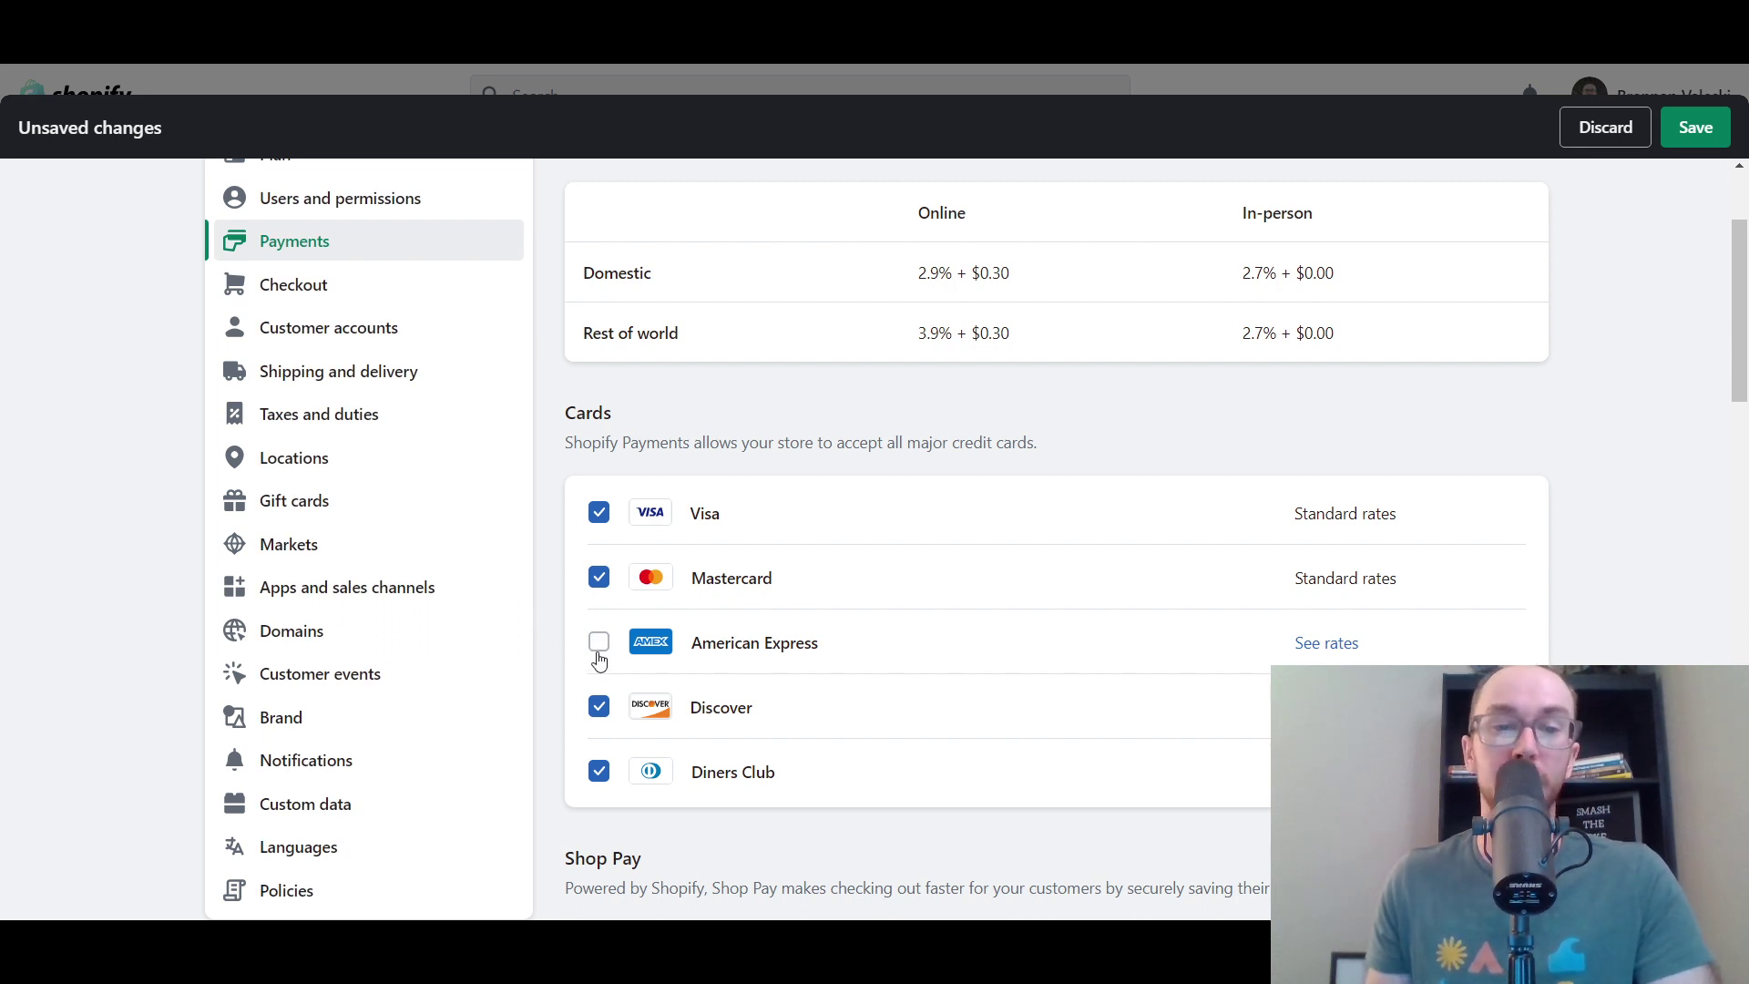
Enable American Express again in the list of accepted credit cards
left_click(598, 649)
left_click(596, 643)
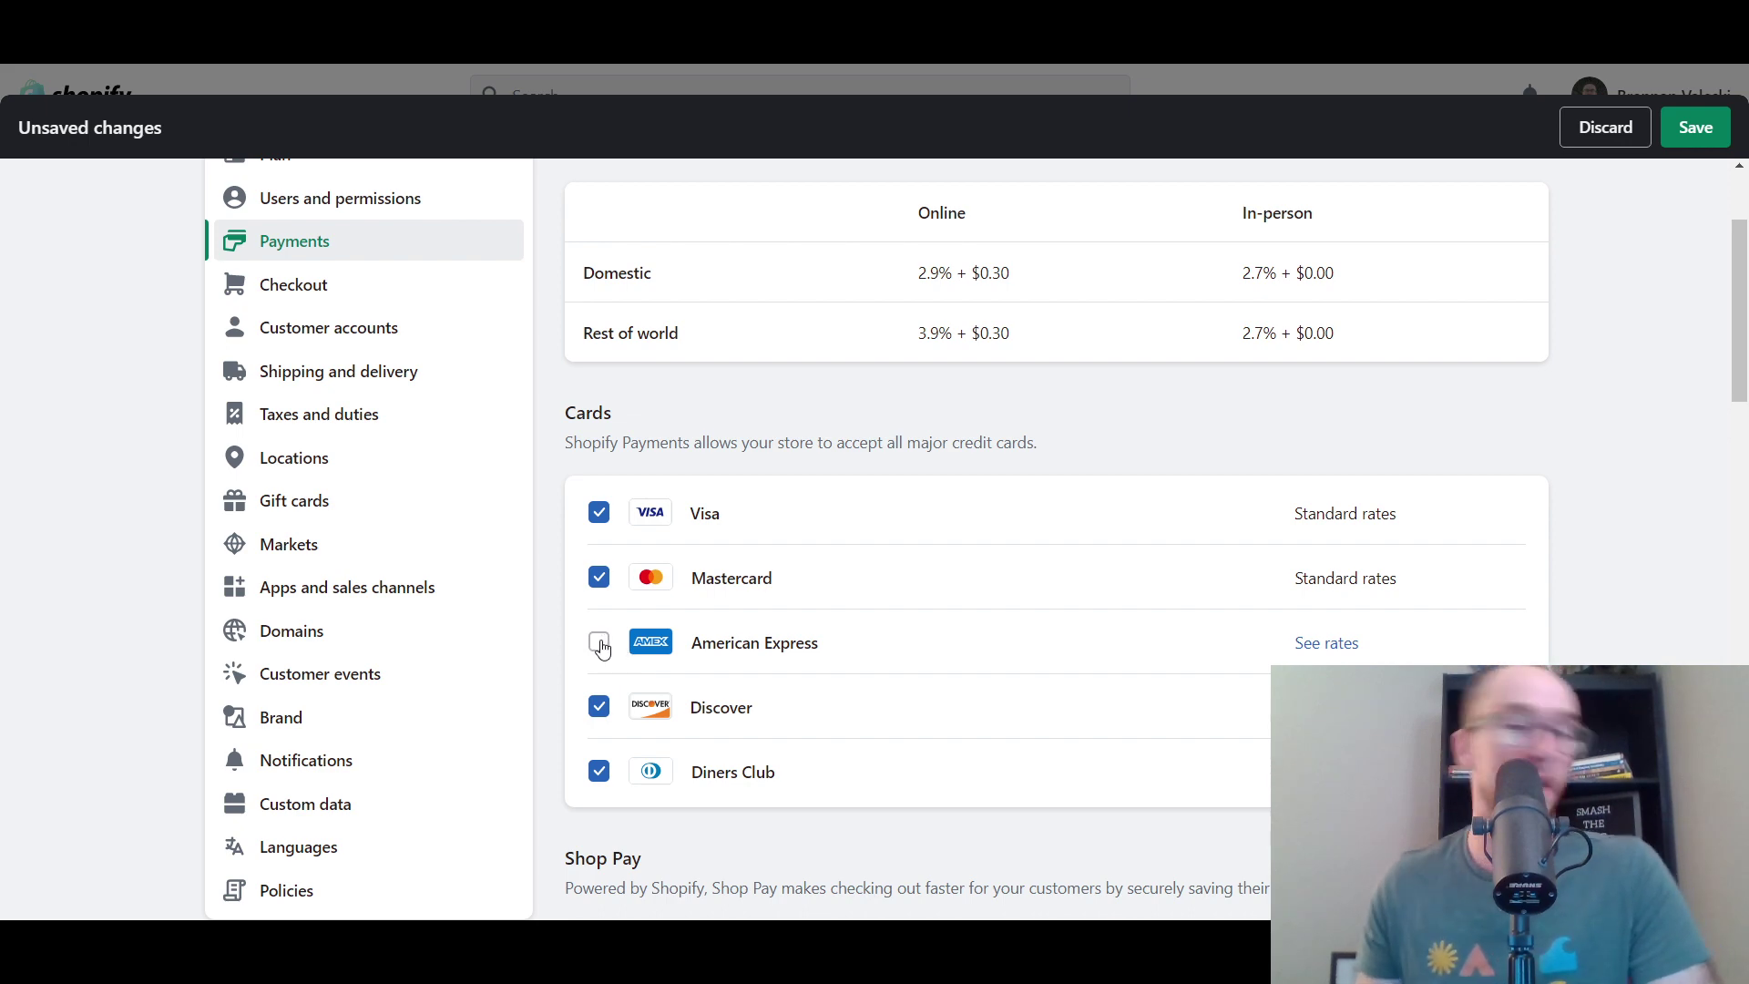
left_click(600, 645)
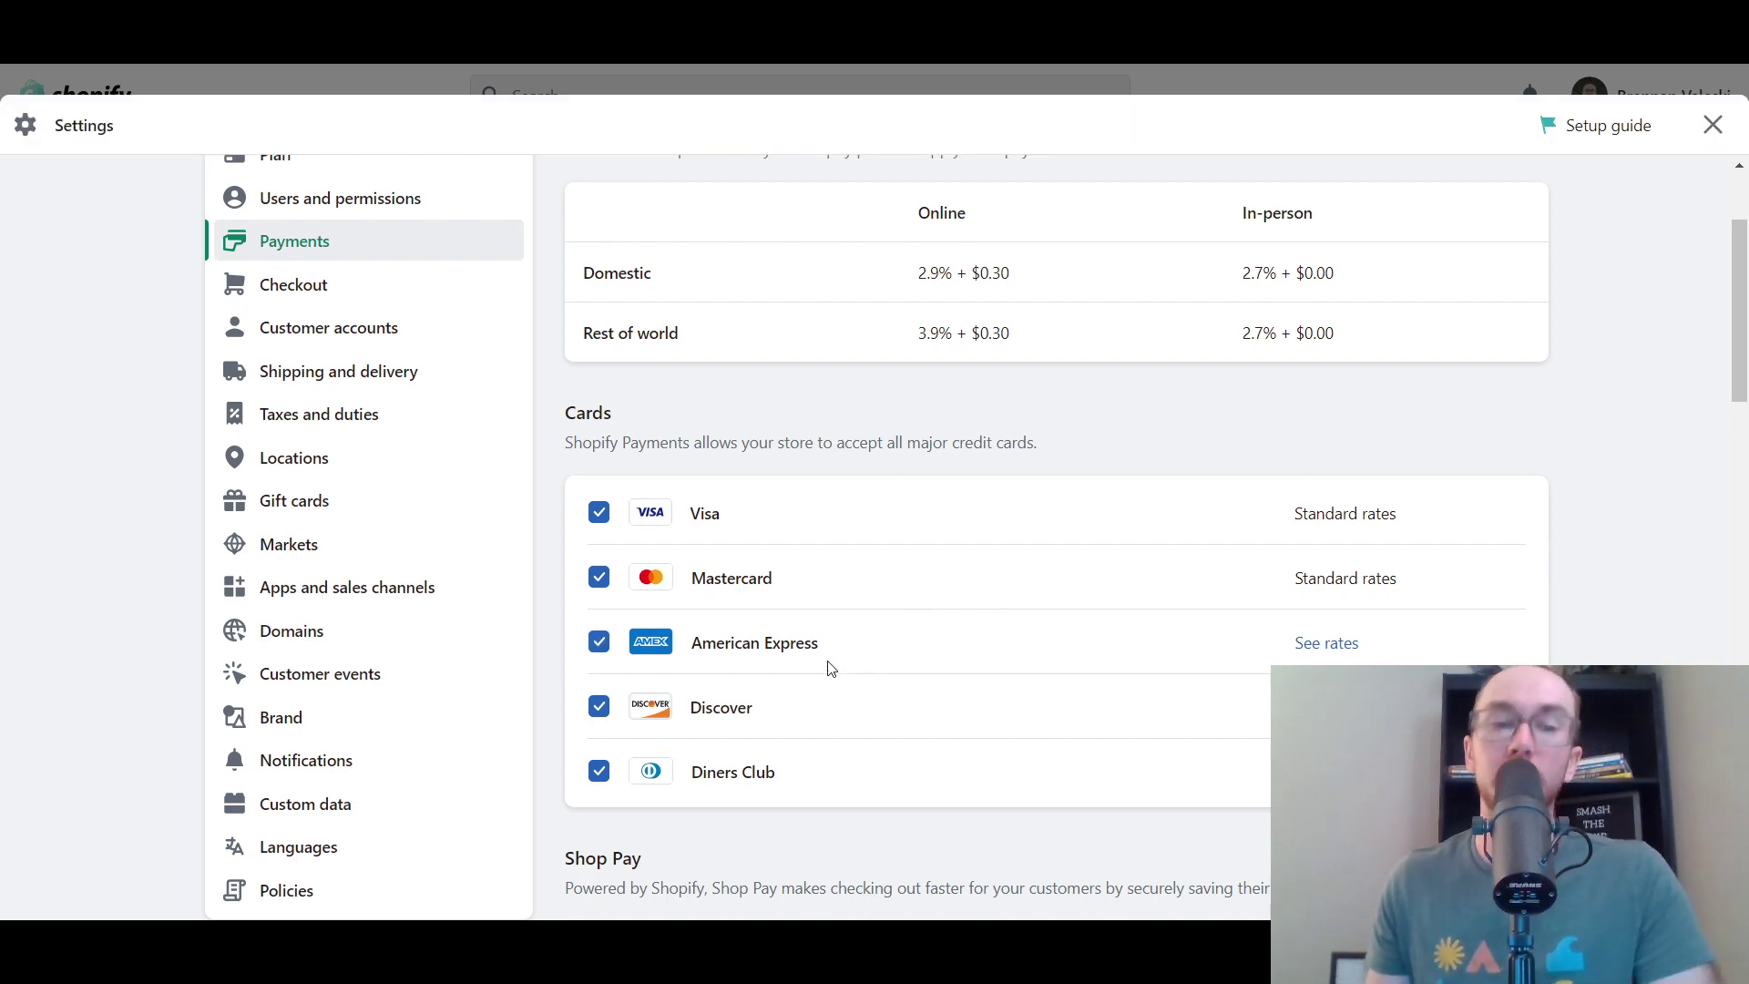
Examine the Shop Pay option and the accepted digital wallets, including which rates apply to them
scroll(1020, 638, "down", 5)
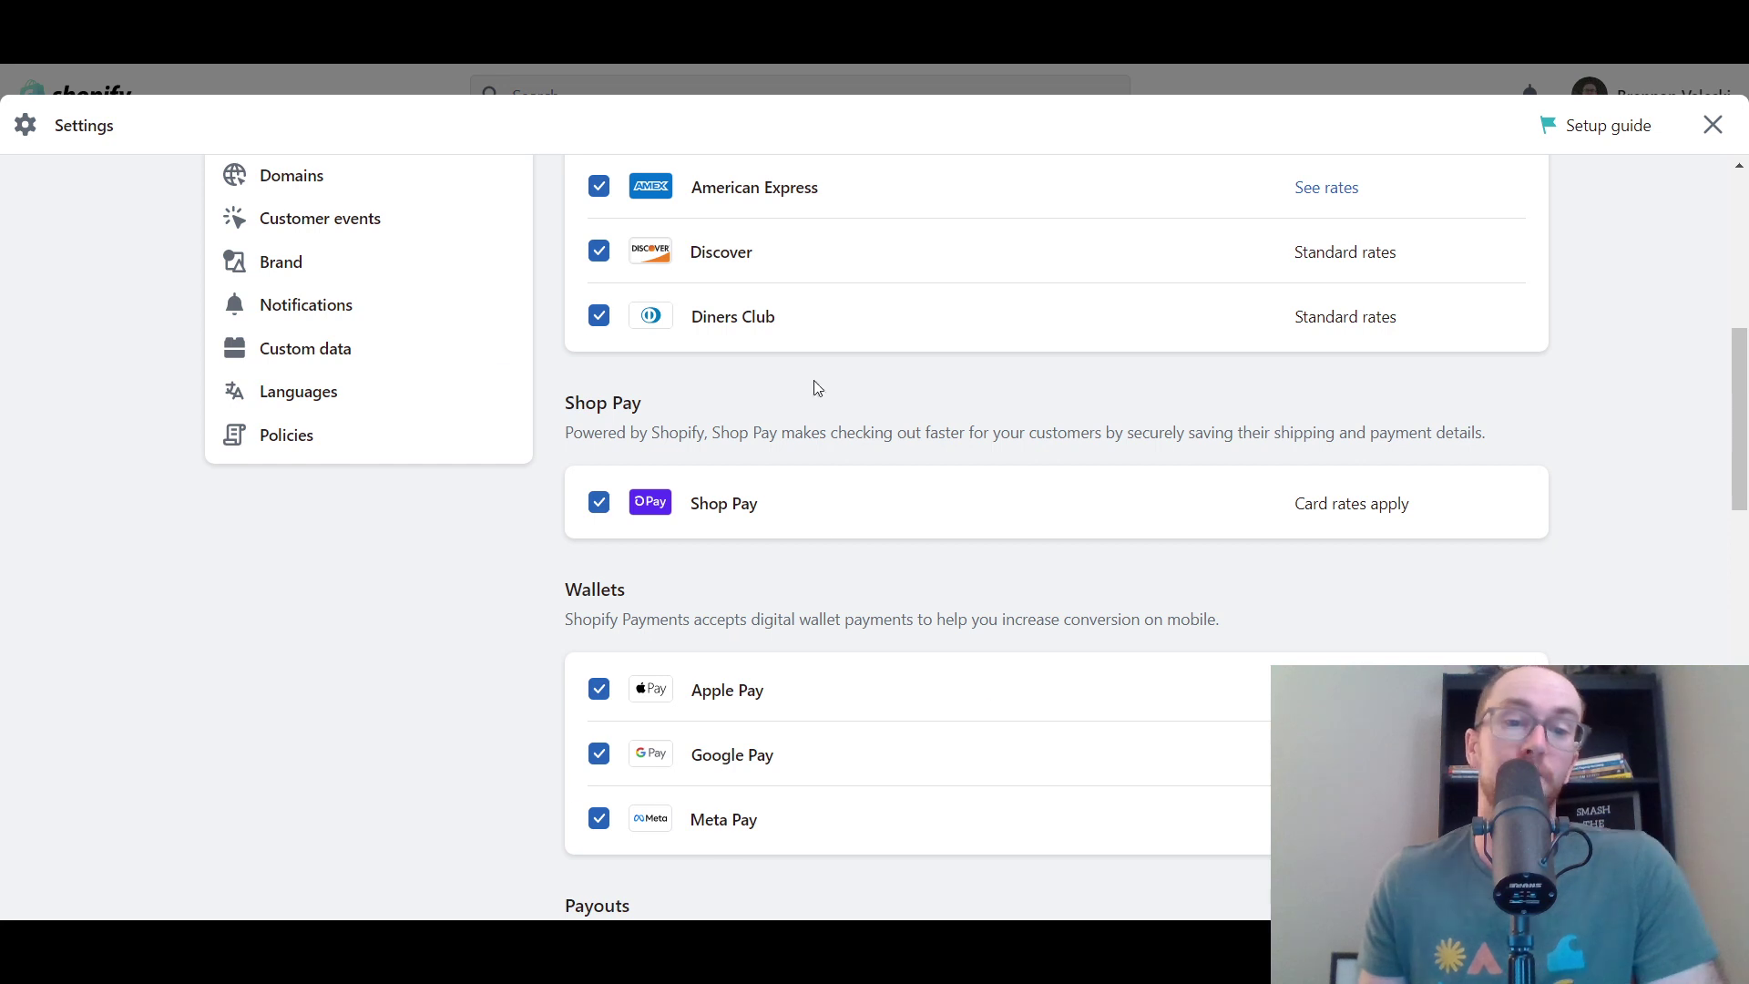
scroll(637, 619, "up", 3)
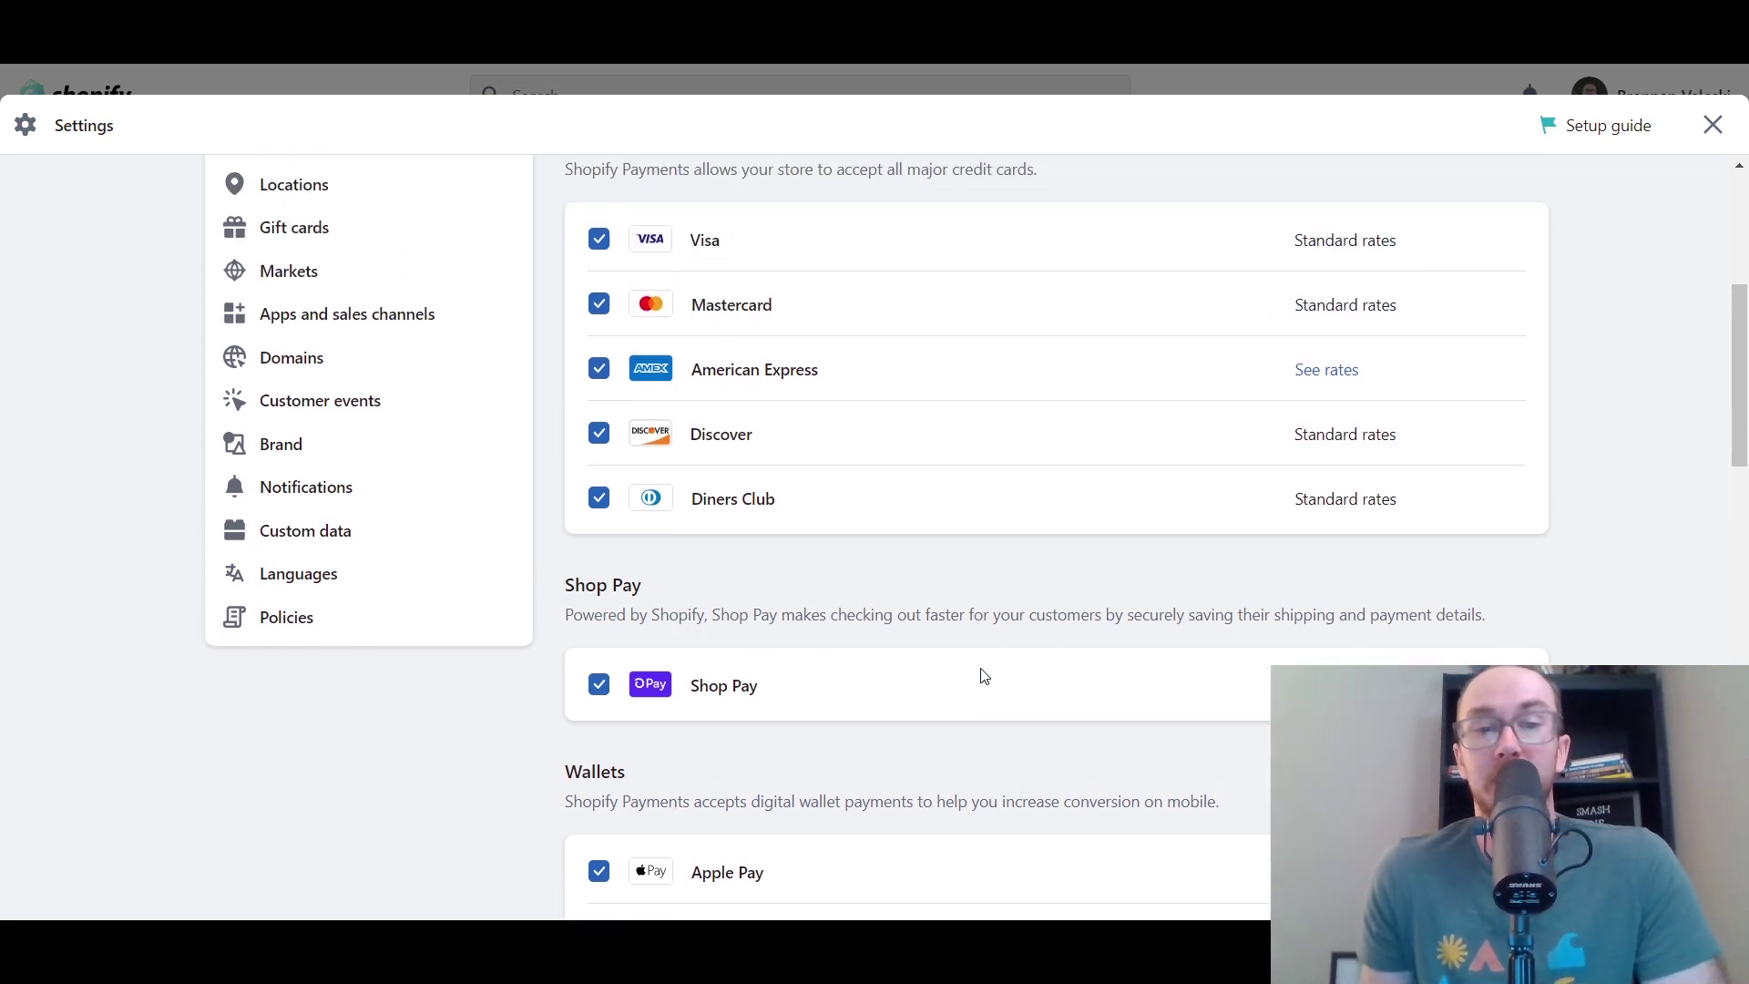
scroll(1059, 611, "down", 4)
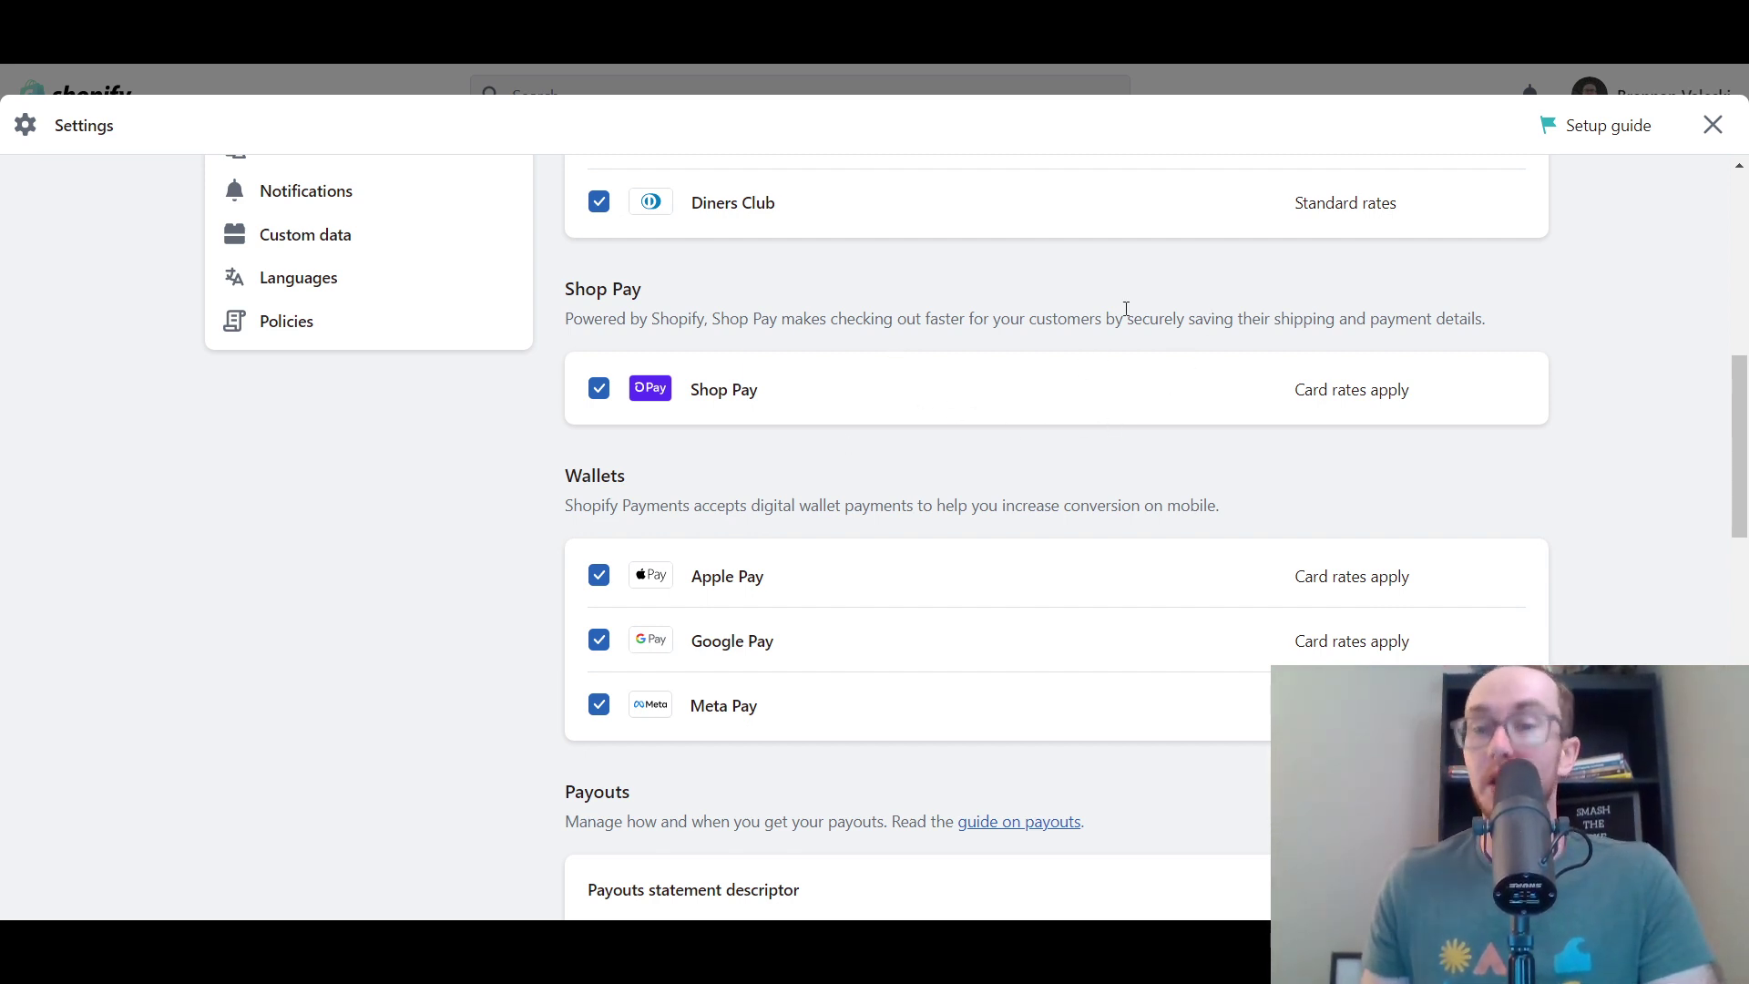
left_click_drag(1238, 310, 1534, 337)
left_click(1535, 344)
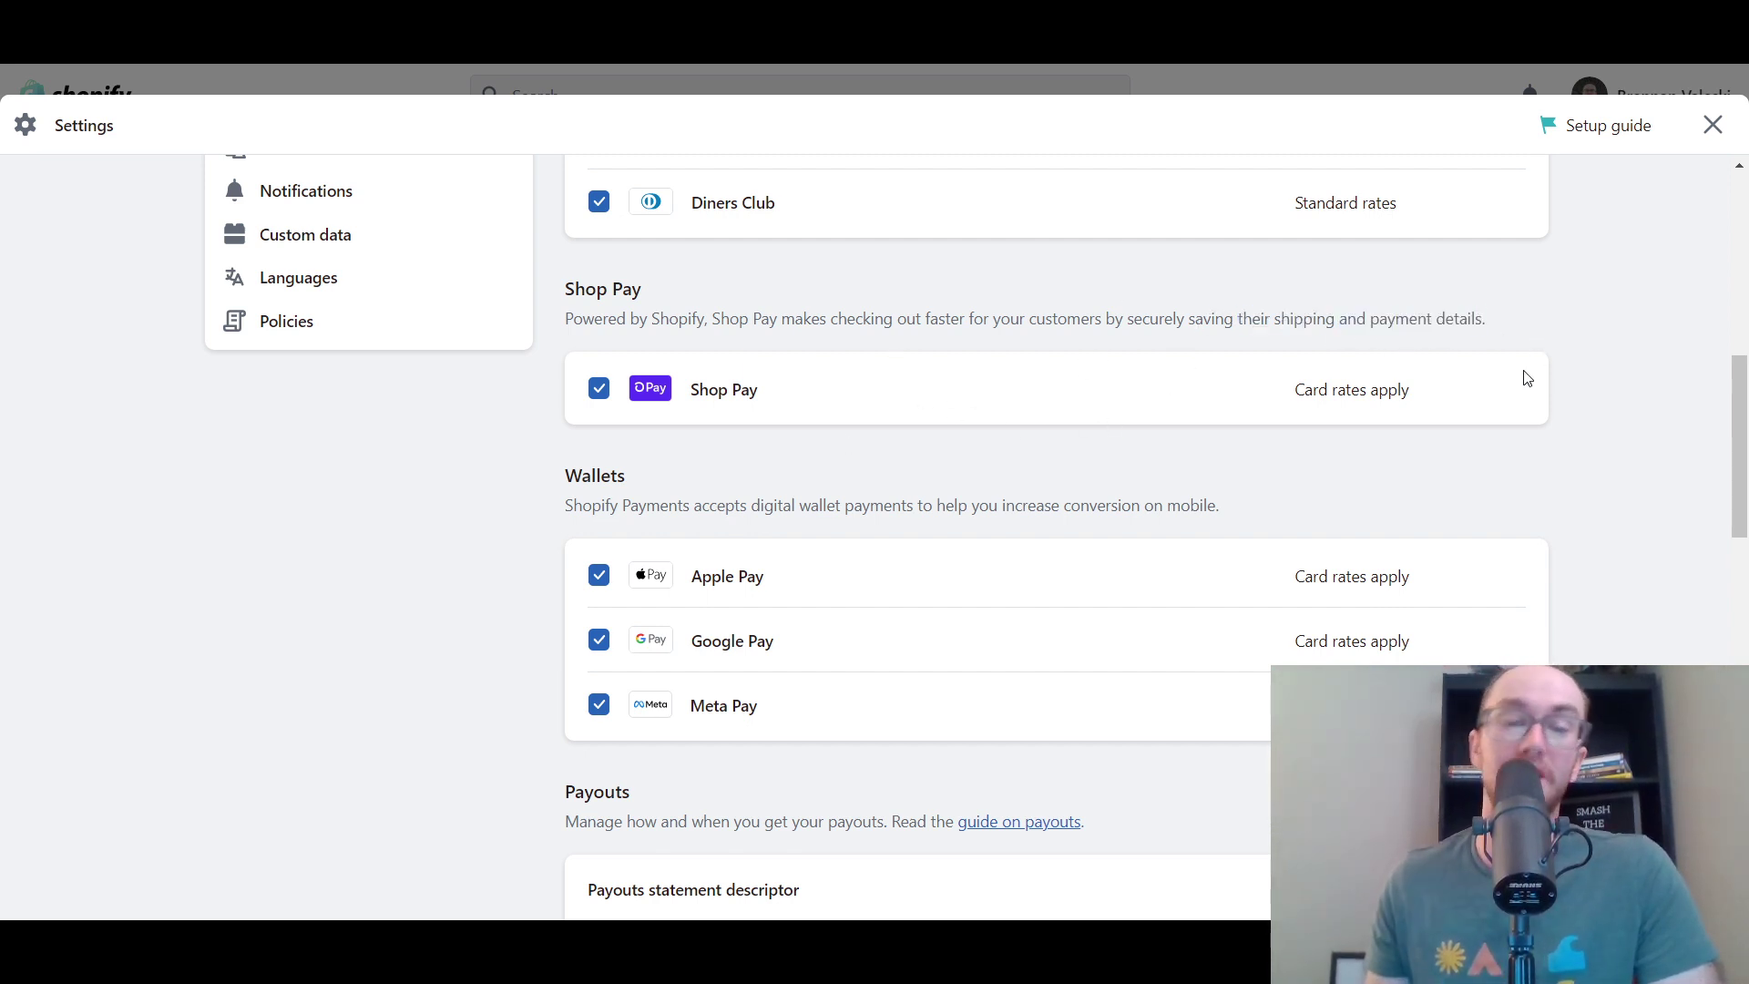
scroll(859, 468, "down", 3)
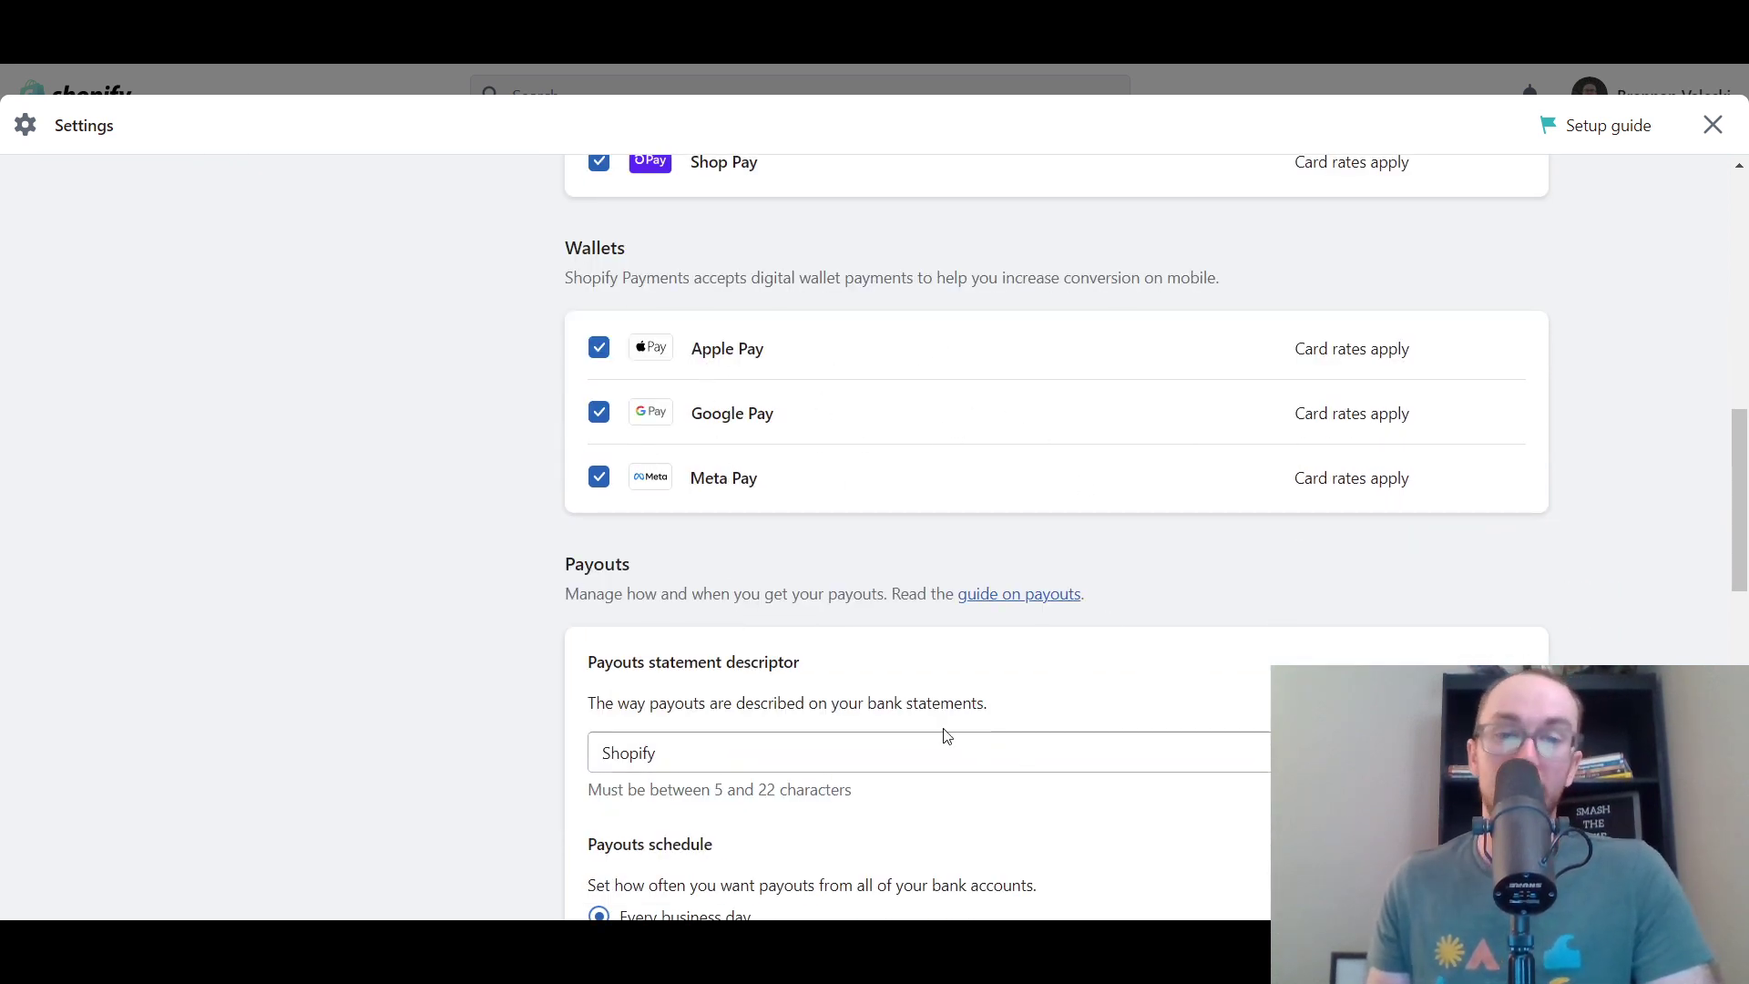
scroll(943, 728, "up", 3)
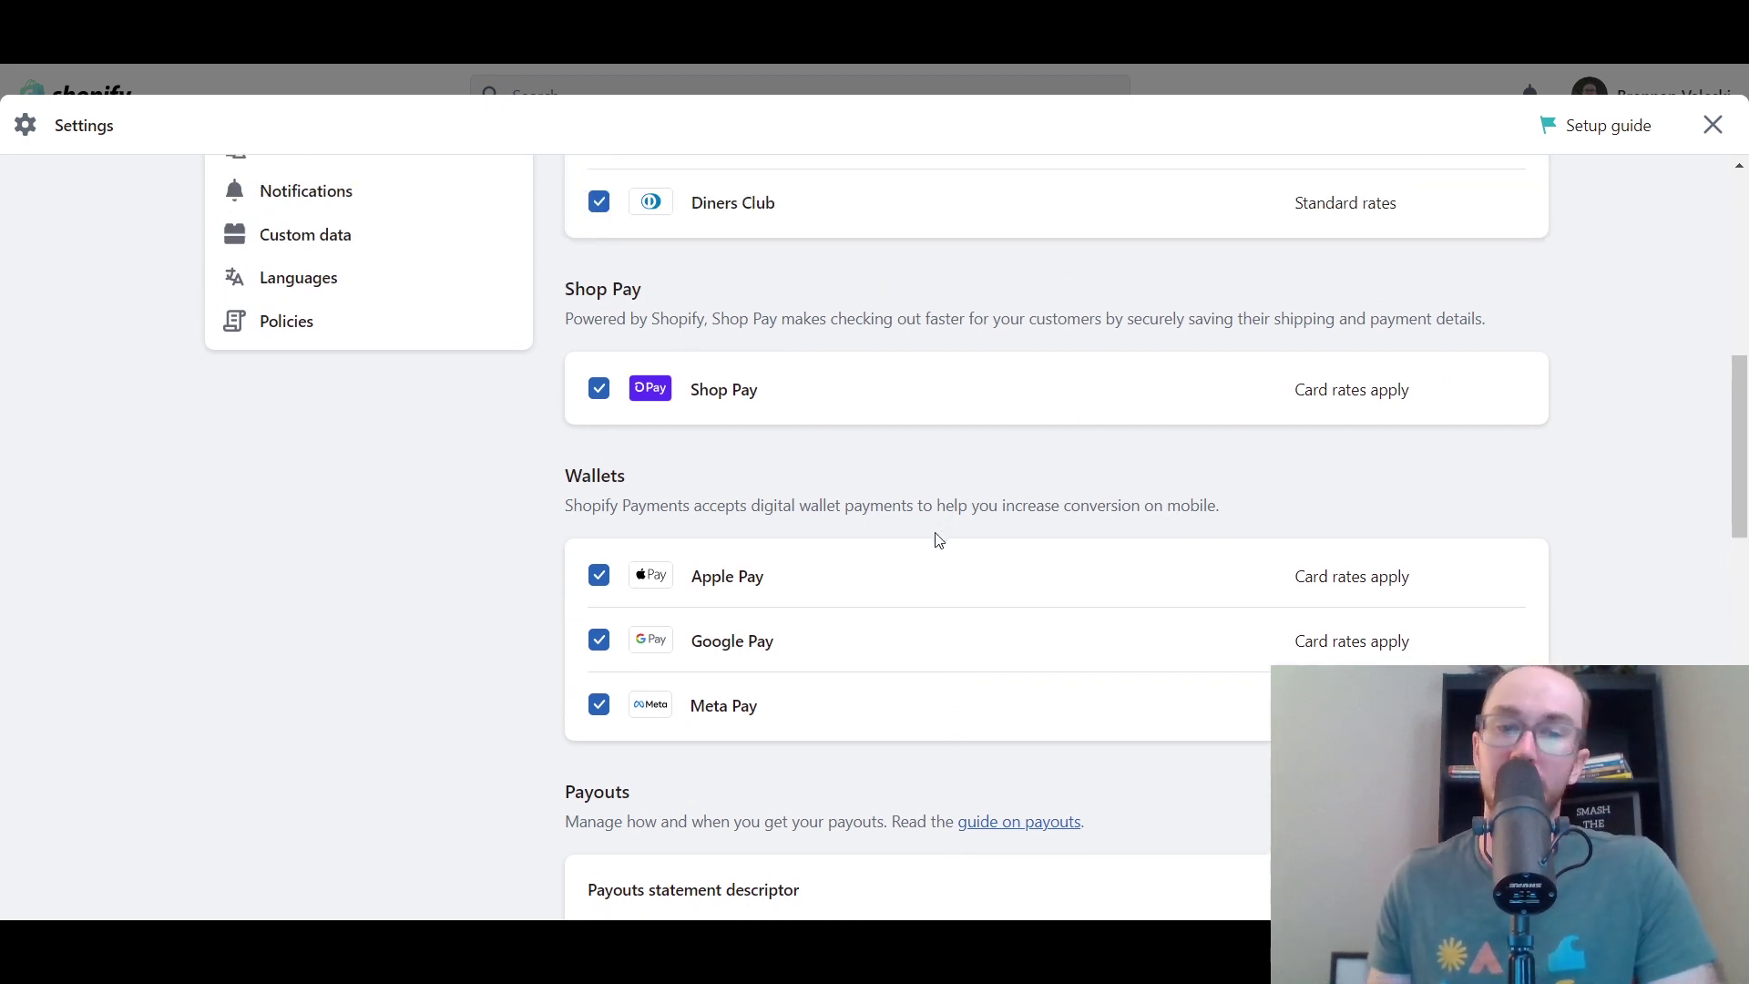
Examine the payout settings, including the payouts statement descriptor for bank statements and the payouts schedule
scroll(802, 728, "down", 3)
scroll(794, 757, "down", 4)
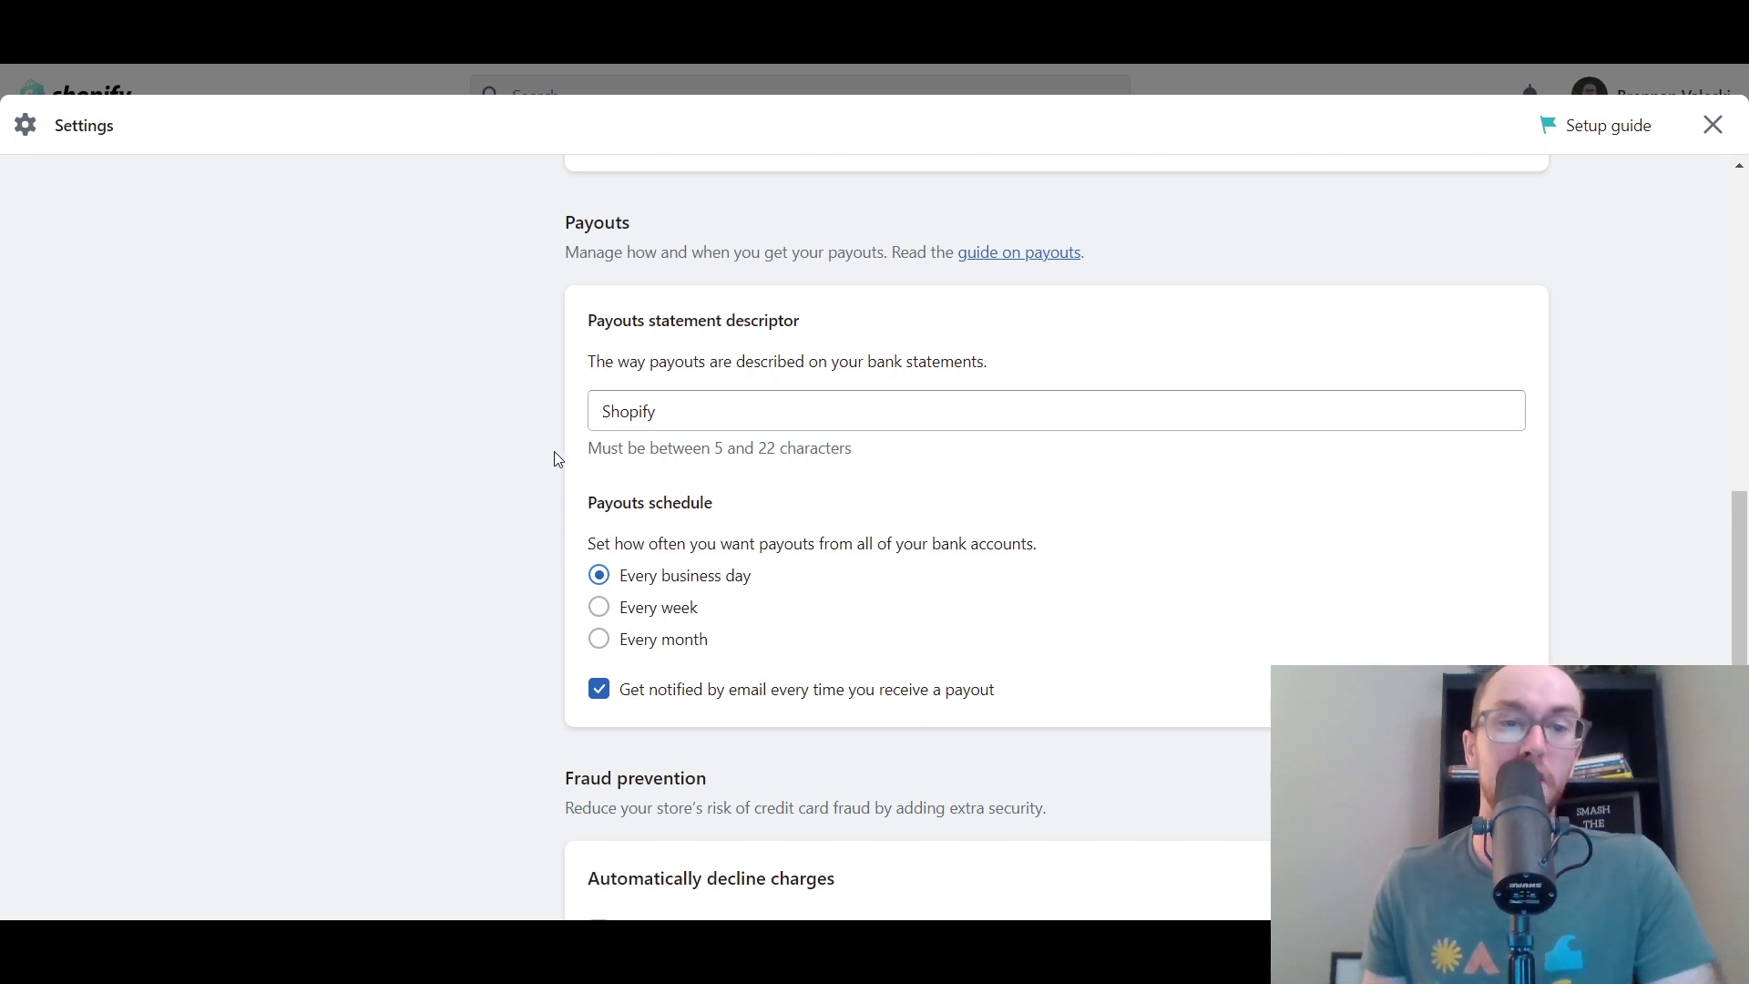
left_click_drag(589, 320, 858, 329)
left_click(861, 331)
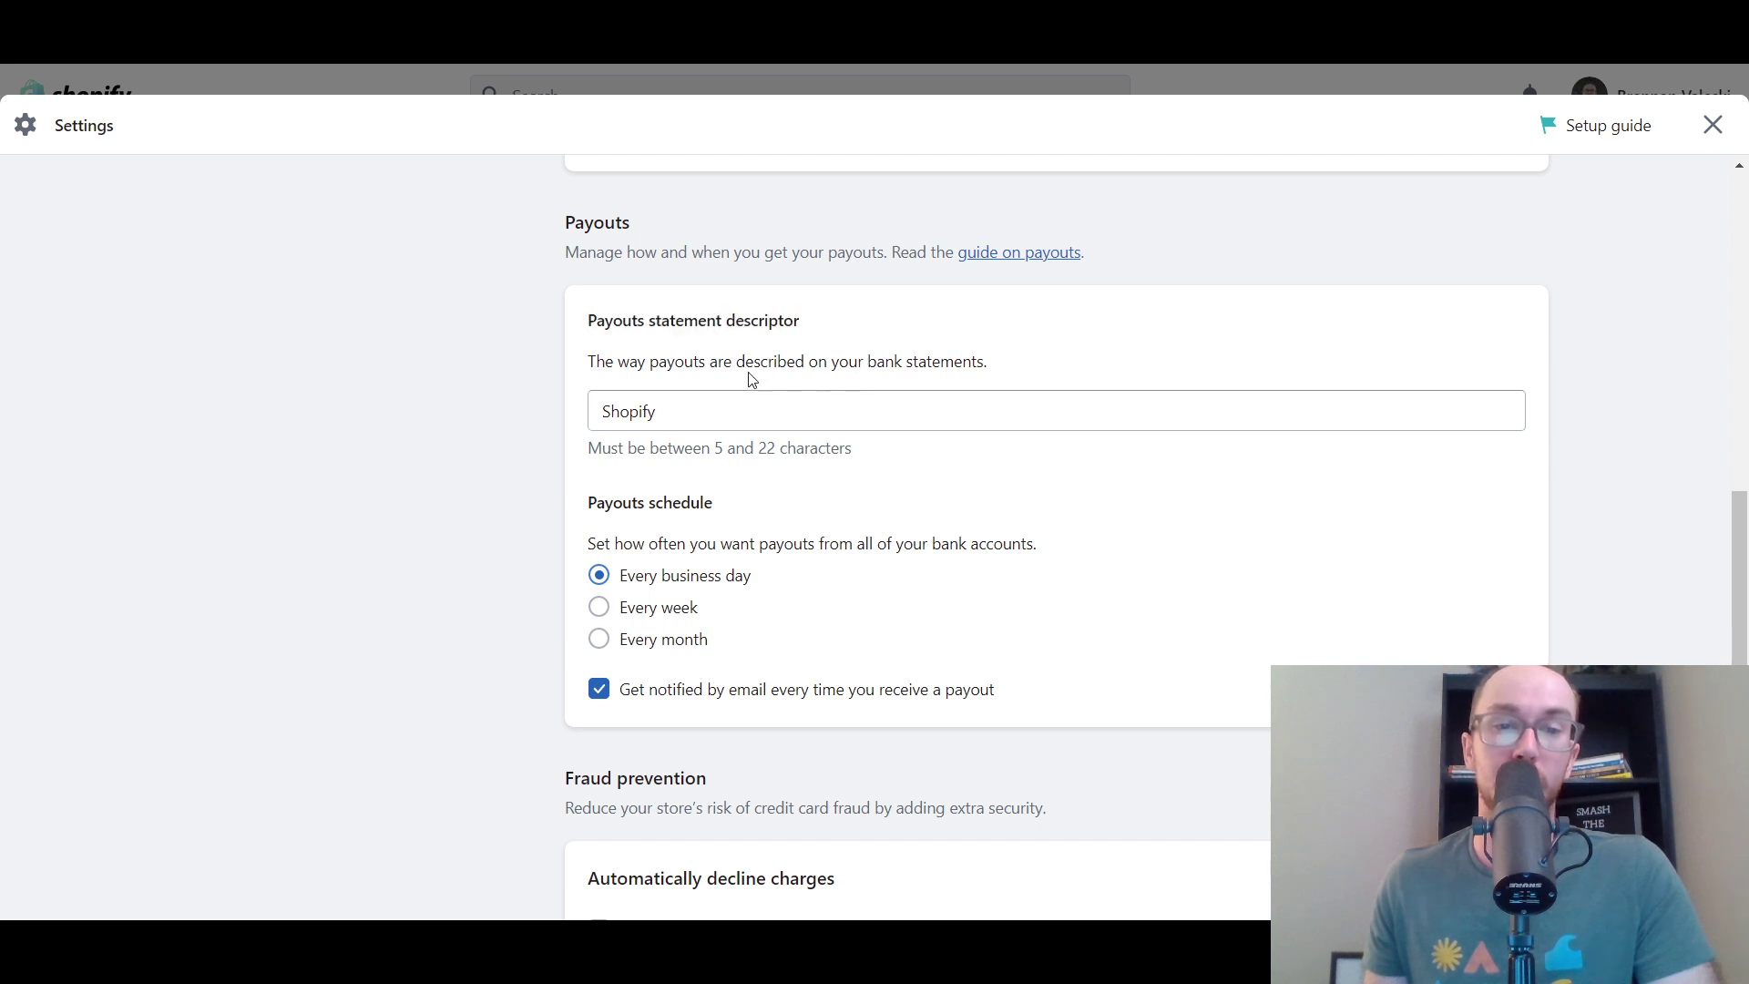
left_click_drag(628, 362, 874, 355)
left_click(992, 357)
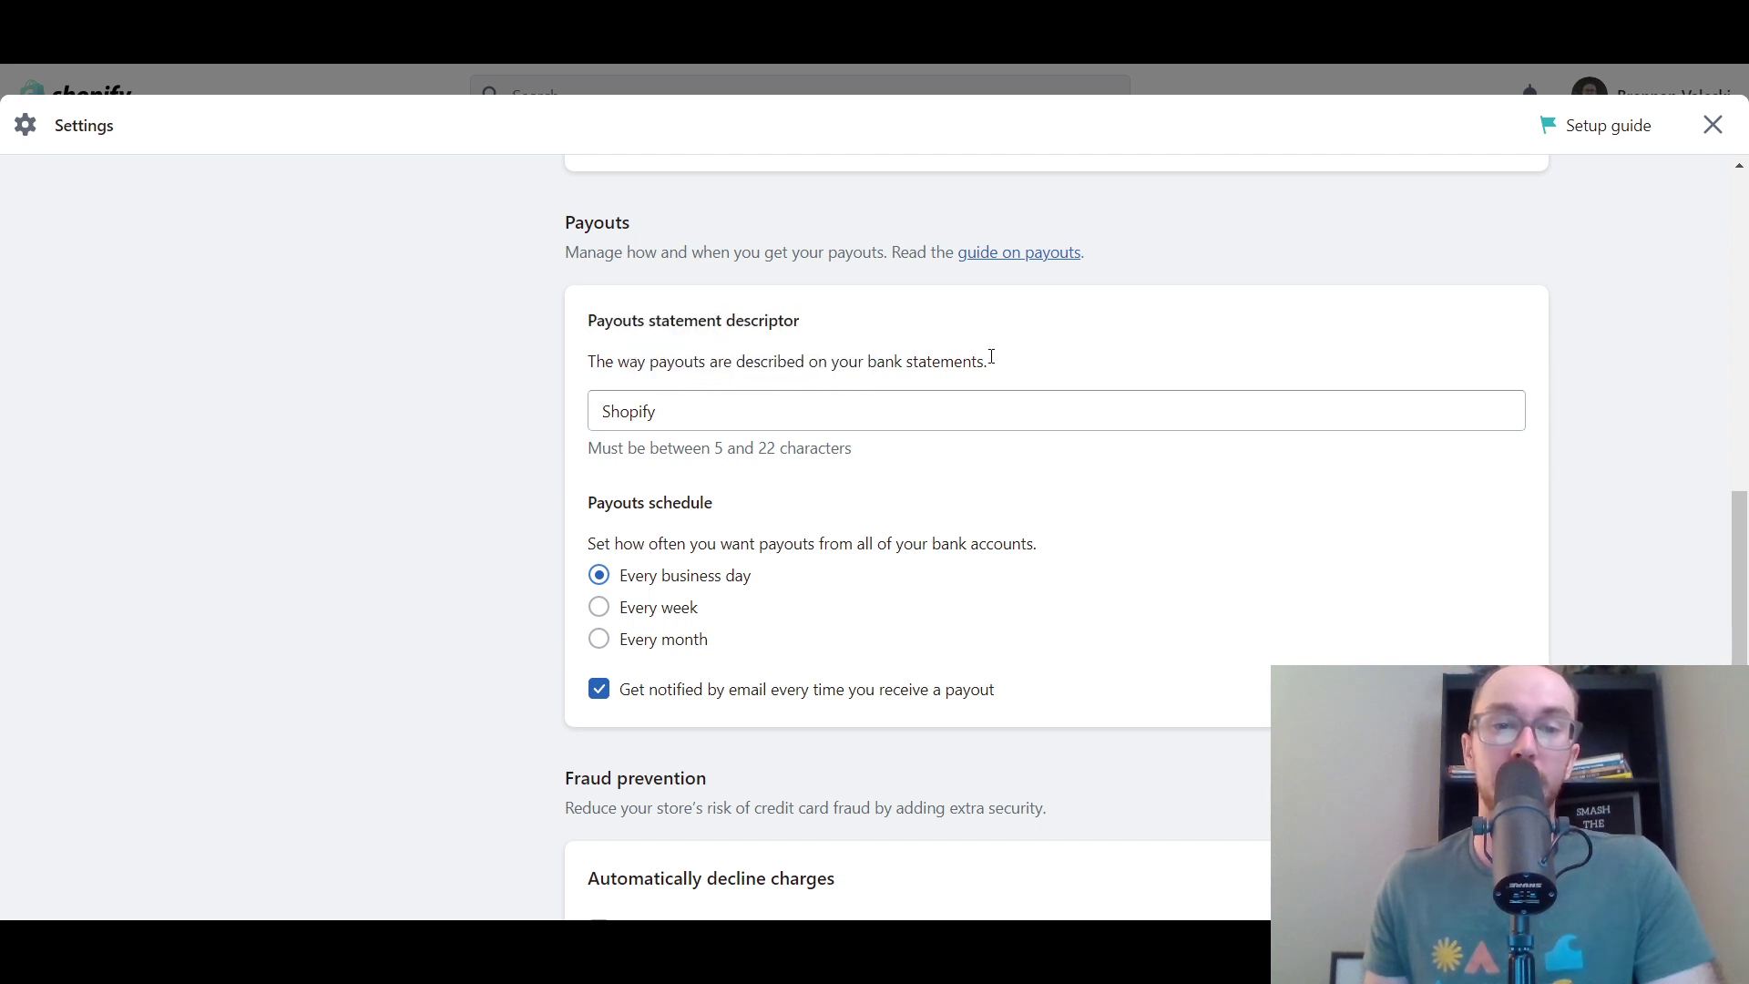
left_click_drag(606, 401, 702, 394)
left_click(765, 464)
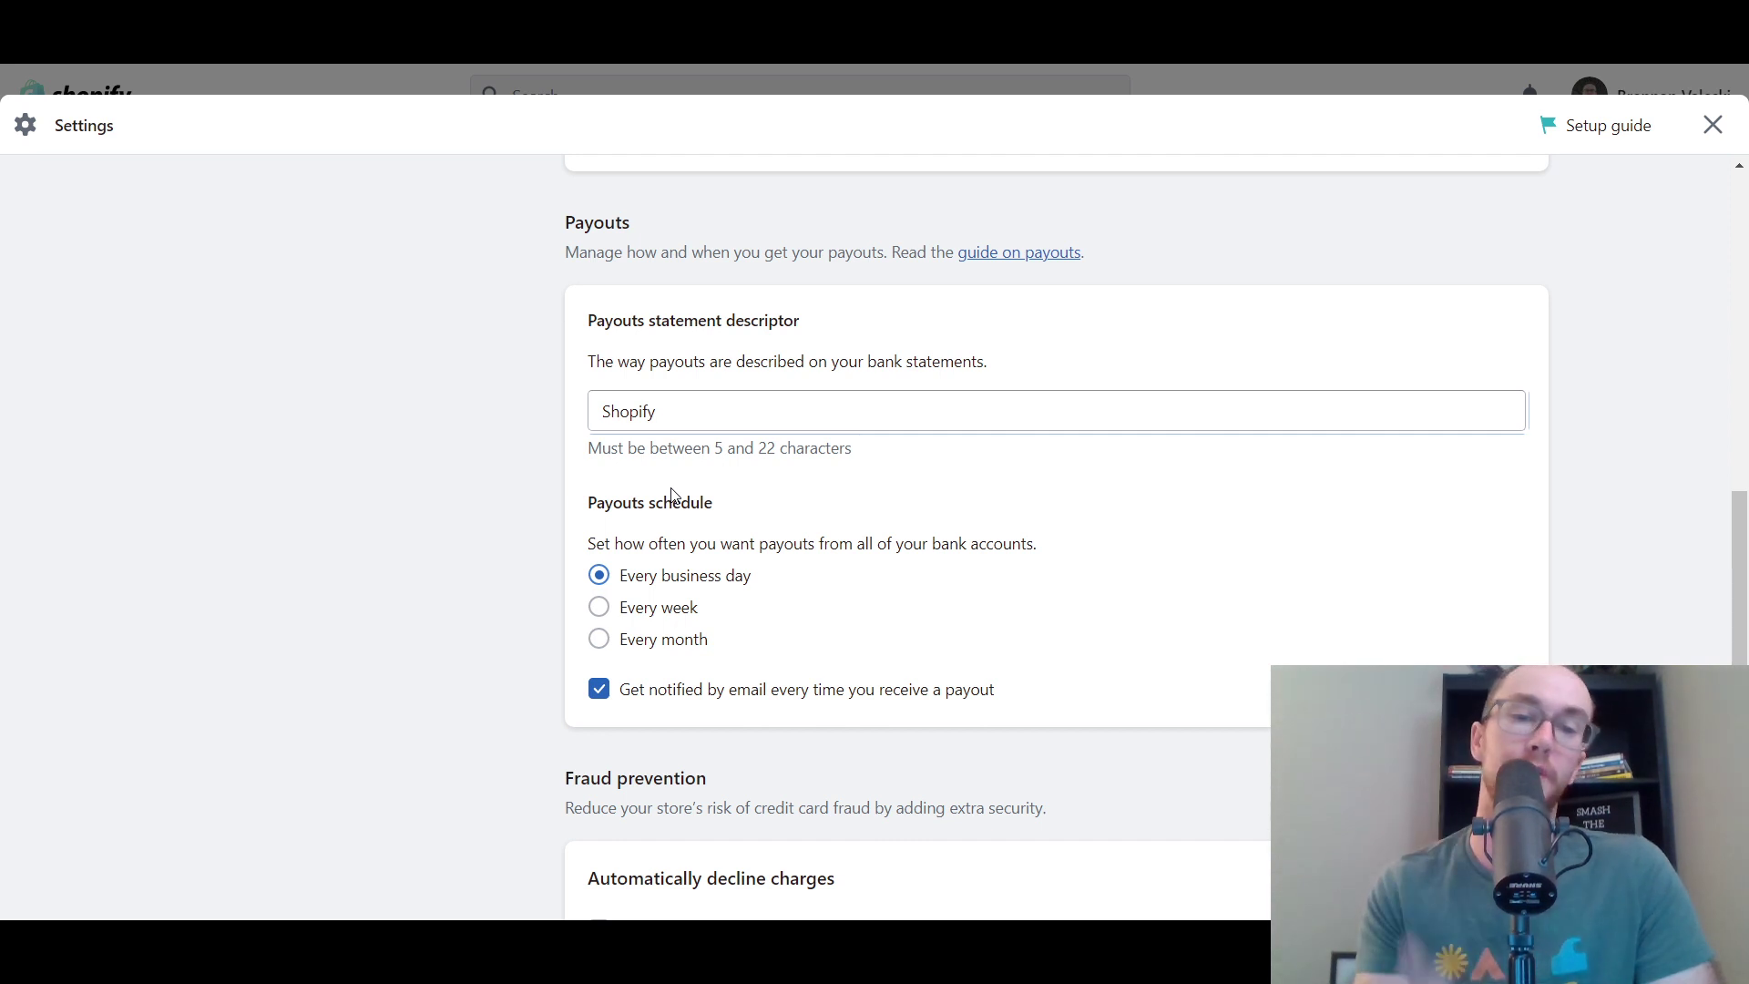
double_click(628, 476)
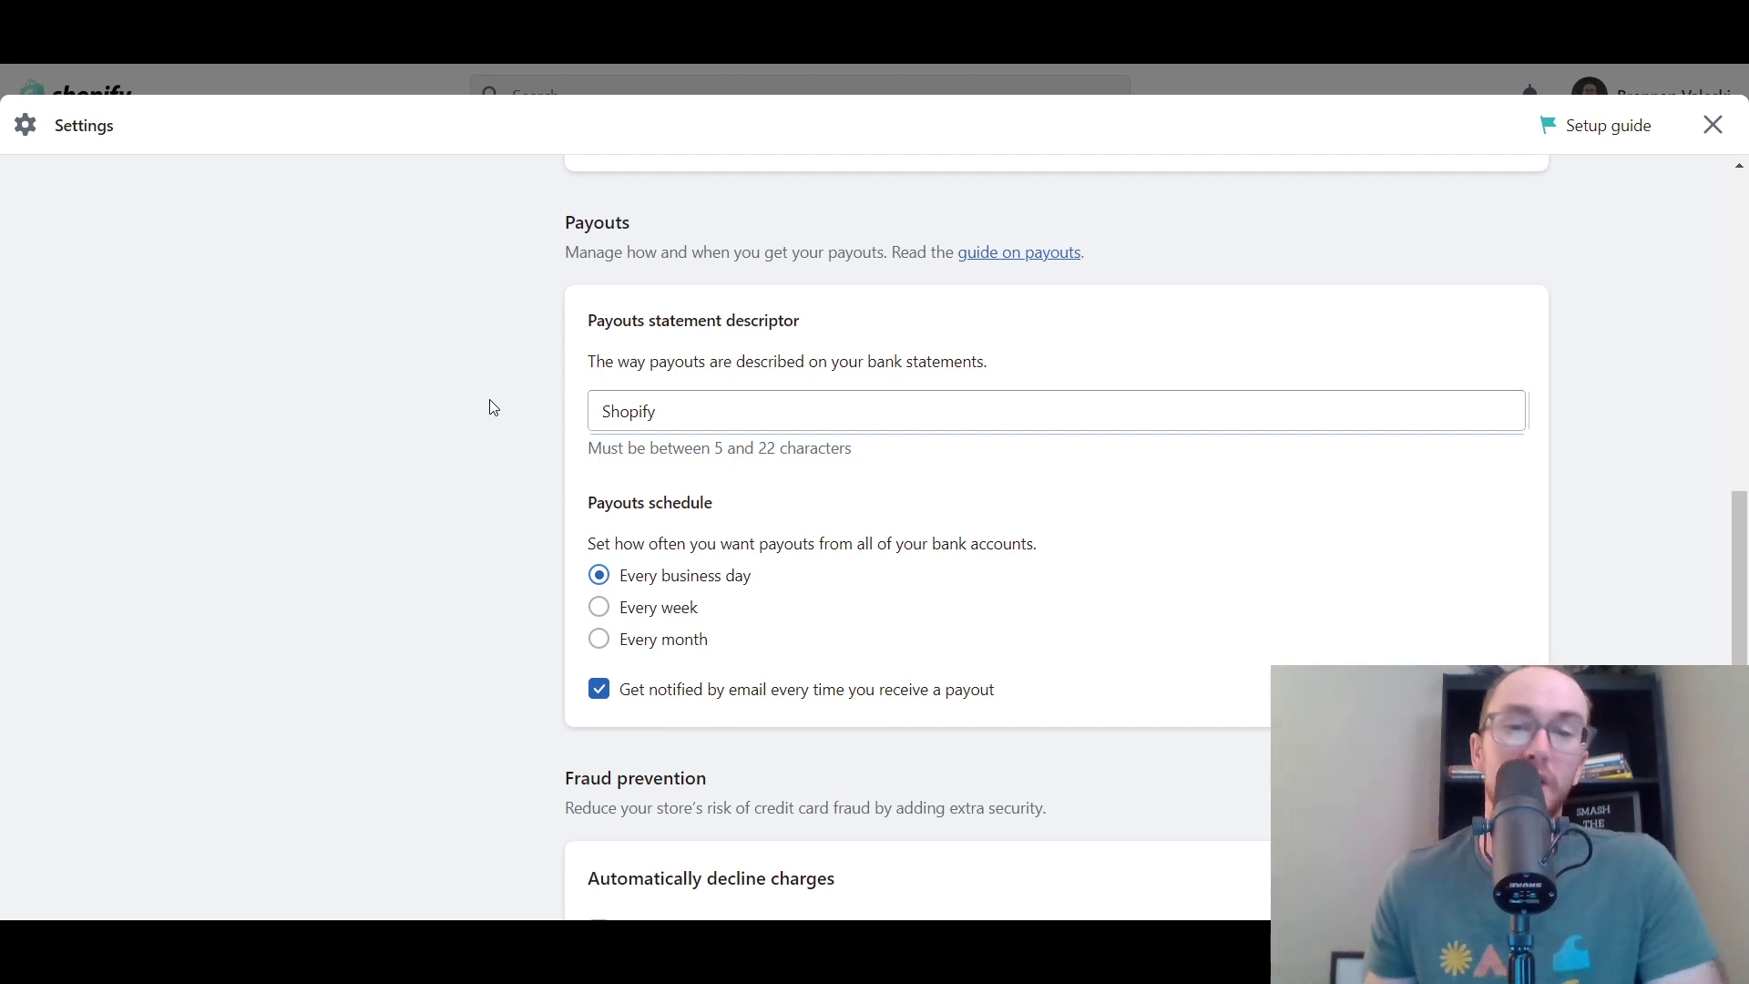
Try toggling the fraud prevention options that decline charges failing CVV and AVS postal code verification
left_click_drag(1739, 578, 1739, 724)
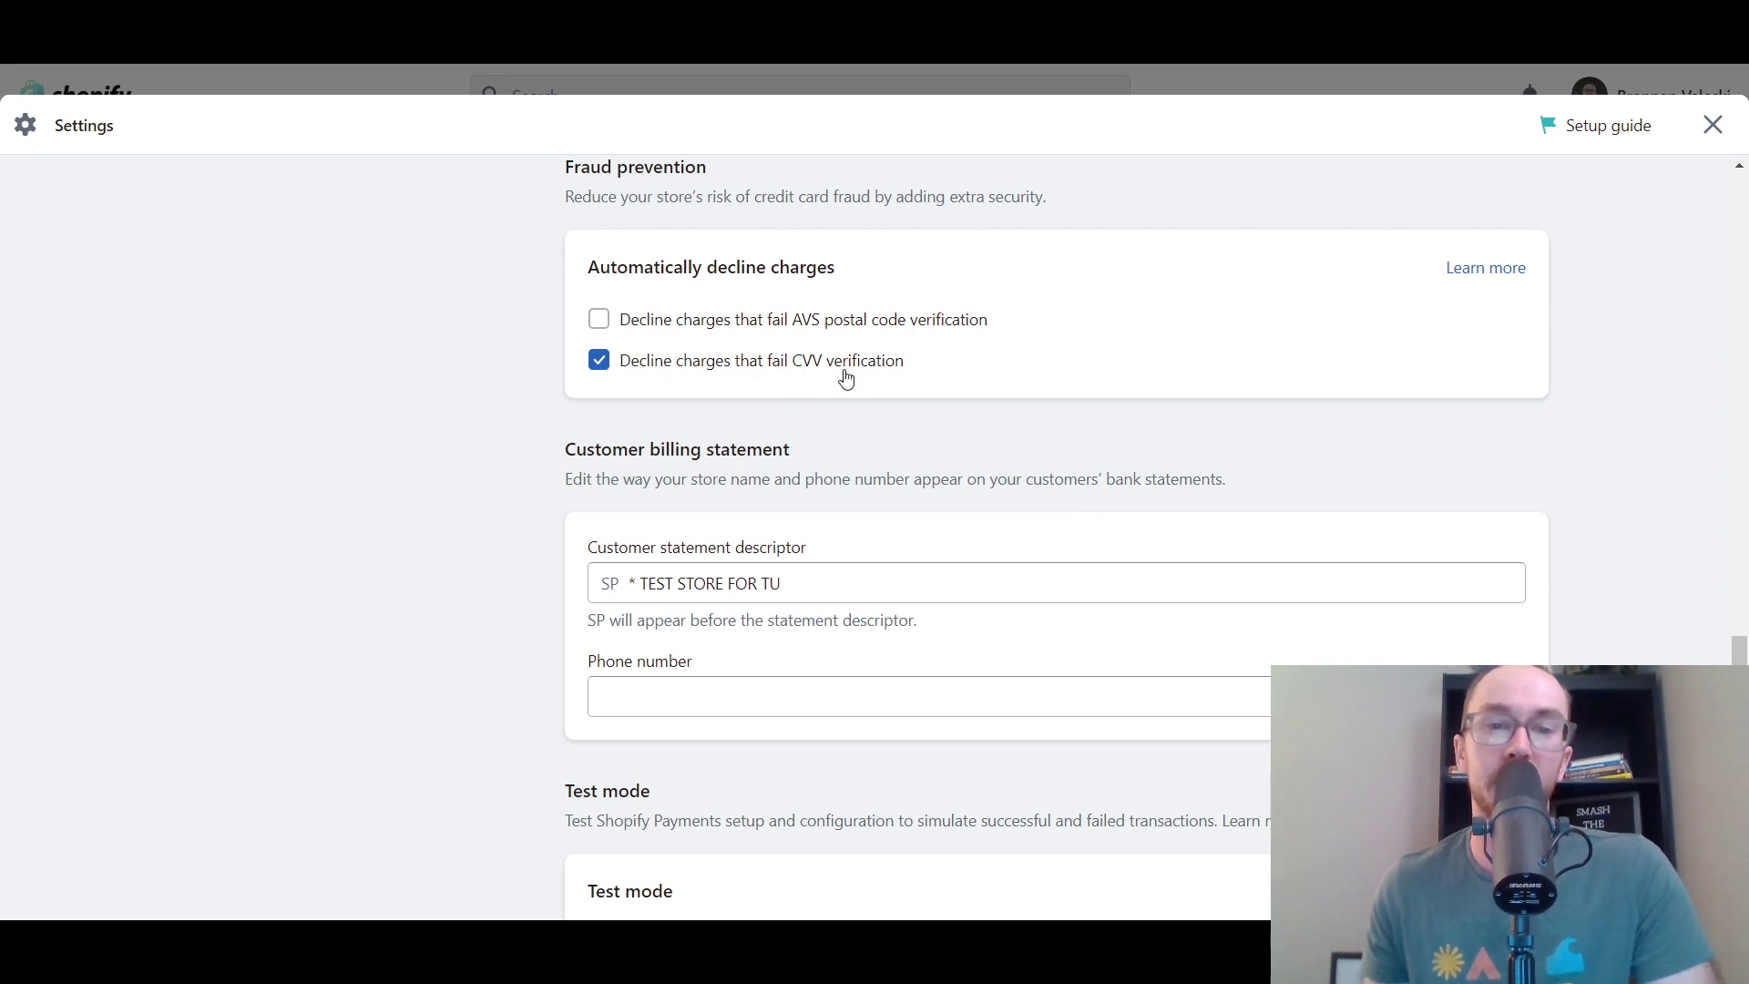
left_click(603, 366)
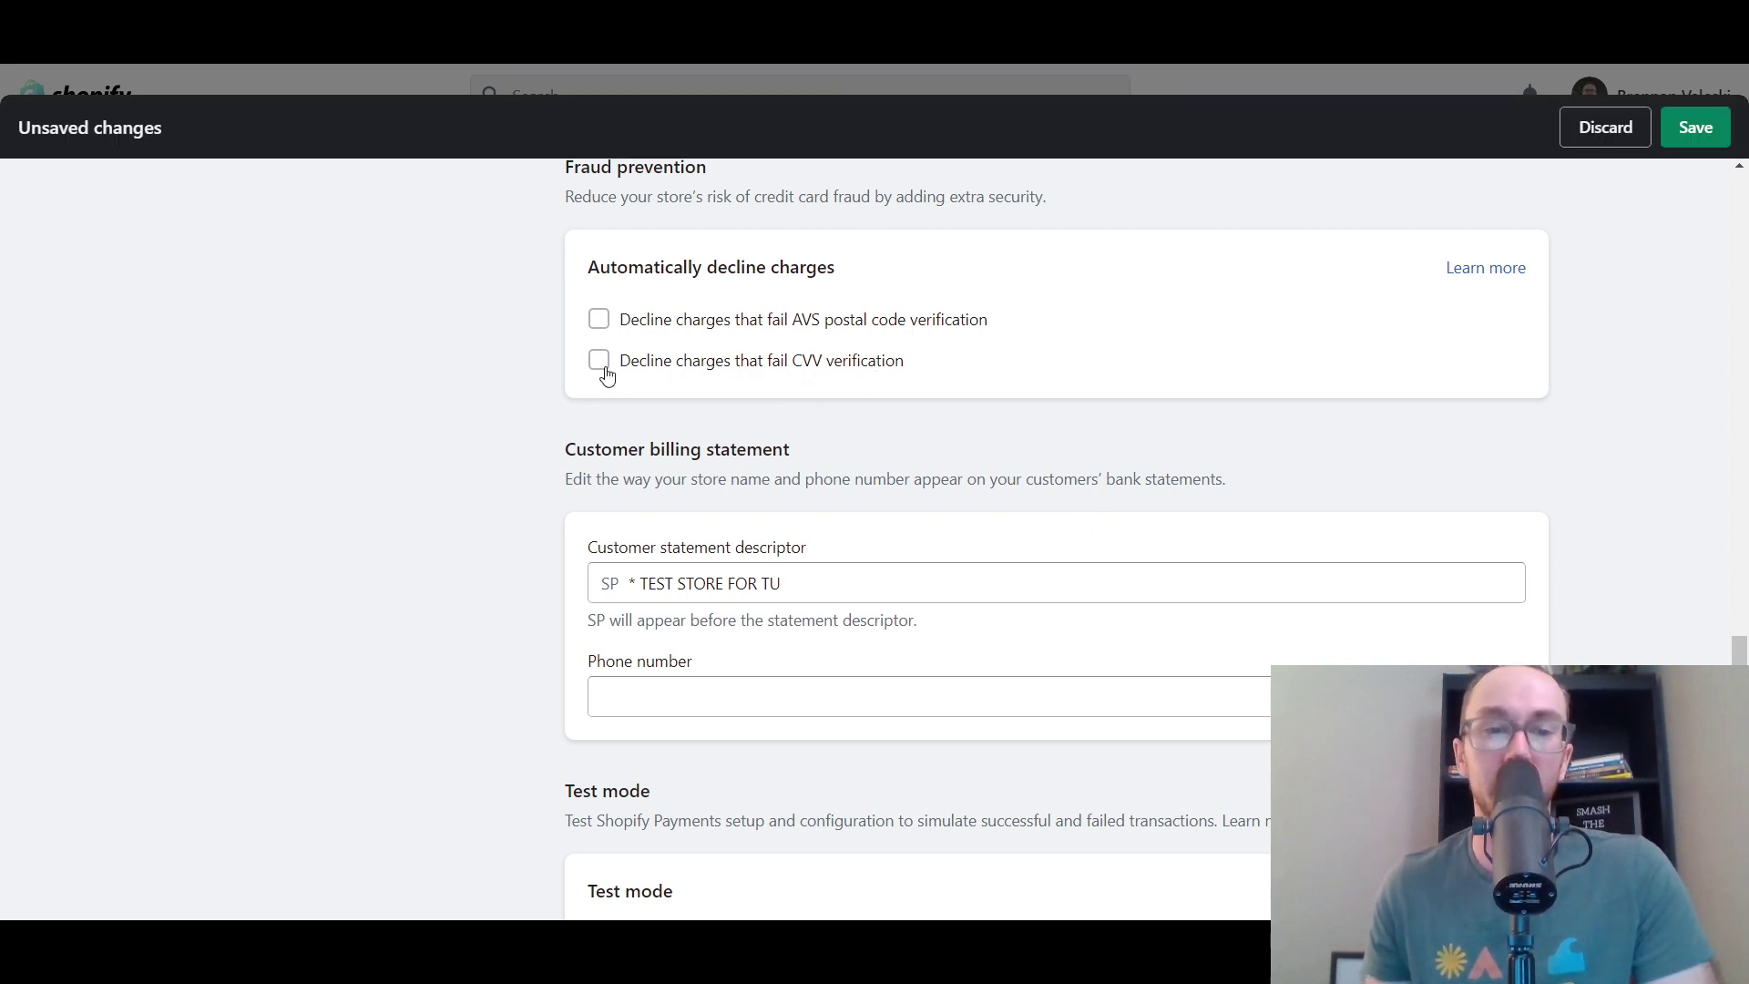
left_click(604, 366)
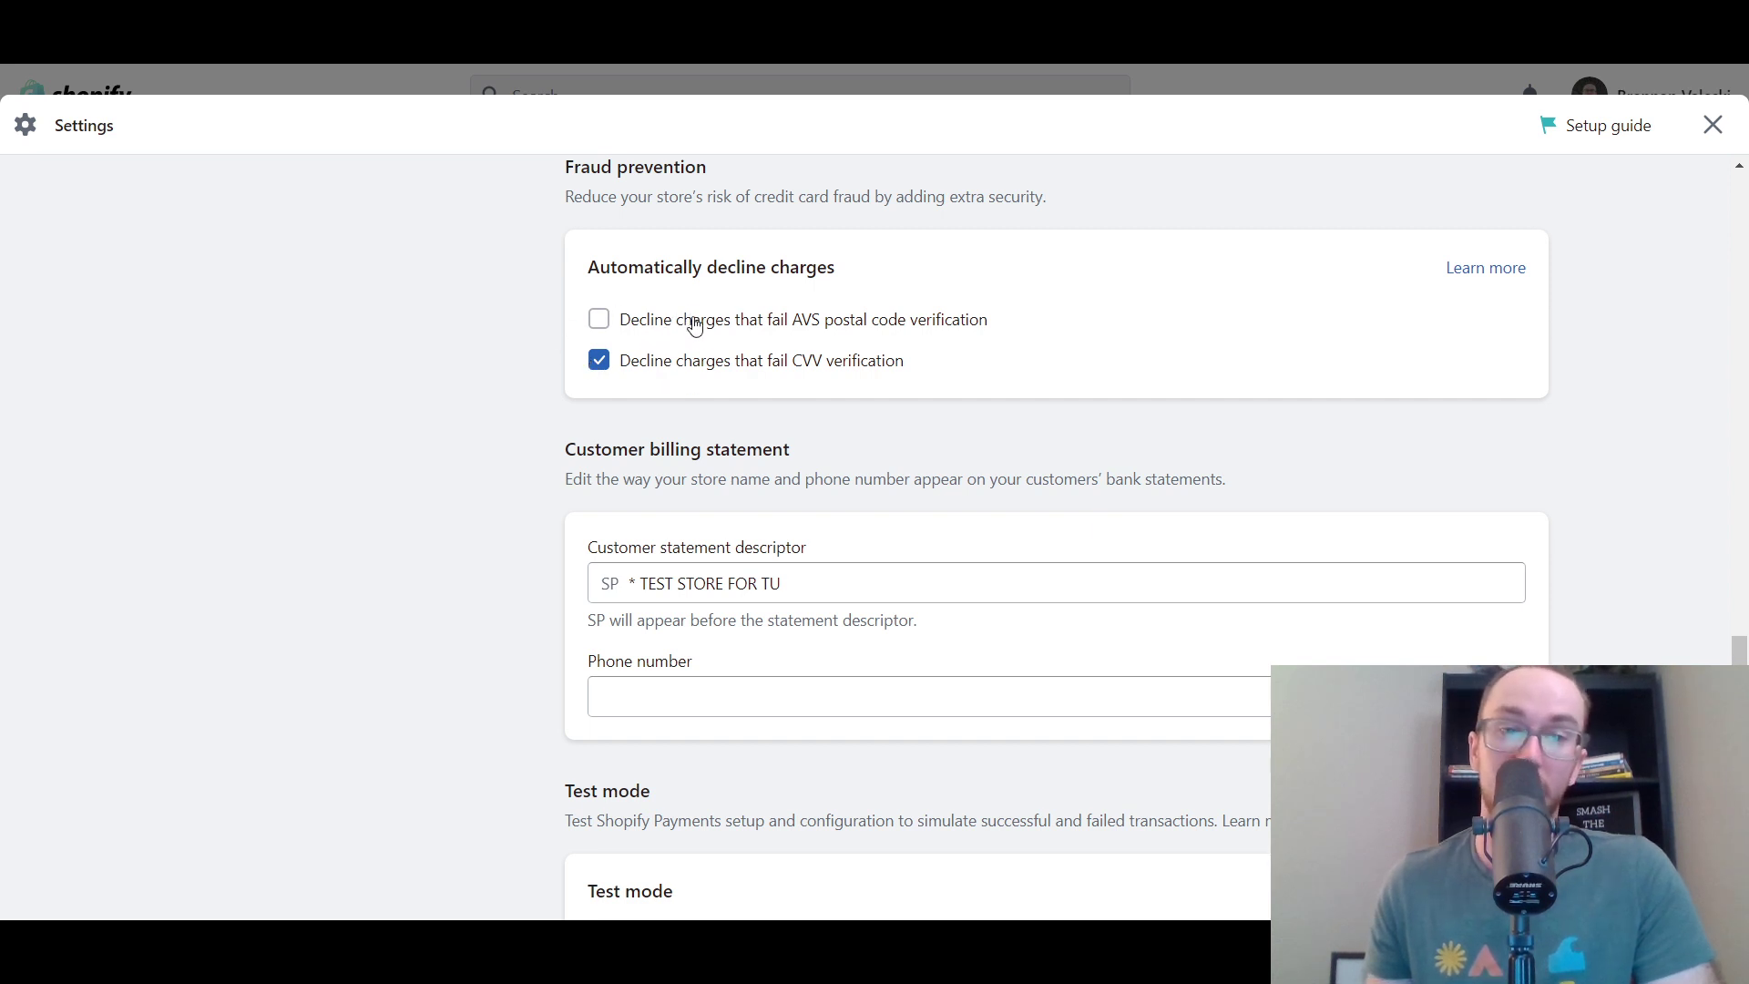
left_click(791, 336)
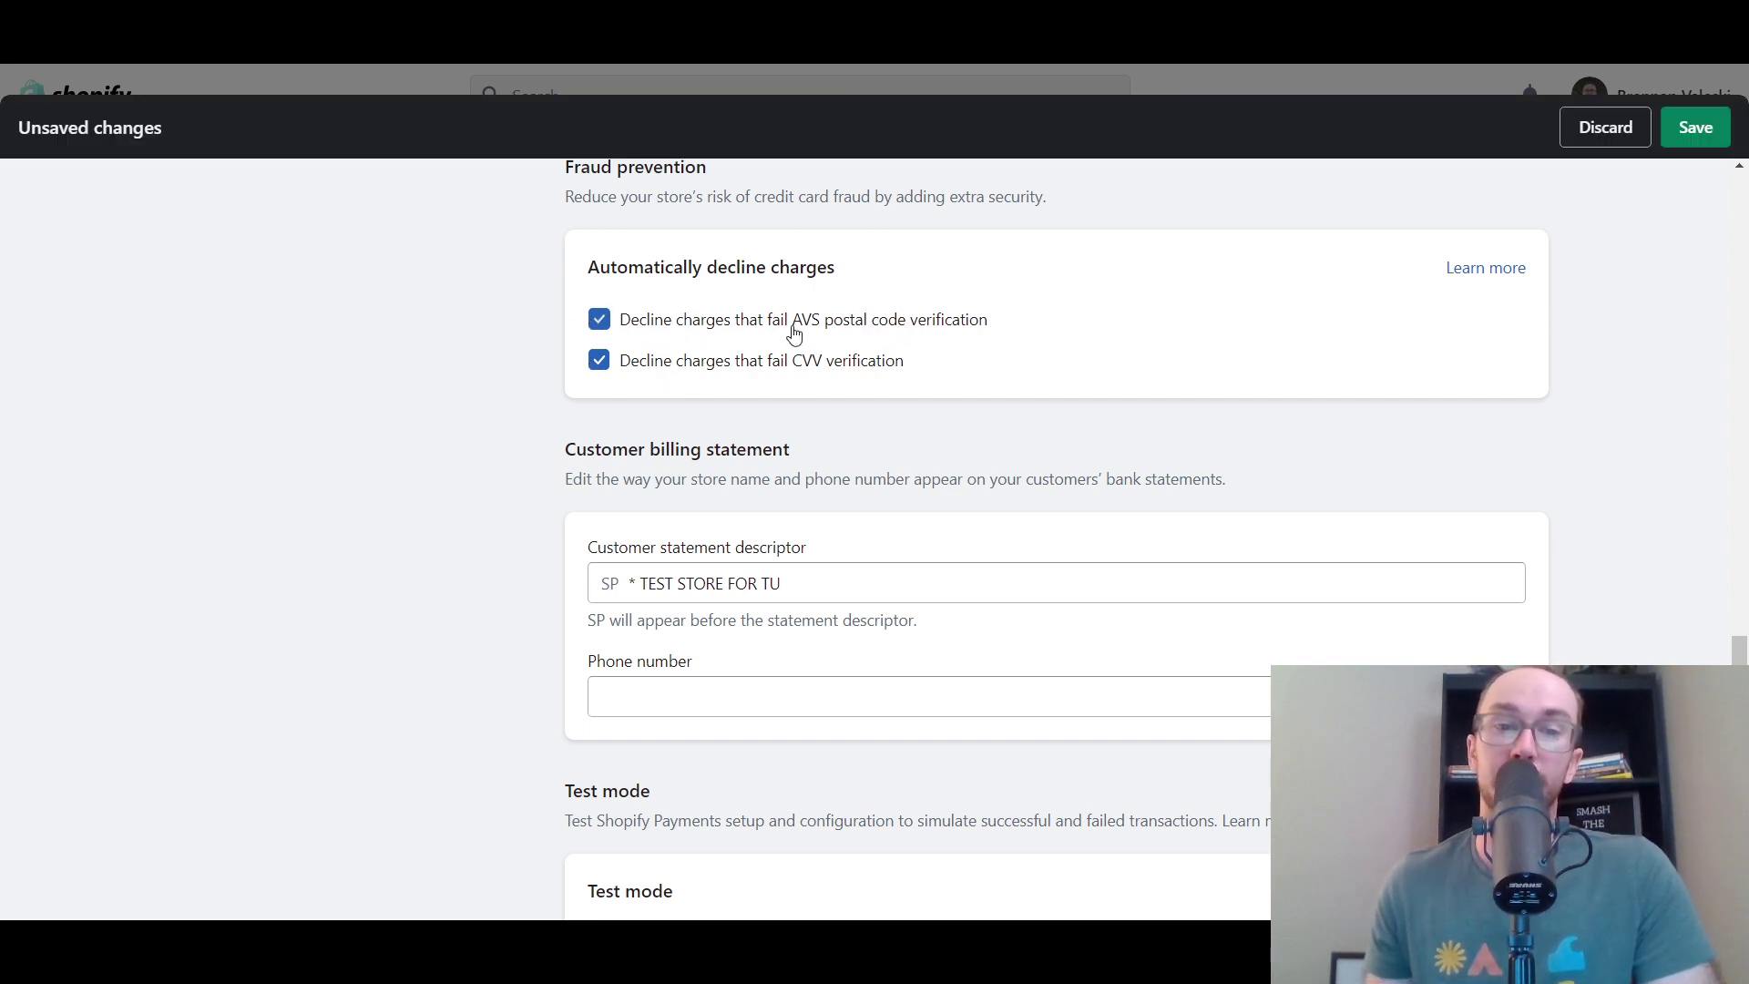
left_click(906, 326)
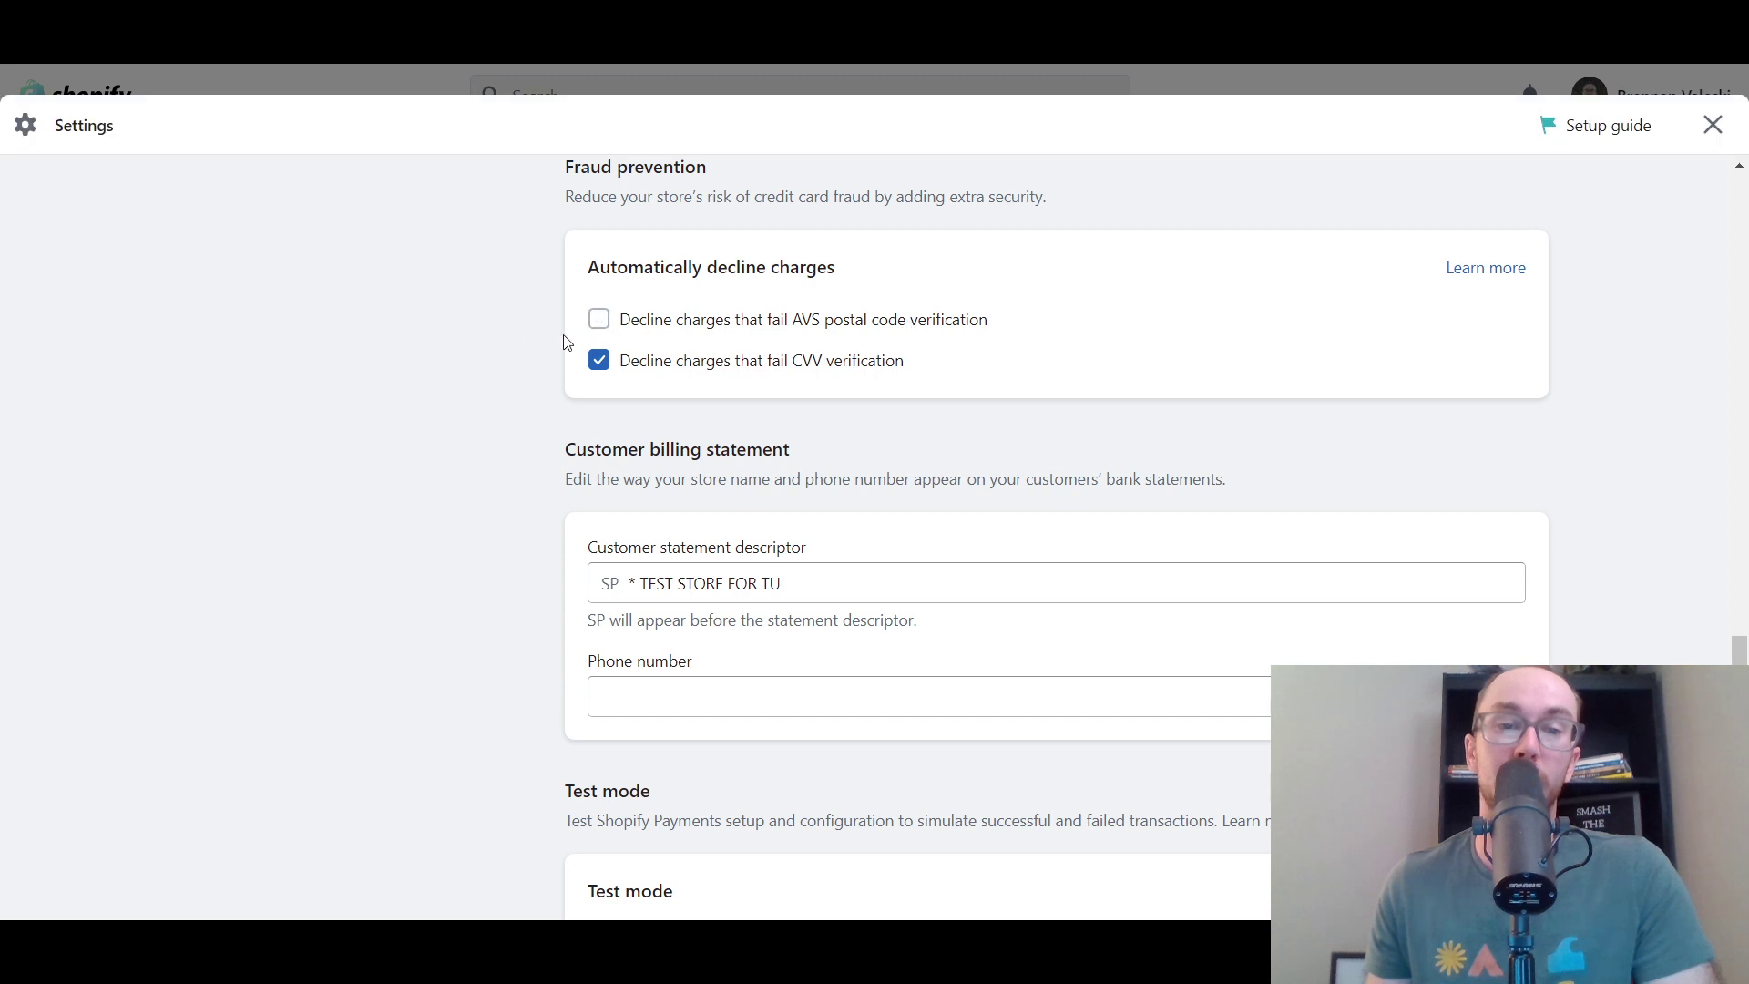
Review the customer billing statement settings, checking the customer statement descriptor, the phone number field and the test mode option
scroll(481, 352, "down", 4)
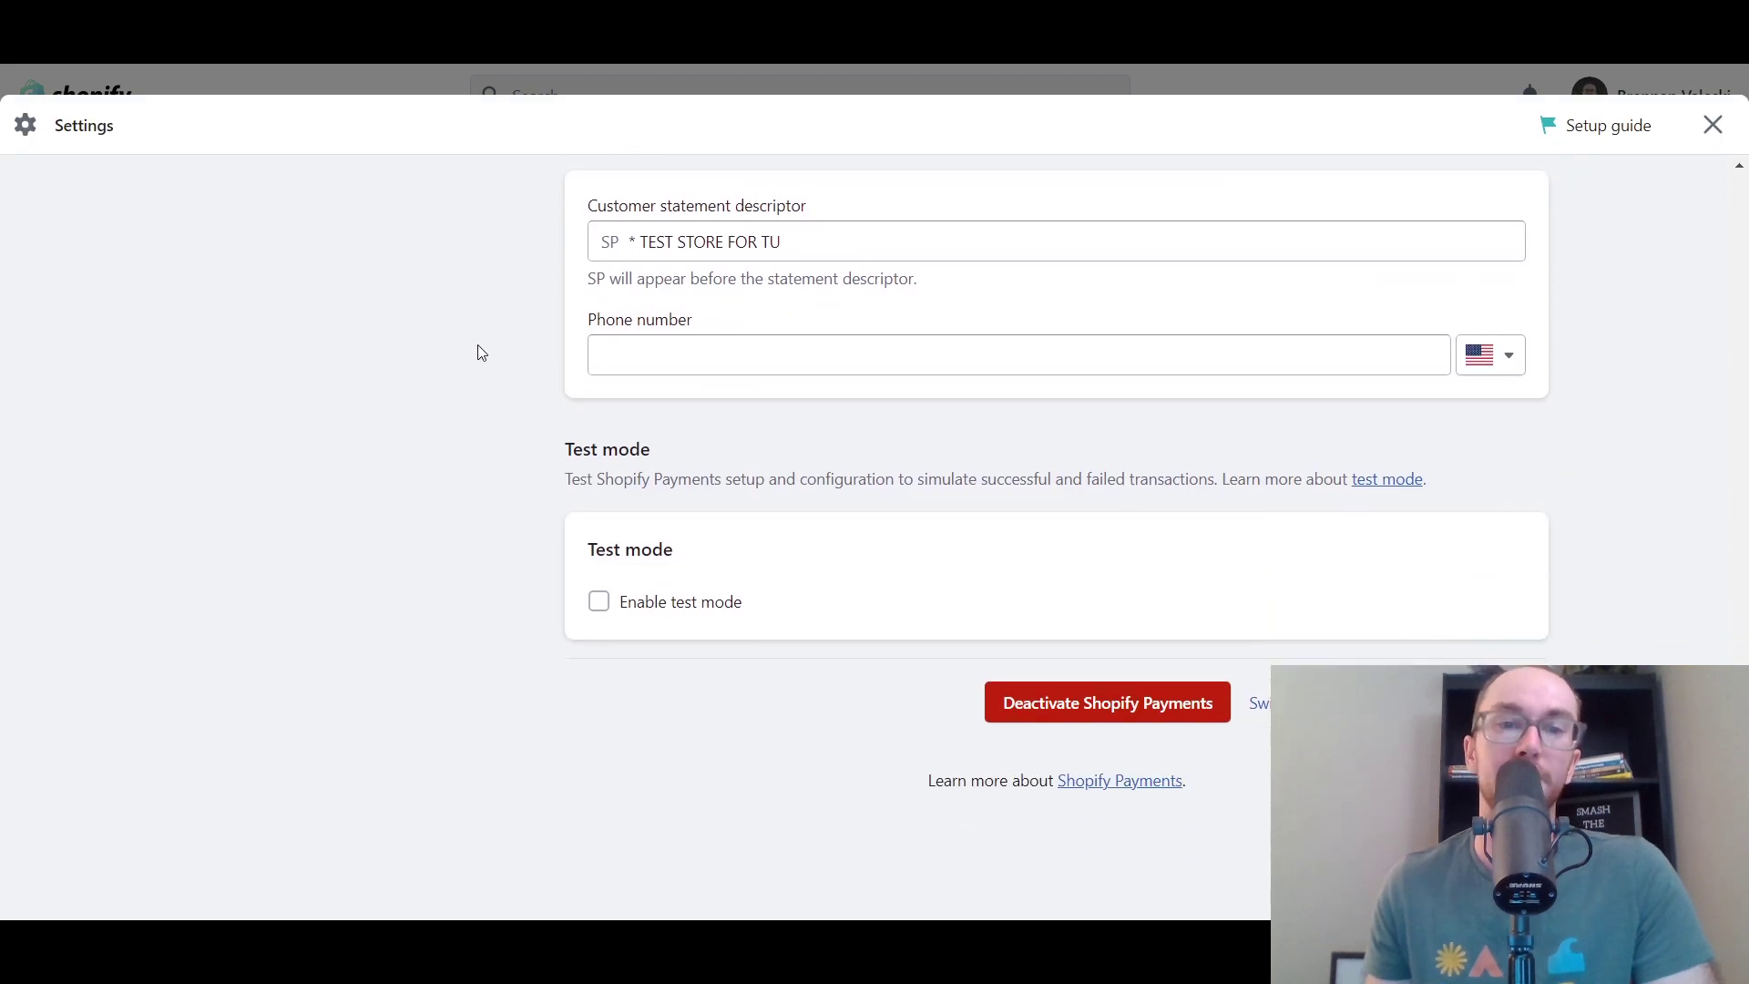
scroll(480, 352, "up", 1)
left_click(826, 343)
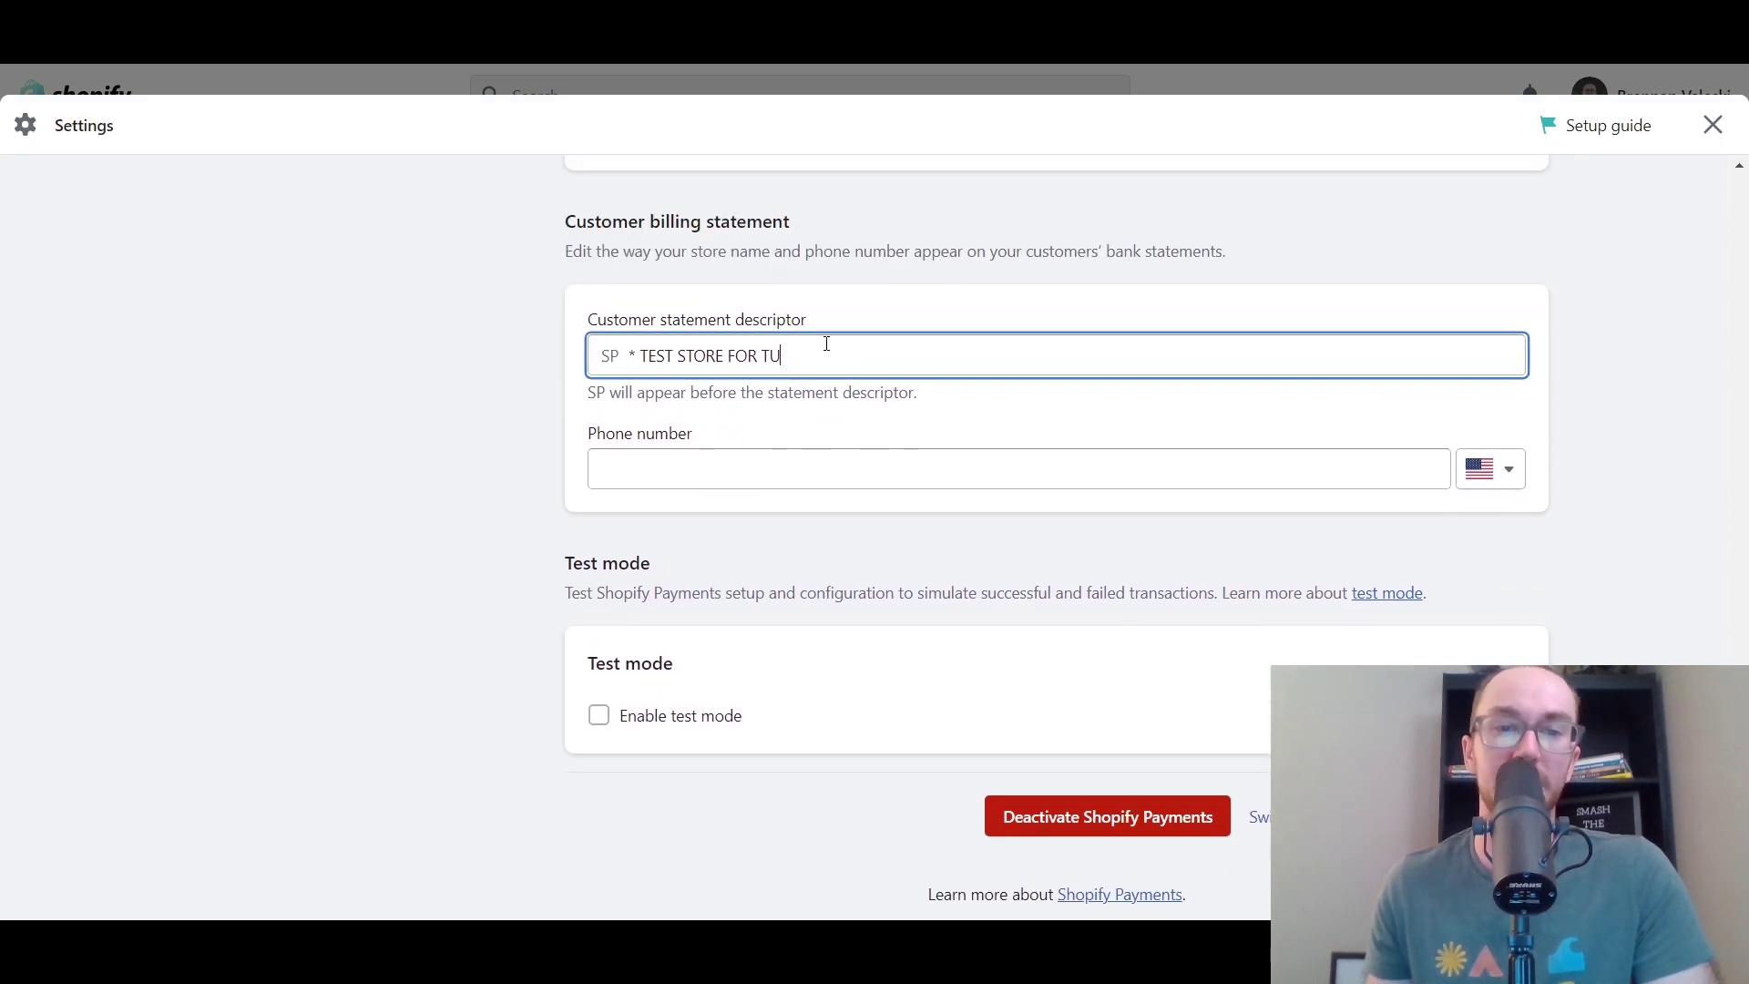
left_click(486, 392)
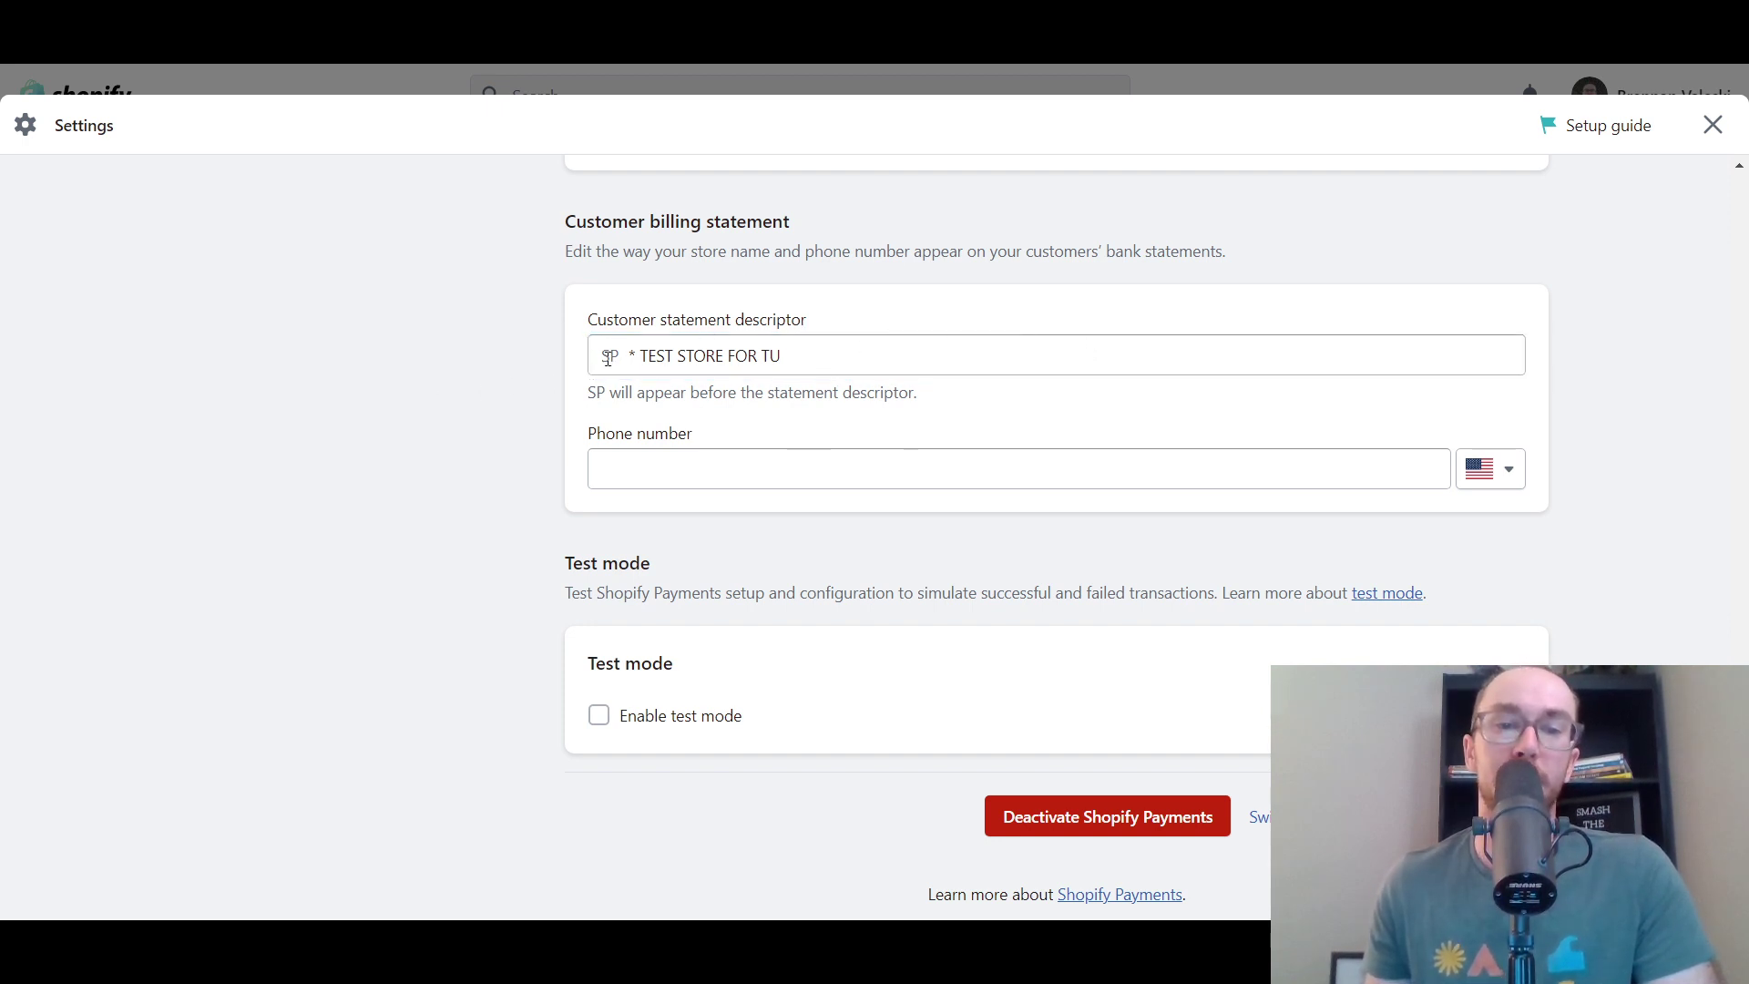
left_click_drag(696, 355, 596, 354)
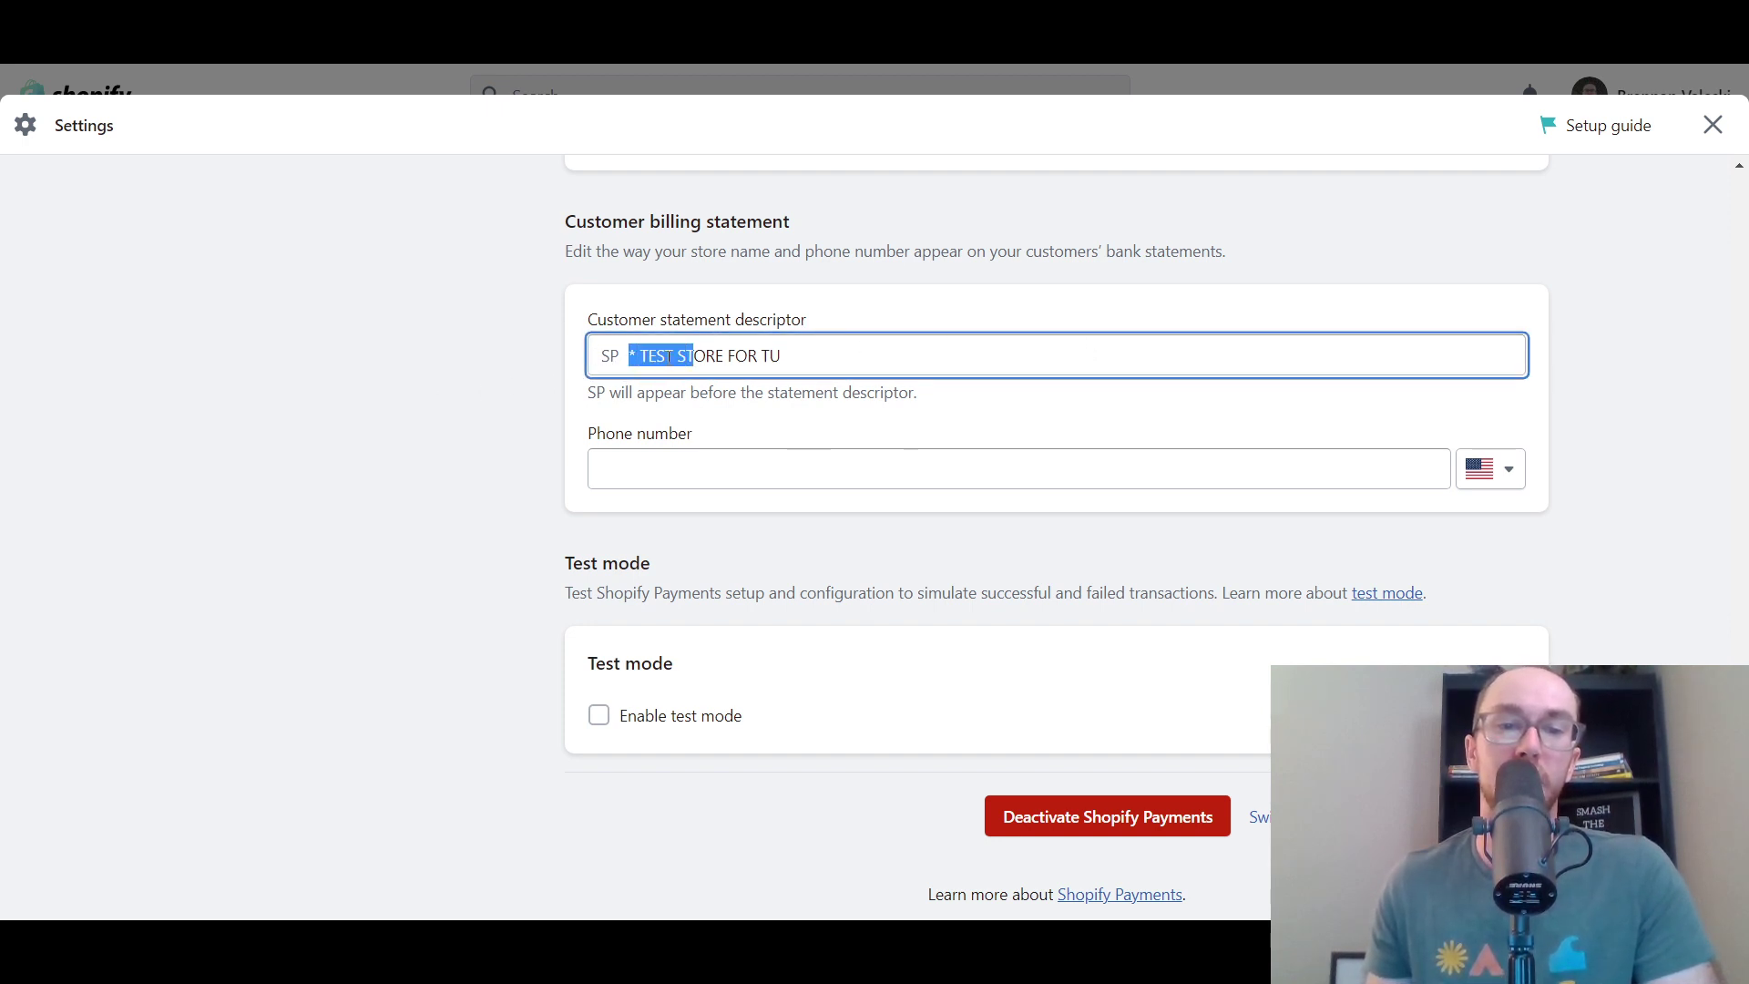
left_click(882, 355)
left_click(511, 431)
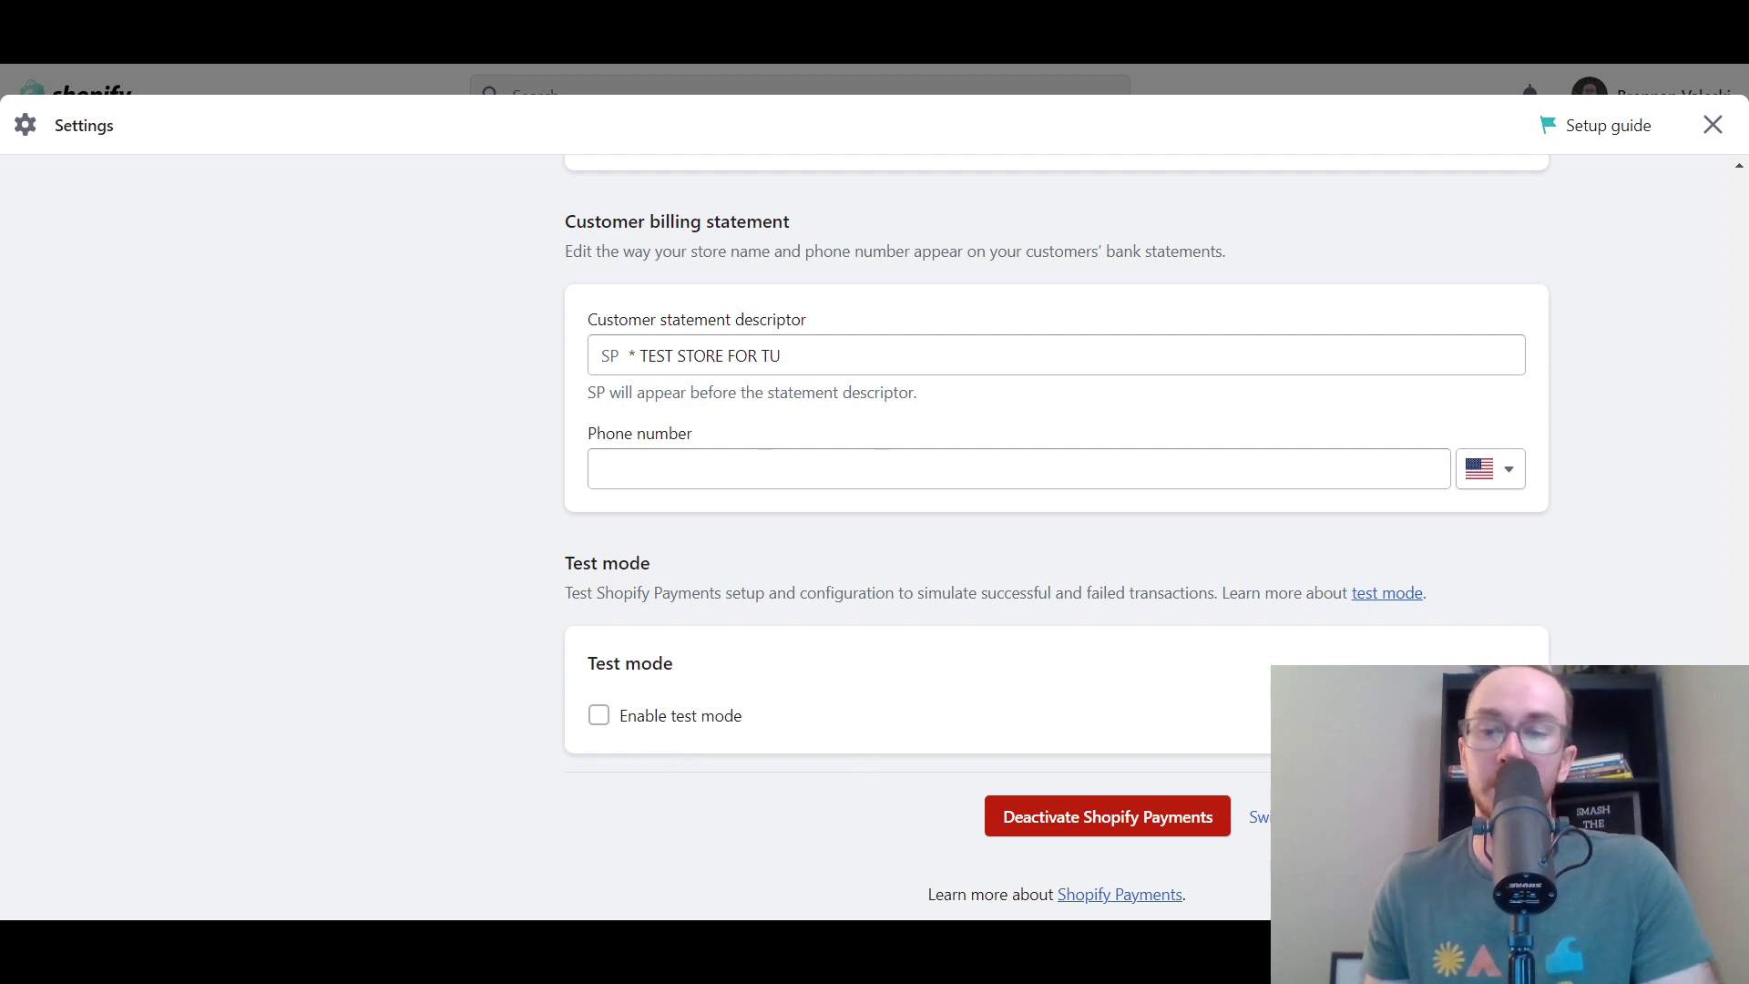
scroll(1131, 570, "down", 1)
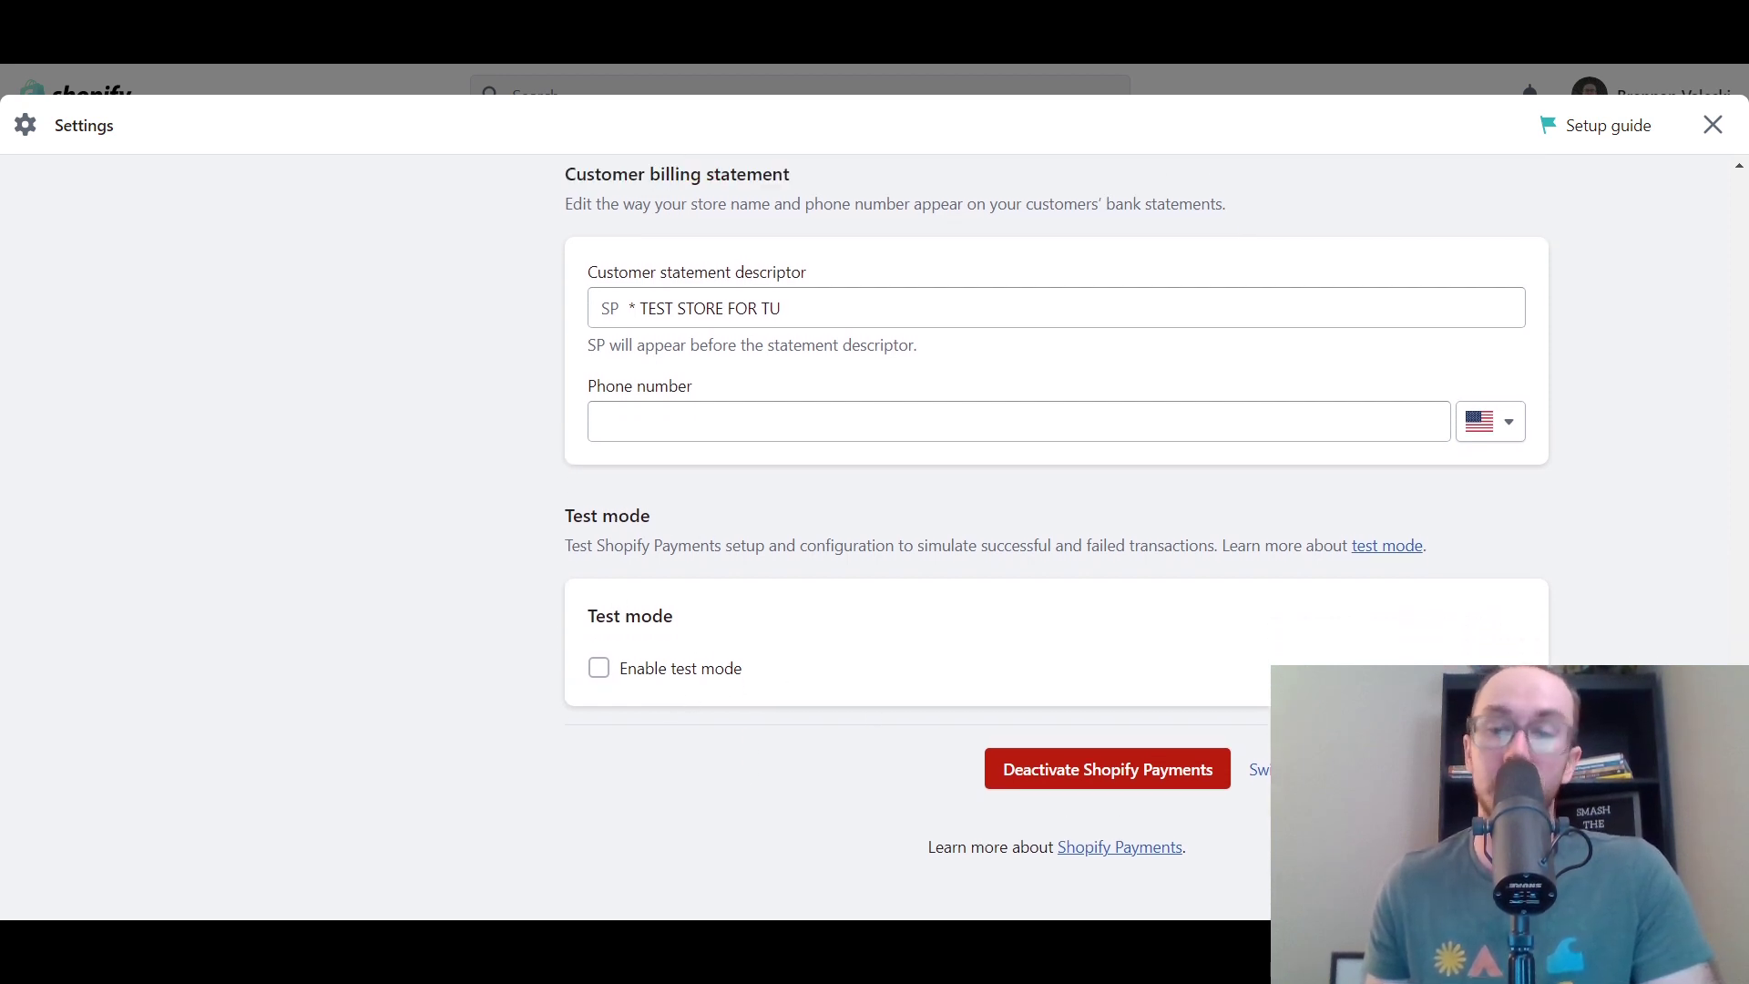
Return to the Payments overview and examine the additional payment methods, manual payment methods and payment customizations
left_click_drag(1740, 802, 1744, 187)
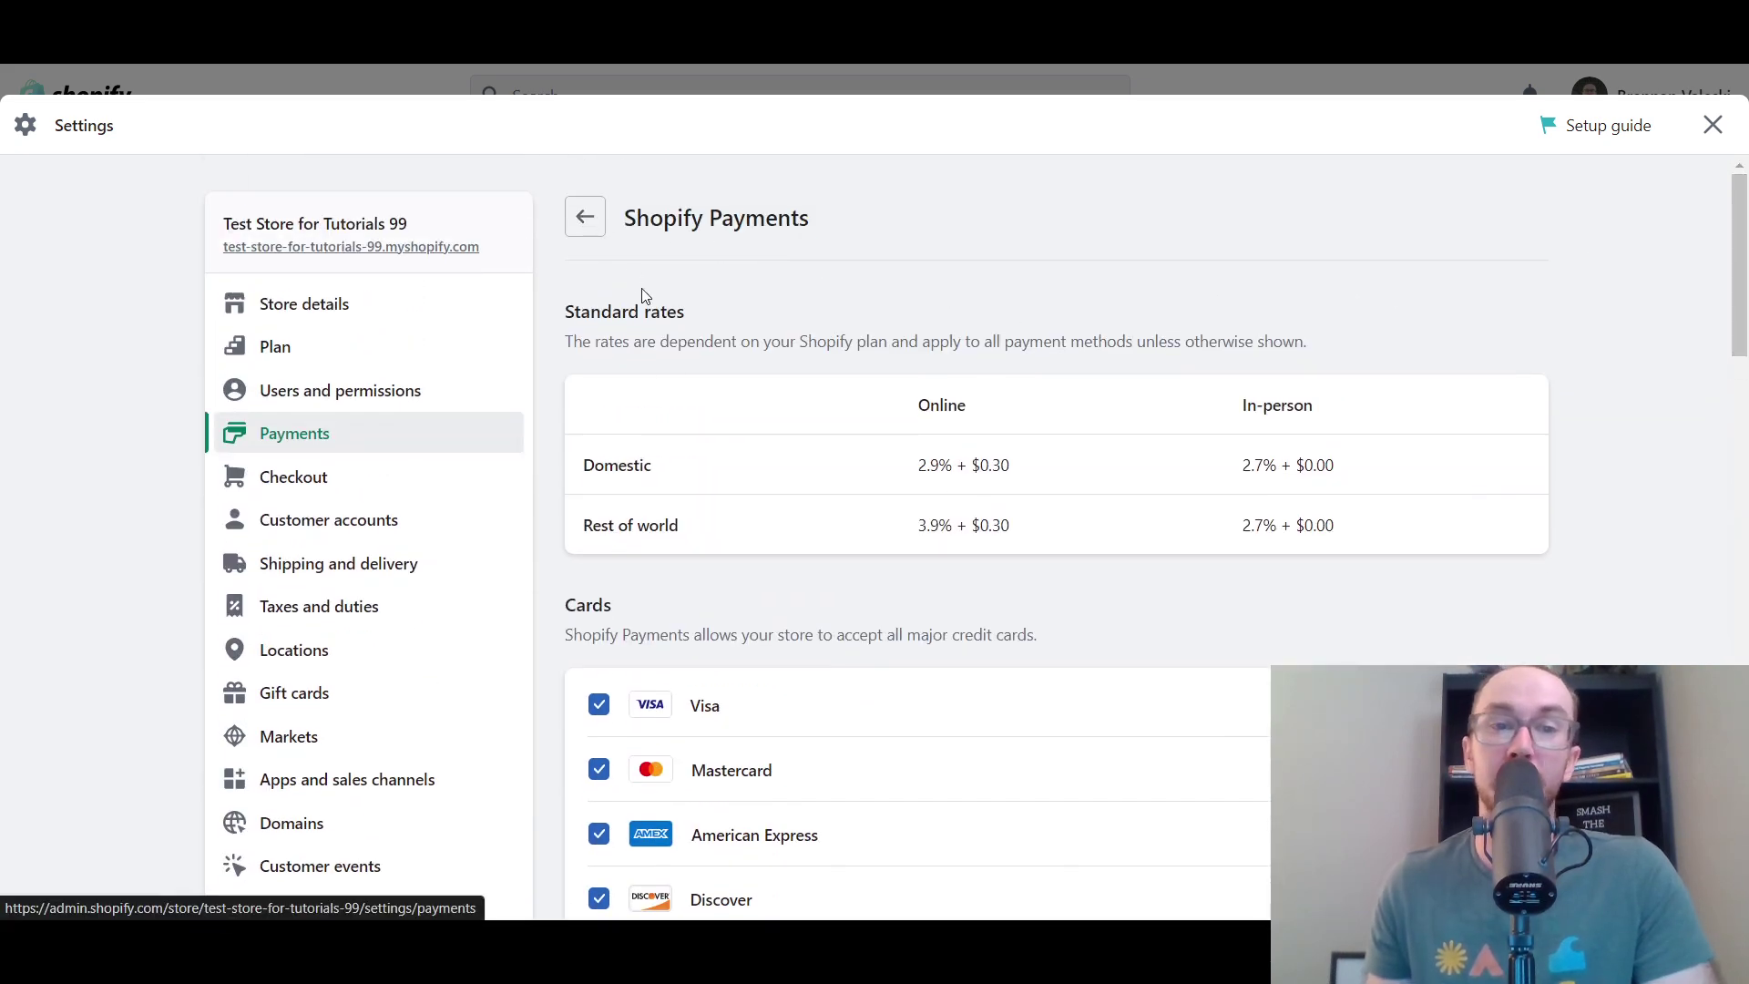
left_click(587, 227)
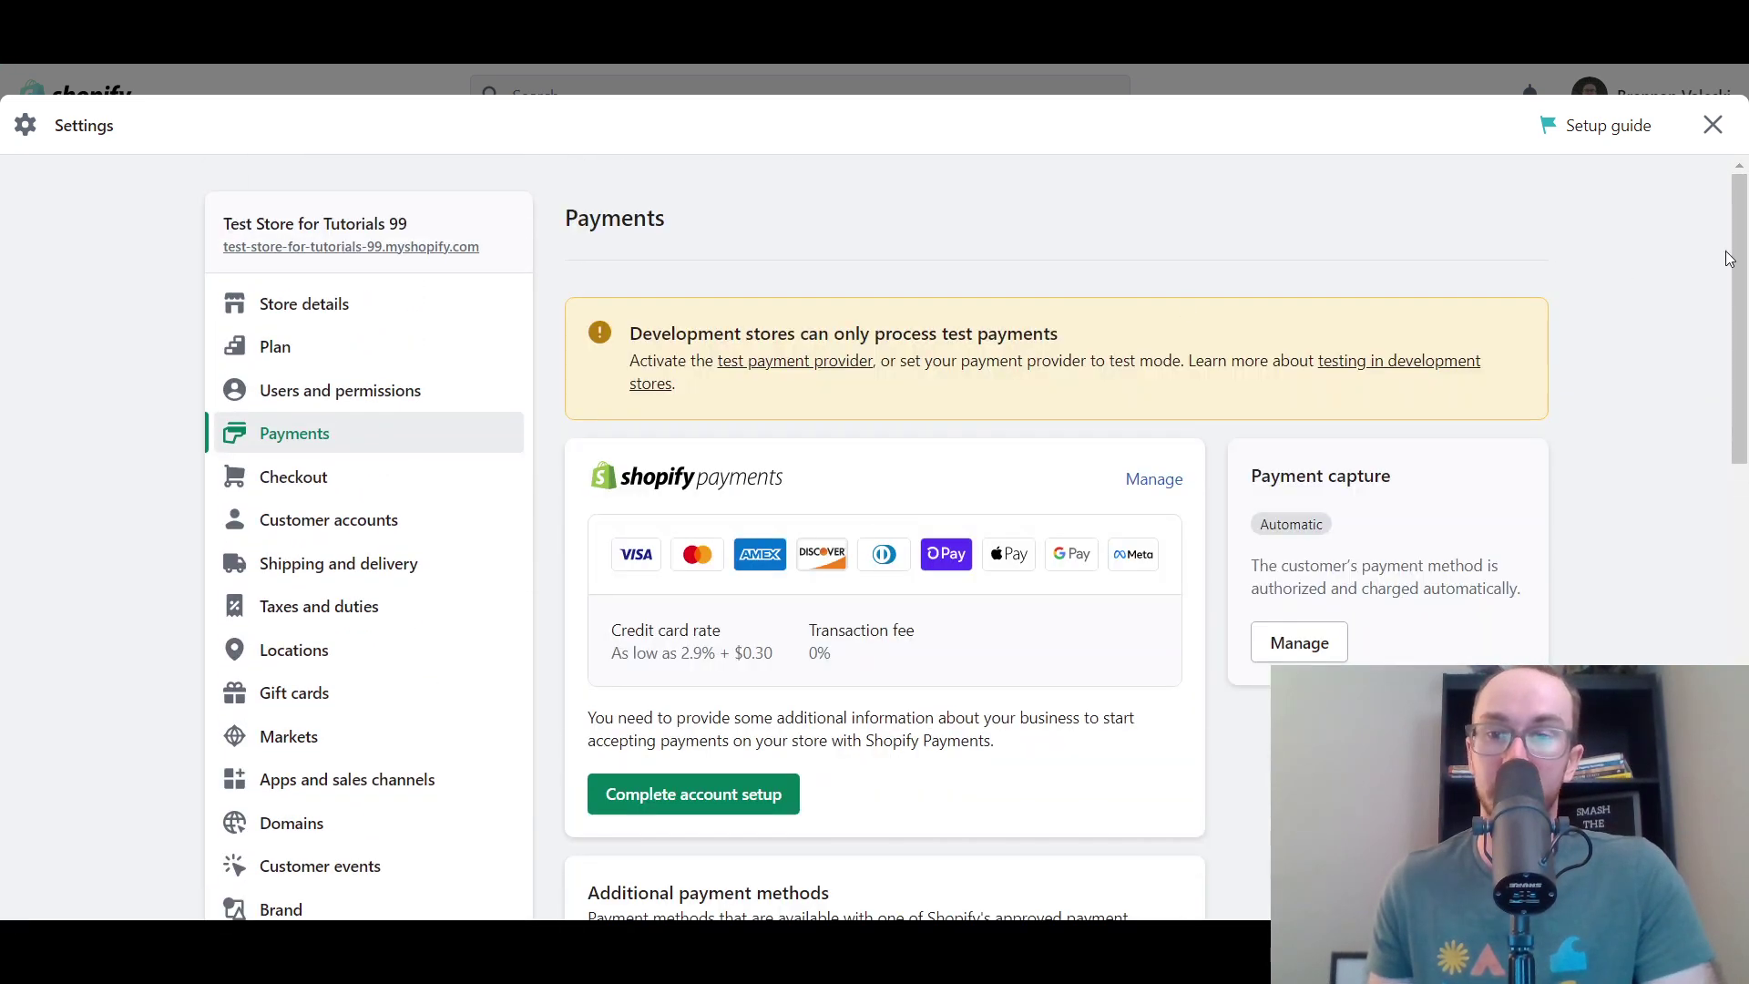
left_click_drag(1730, 253, 1690, 467)
scroll(1686, 476, "down", 2)
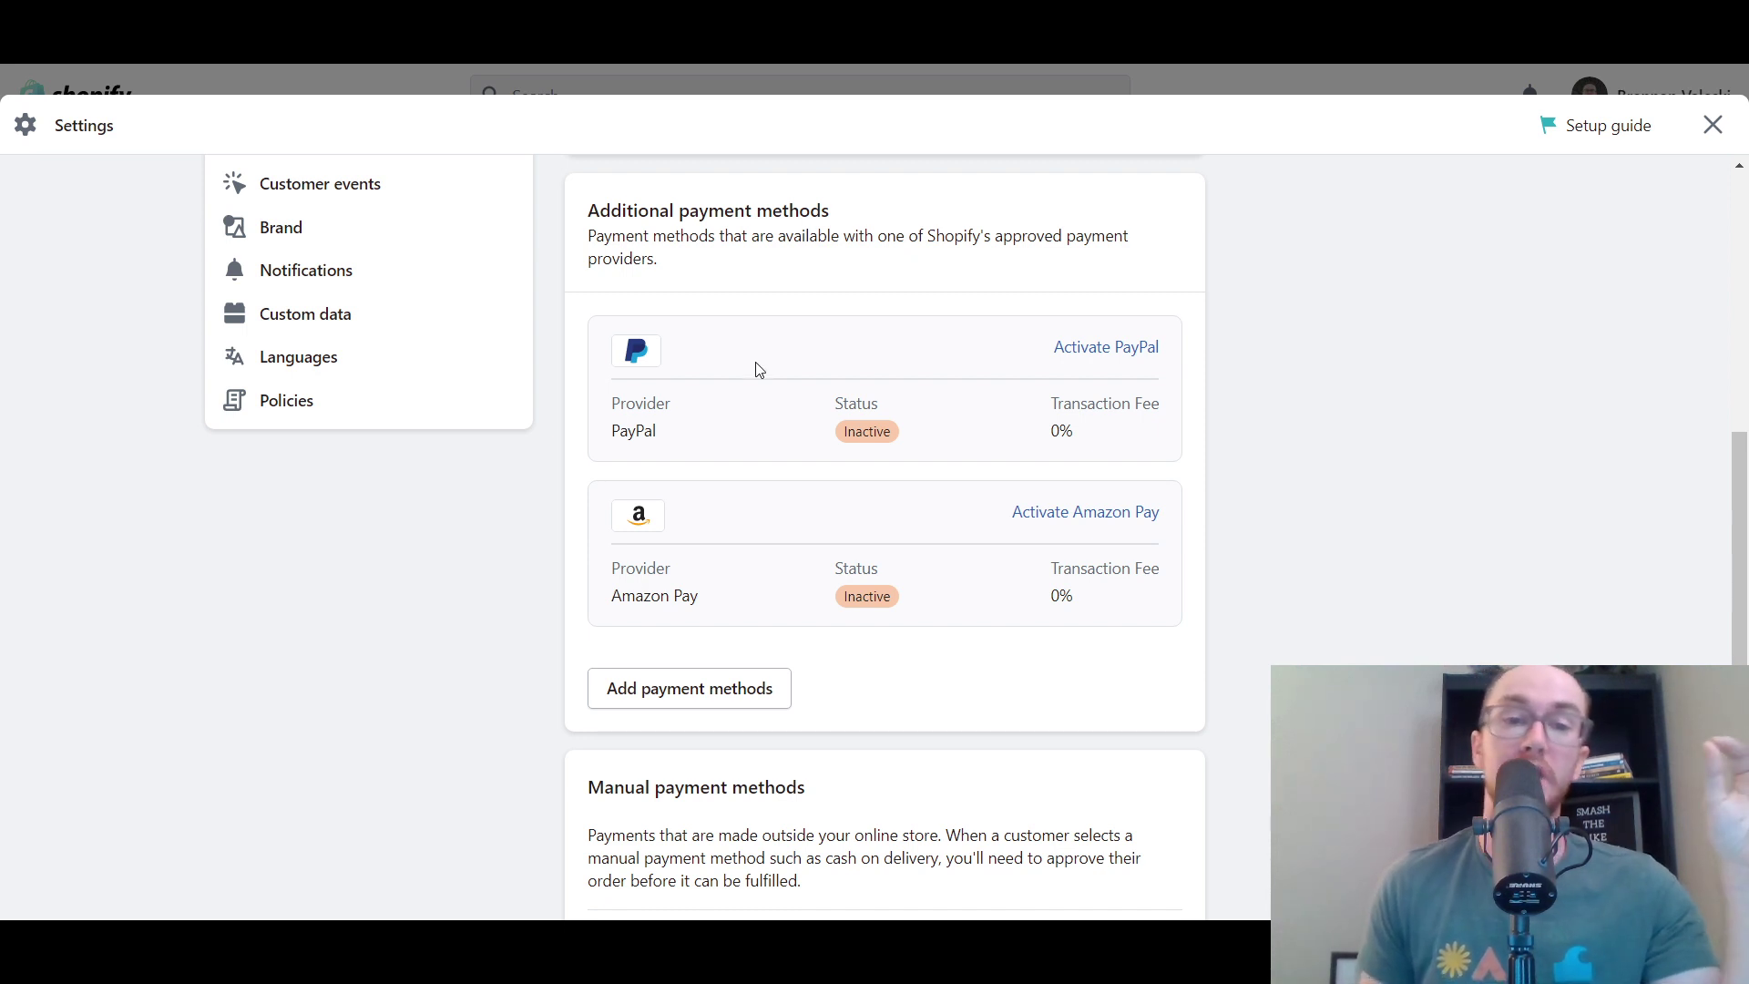
scroll(756, 368, "down", 3)
scroll(1049, 559, "down", 2)
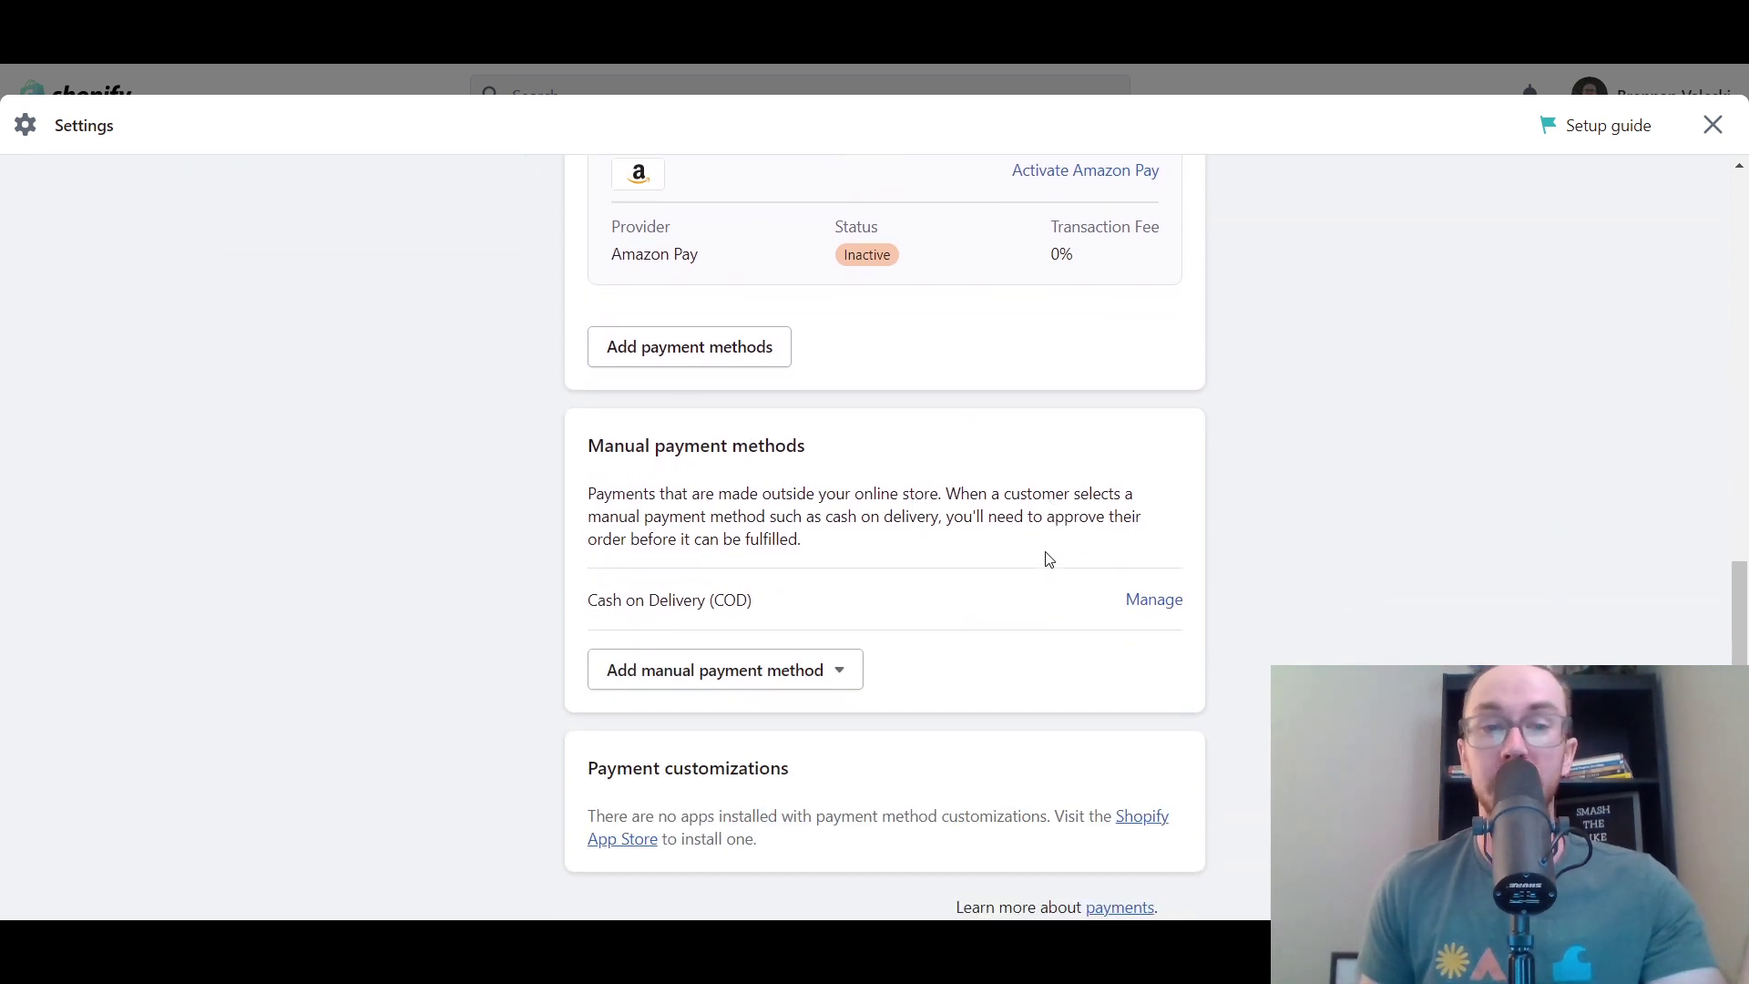
scroll(1049, 559, "down", 2)
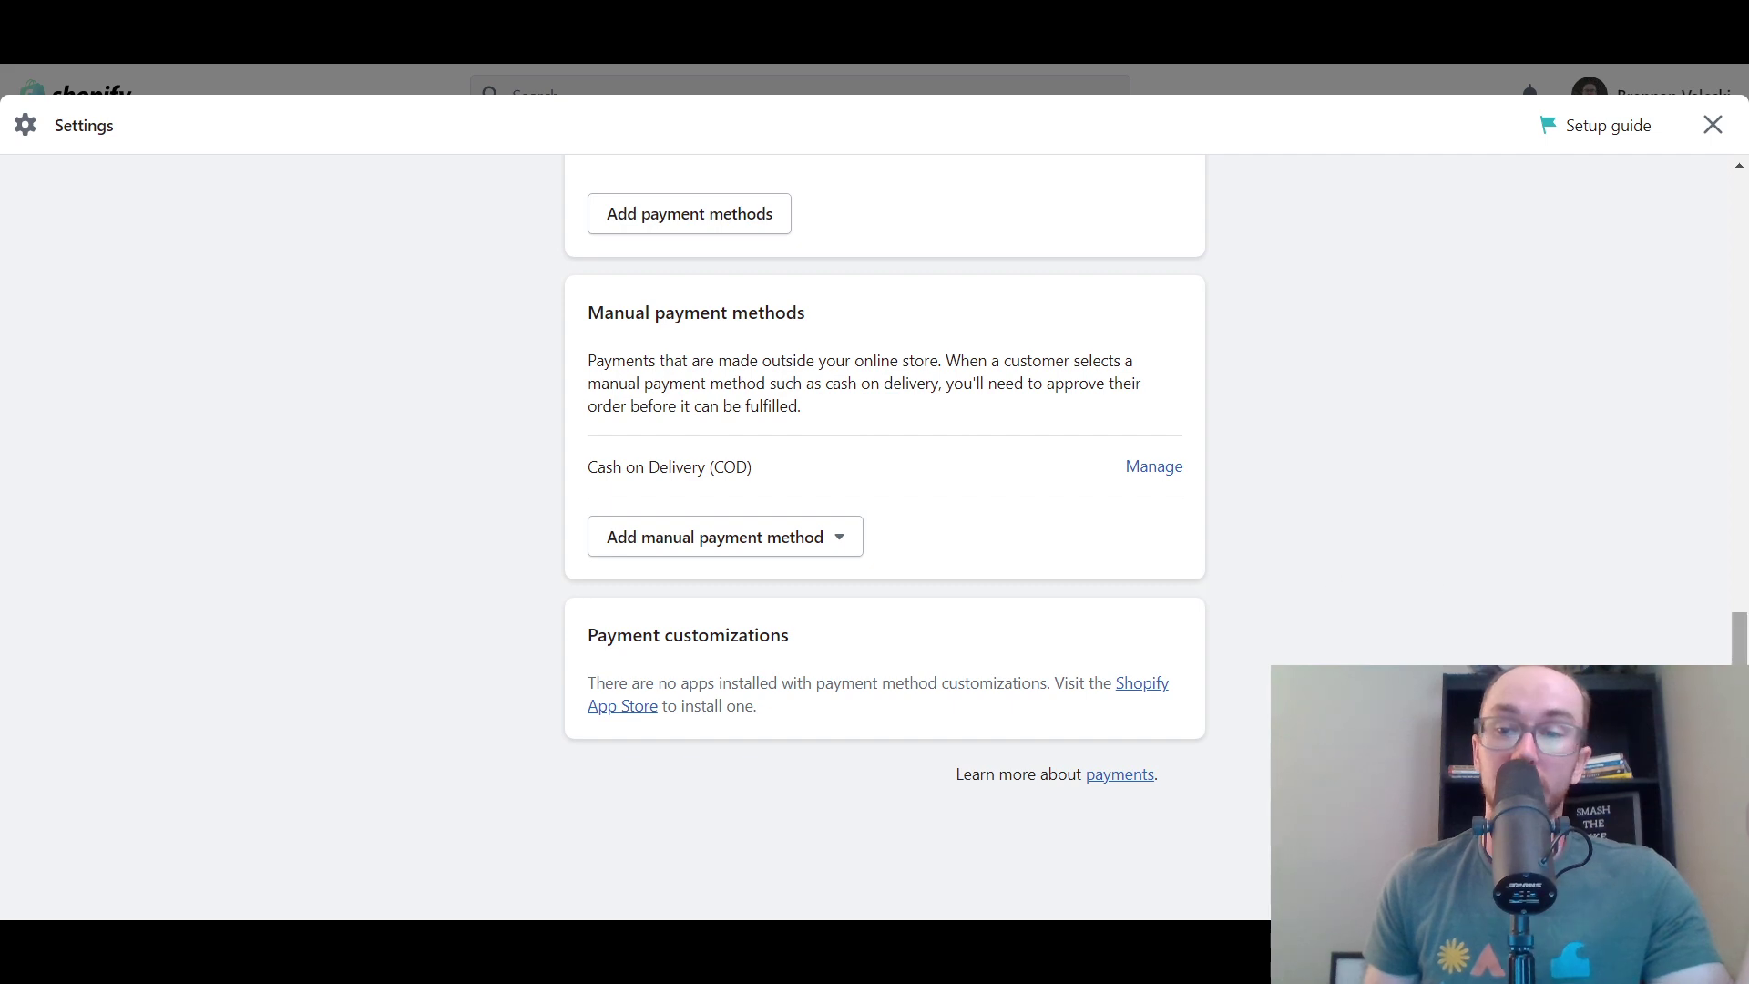
Open the page for adding payment methods and browse the list of available methods
left_click_drag(1737, 682, 1718, 538)
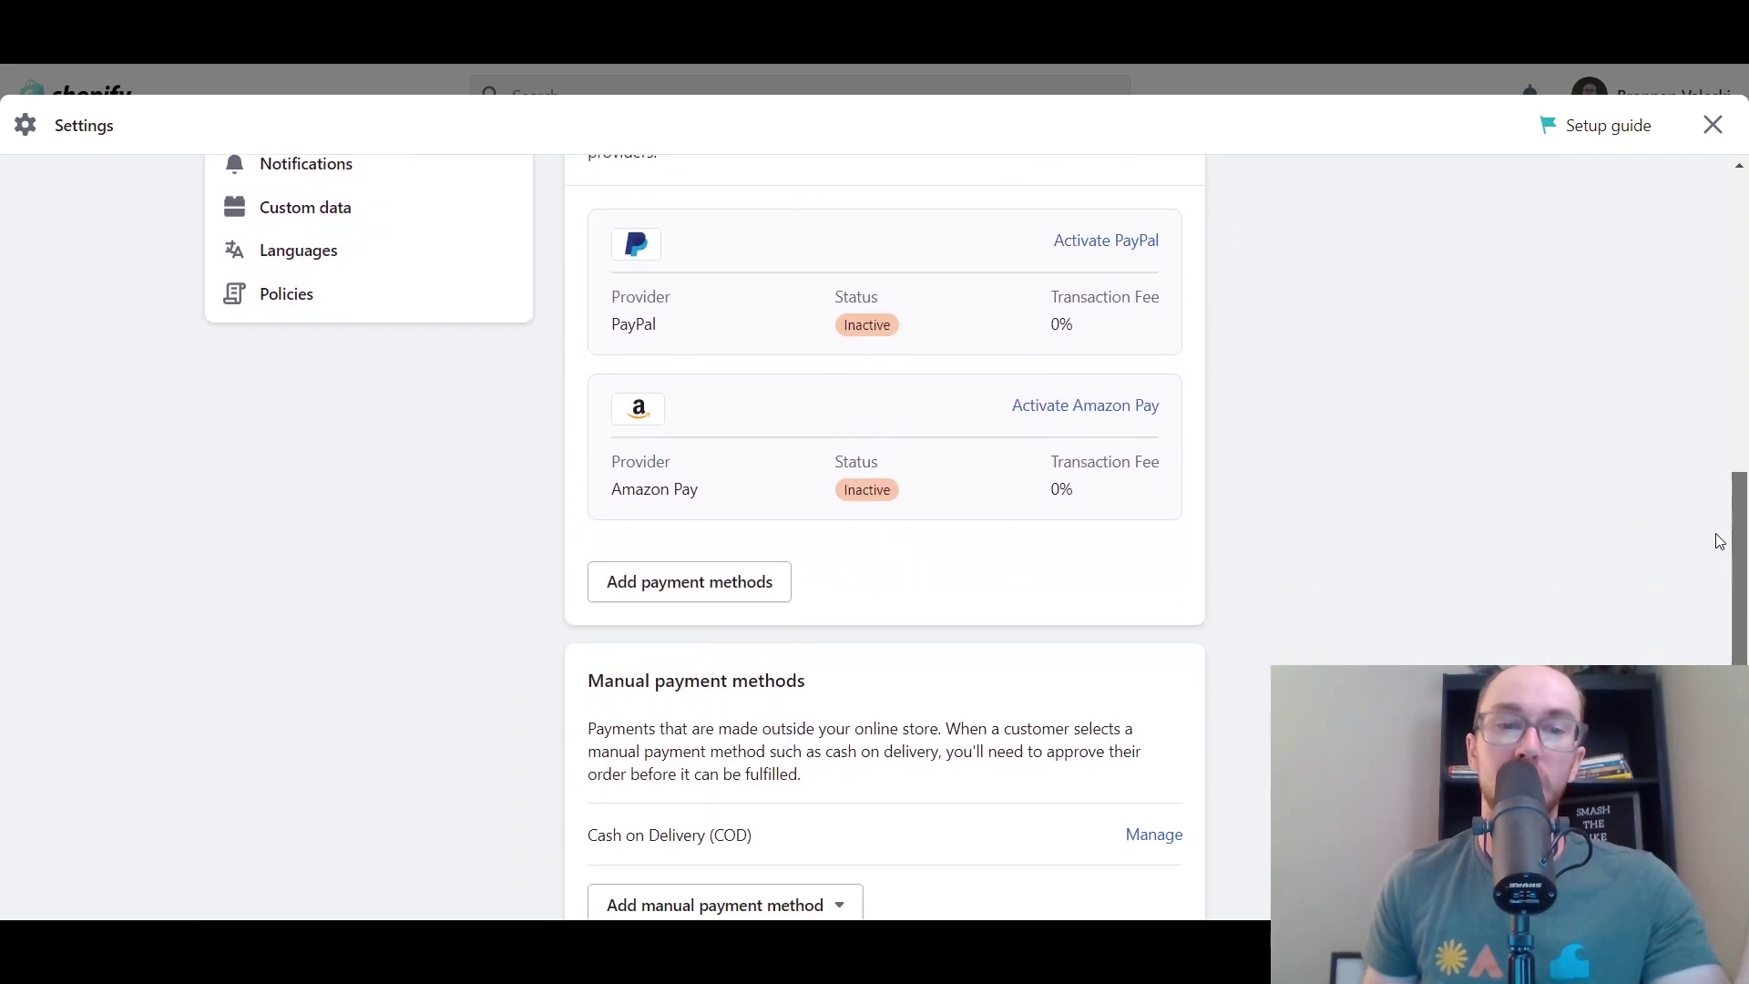
left_click(742, 583)
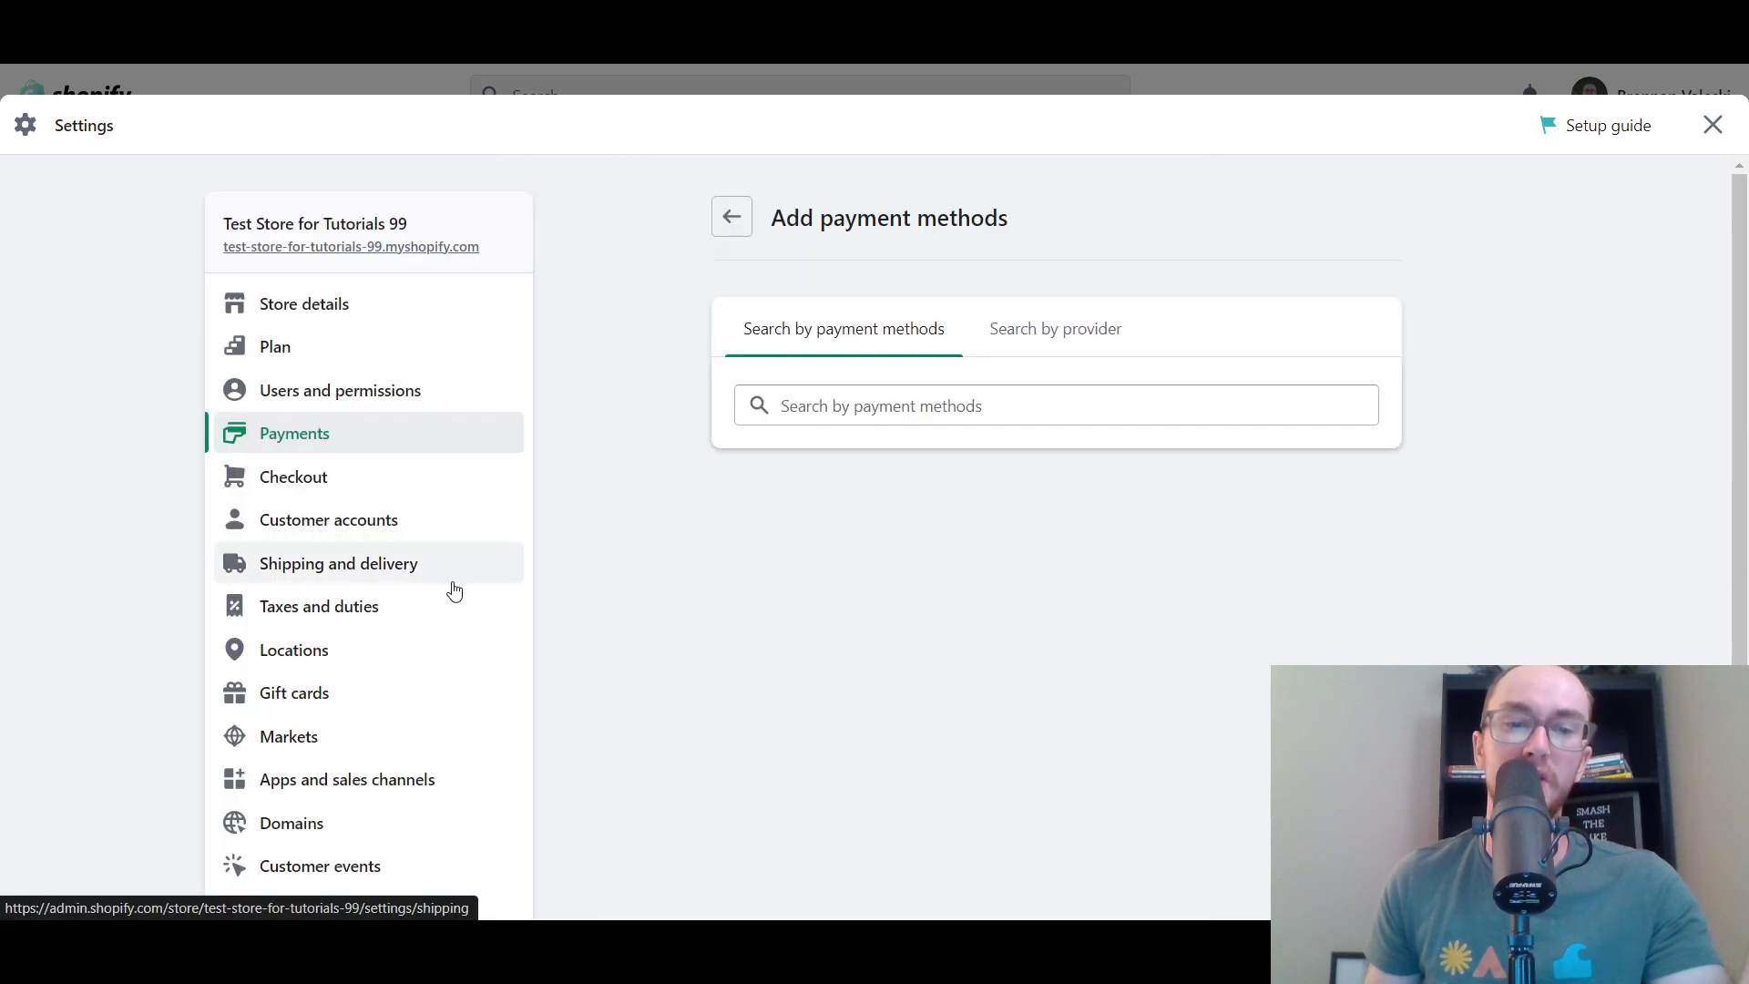
left_click(876, 409)
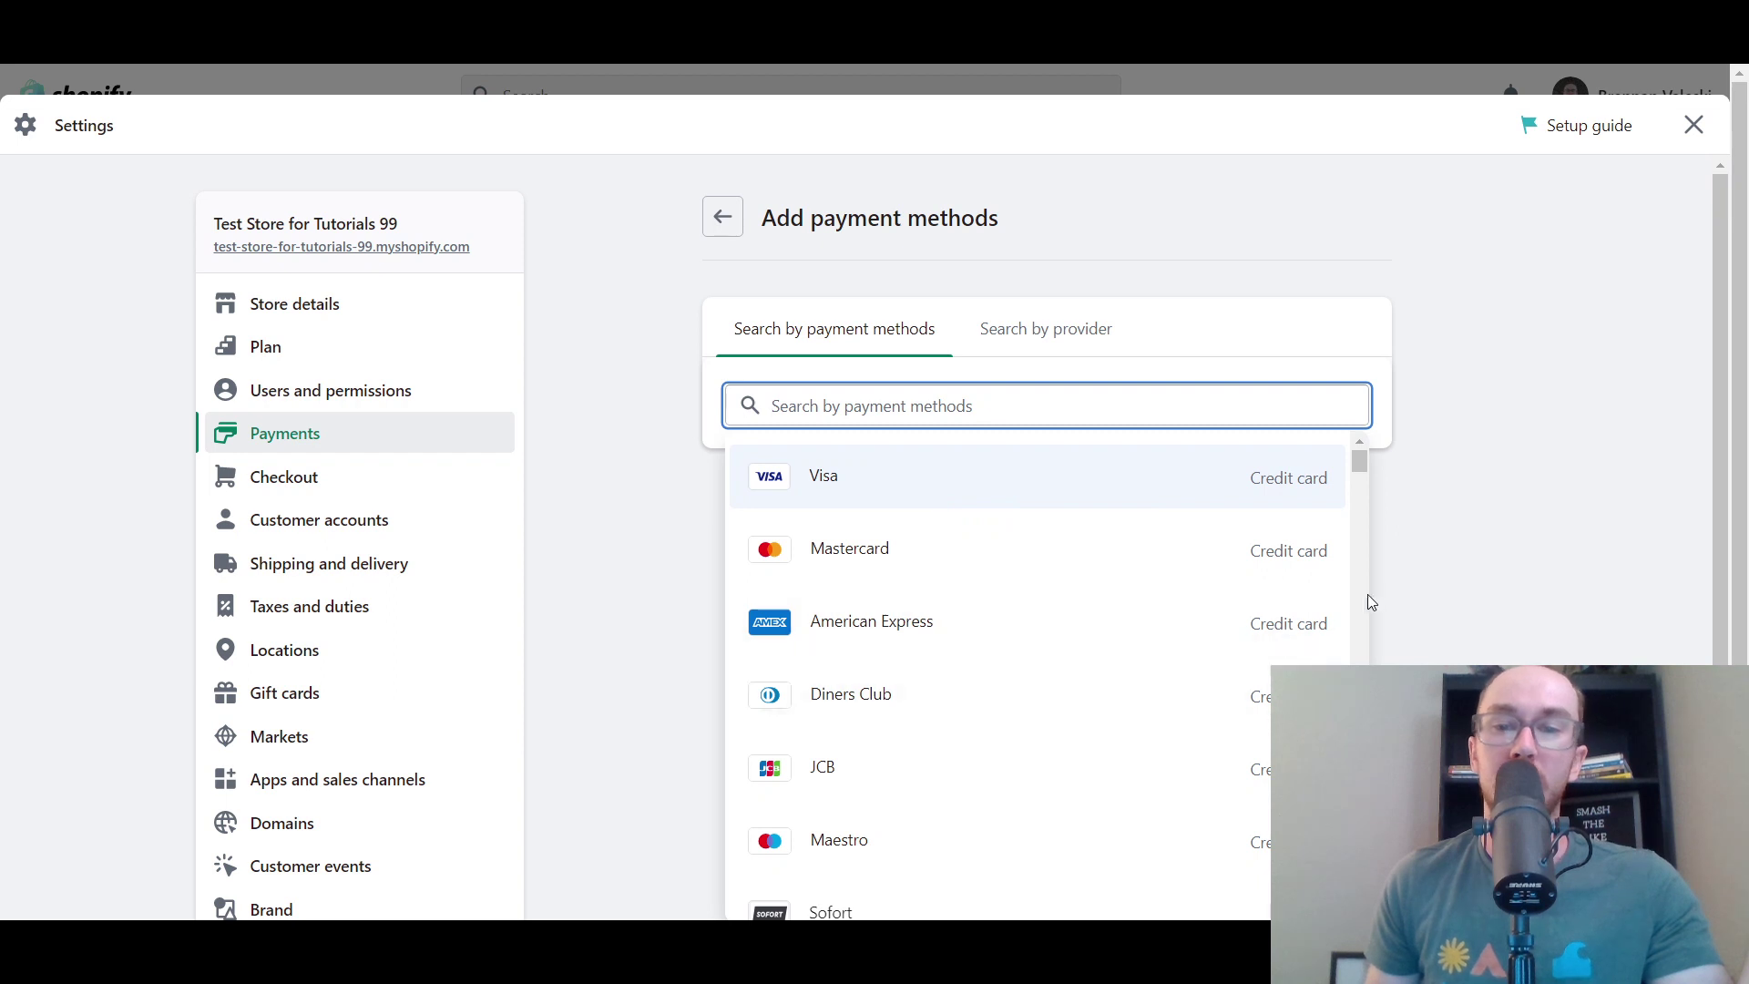
scroll(1284, 556, "down", 10)
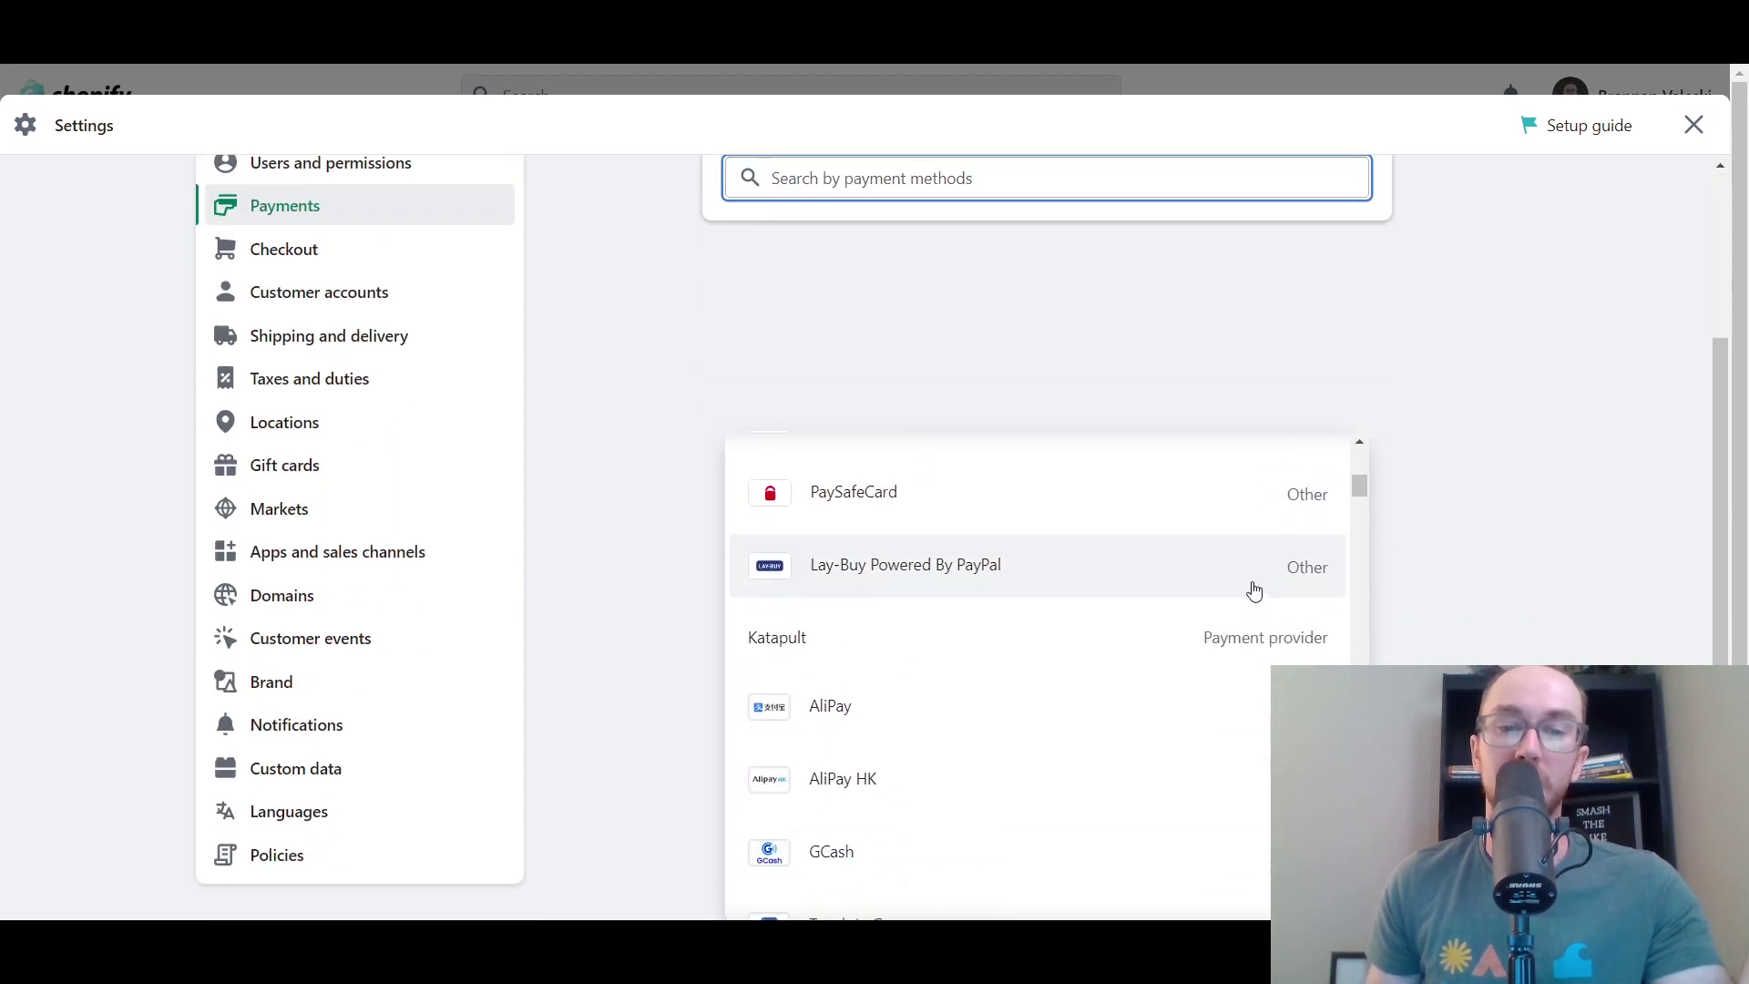
scroll(1511, 603, "up", 3)
scroll(1151, 656, "down", 5)
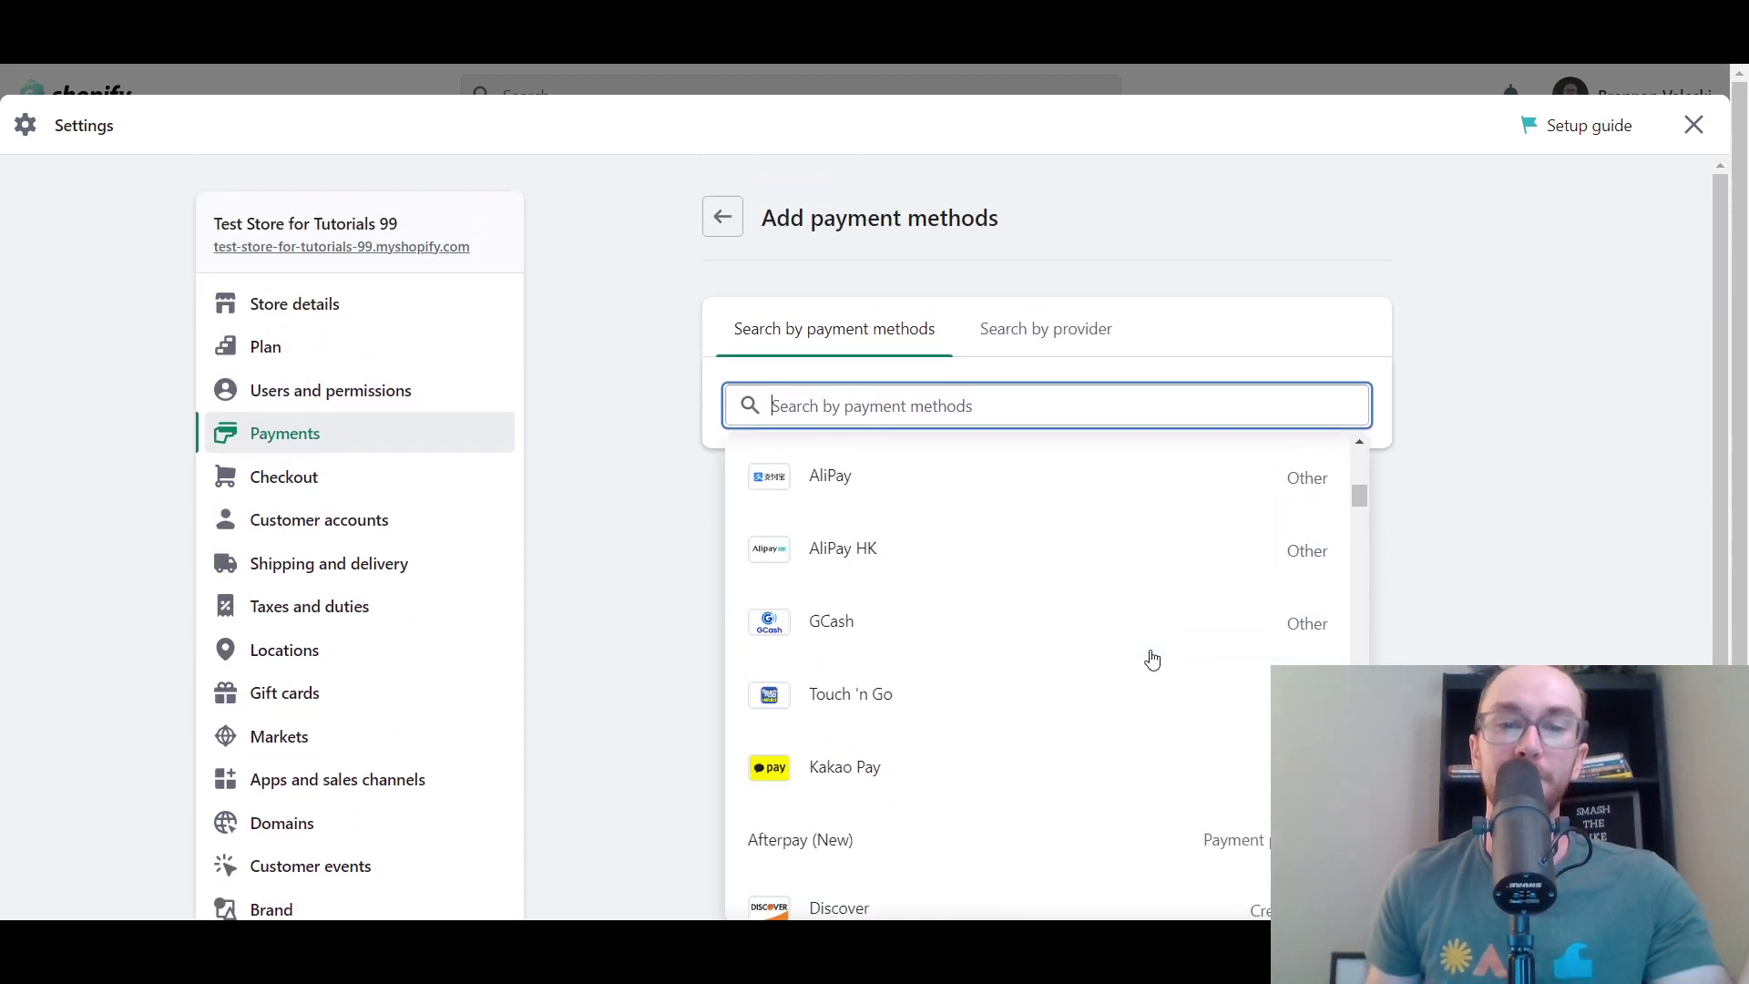
scroll(1147, 658, "down", 7)
scroll(1144, 659, "up", 4)
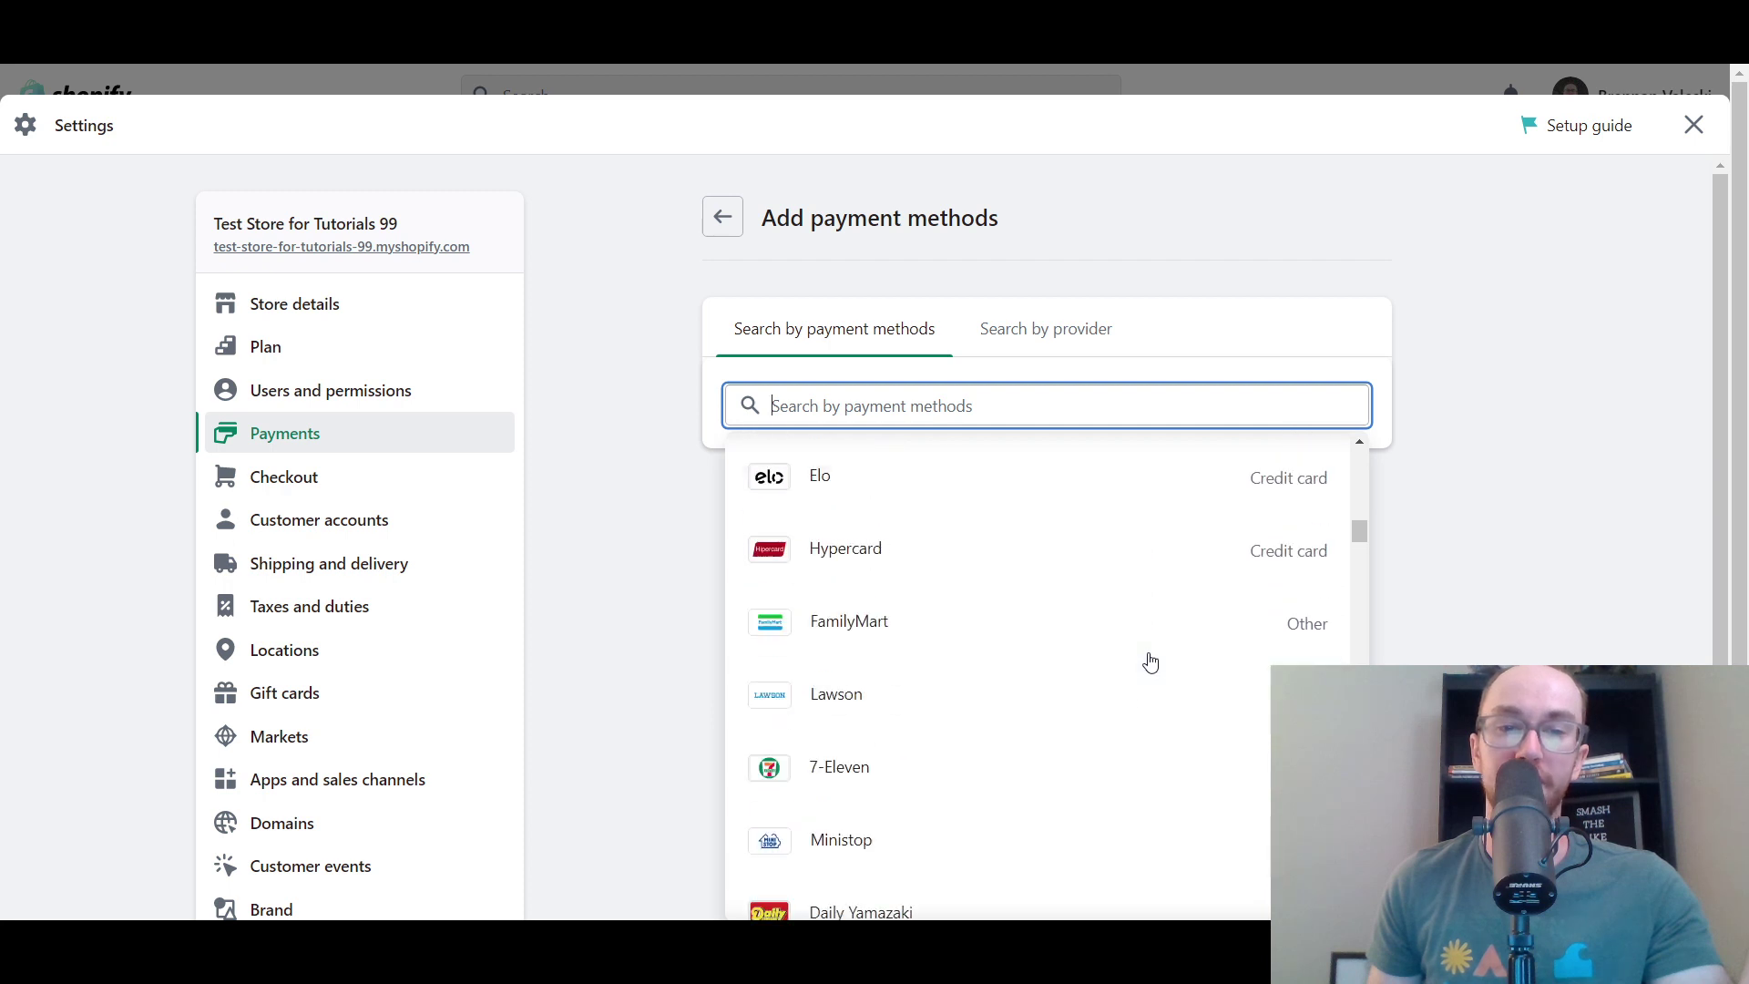
Examine the rest of the available payment methods, including the bank, card and cryptocurrency options, and close the list
scroll(1124, 706, "down", 10)
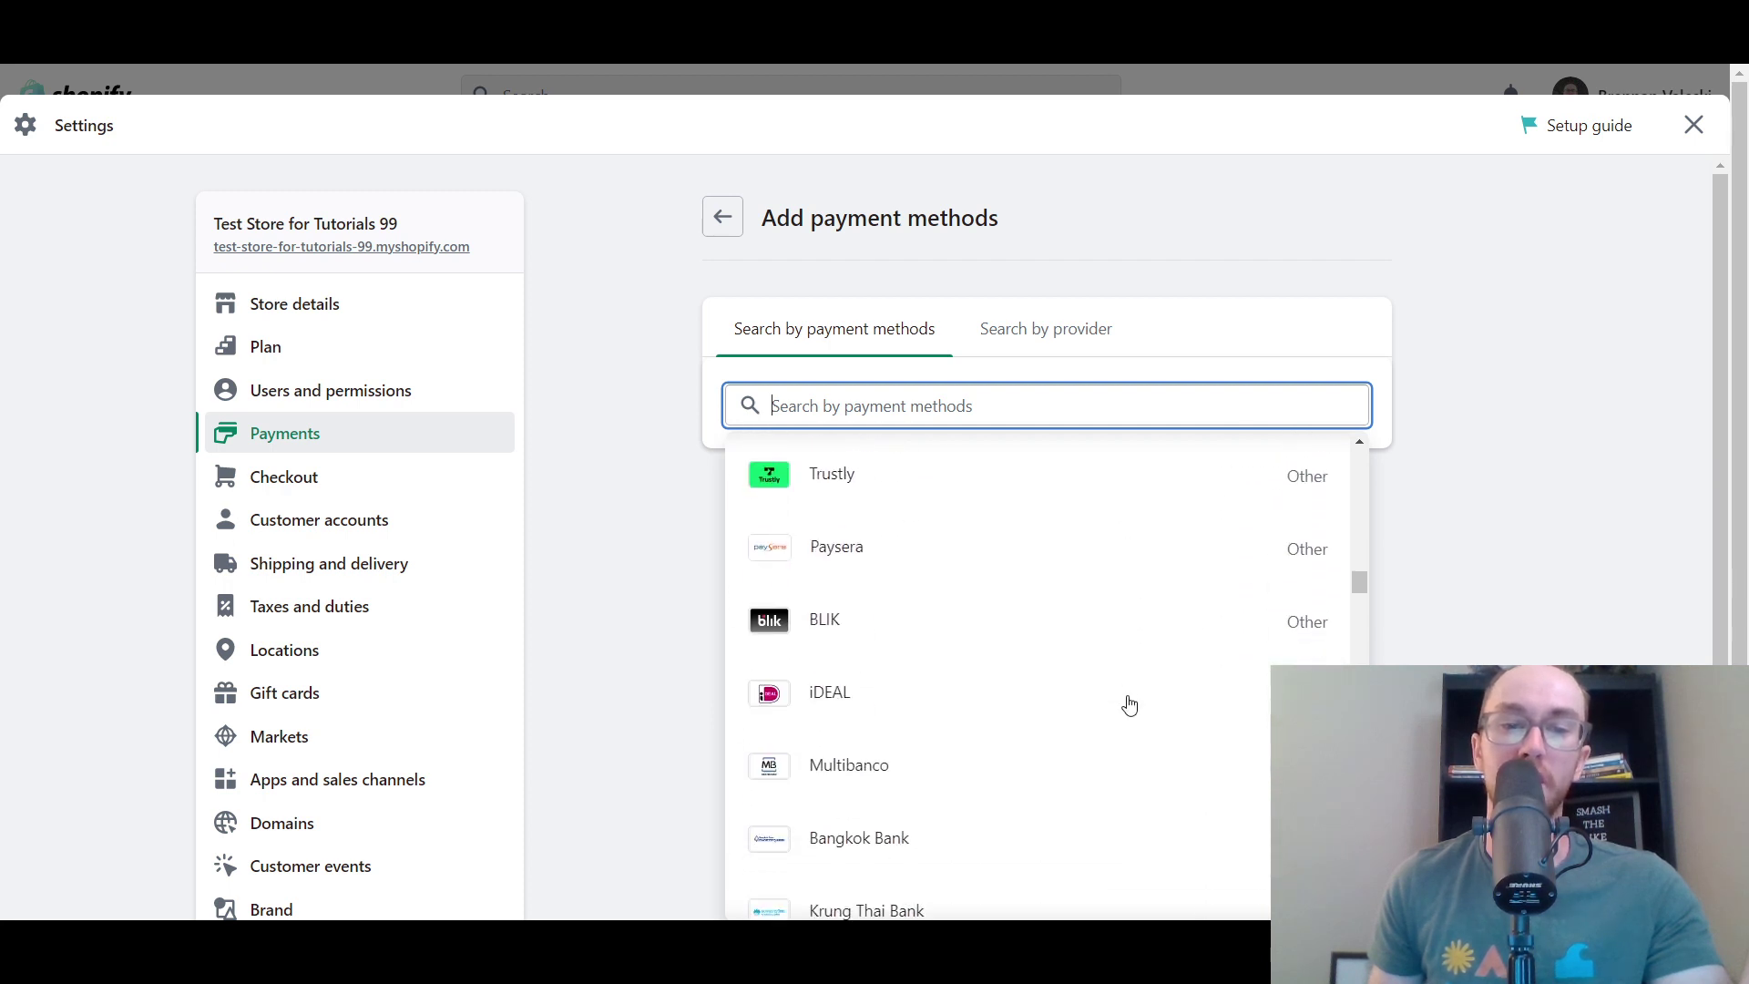
scroll(1022, 671, "up", 1)
scroll(1022, 672, "up", 3)
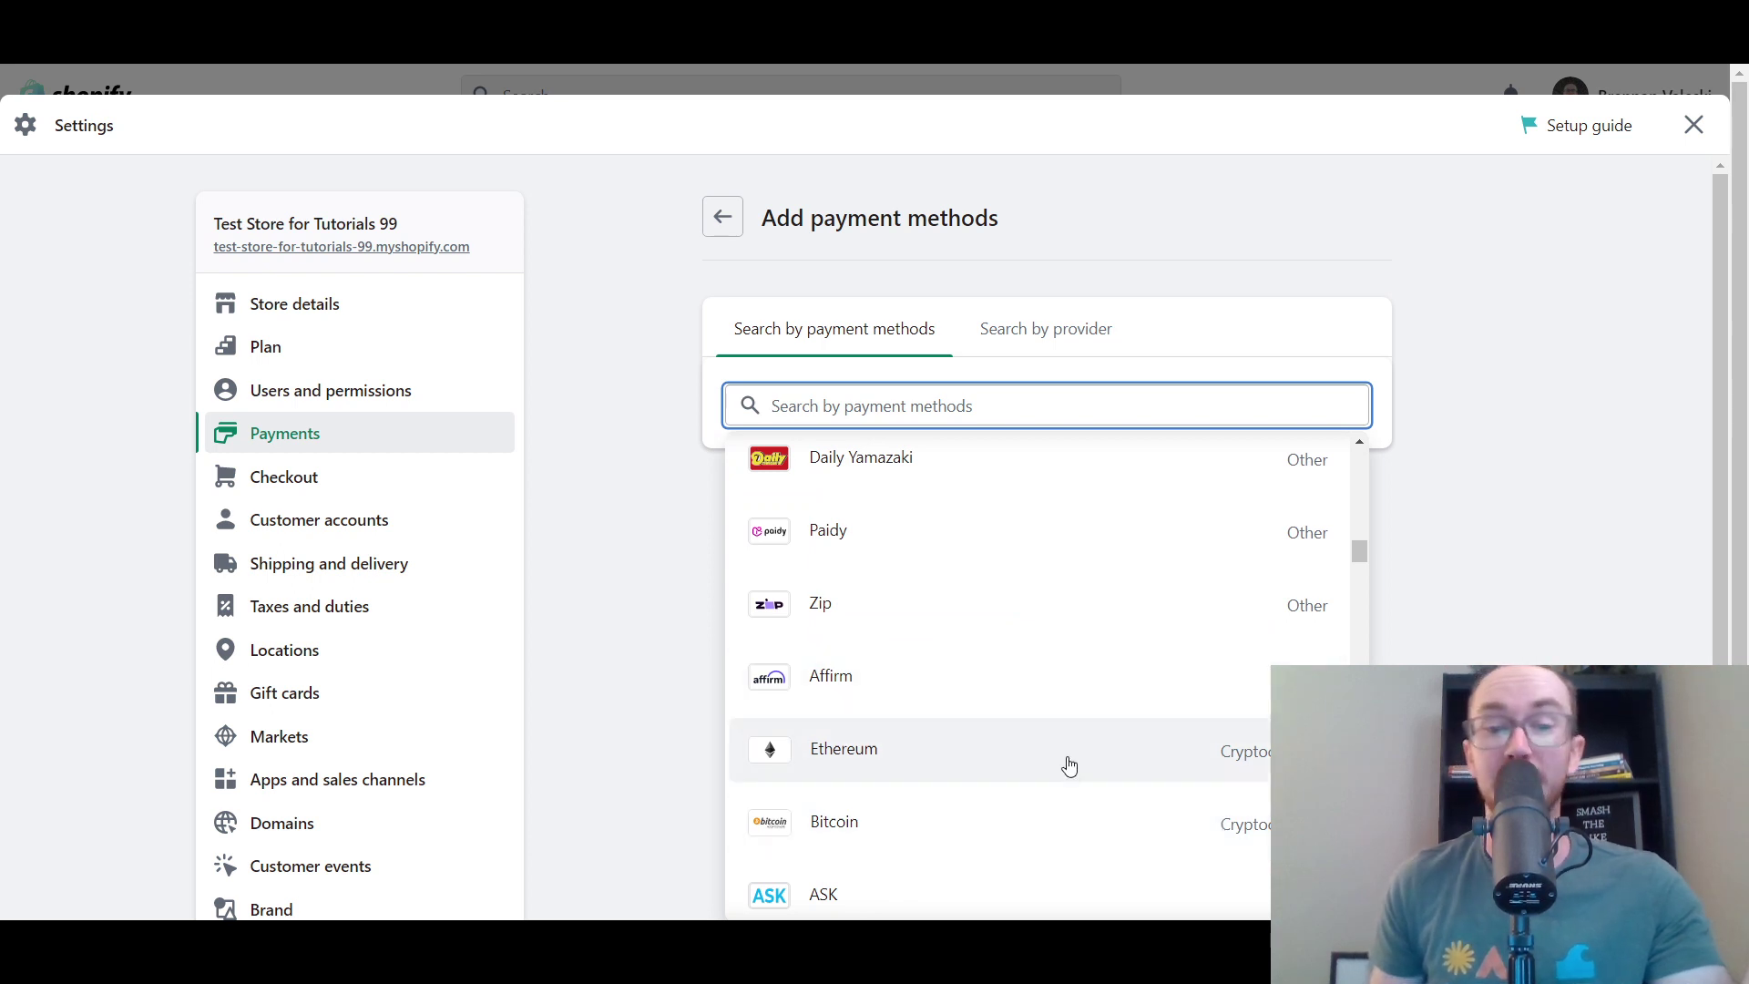
scroll(1066, 760, "down", 5)
scroll(1065, 756, "down", 15)
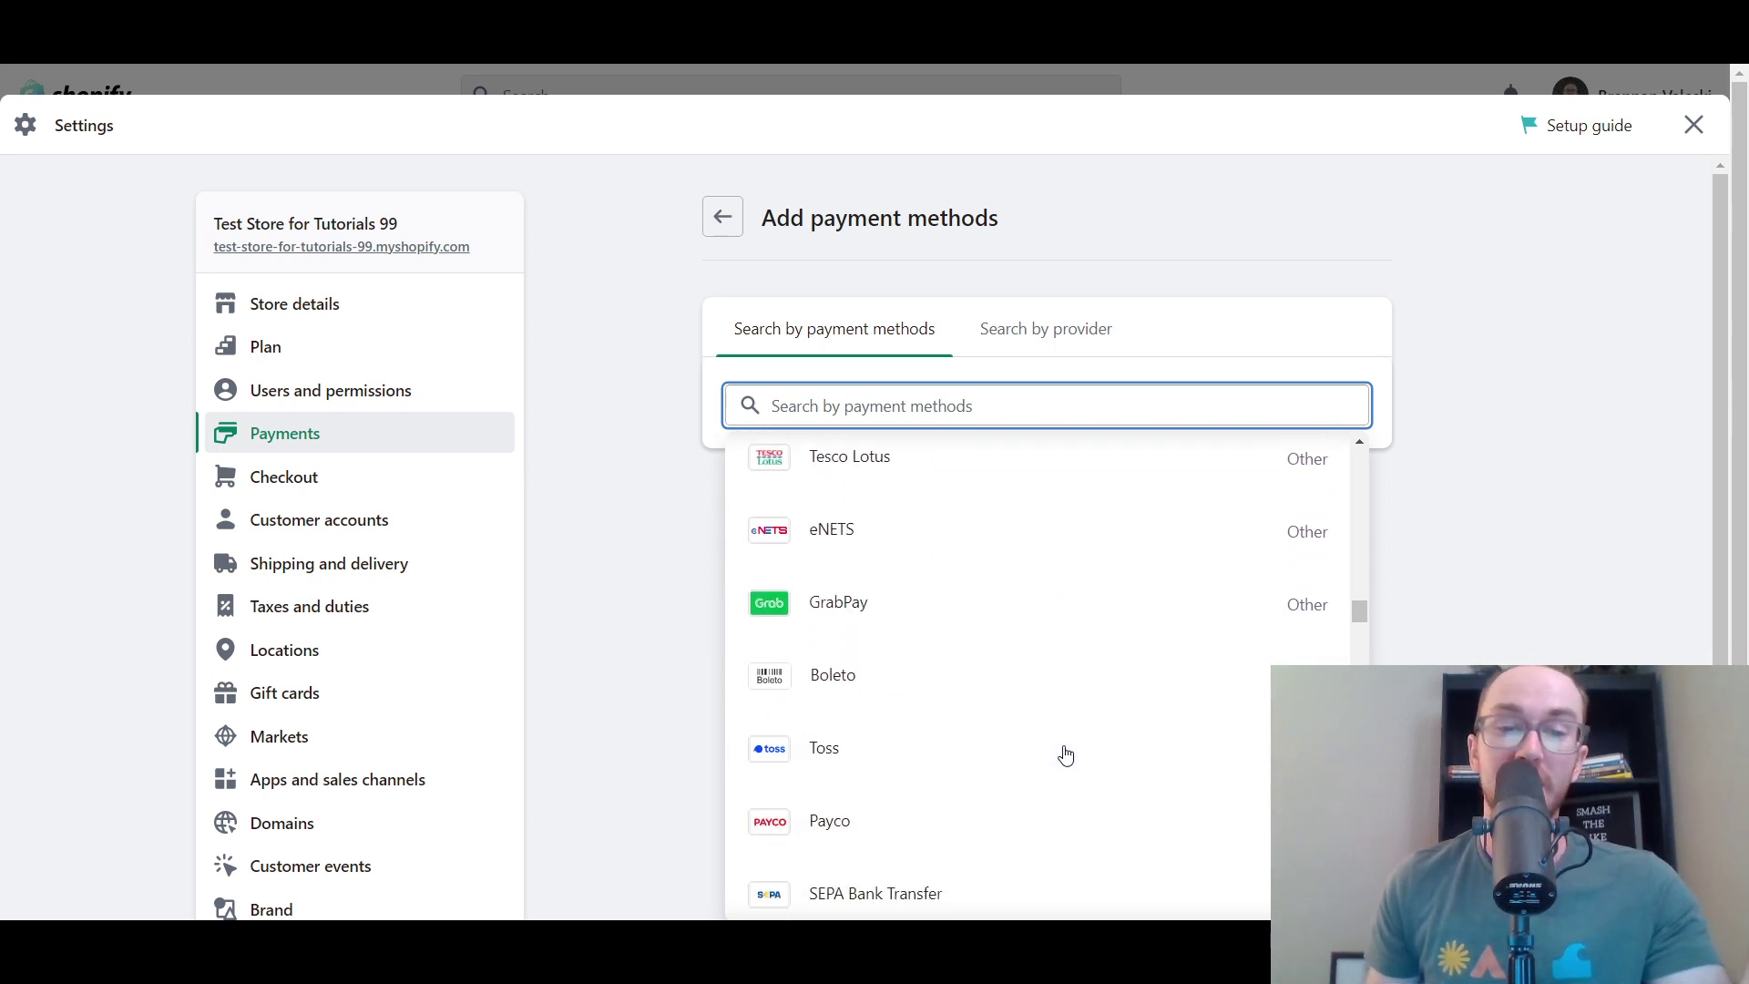
scroll(1063, 754, "down", 10)
scroll(1074, 759, "up", 3)
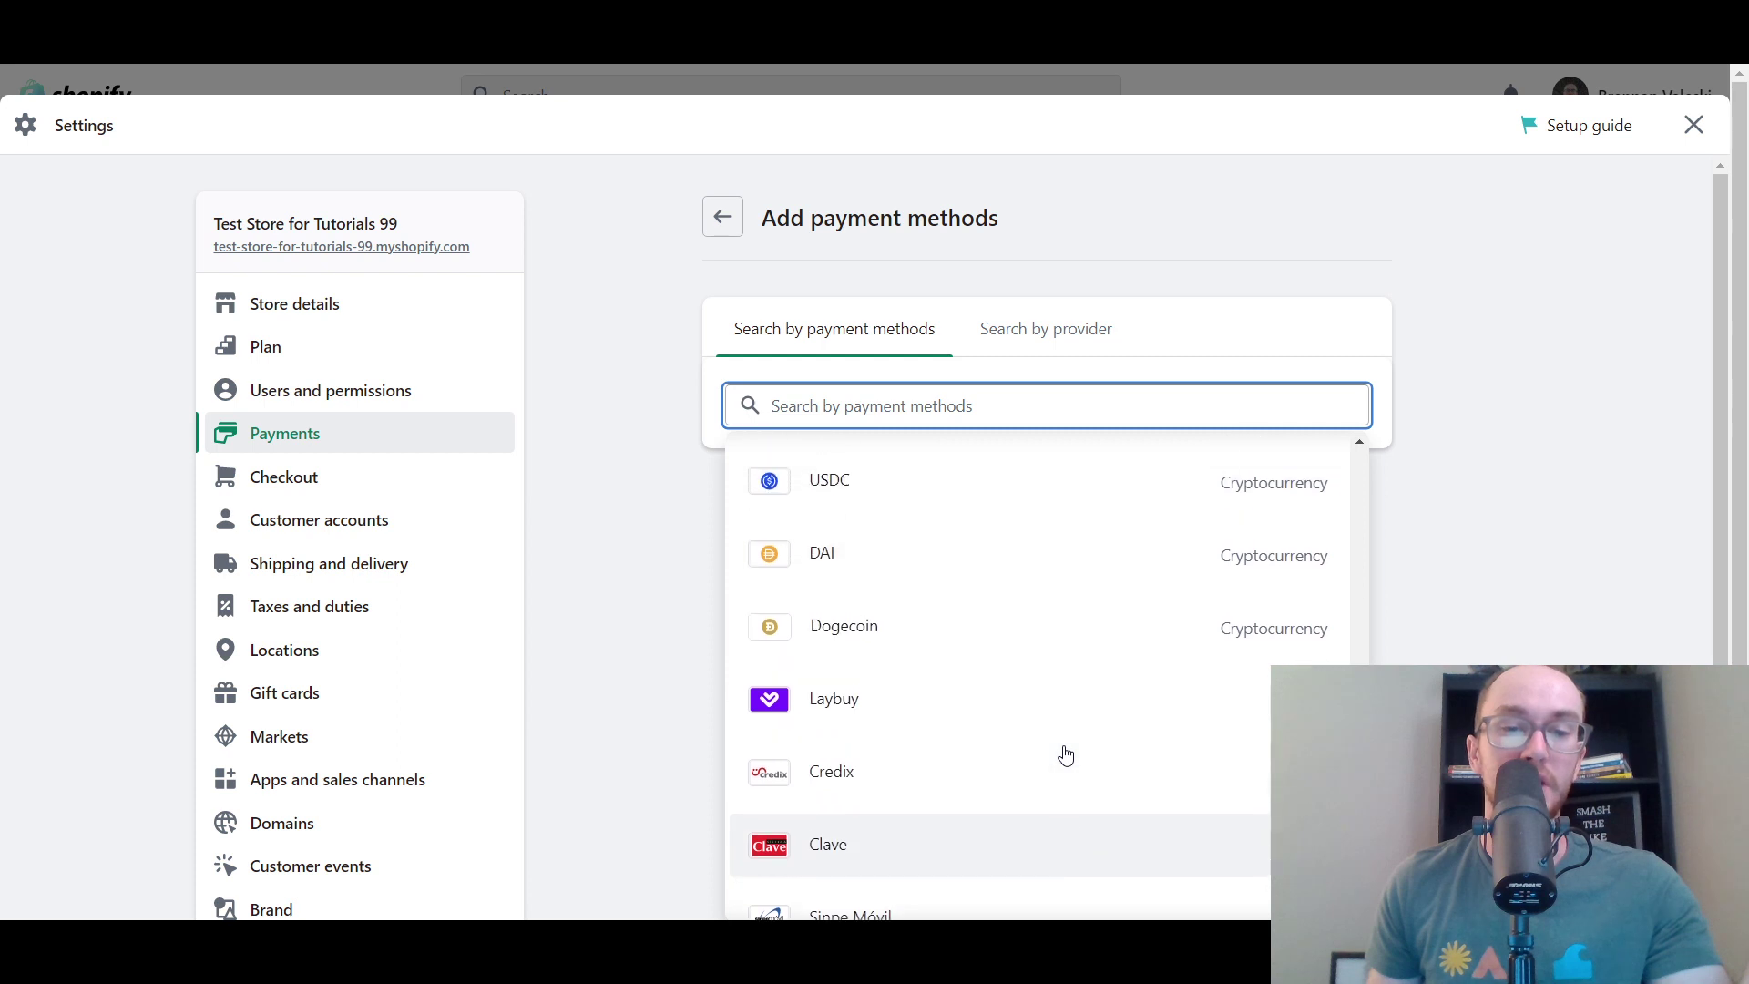
scroll(1184, 829, "down", 20)
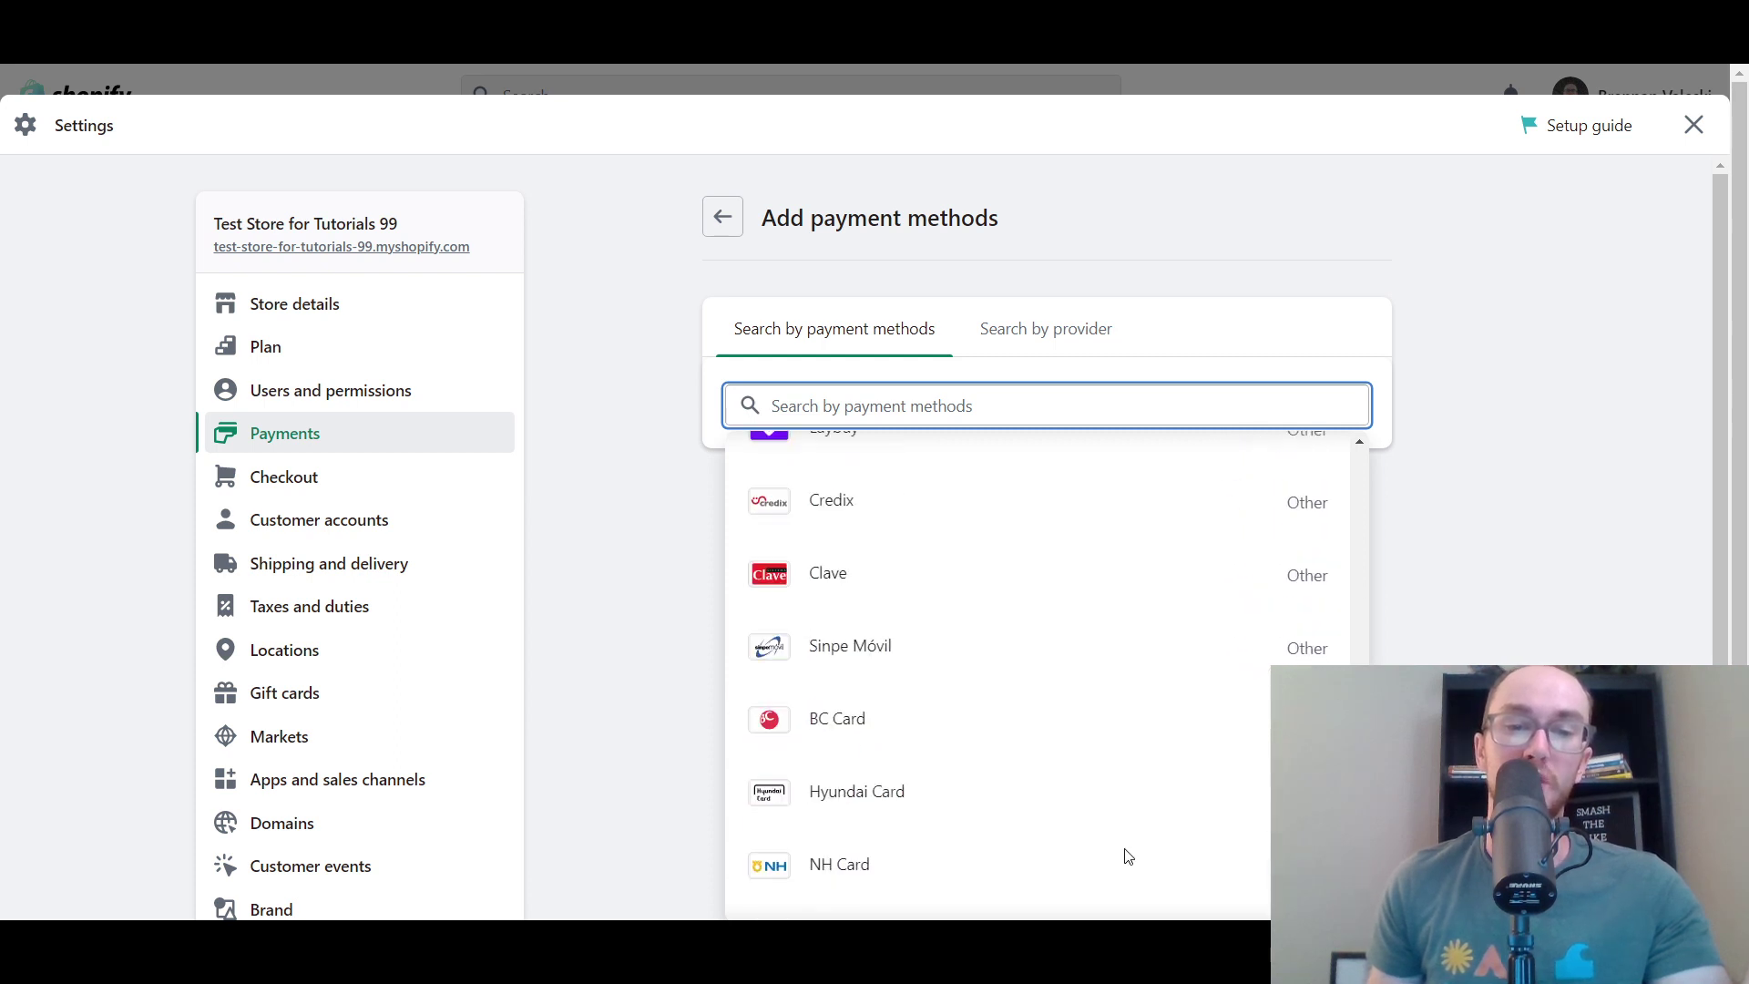
left_click(634, 554)
Switch to searching by provider and examine the full list of third-party payment providers and the payment types each supports
left_click(1086, 347)
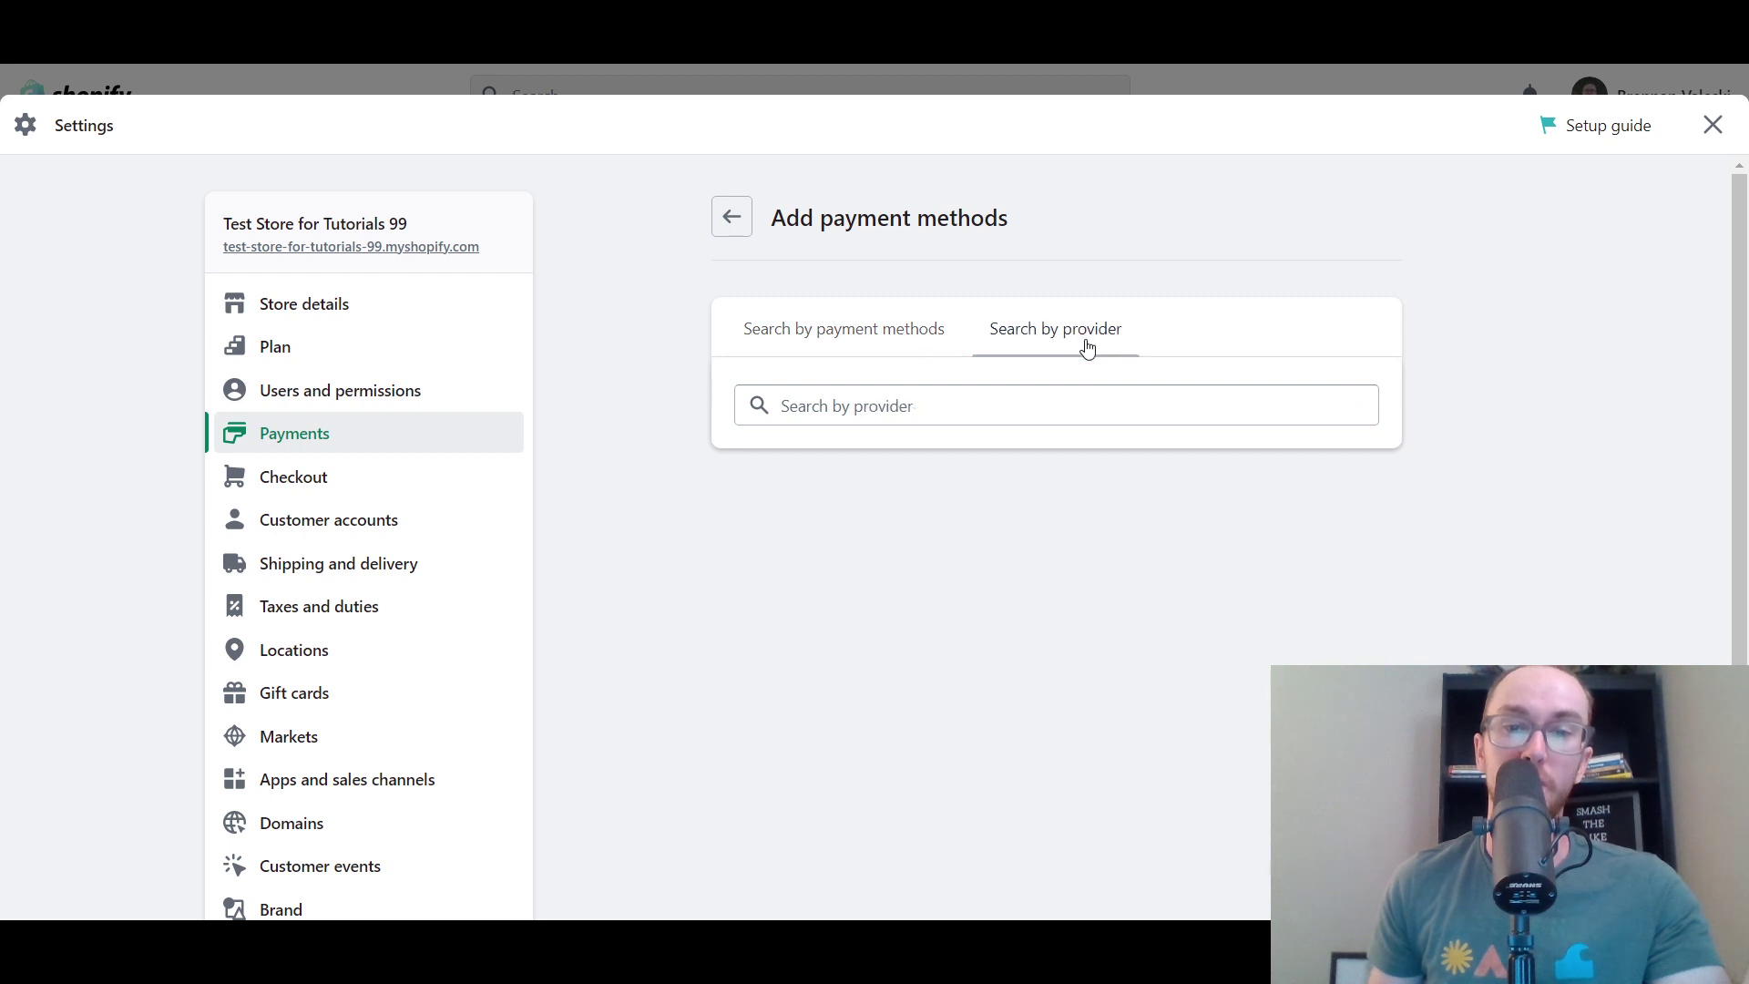
left_click(964, 400)
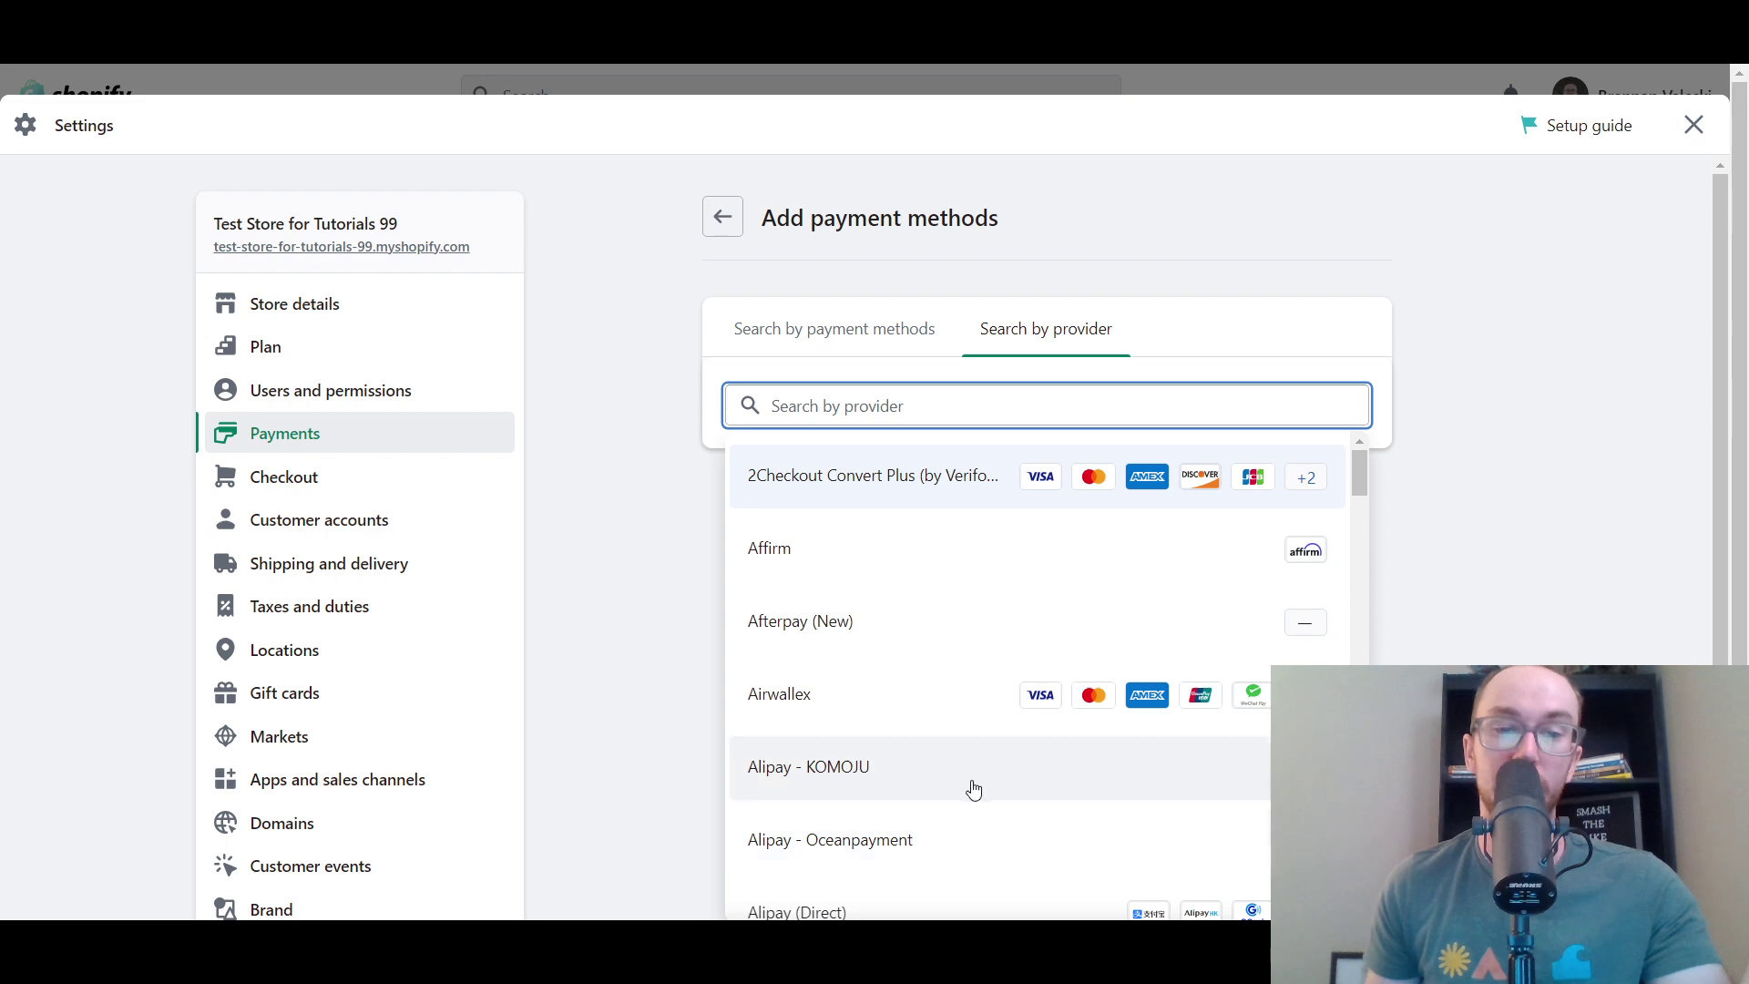
scroll(971, 736, "down", 3)
scroll(987, 695, "up", 3)
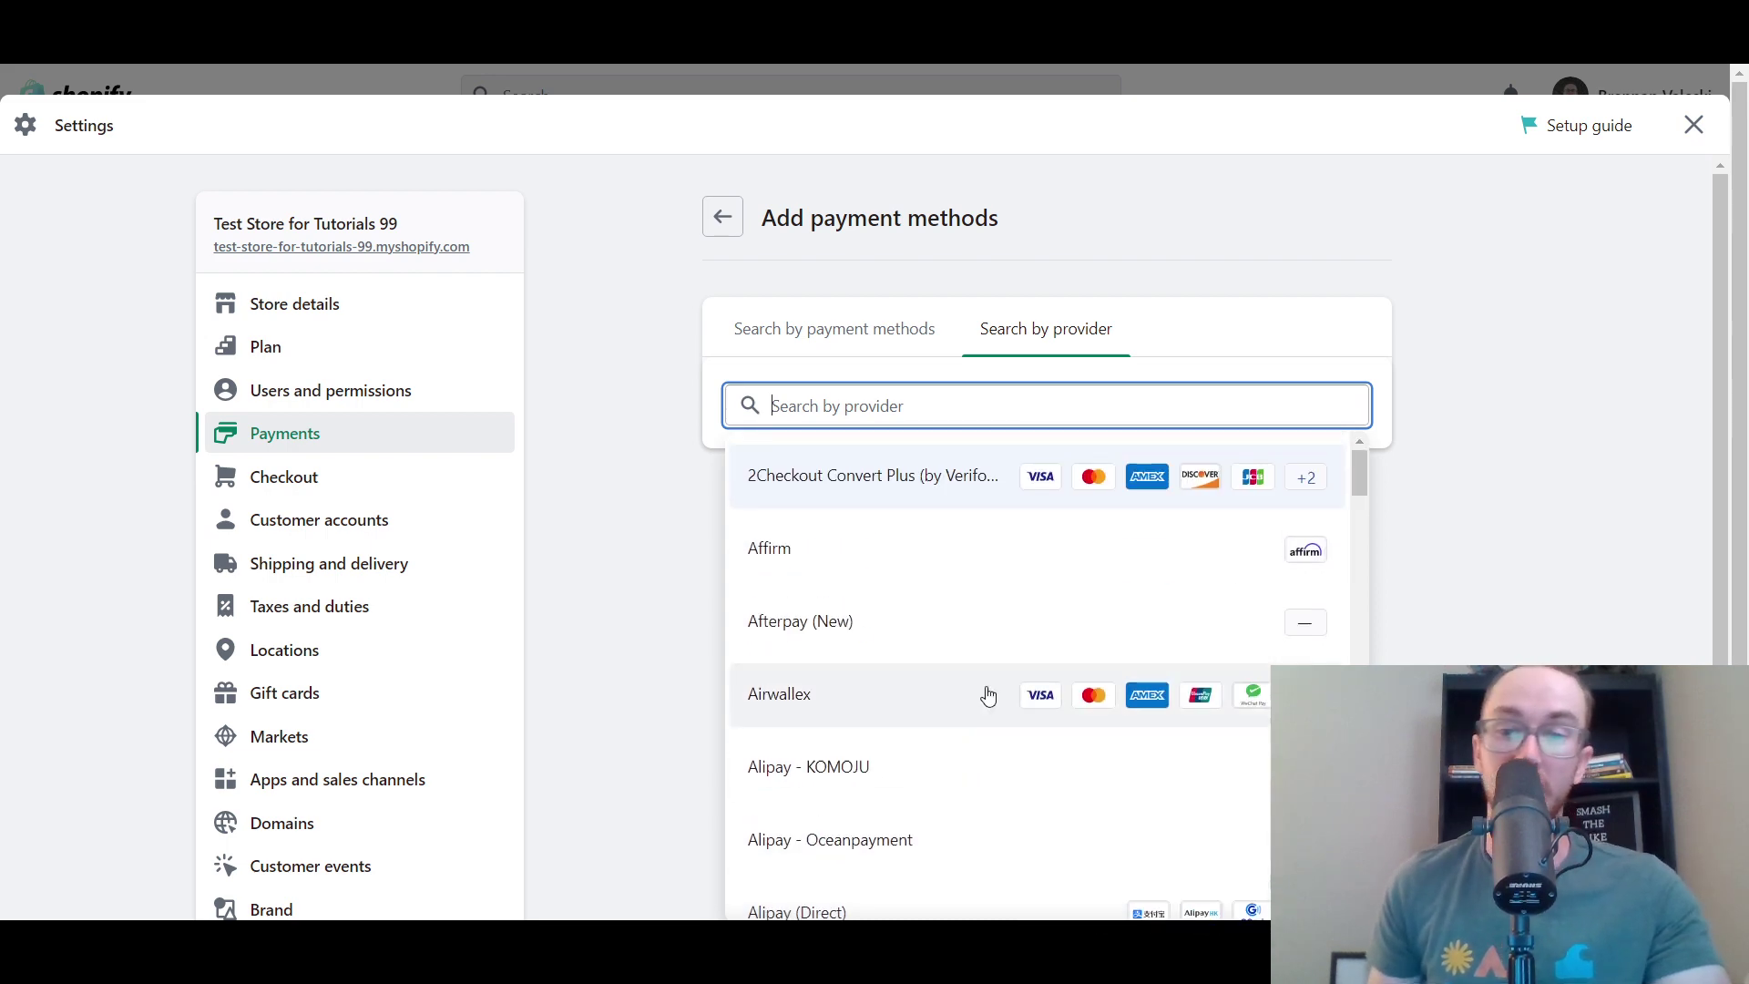
scroll(991, 775, "down", 6)
scroll(992, 775, "down", 3)
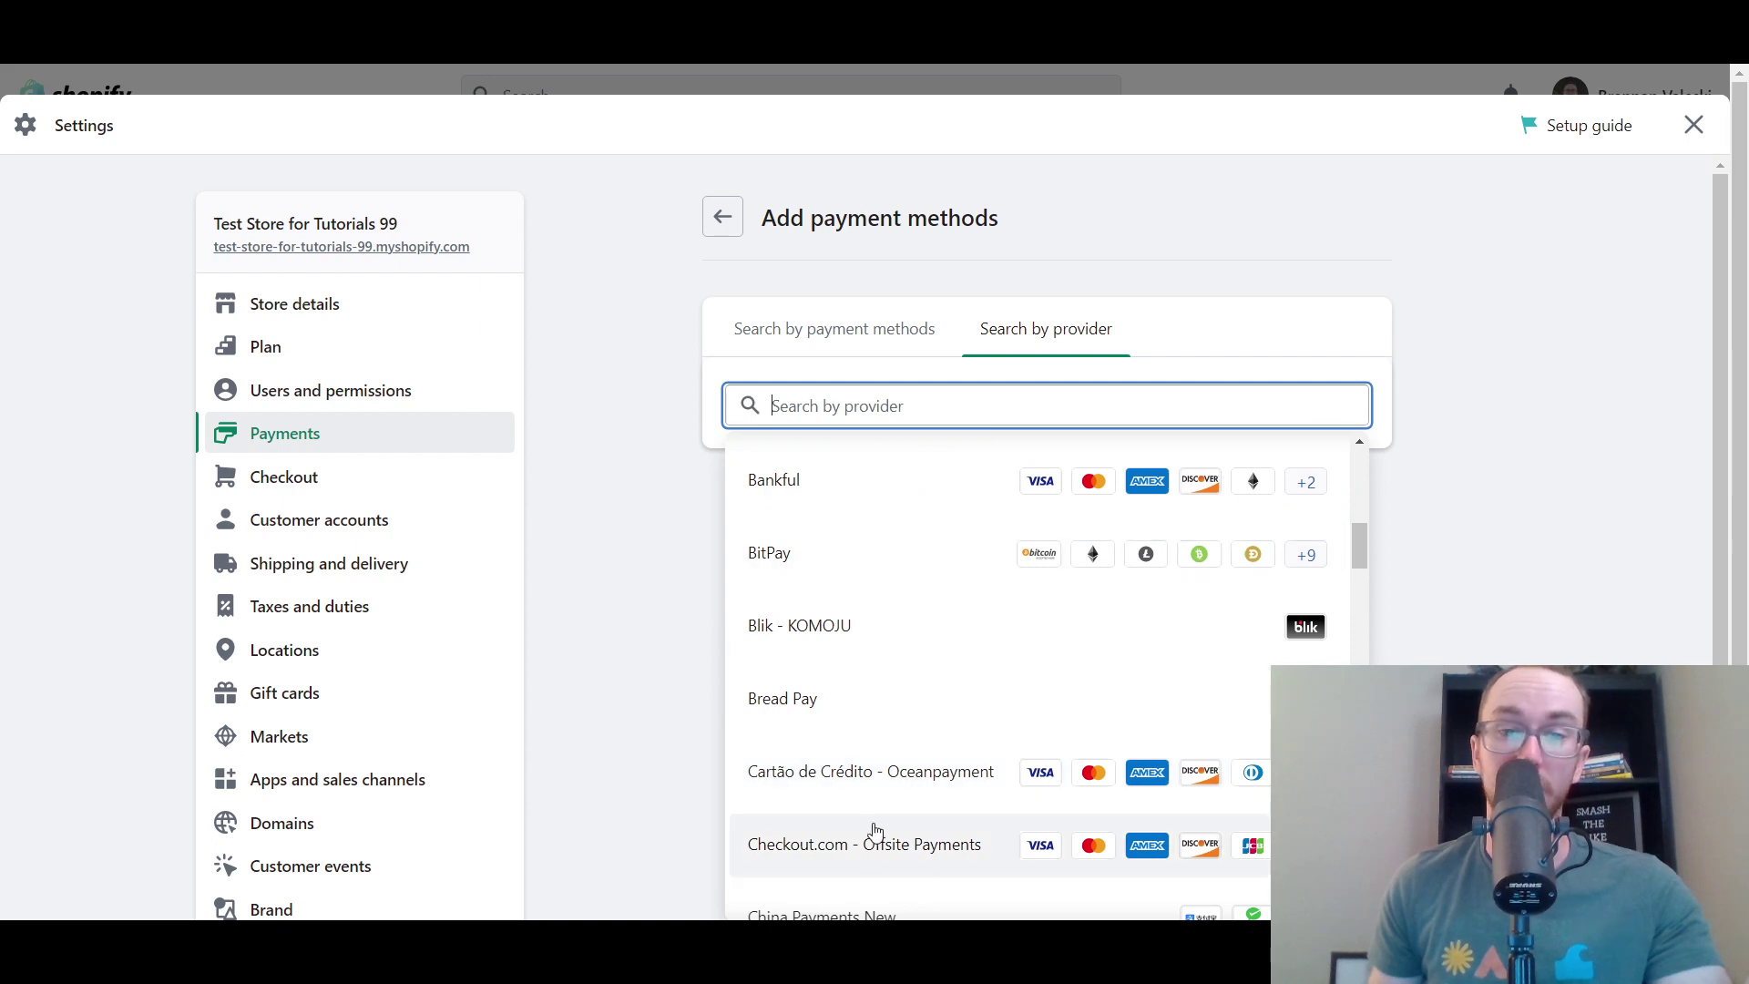
scroll(897, 765, "down", 10)
scroll(918, 690, "down", 20)
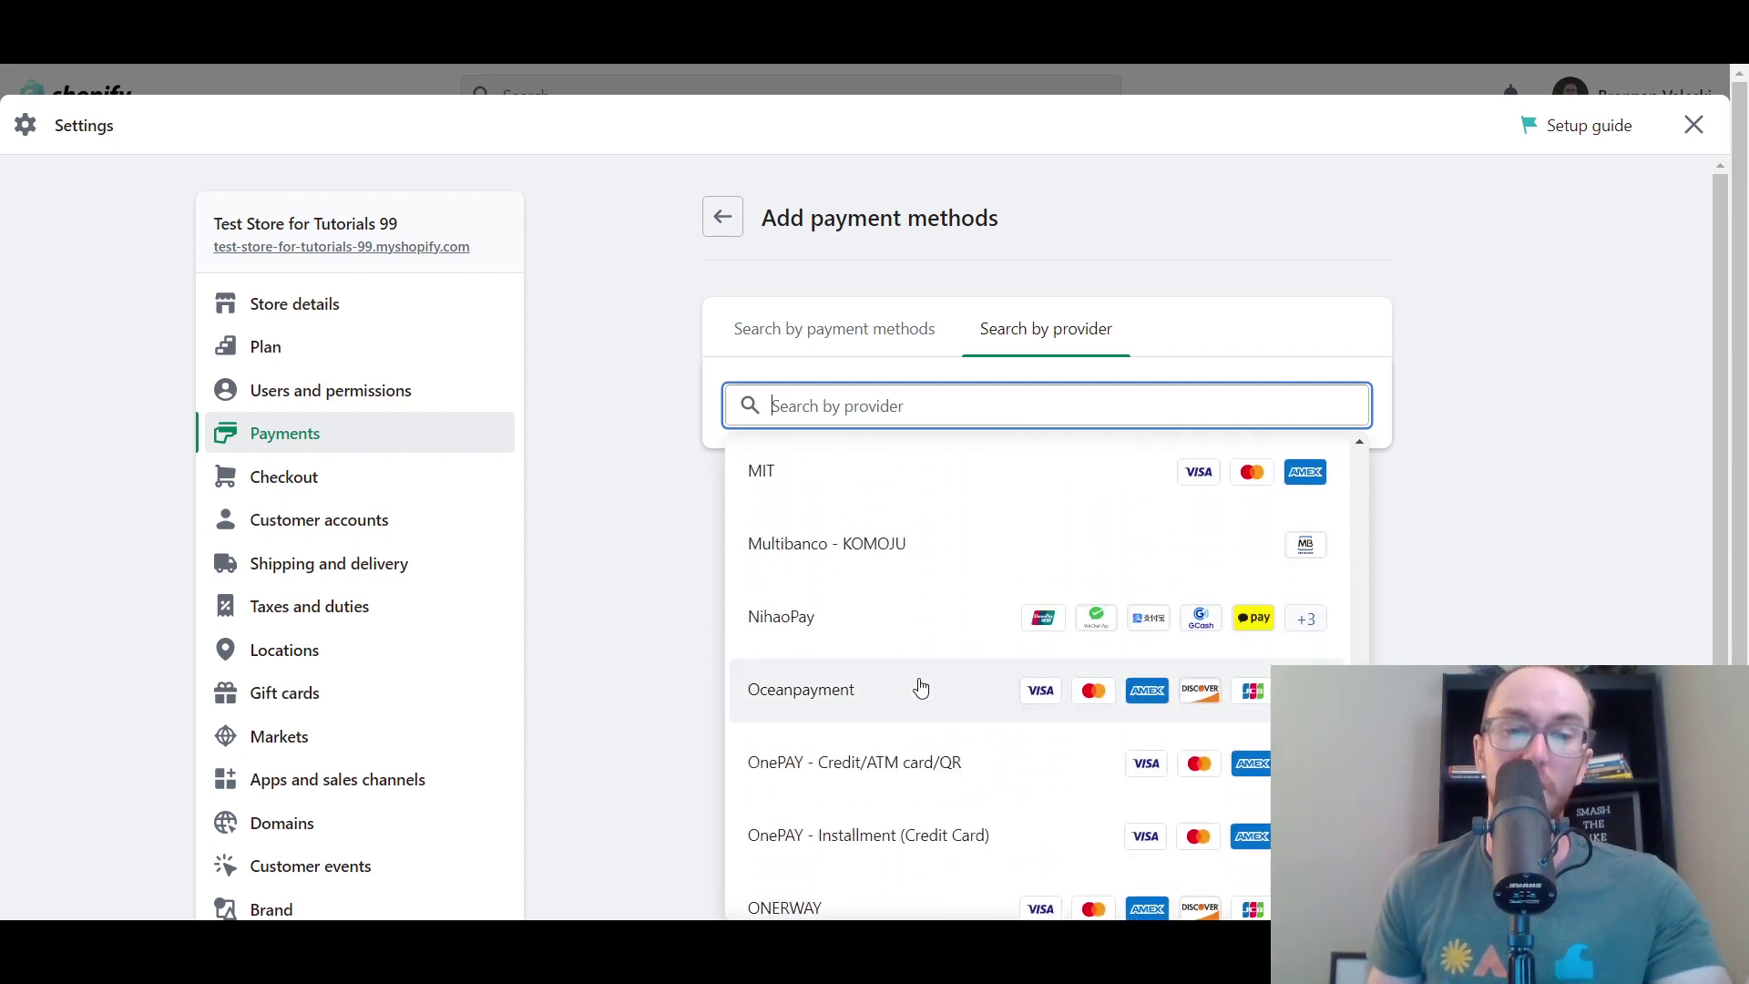
scroll(947, 815, "down", 8)
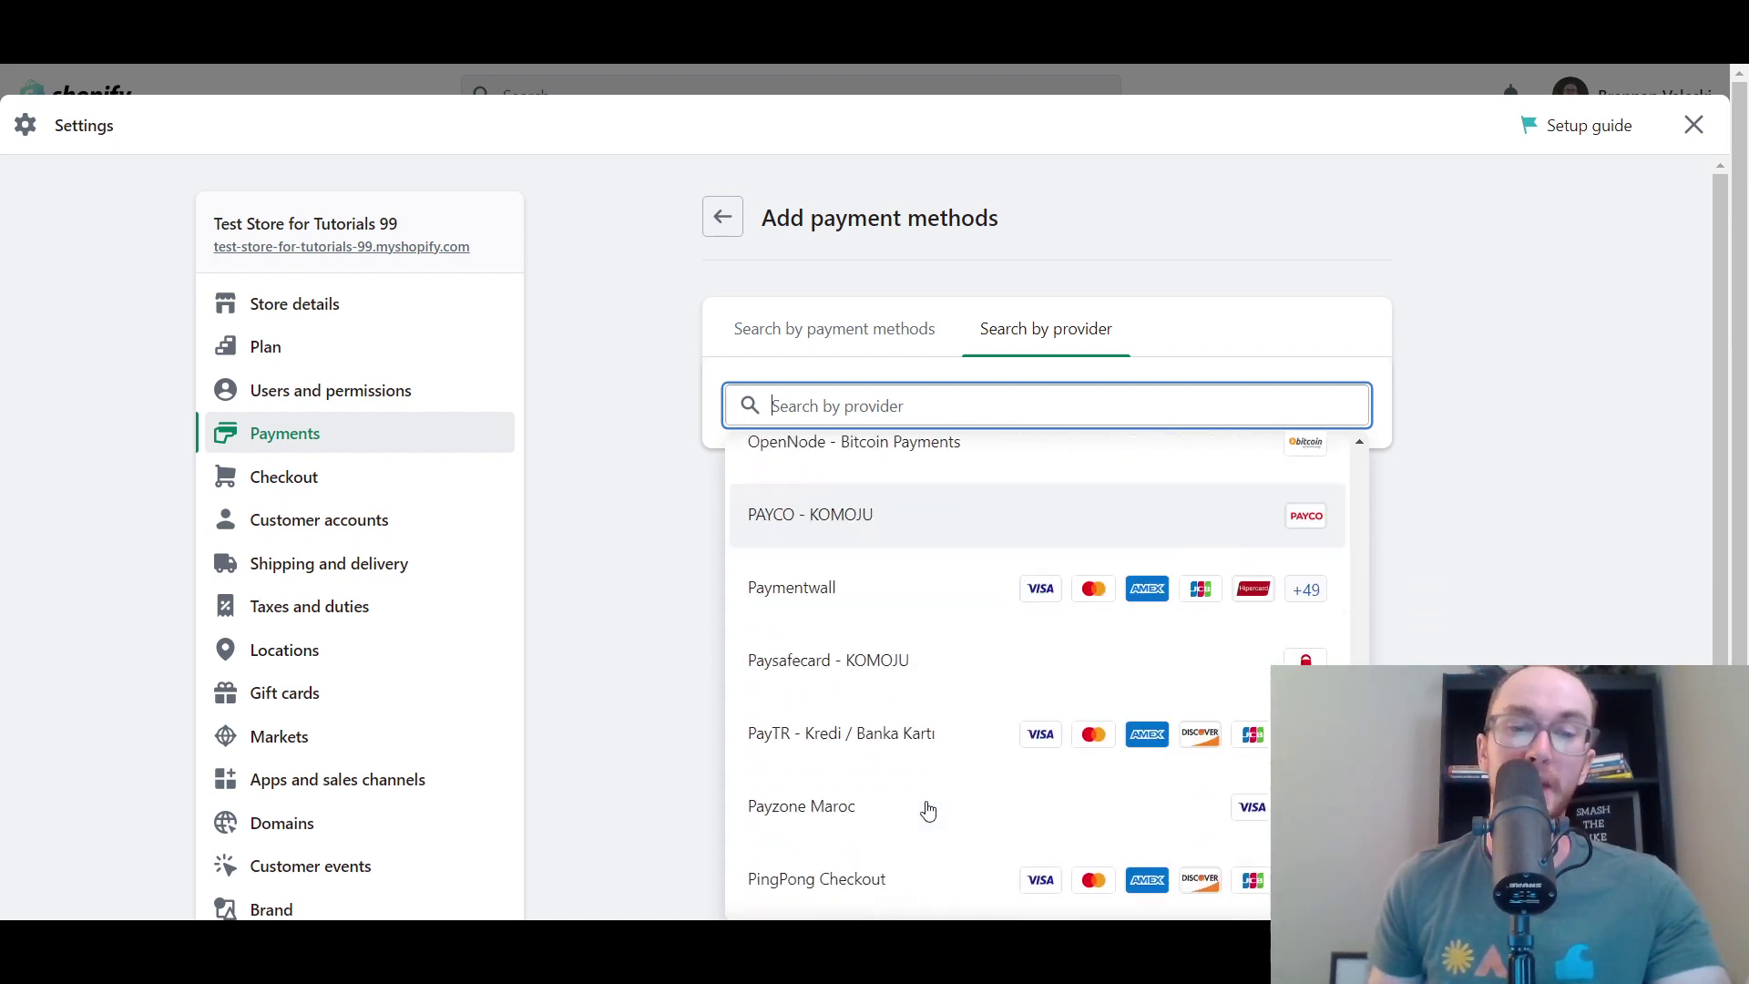
scroll(929, 811, "down", 8)
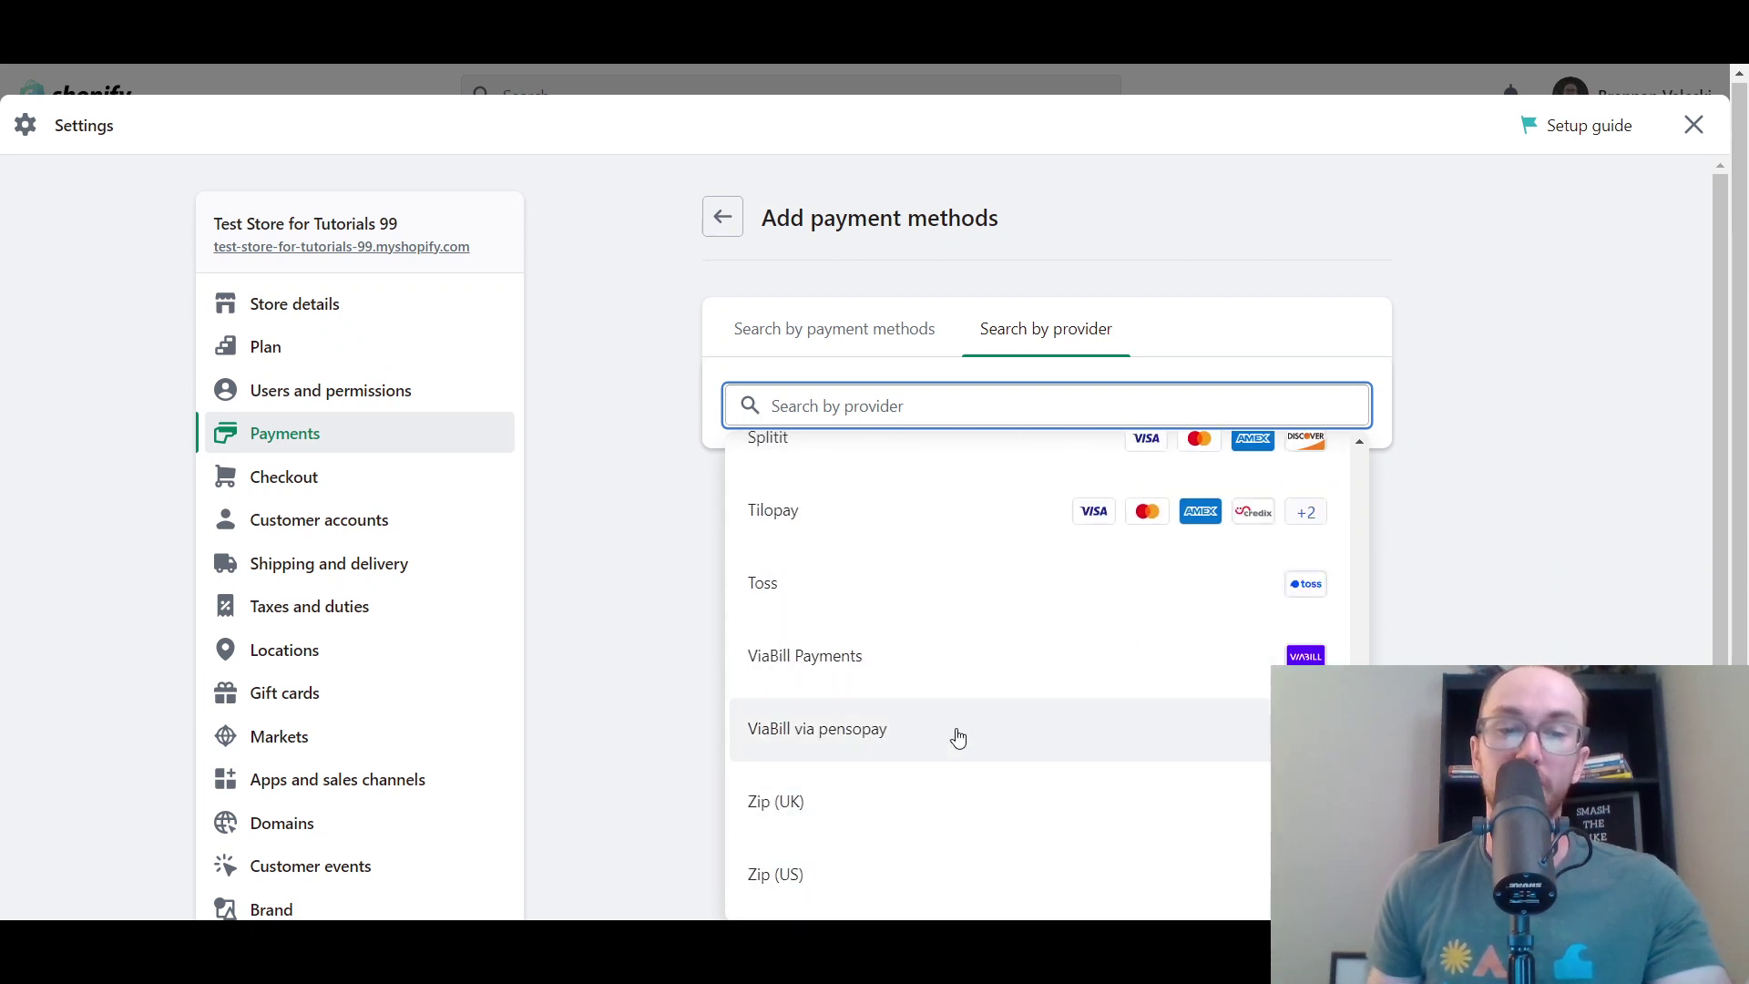
scroll(1002, 797, "up", 5)
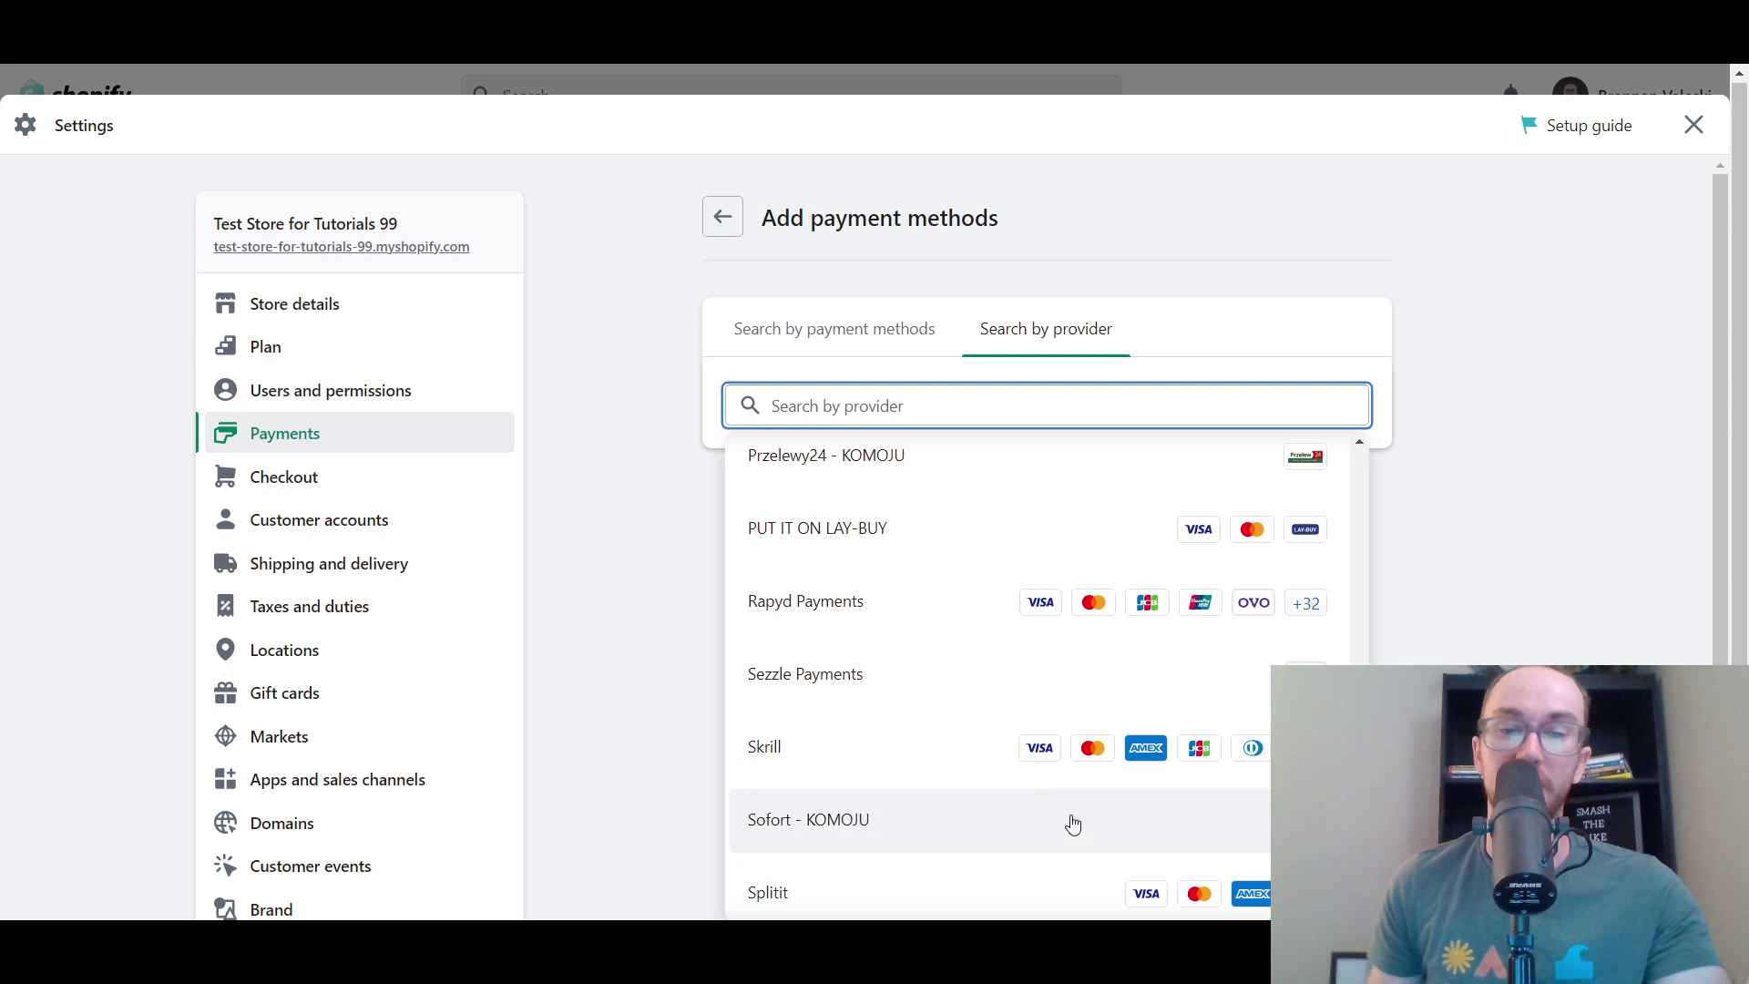
scroll(1073, 824, "up", 1)
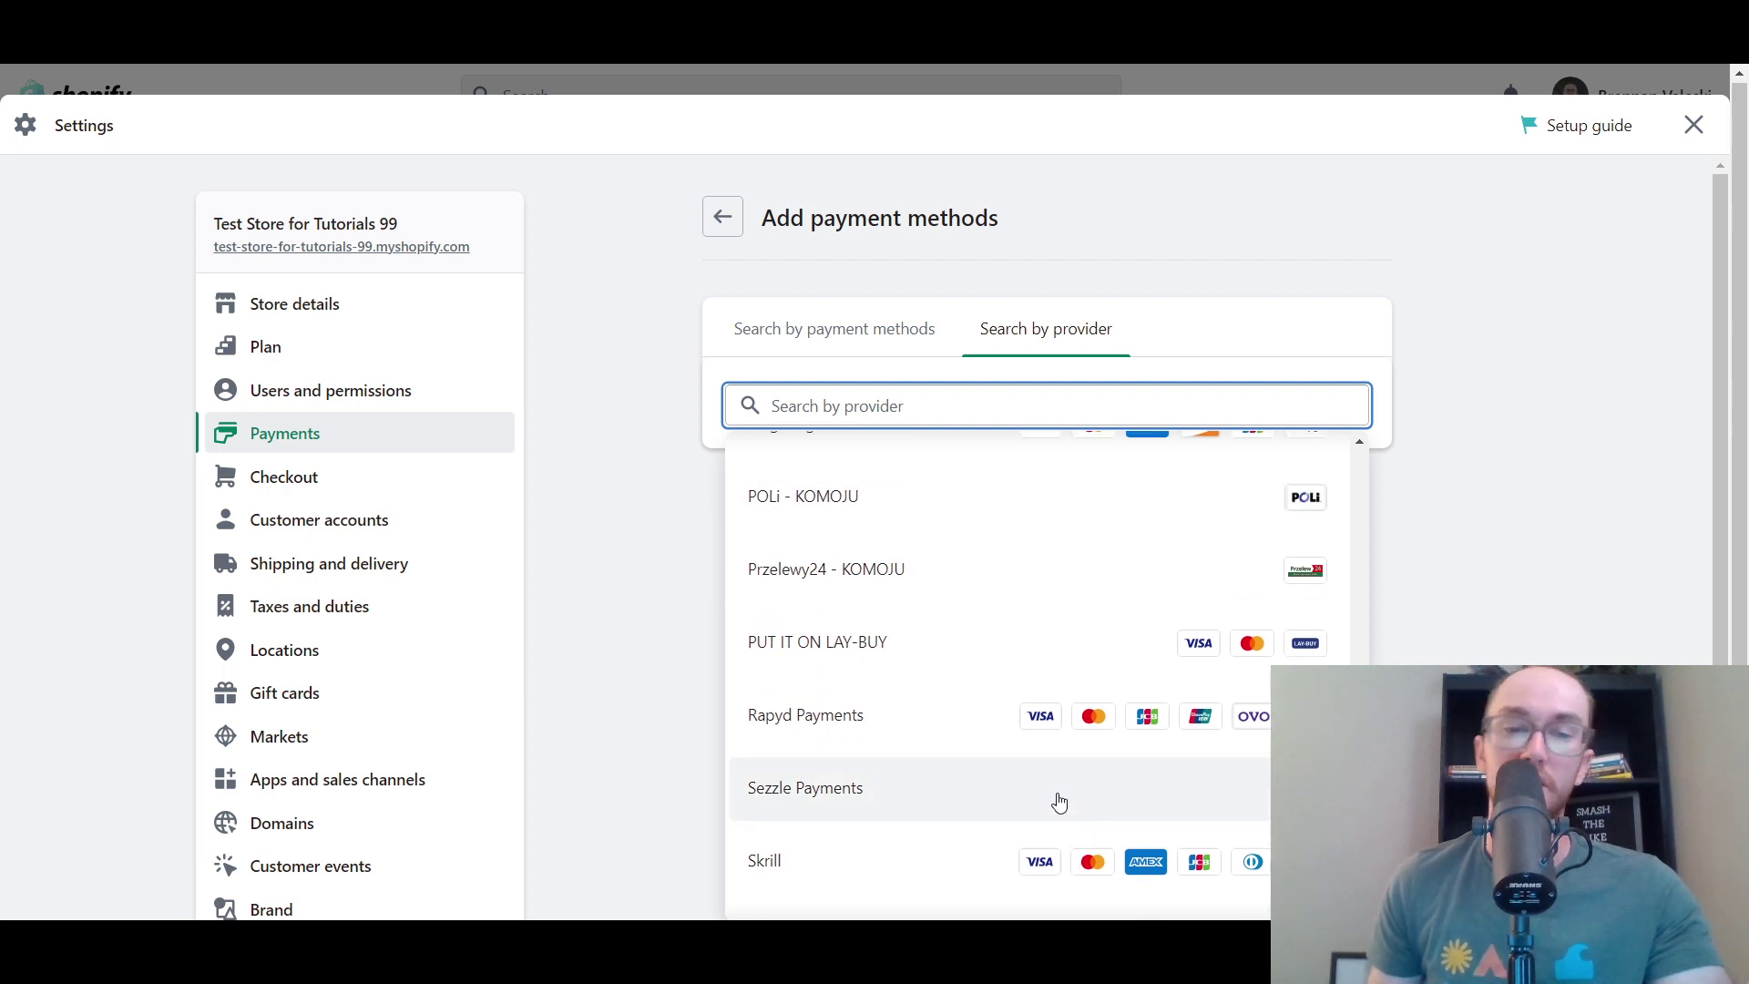
scroll(1059, 801, "up", 5)
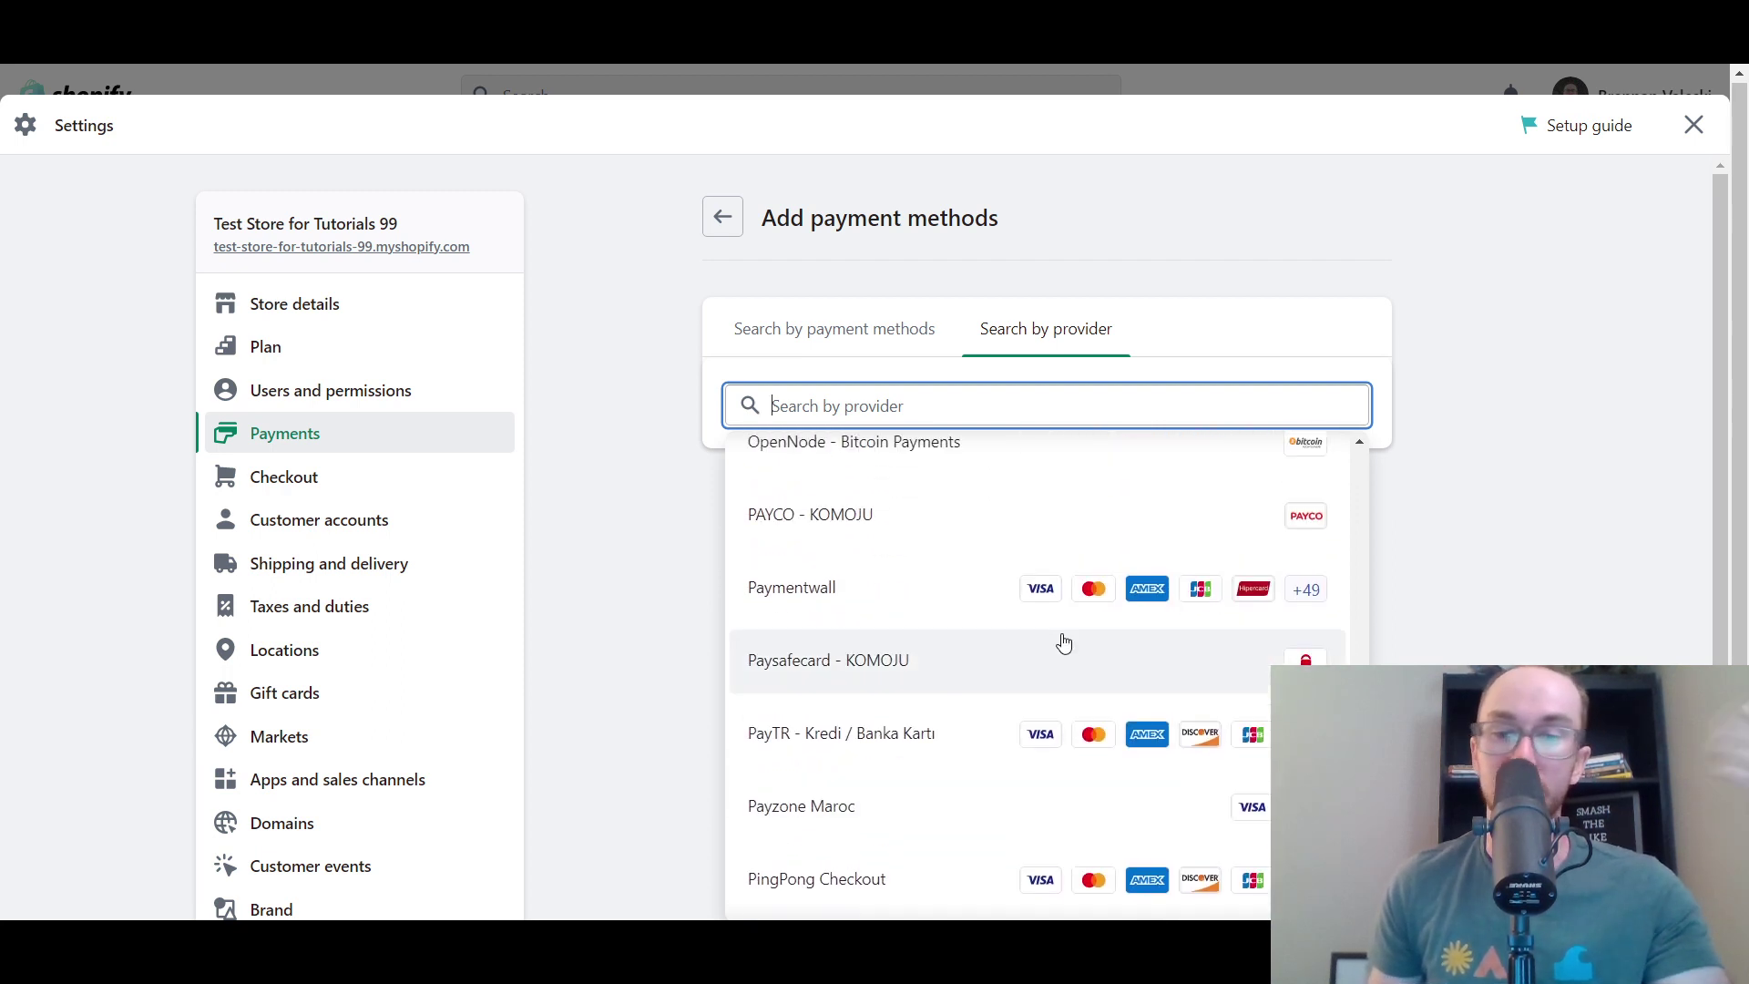
scroll(1063, 643, "up", 10)
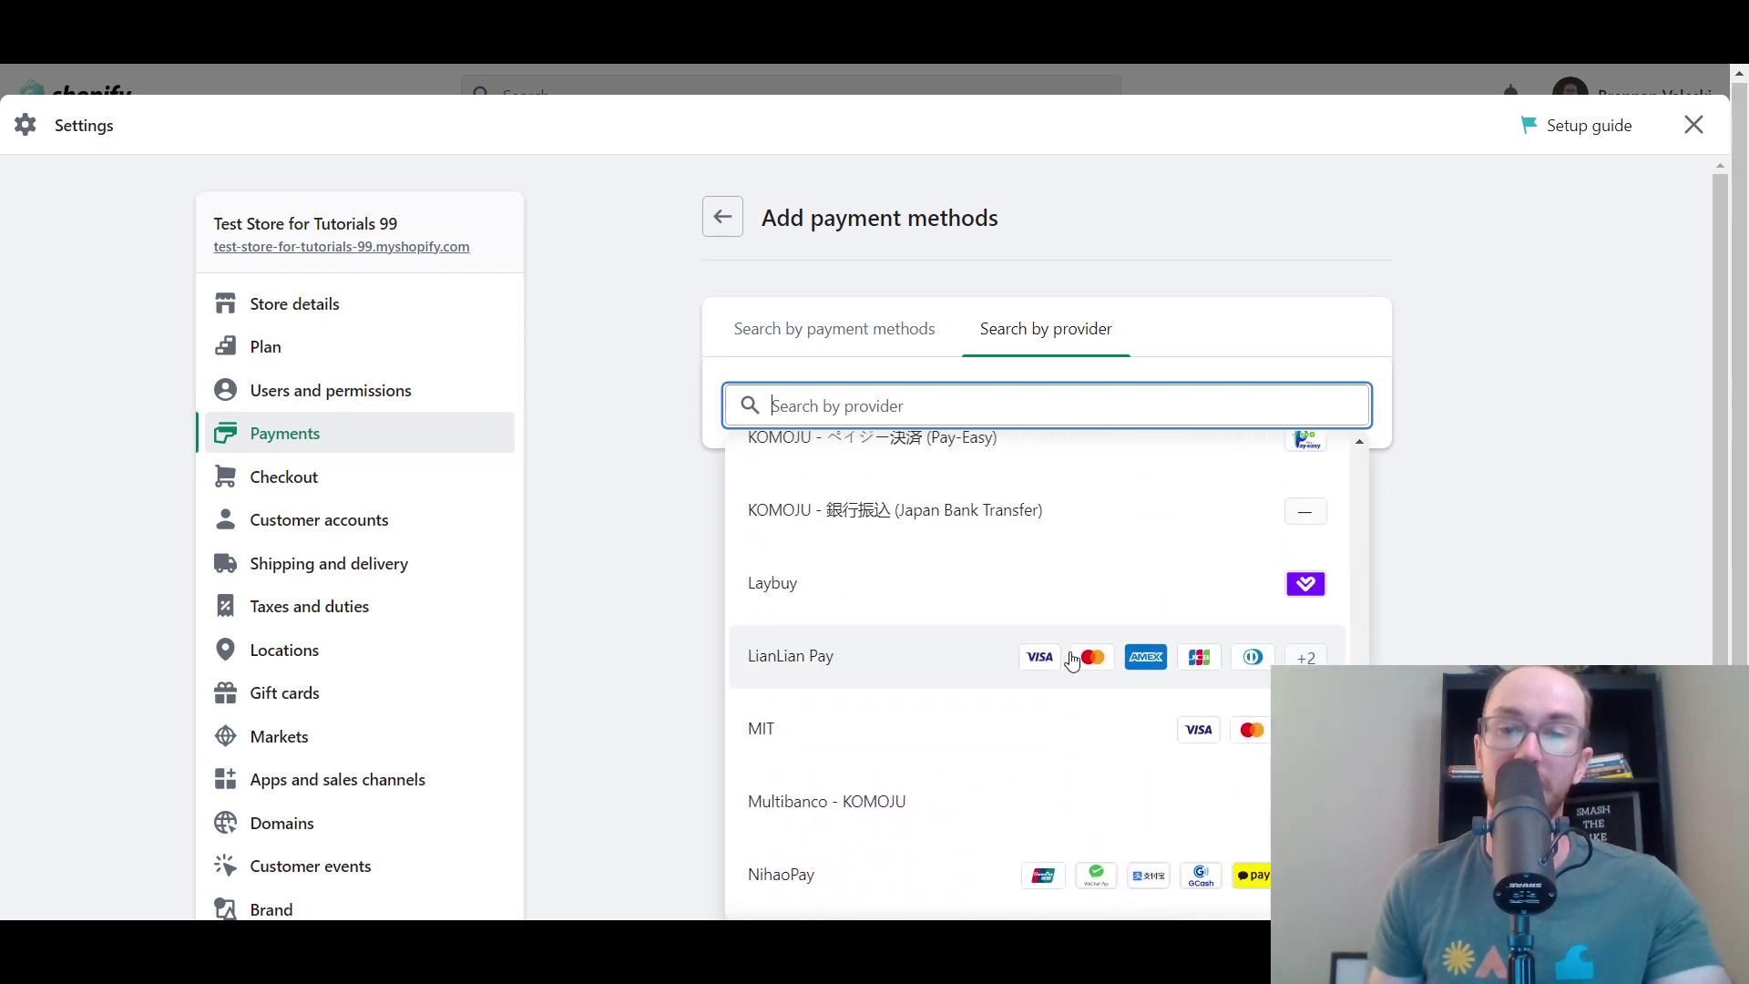
scroll(1073, 659, "up", 20)
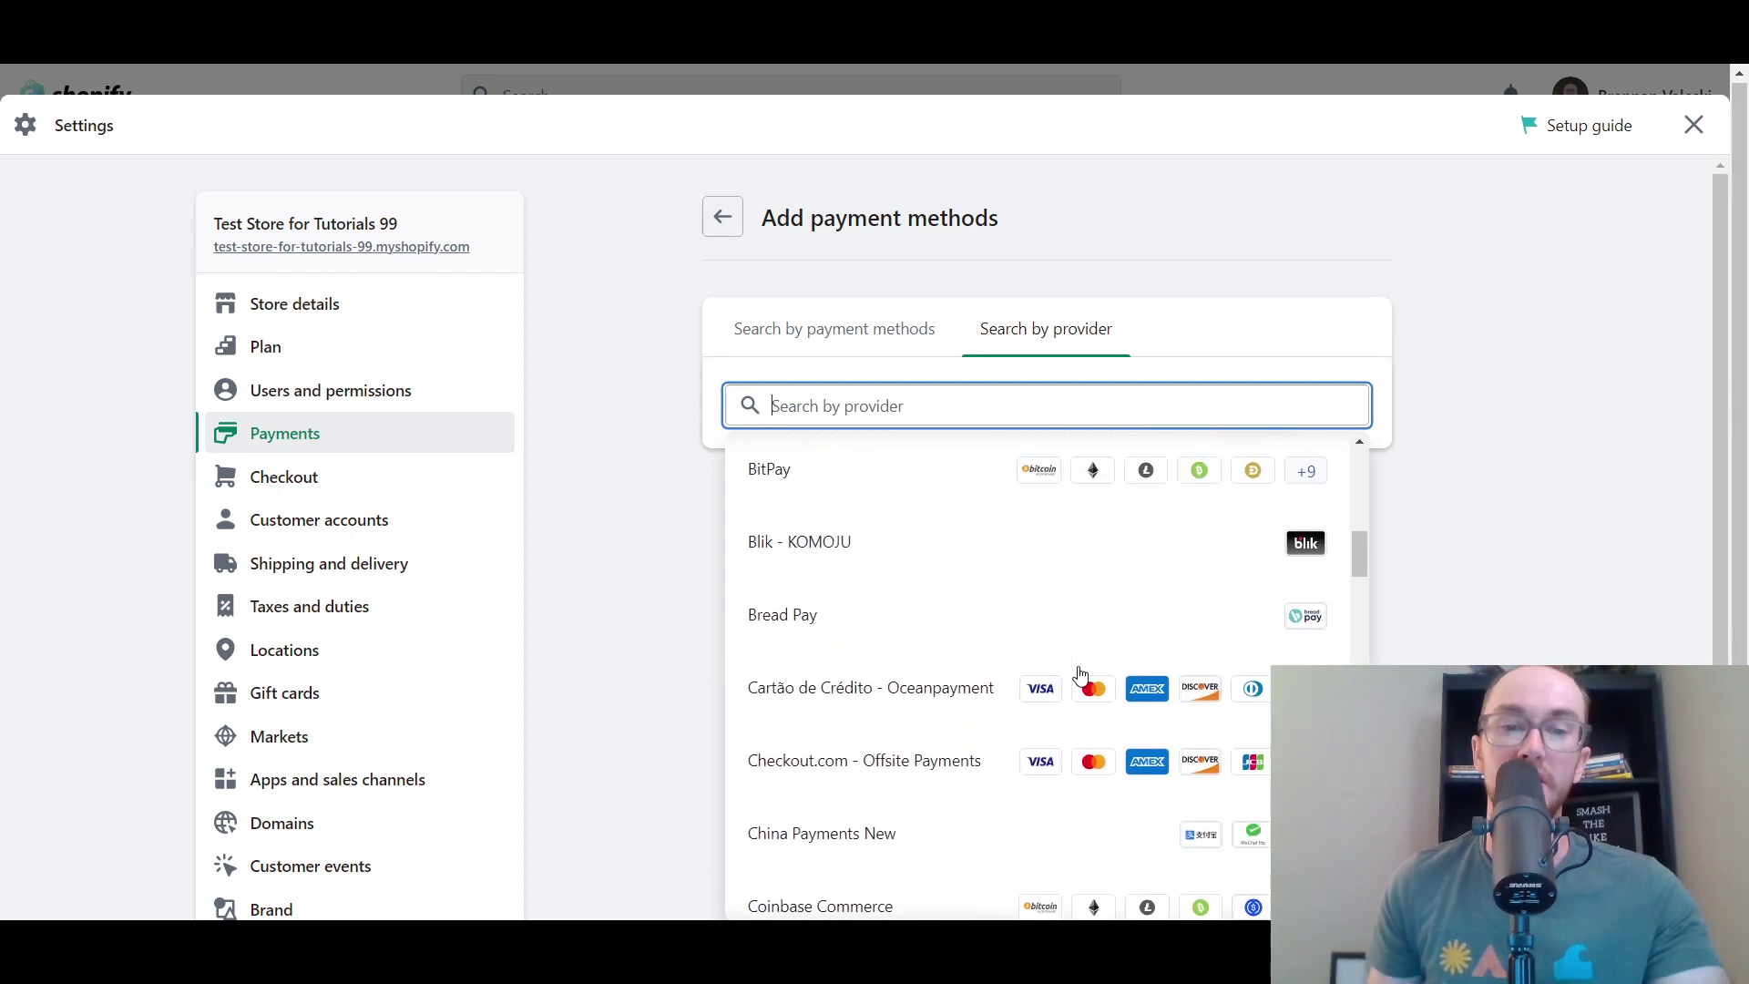
scroll(1075, 674, "up", 10)
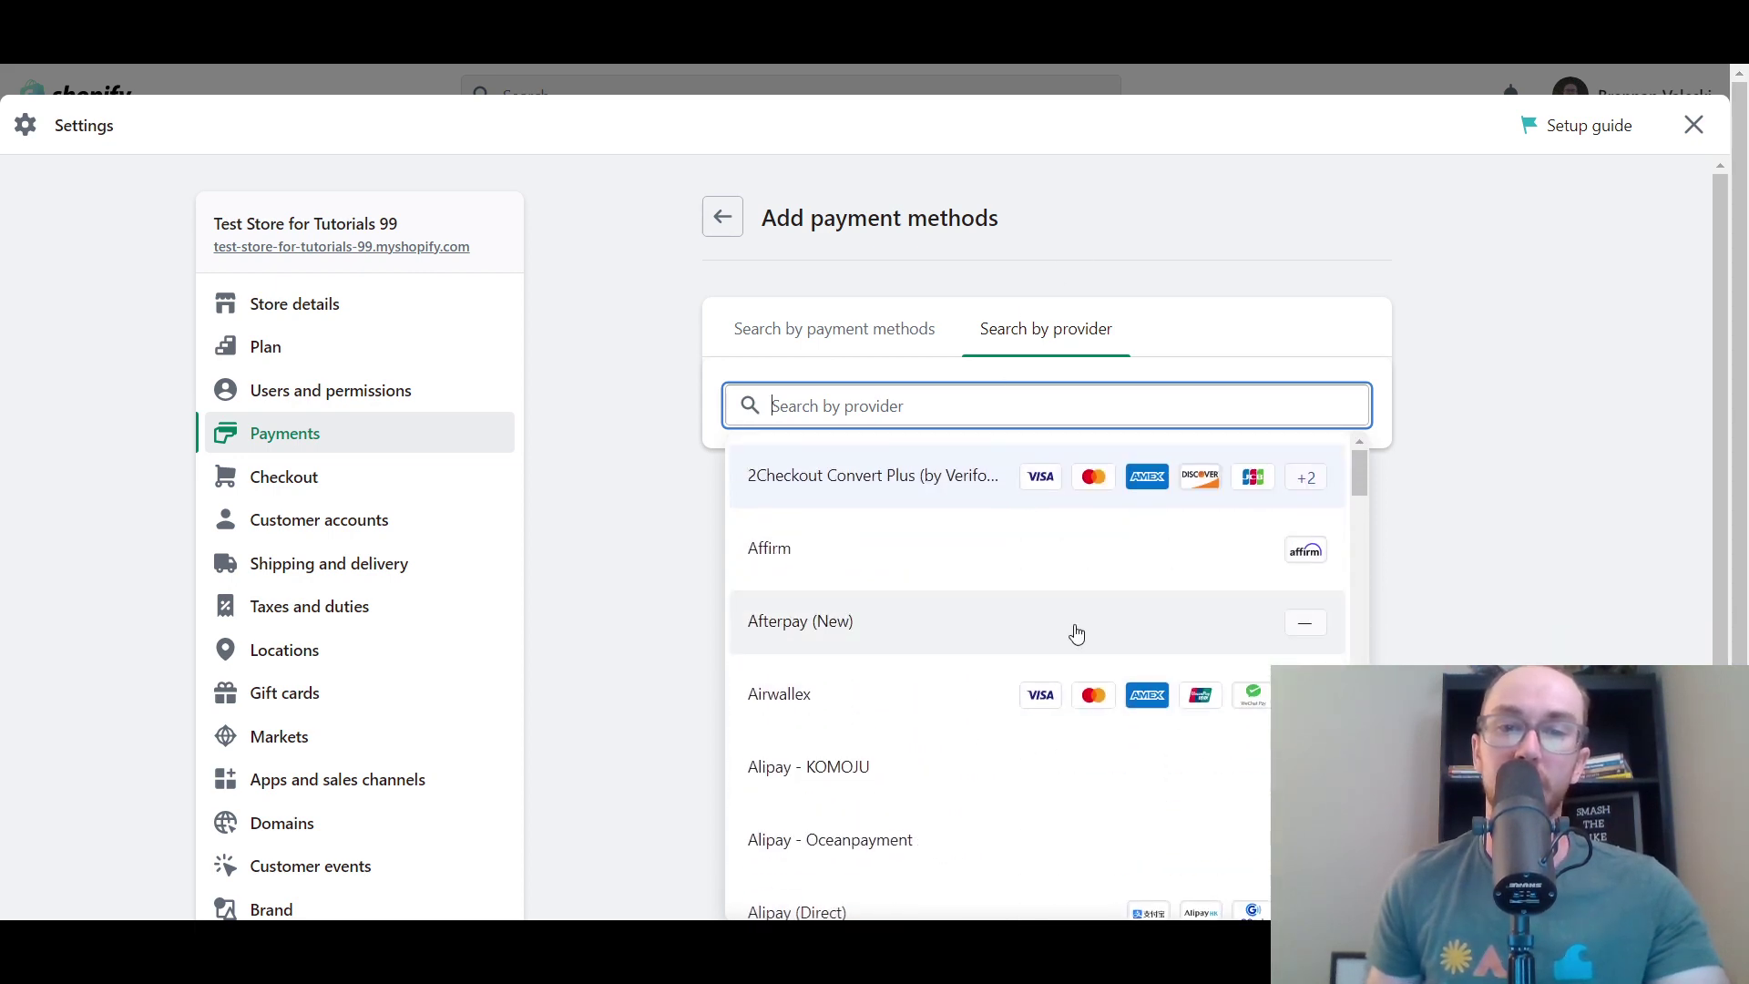
Close the provider list without choosing a provider and return to the Payments overview
left_click(1095, 275)
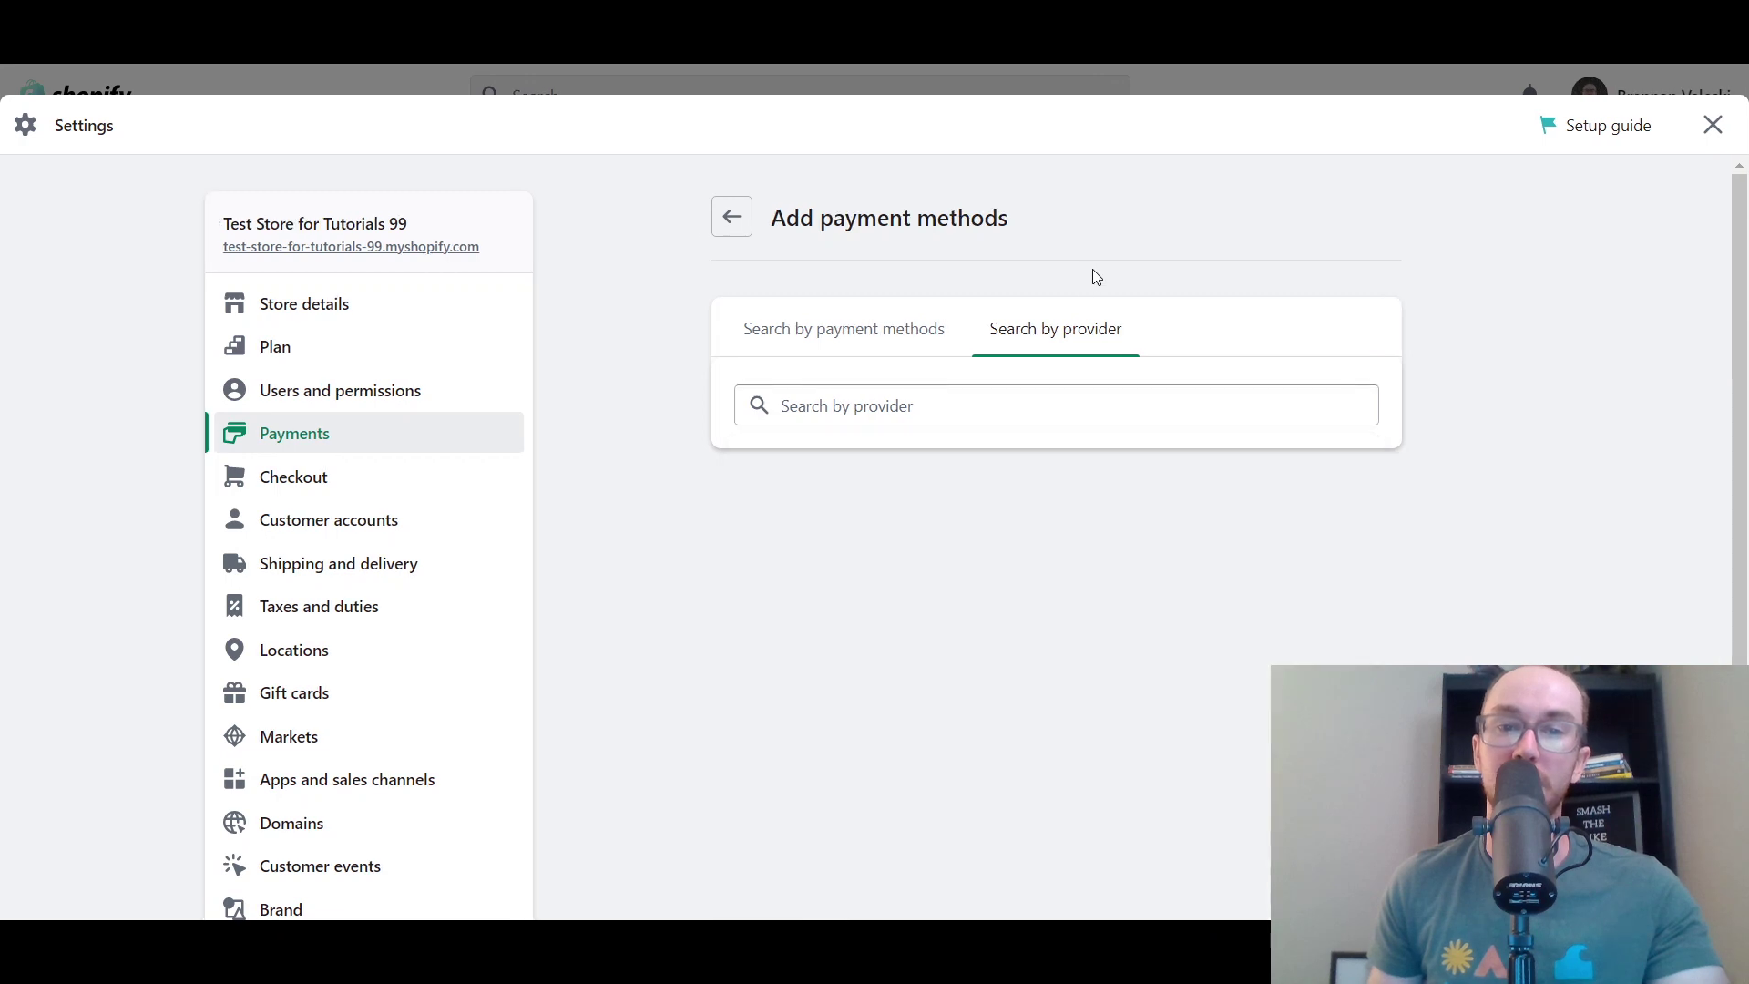
left_click(734, 219)
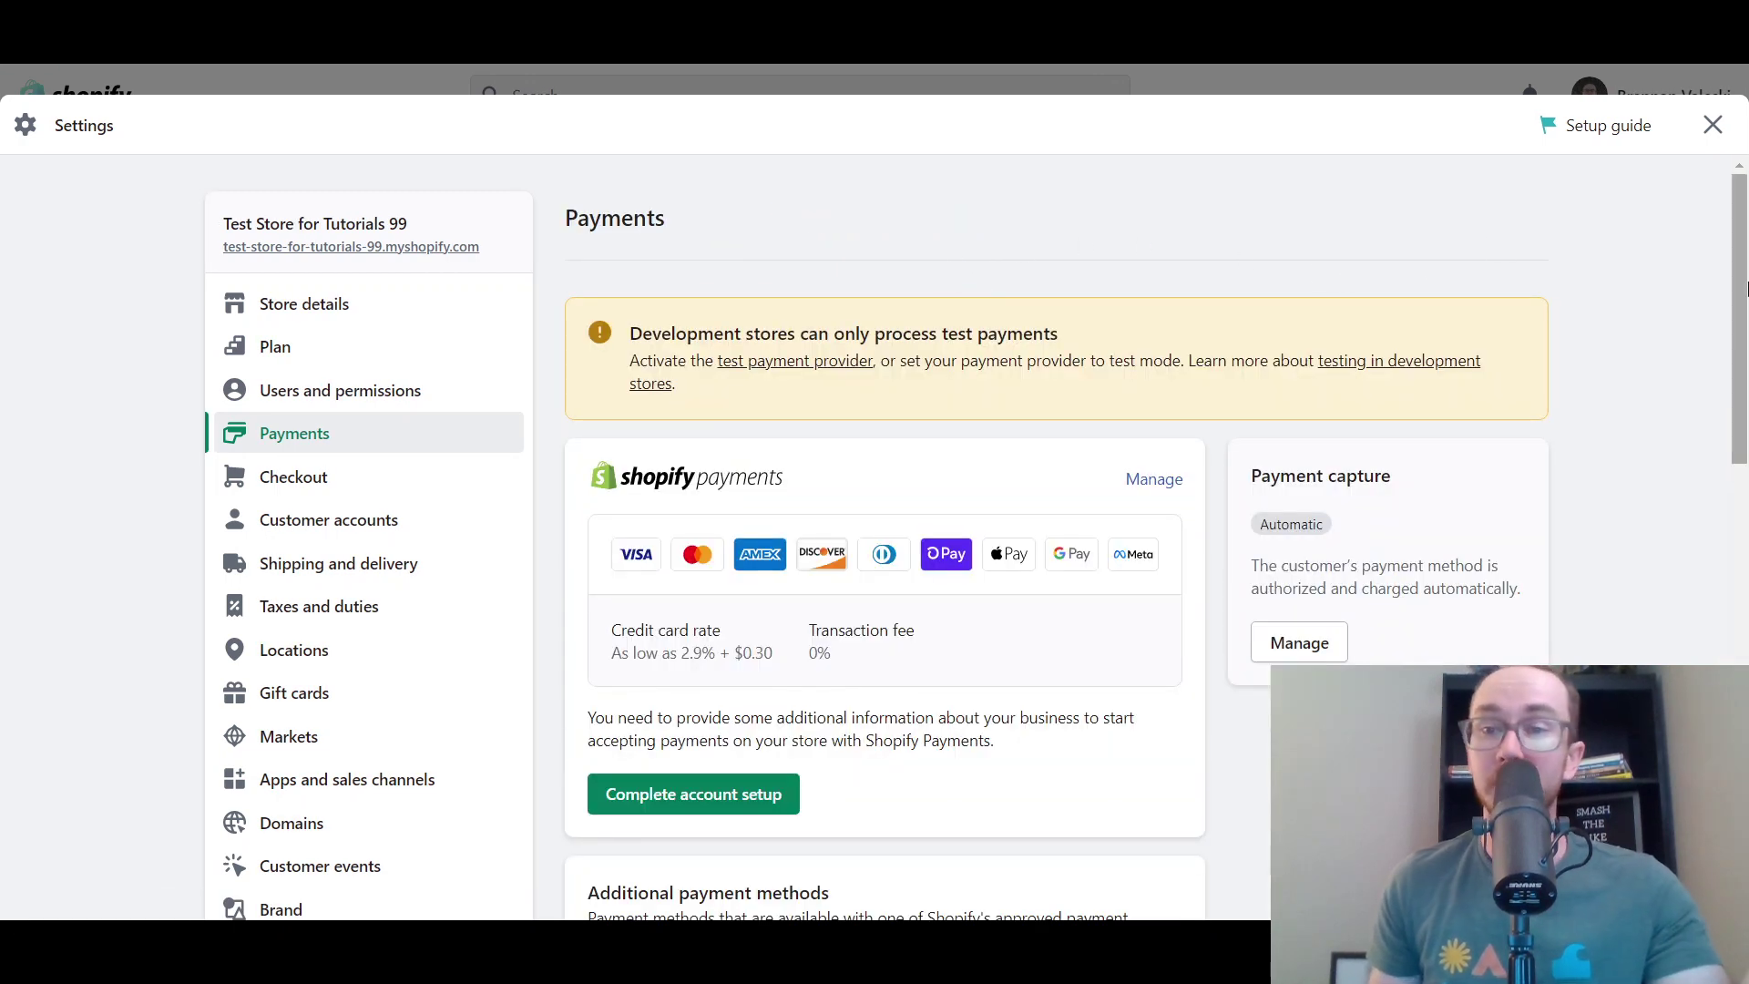
mouse_move(1740, 290)
left_mouse_down()
mouse_move(1739, 692)
mouse_move(1746, 291)
left_mouse_up()
scroll(1628, 421, "up", 1)
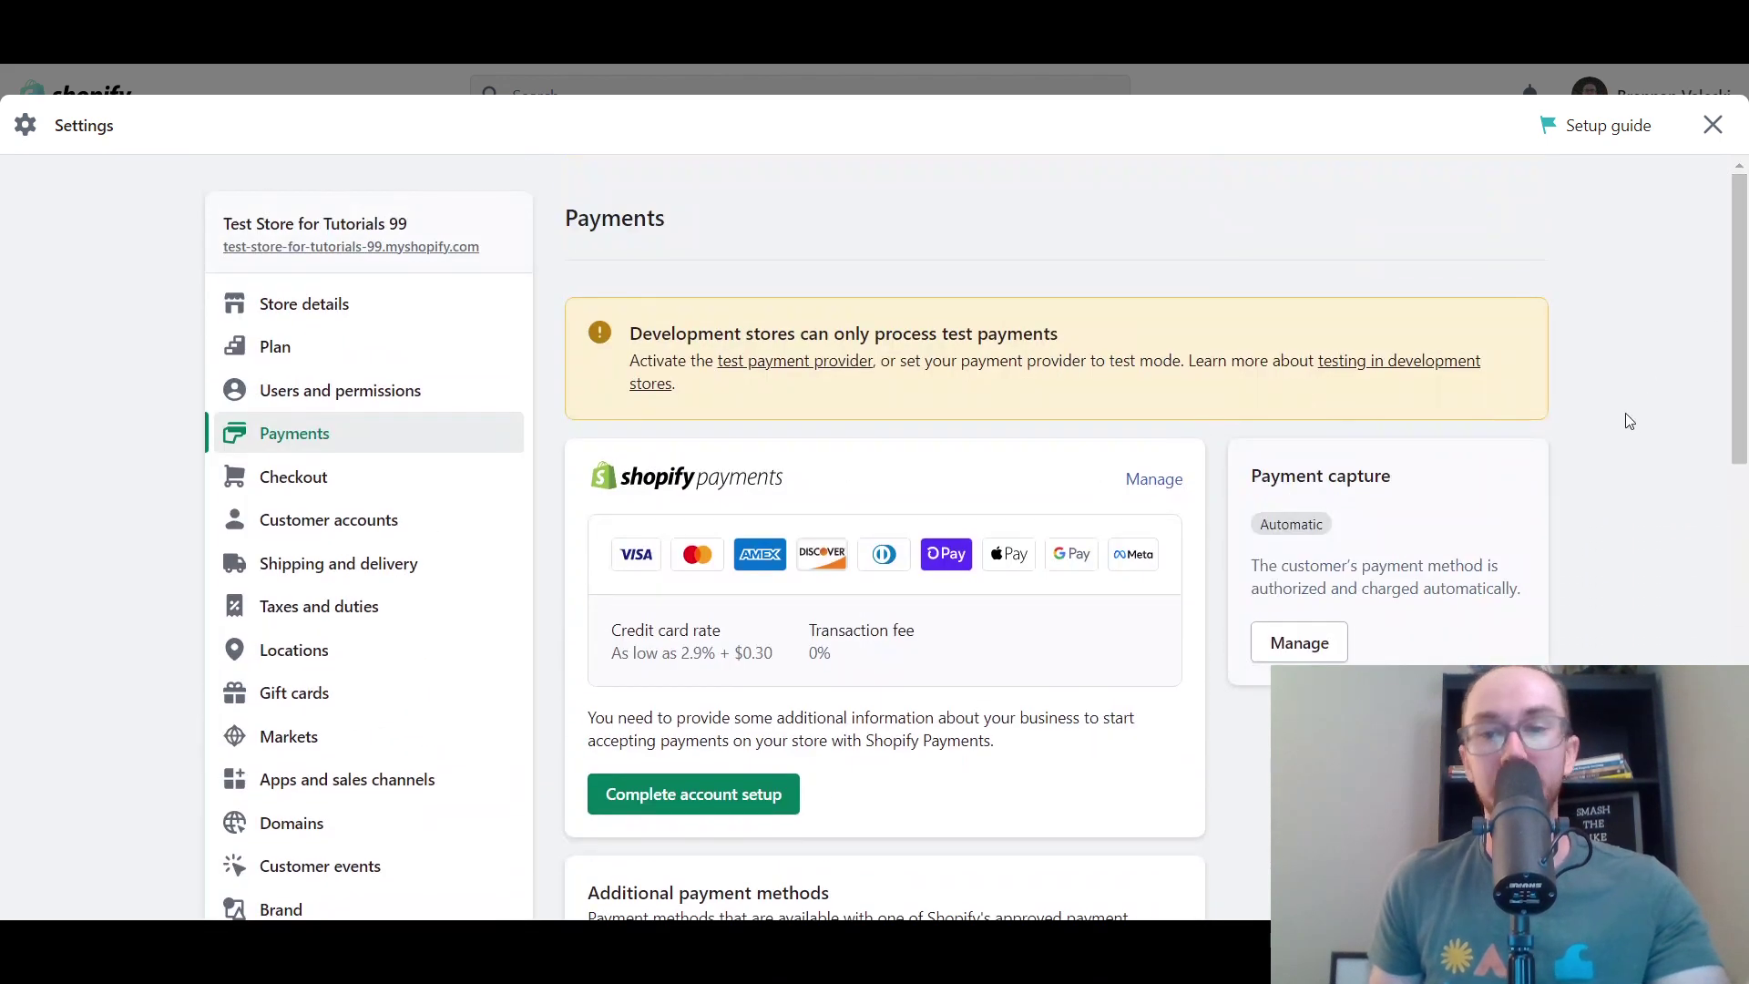